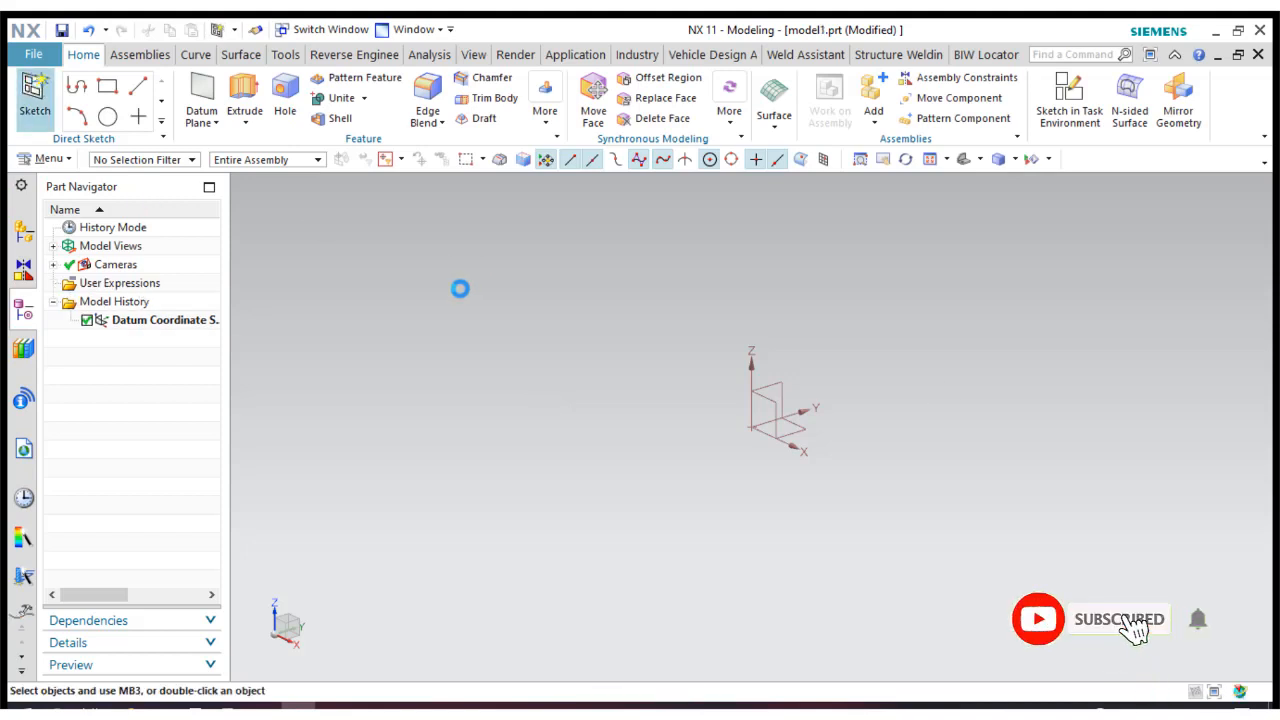
Create a sketch on the XZ plane and draw a rectangle about 119 mm wide and 57 mm high around the origin.
click(765, 398)
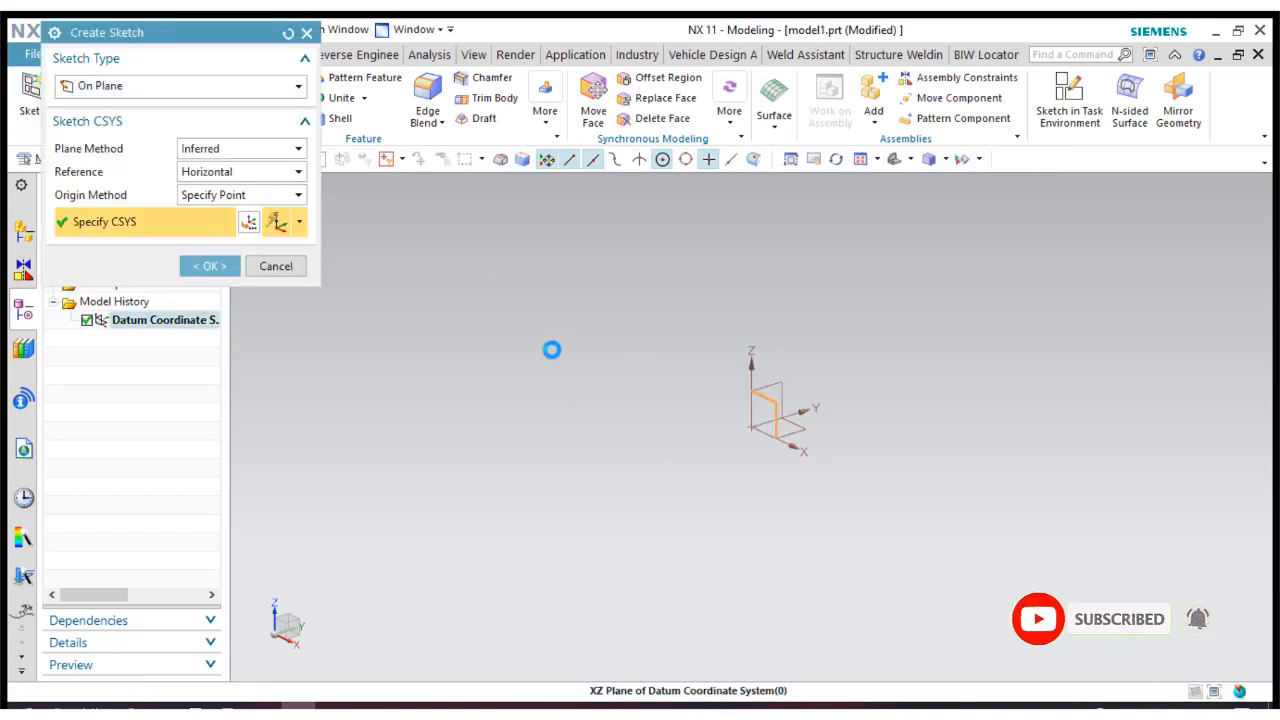
click(218, 267)
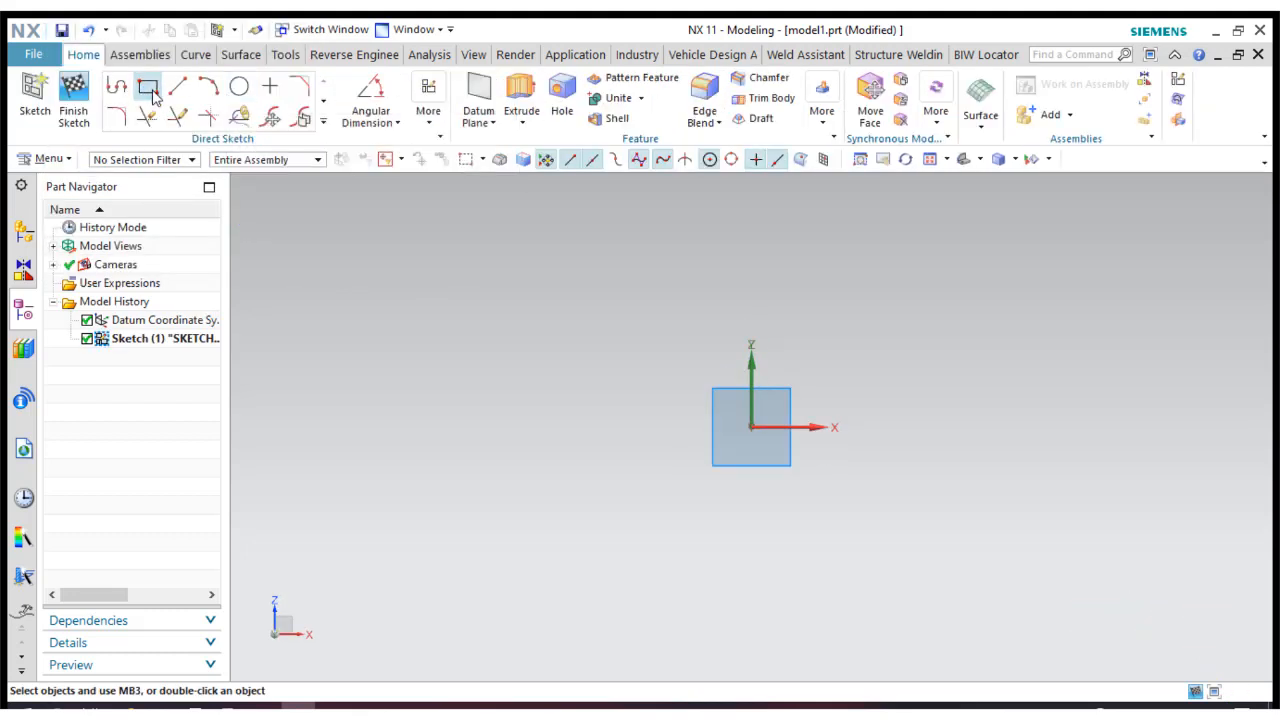
click(148, 88)
click(632, 325)
click(1040, 520)
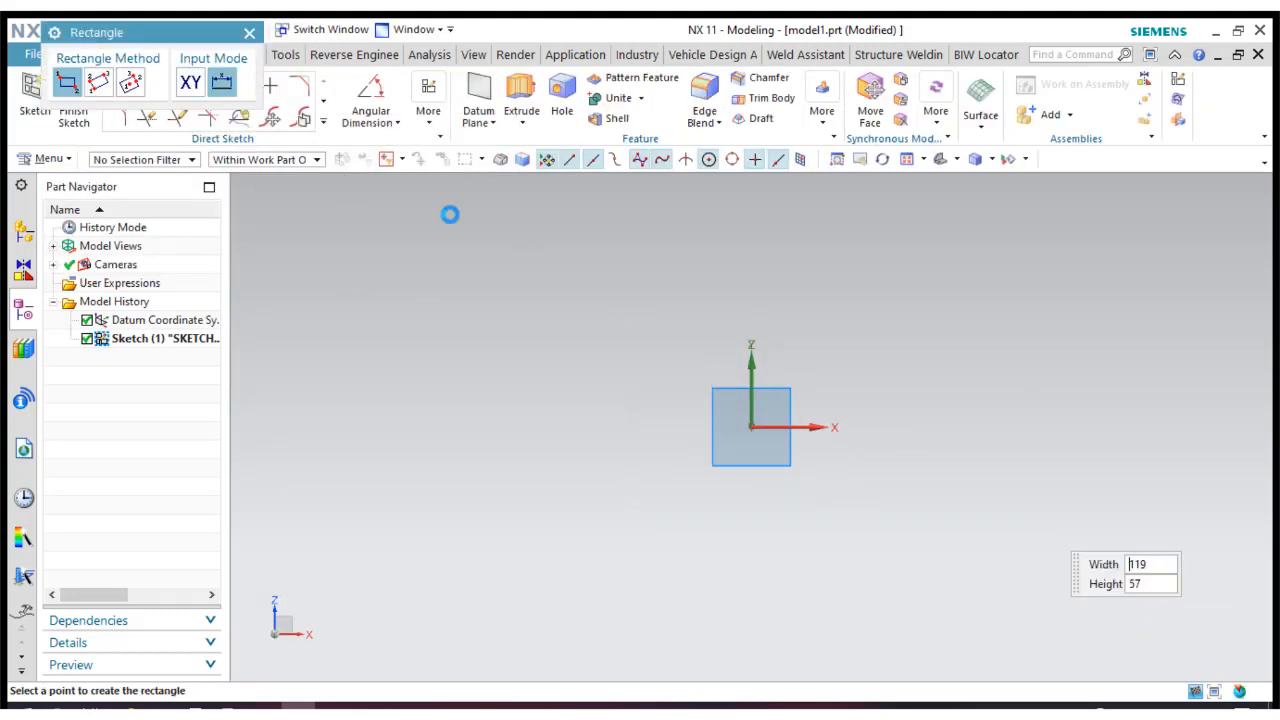
click(248, 33)
Dimension the rectangle's width between its two vertical sides and set it to 120 mm.
click(381, 122)
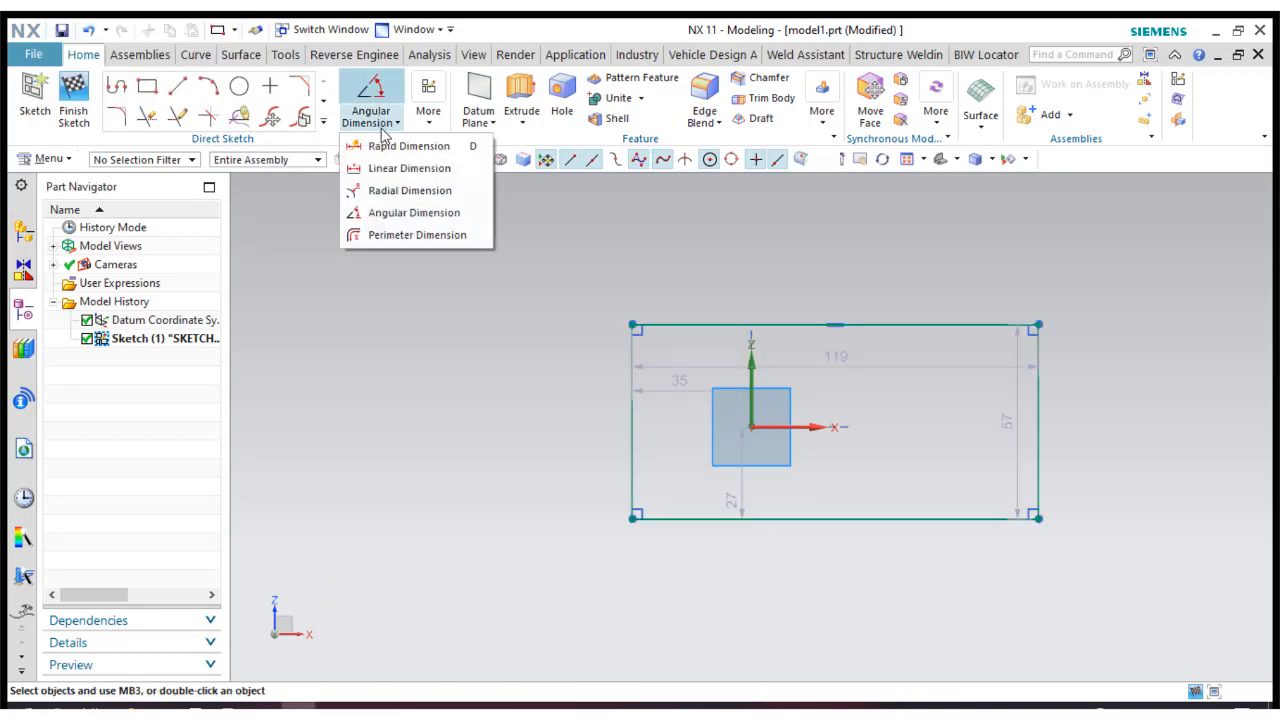
click(398, 145)
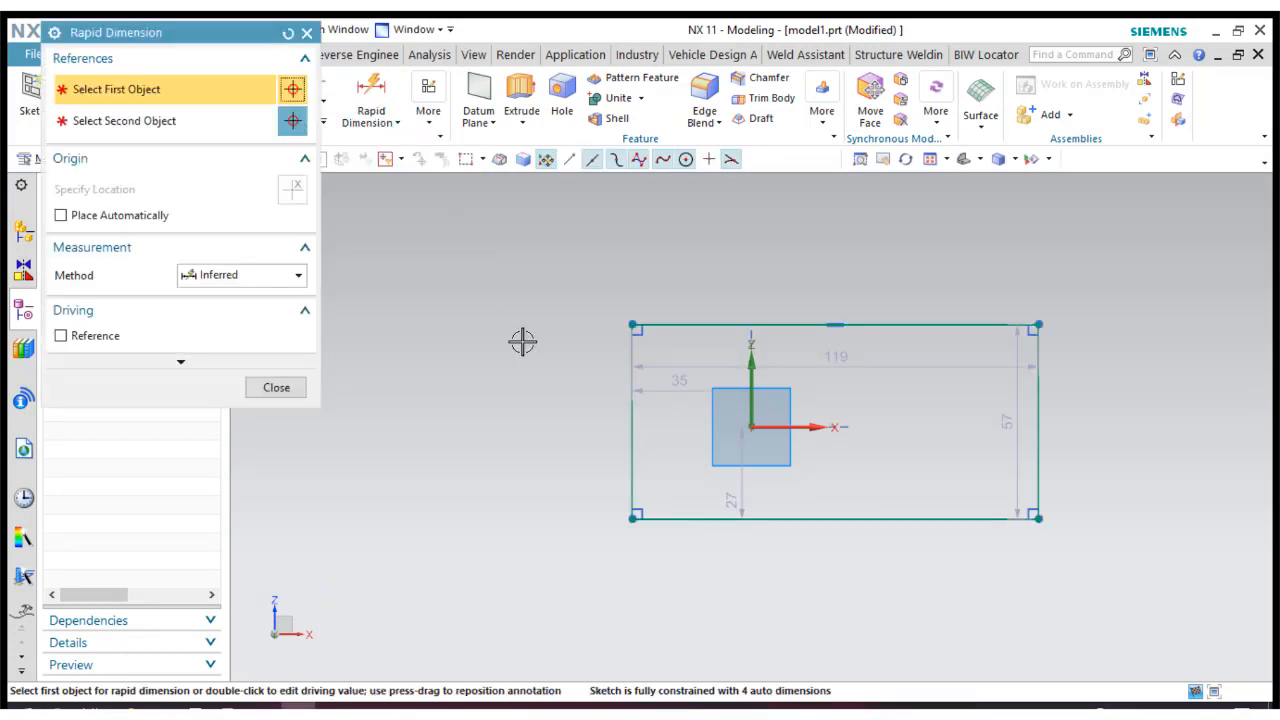
click(632, 465)
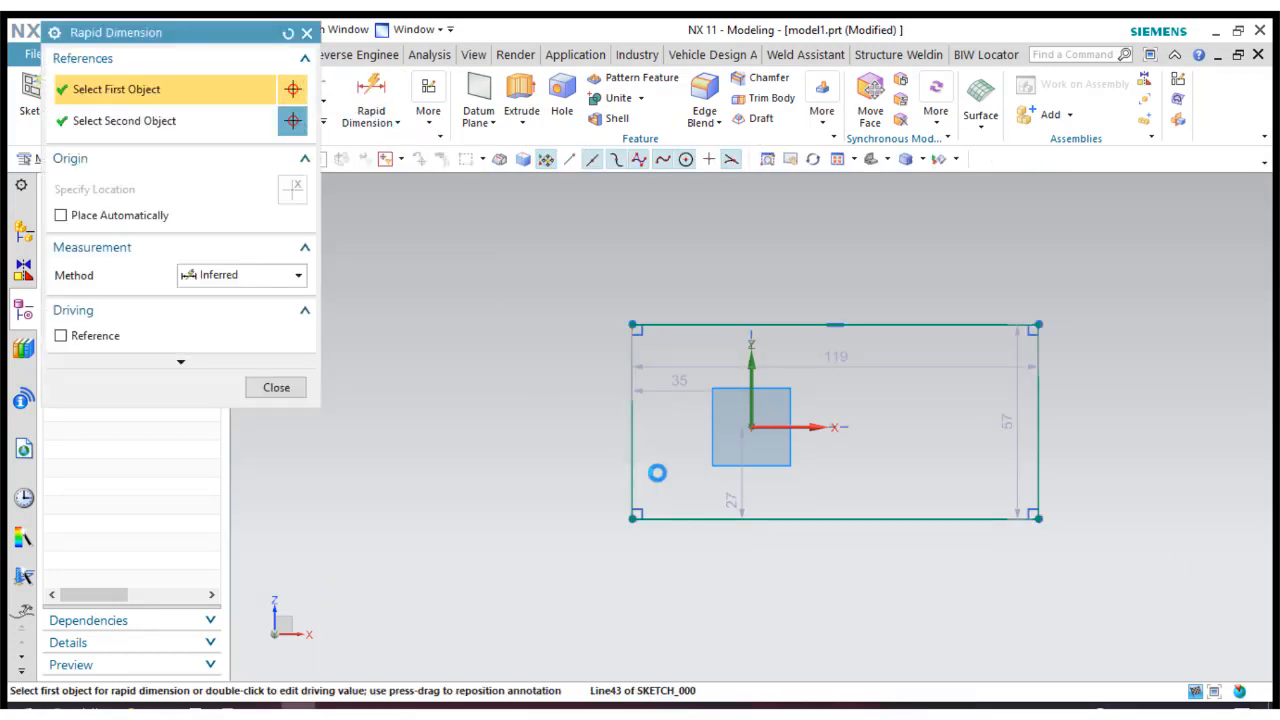
click(1040, 428)
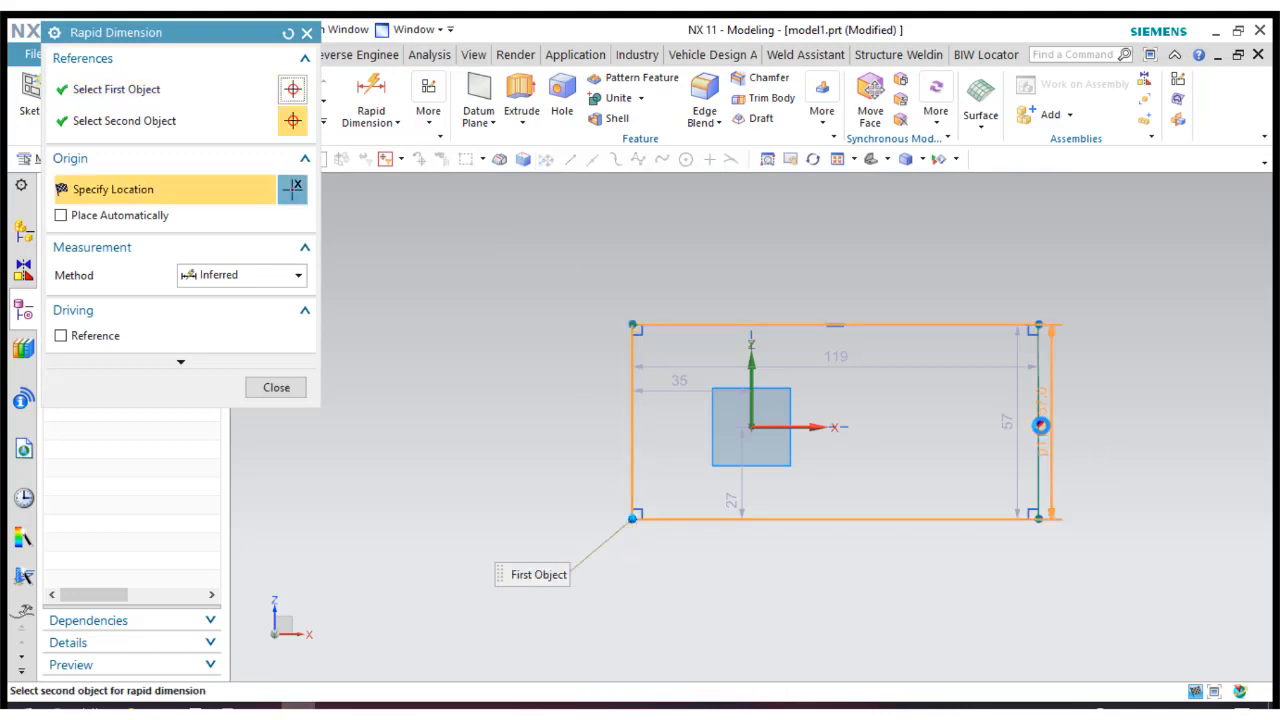
click(812, 251)
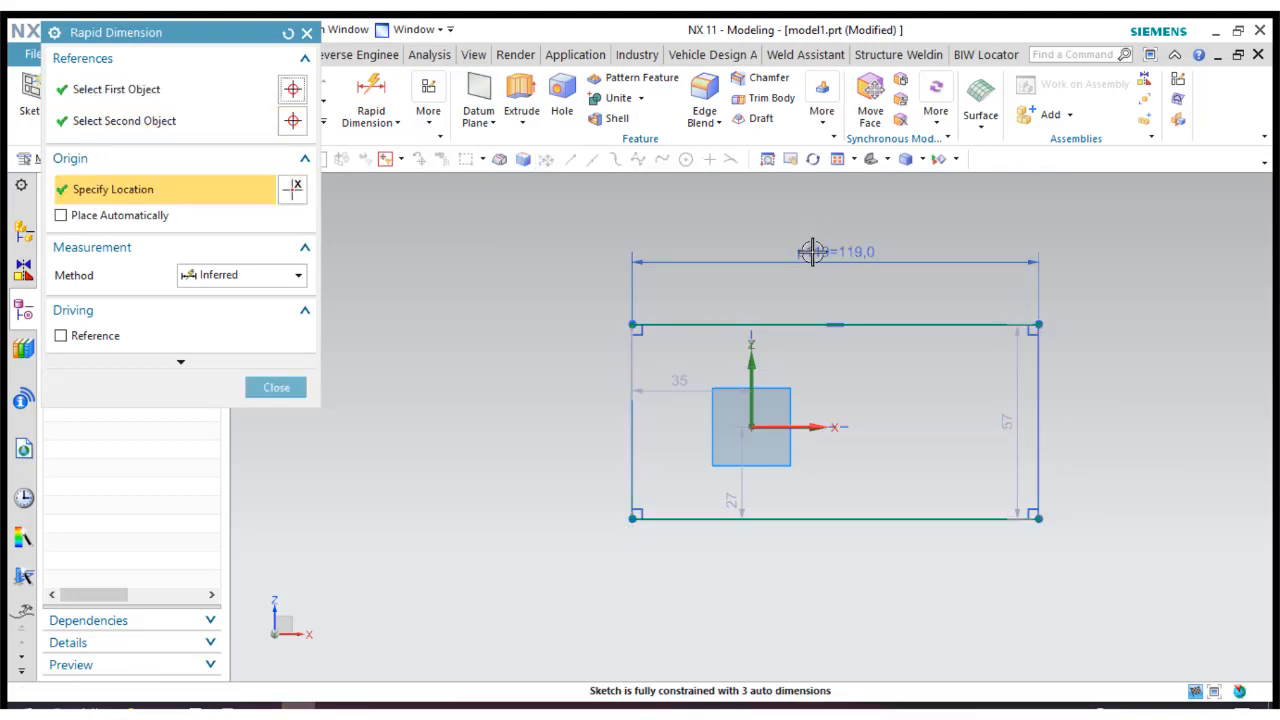
double_click(812, 251)
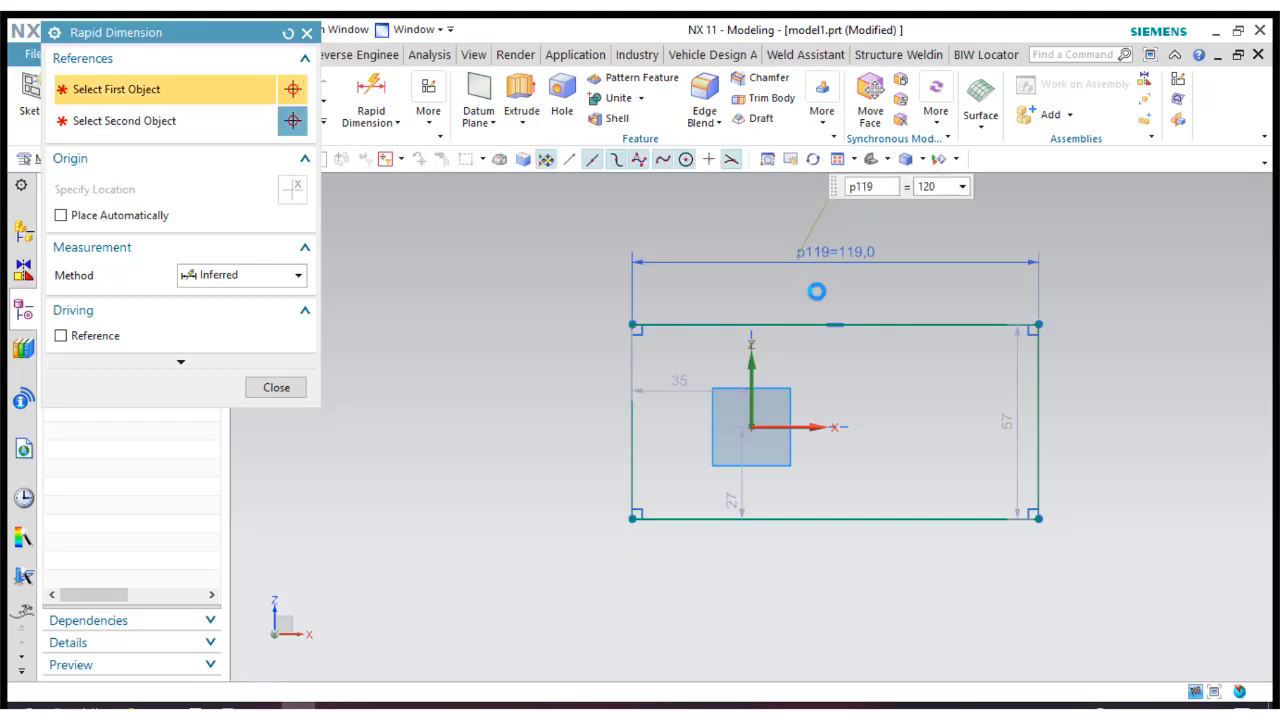
text(120)
key(Return)
Dimension the rectangle's height between its two horizontal edges, placing the dimension beside the rectangle.
click(709, 327)
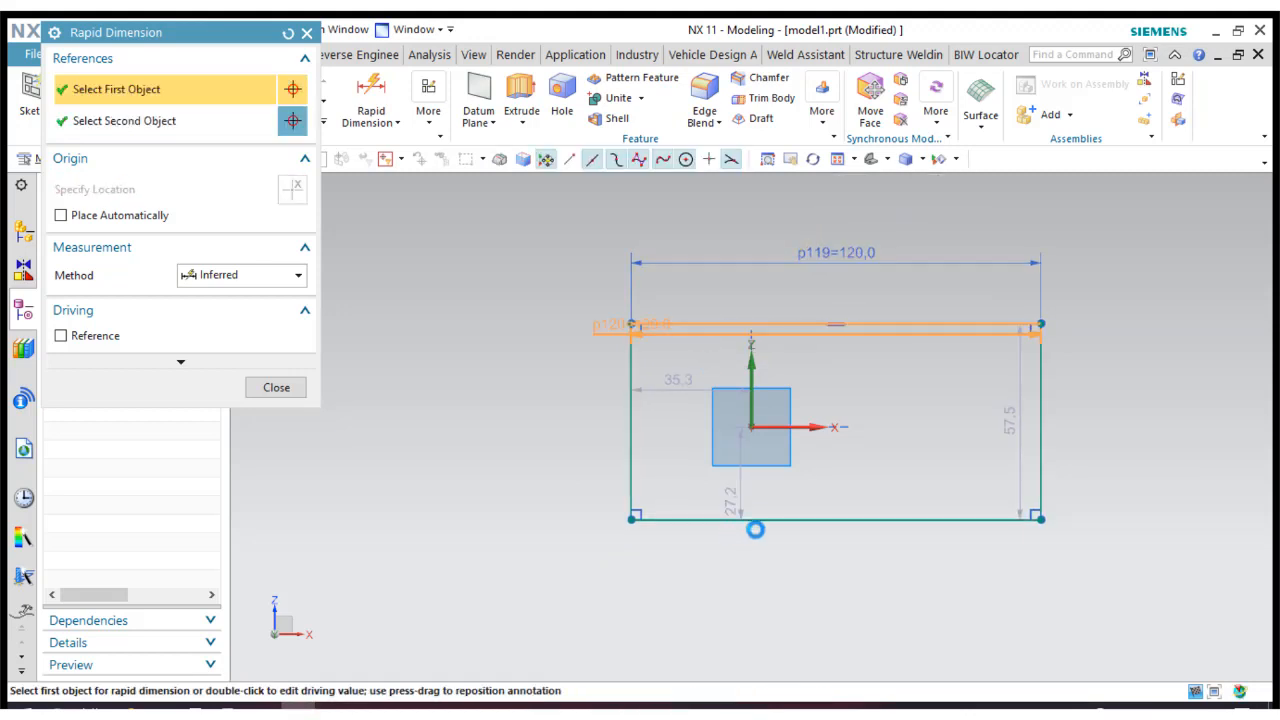
click(795, 521)
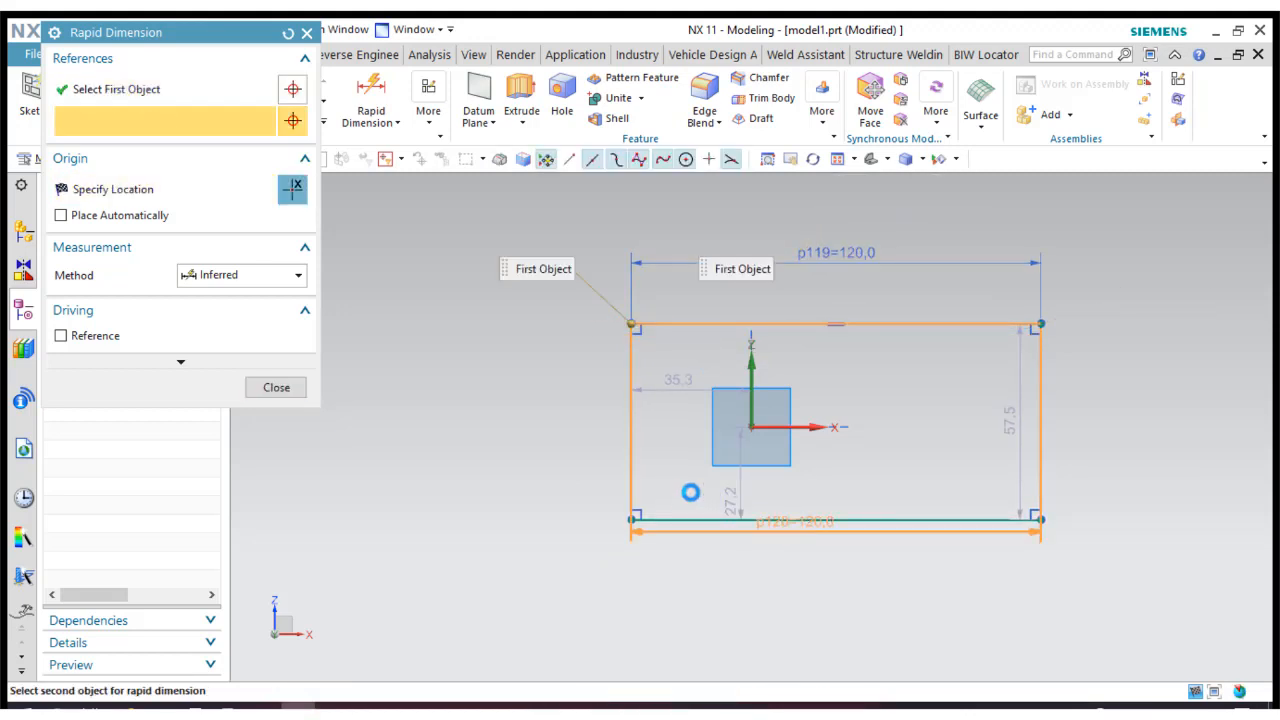
click(541, 437)
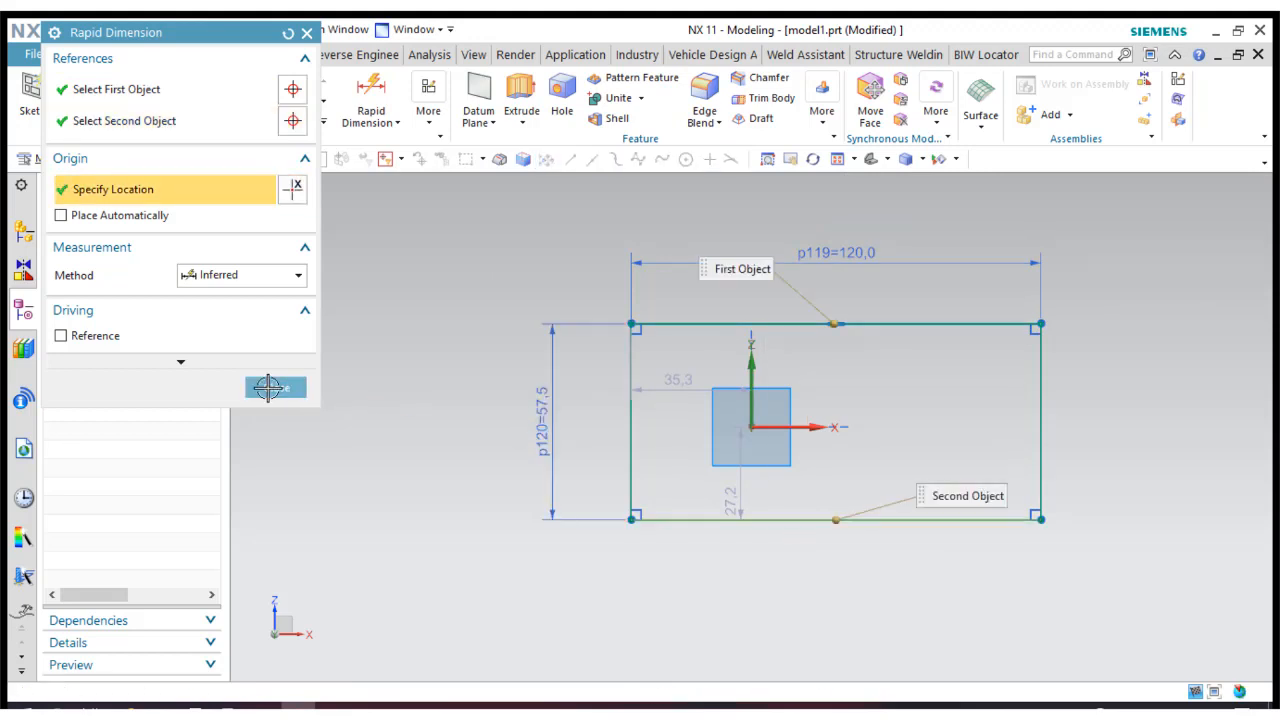
Make the rectangle's two vertical sides symmetric about the sketch's vertical Z axis.
click(434, 118)
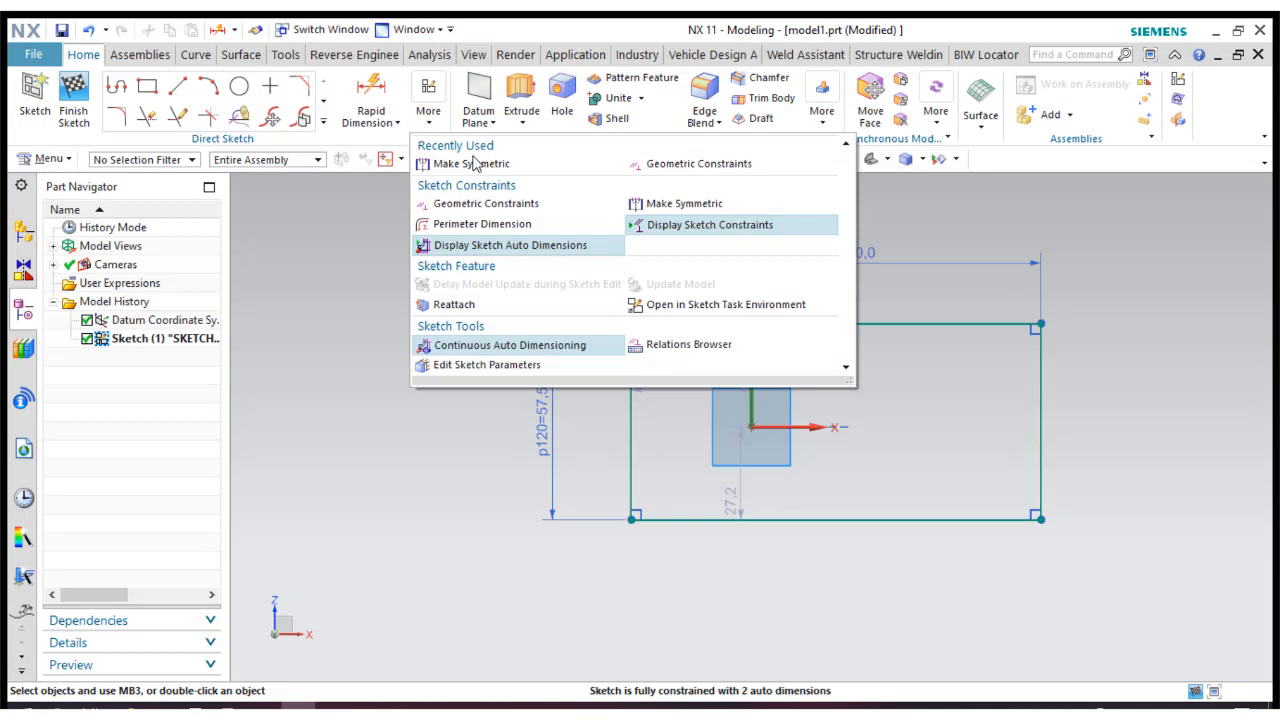
click(472, 163)
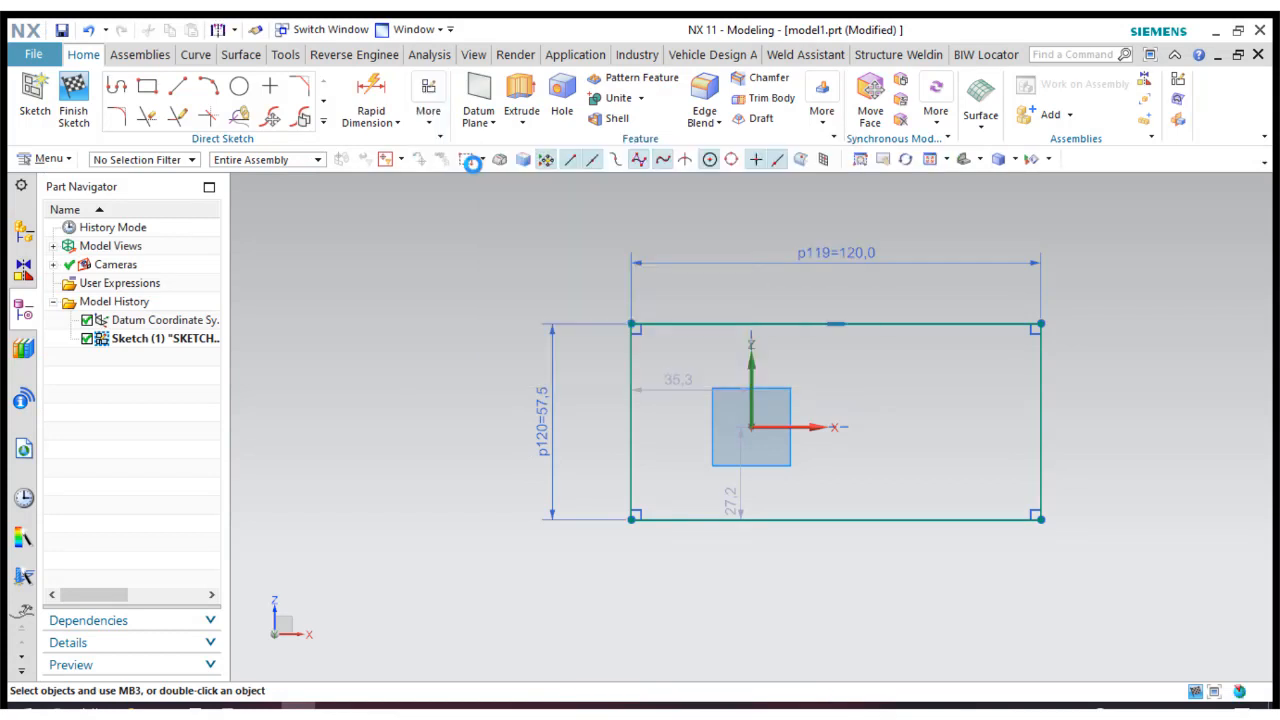
click(632, 366)
click(751, 365)
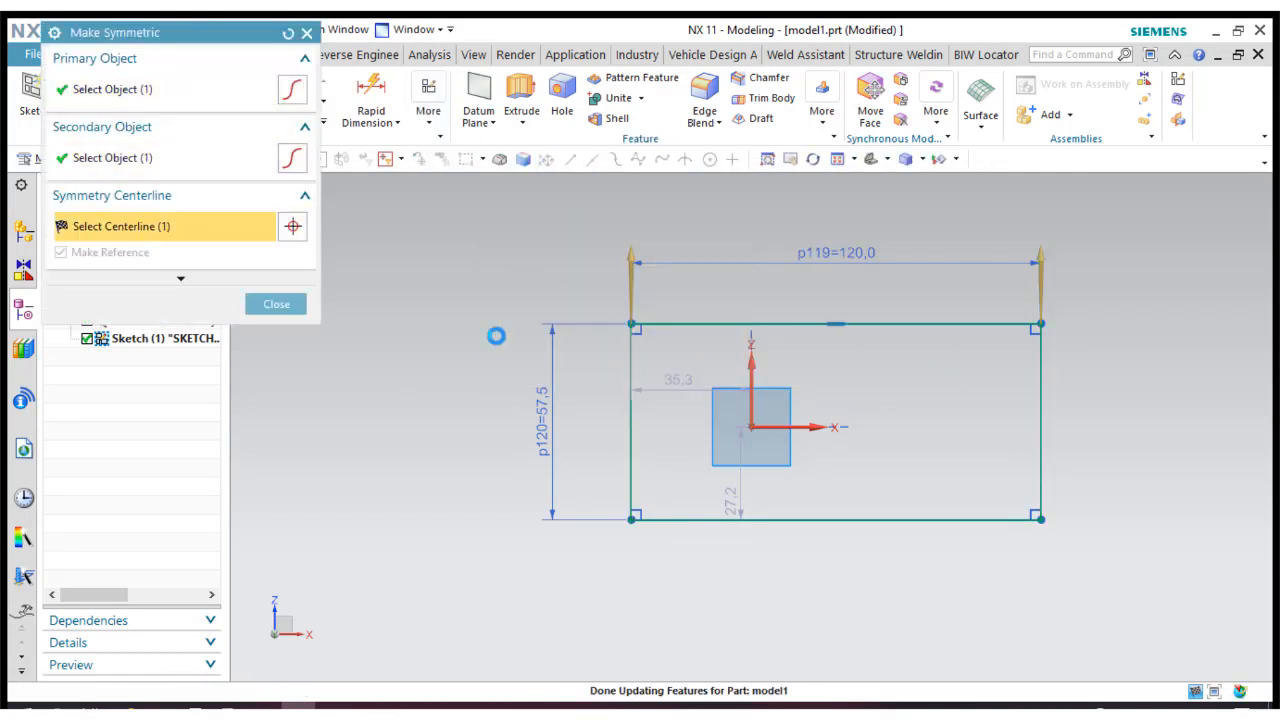
click(276, 304)
Apply a collinear constraint between the rectangle's lower edge and the X axis.
click(428, 112)
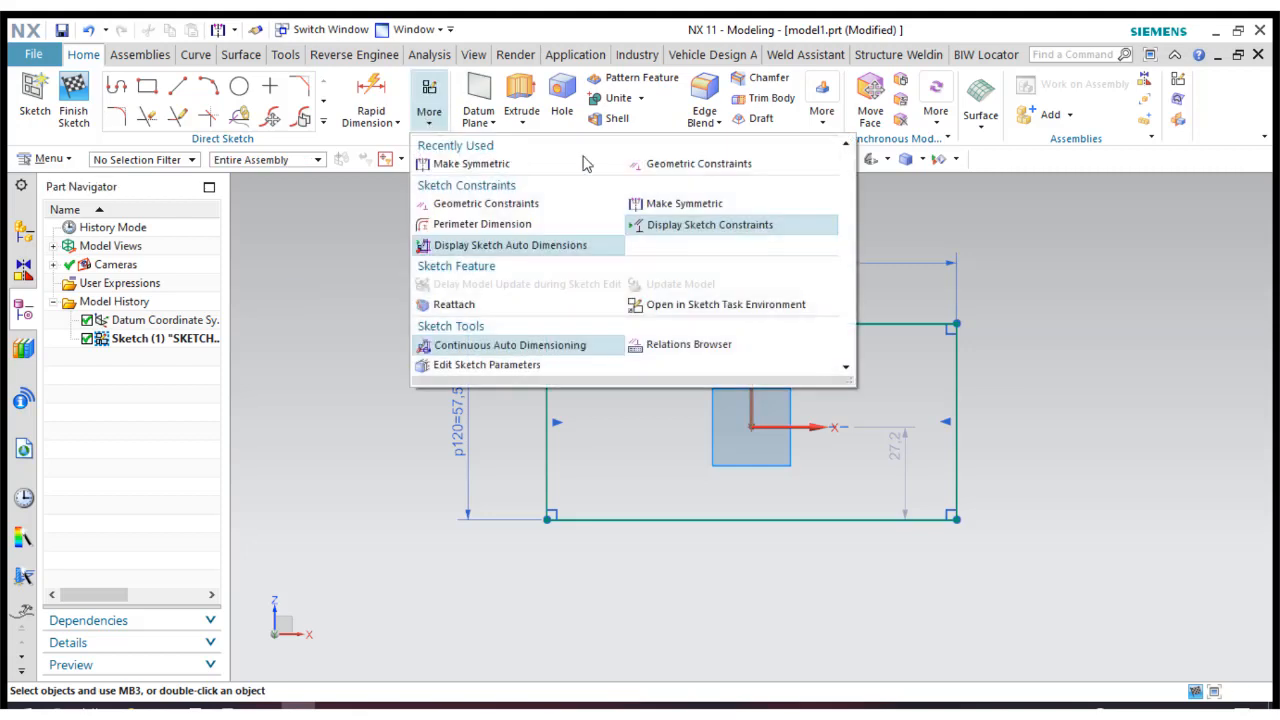
click(640, 163)
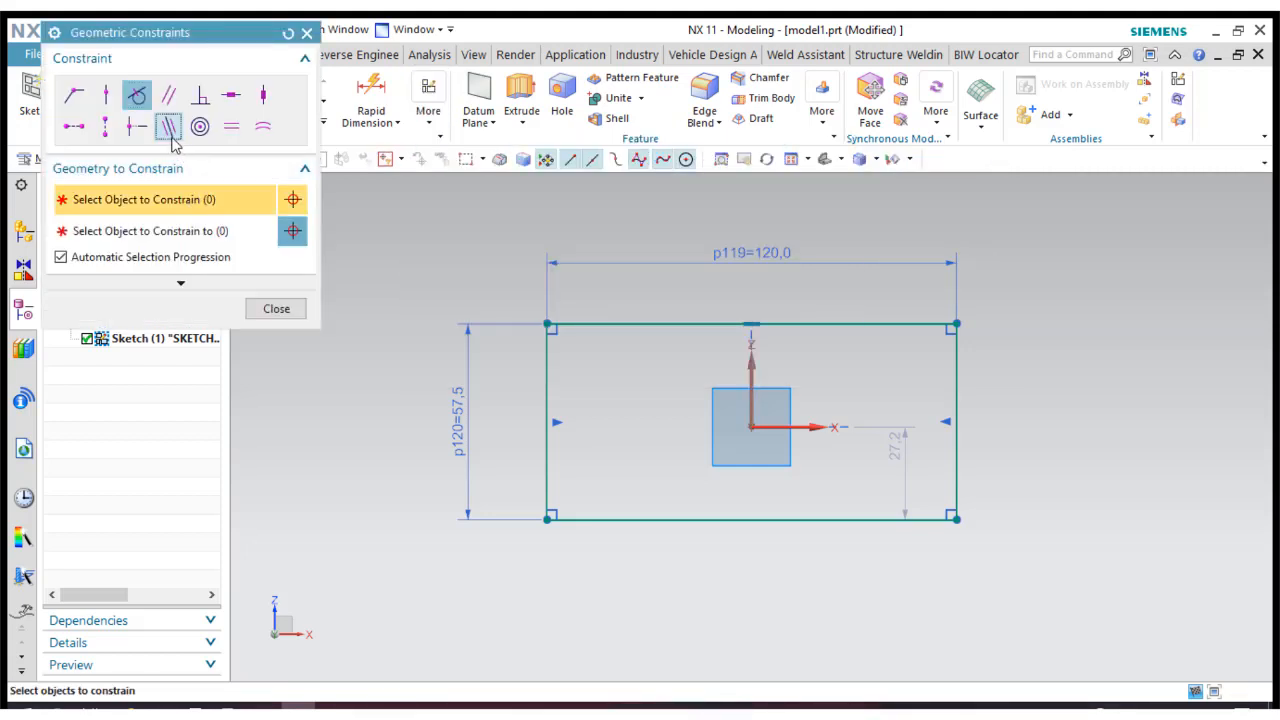
click(168, 126)
click(793, 519)
click(809, 427)
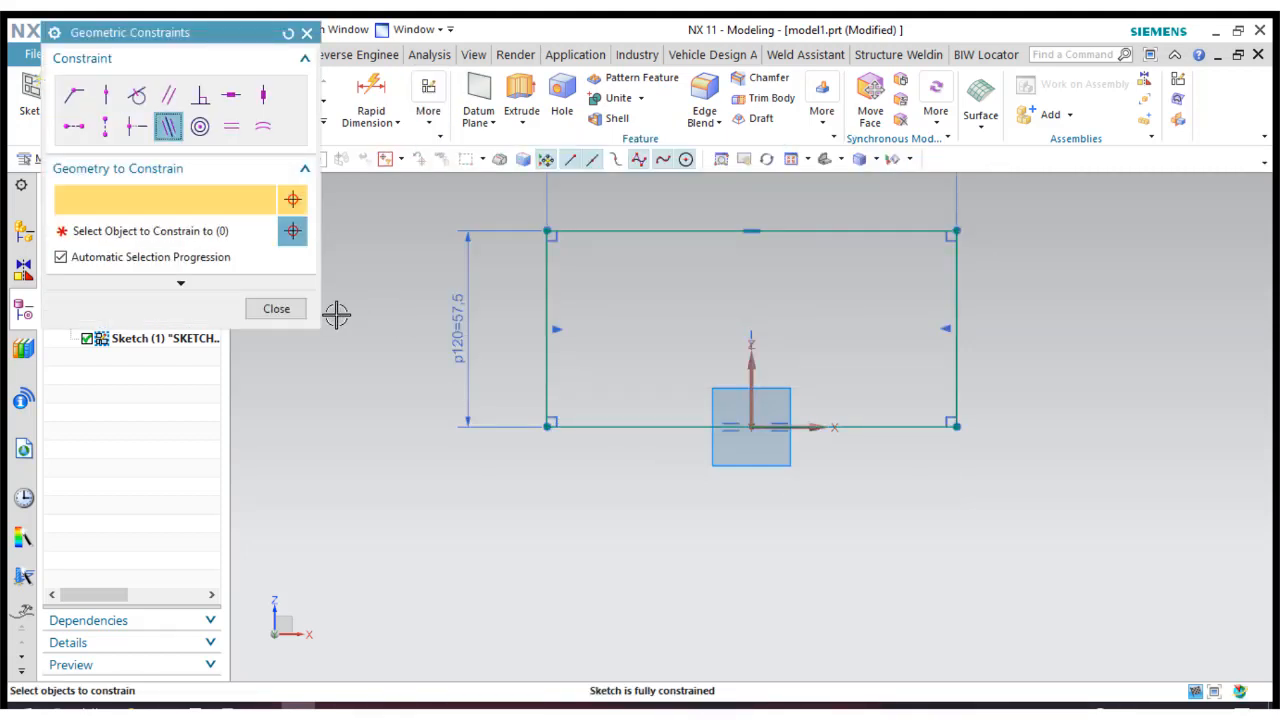
click(277, 309)
Set the rectangle's height dimension to 16 mm.
double_click(476, 316)
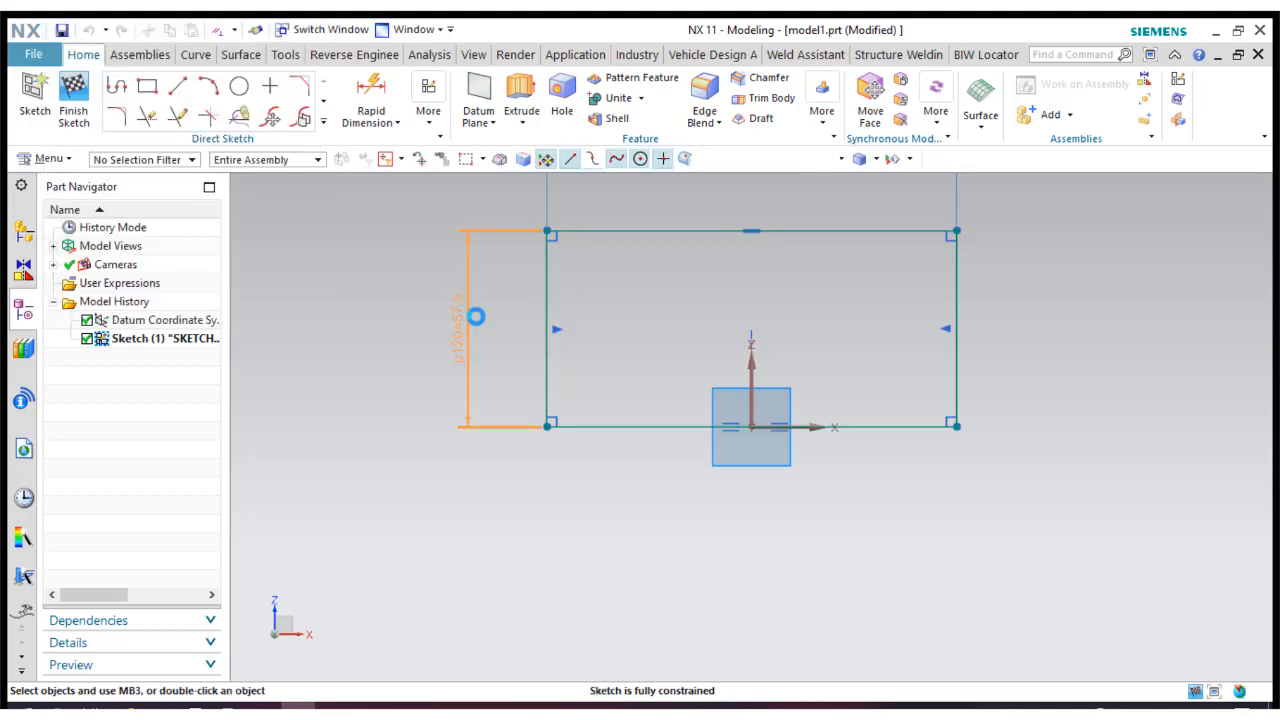
text(16)
key(Return)
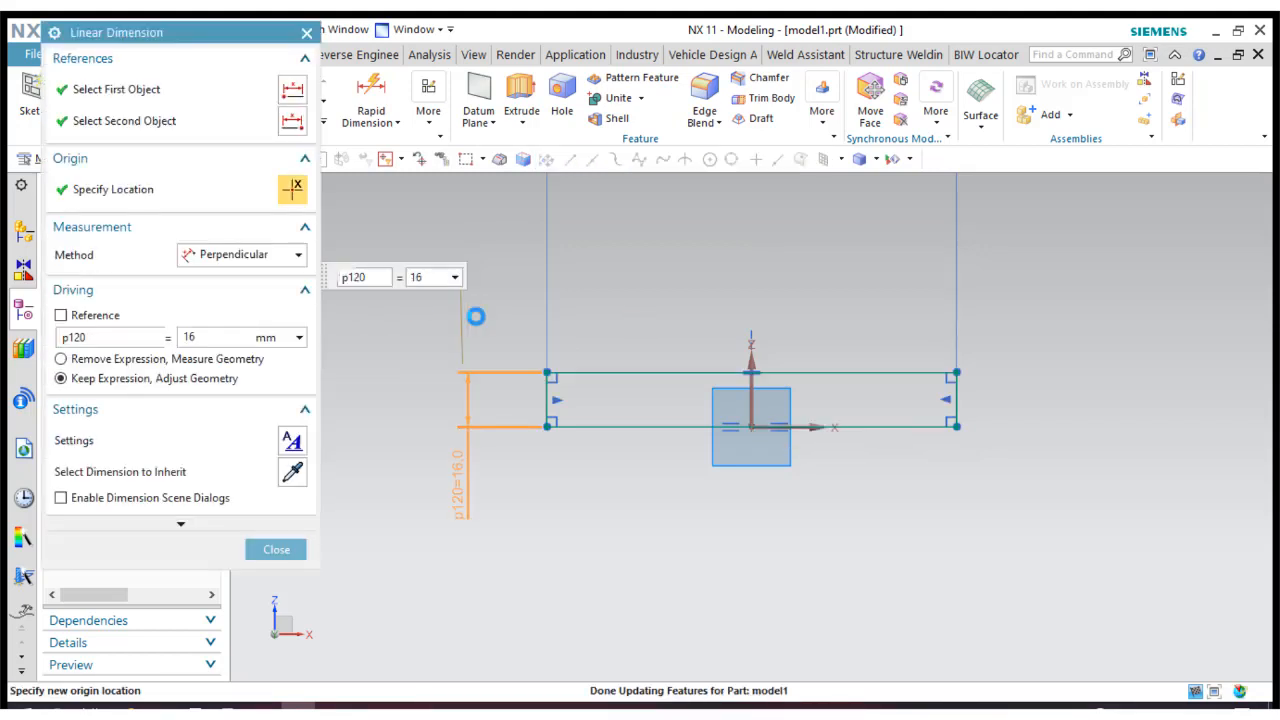
click(283, 556)
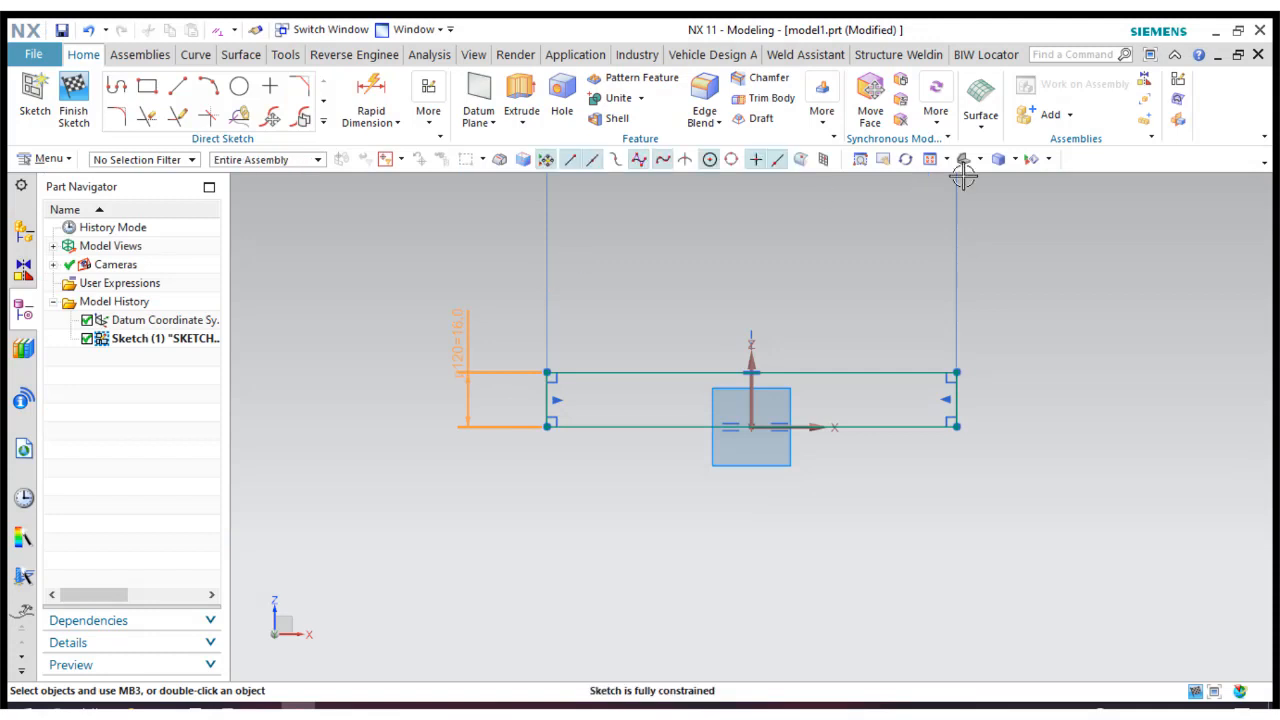
Reposition the 120 mm width dimension below the rectangle.
click(928, 160)
mouse_move(826, 200)
mouse_down()
mouse_move(800, 414)
mouse_move(826, 610)
mouse_up()
scroll(772, 412, down, 3)
drag(865, 535, 846, 609)
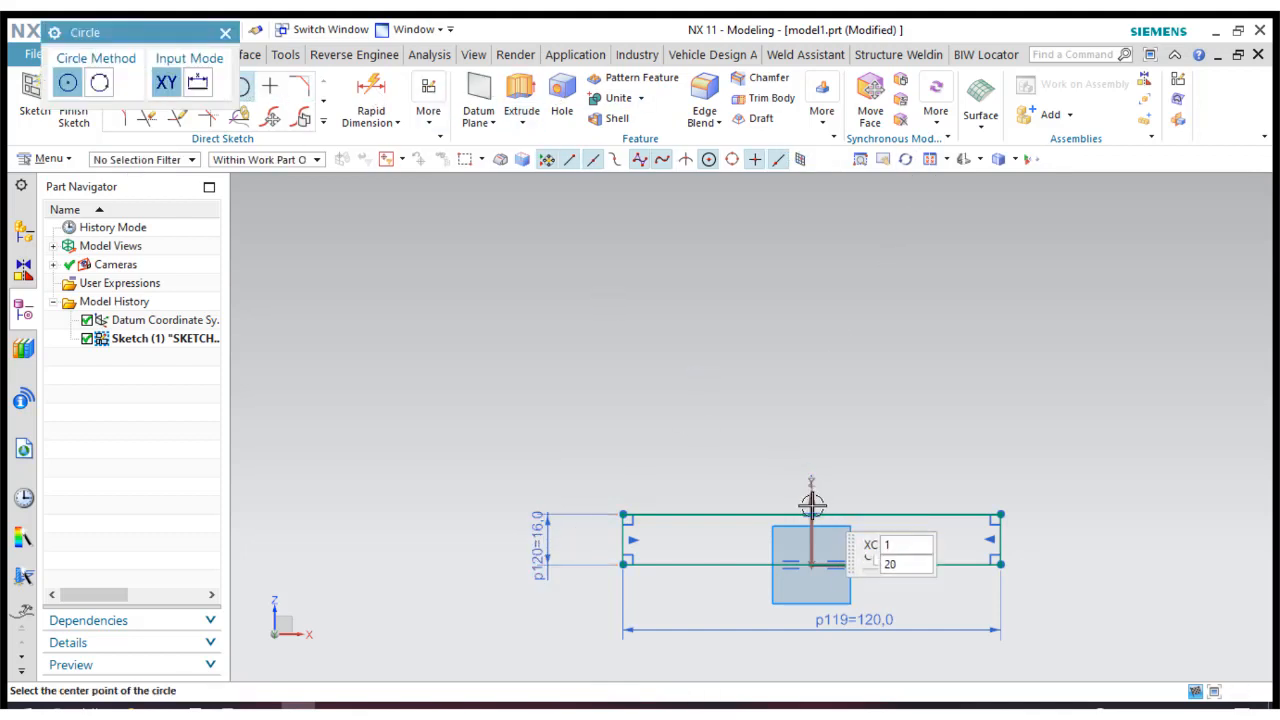
Draw a circle about 42 mm in diameter centred on the Z axis, about 93 mm above the rectangle.
click(811, 224)
click(851, 275)
click(431, 224)
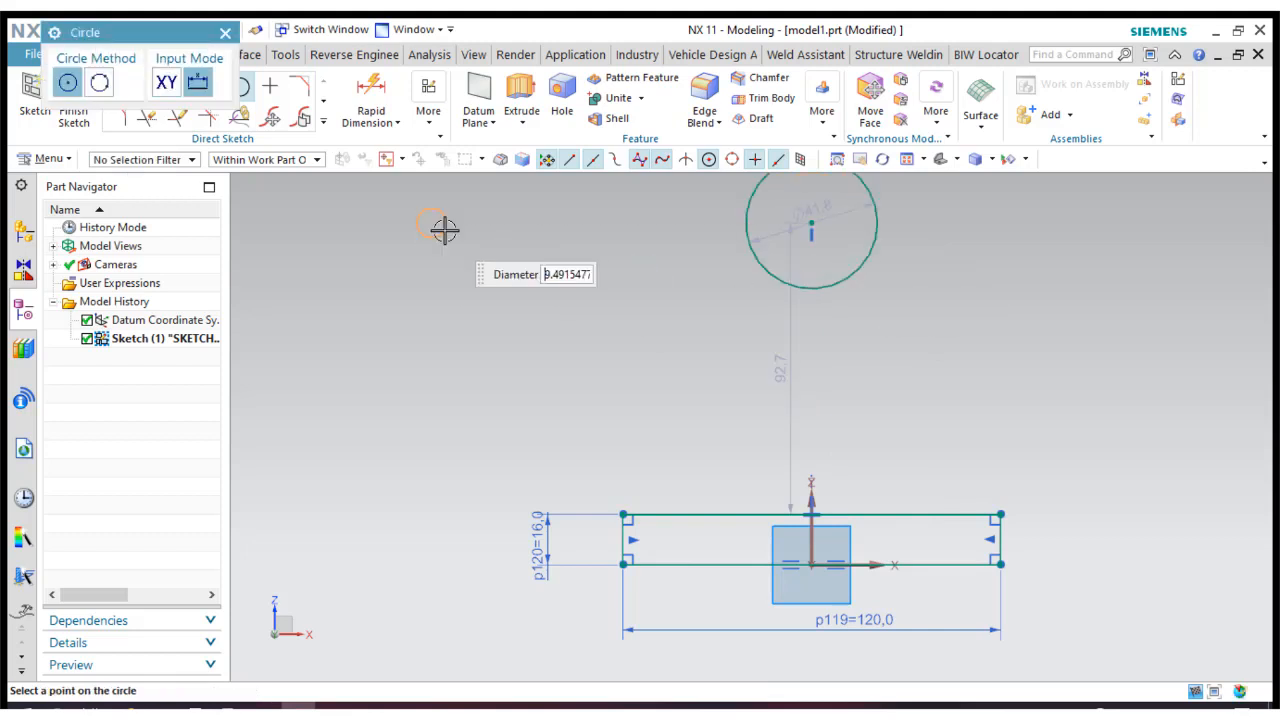
click(224, 37)
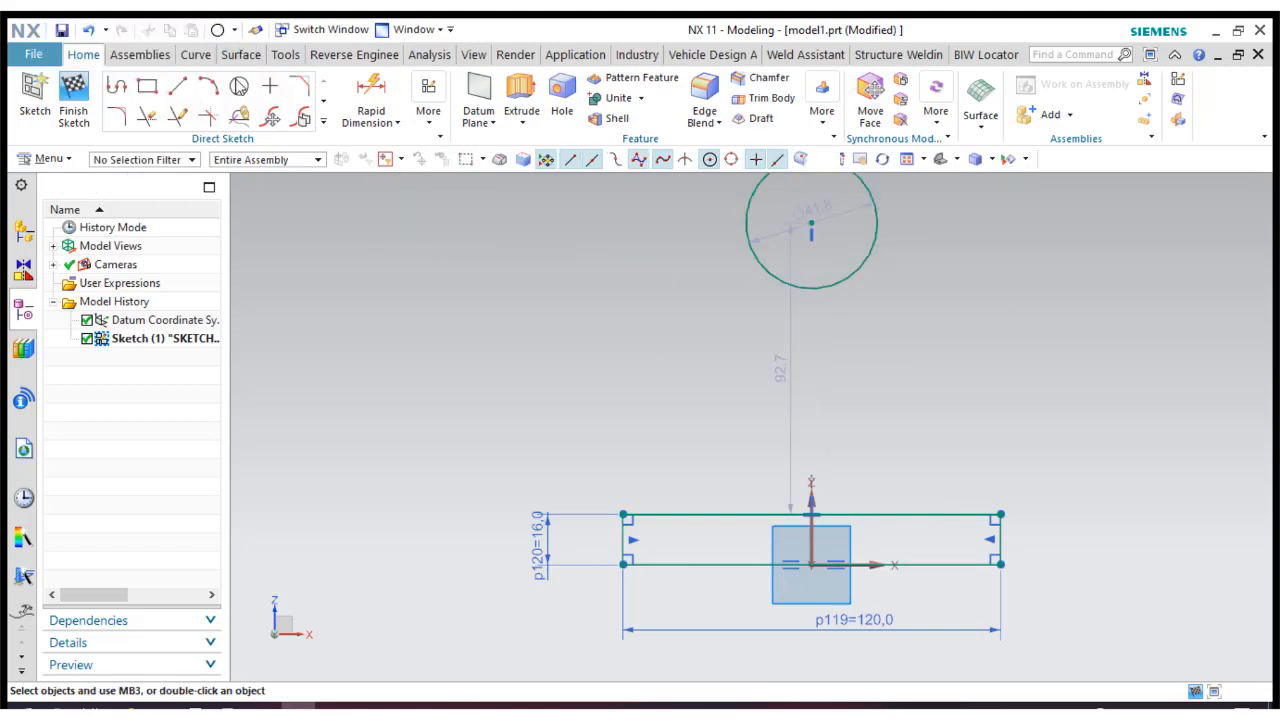
Draw a second circle about 26 mm in diameter to the upper left of the rectangle.
click(240, 86)
click(428, 292)
key(Return)
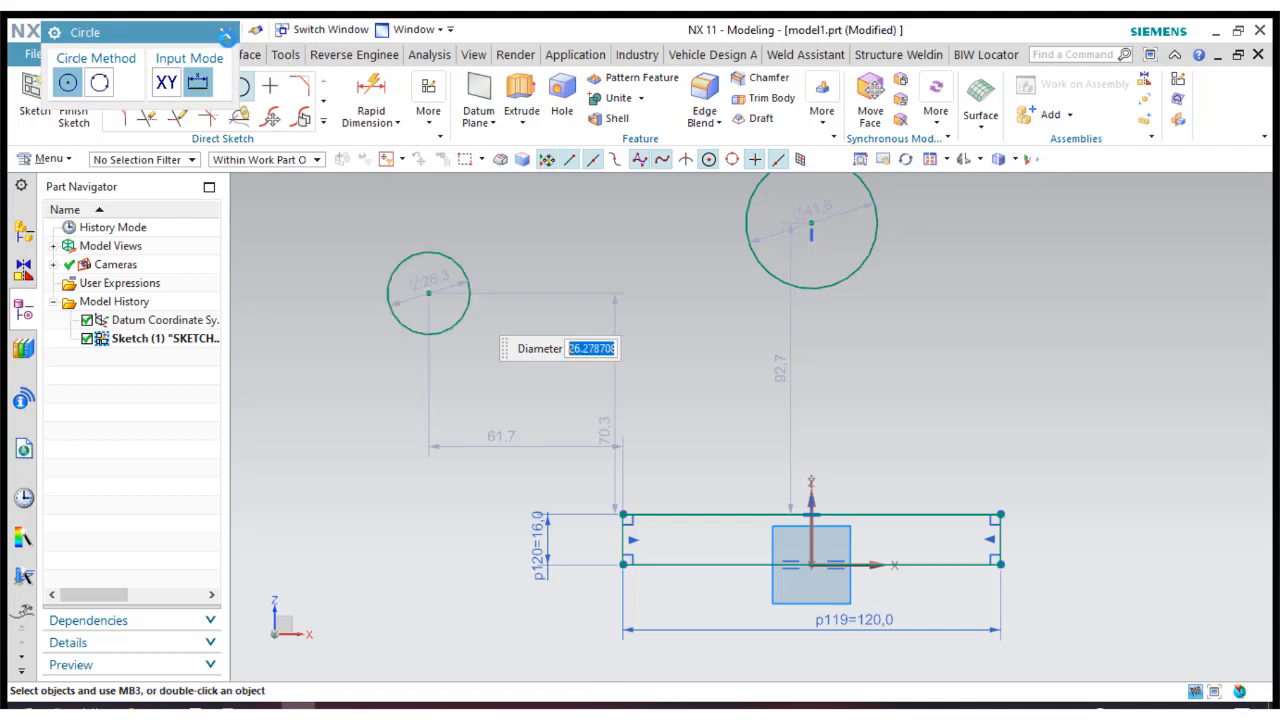
key(Escape)
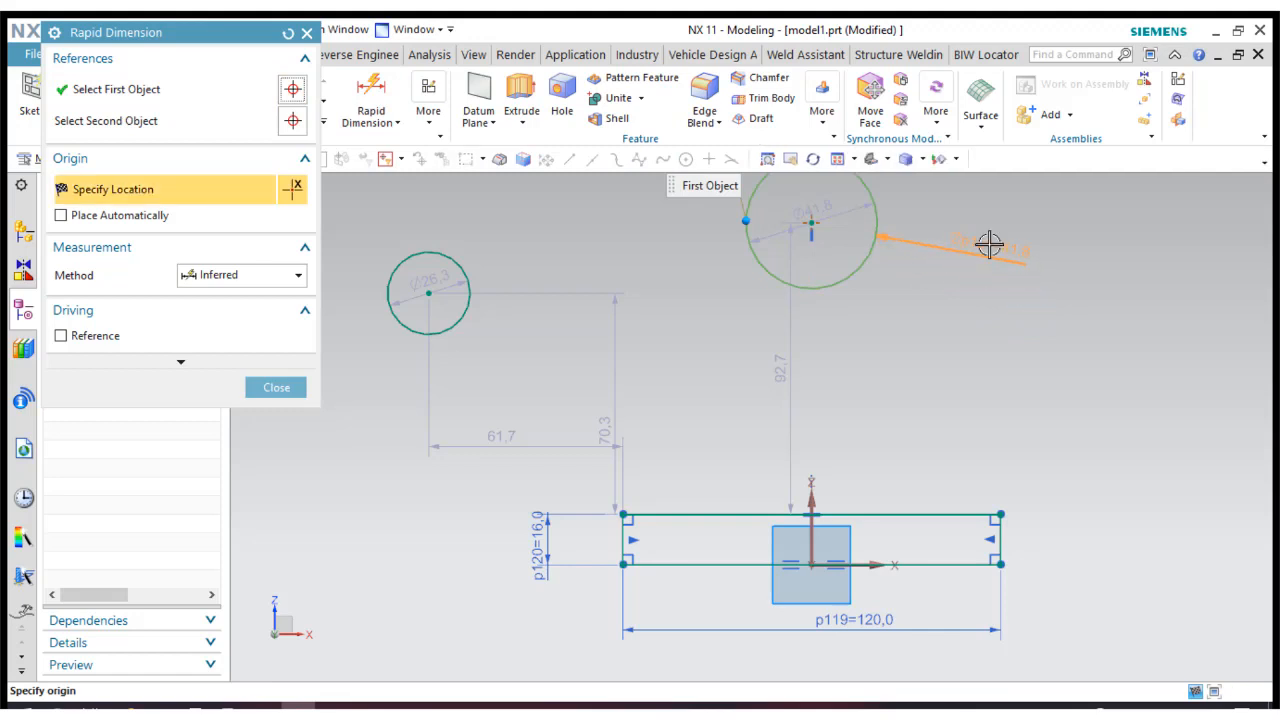
Dimension the diameter of the circle above the rectangle and set it to 60 mm.
click(988, 244)
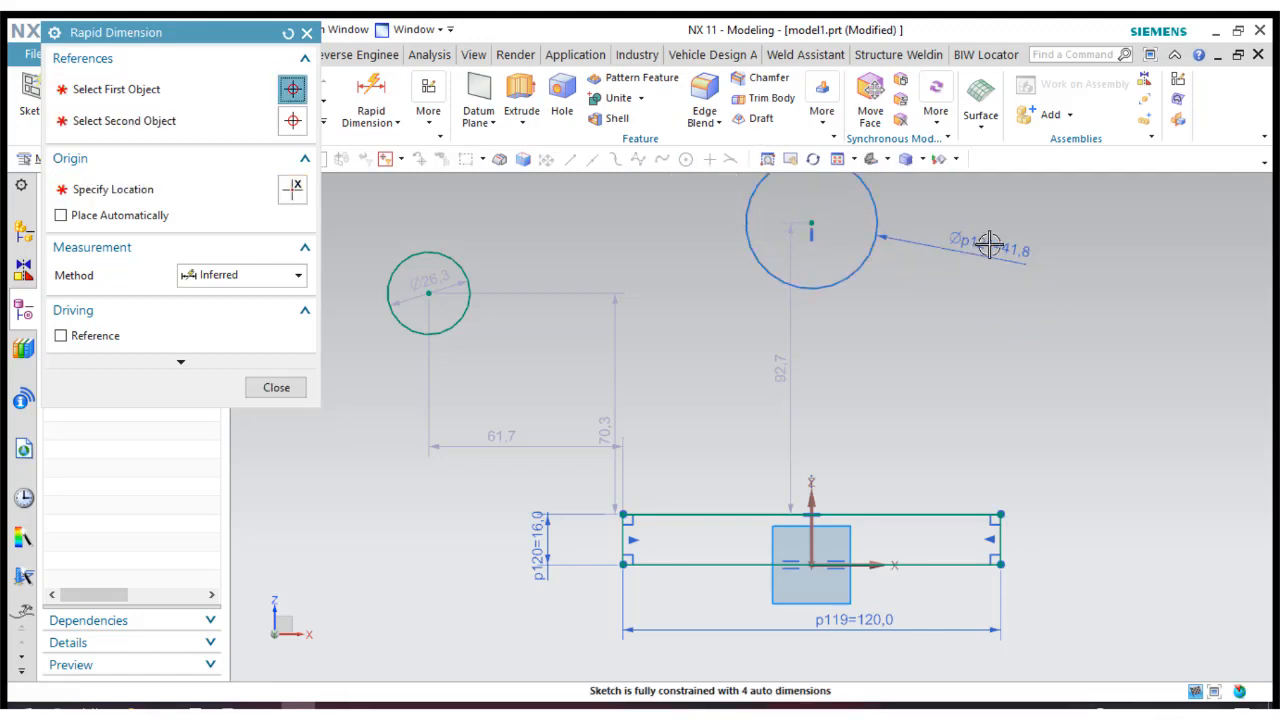
double_click(988, 244)
text(60)
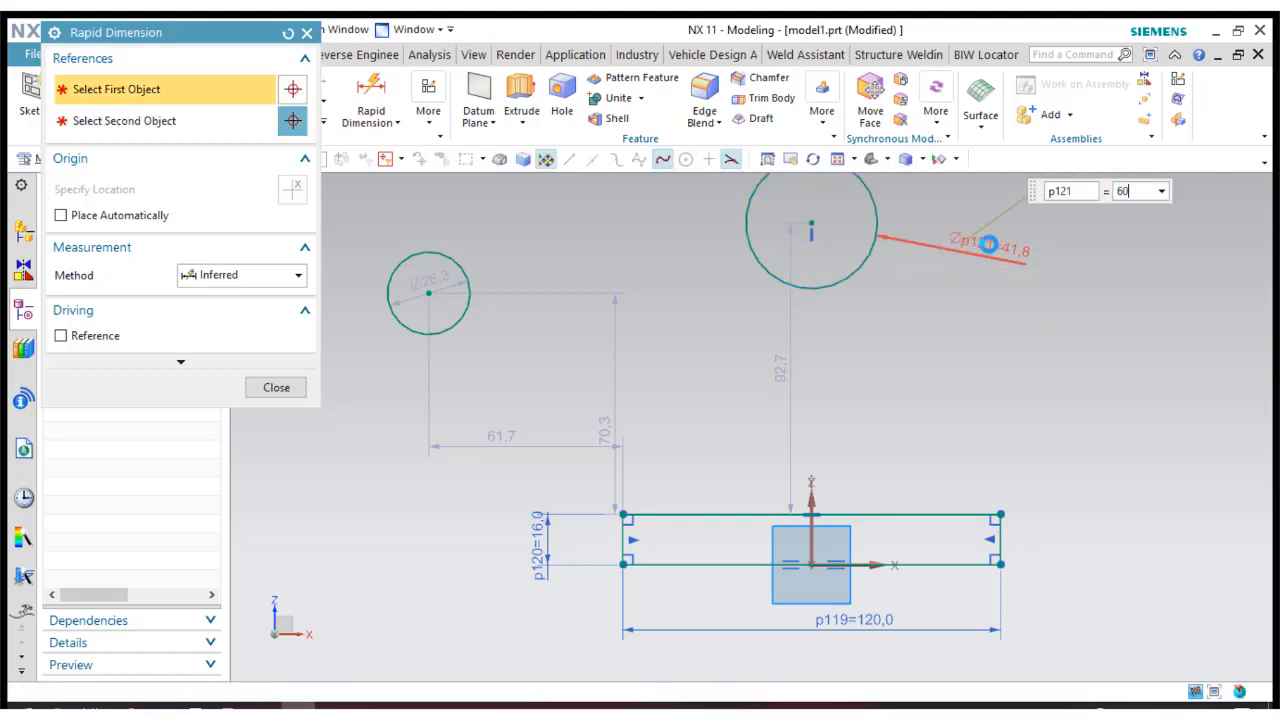
key(Return)
click(288, 394)
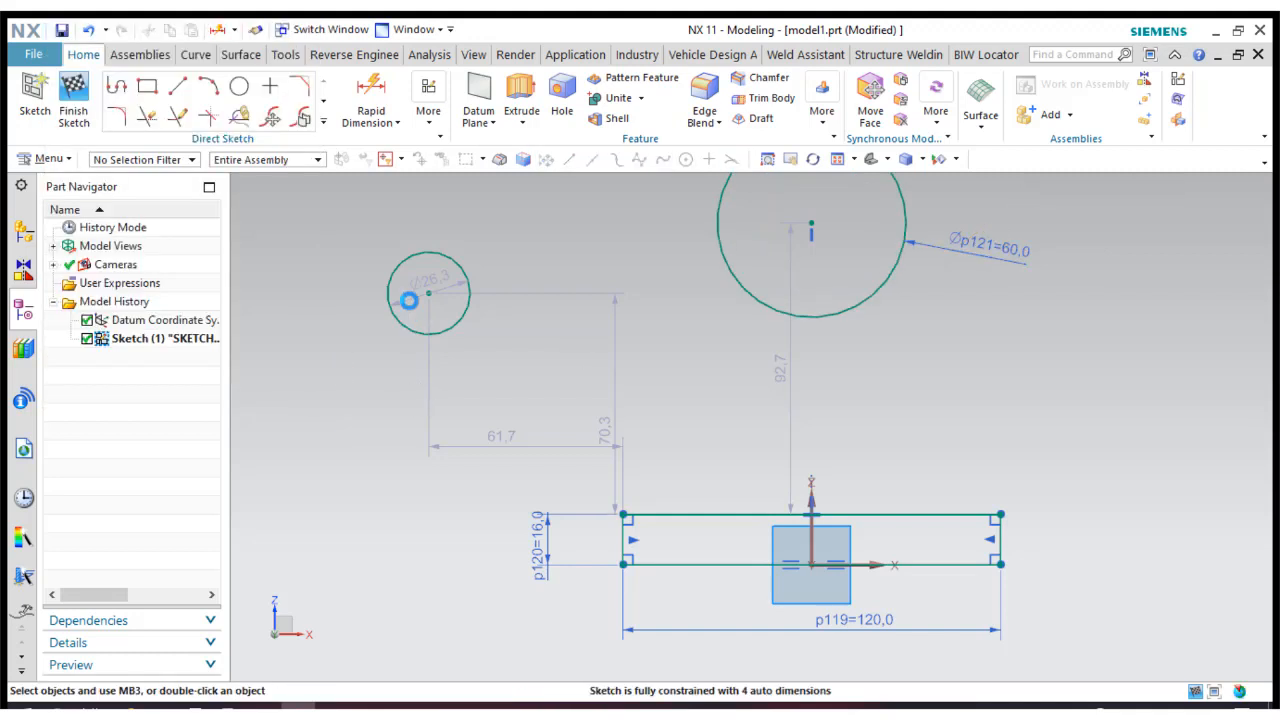
Set the diameter of the smaller circle on the left to 30 mm.
double_click(323, 278)
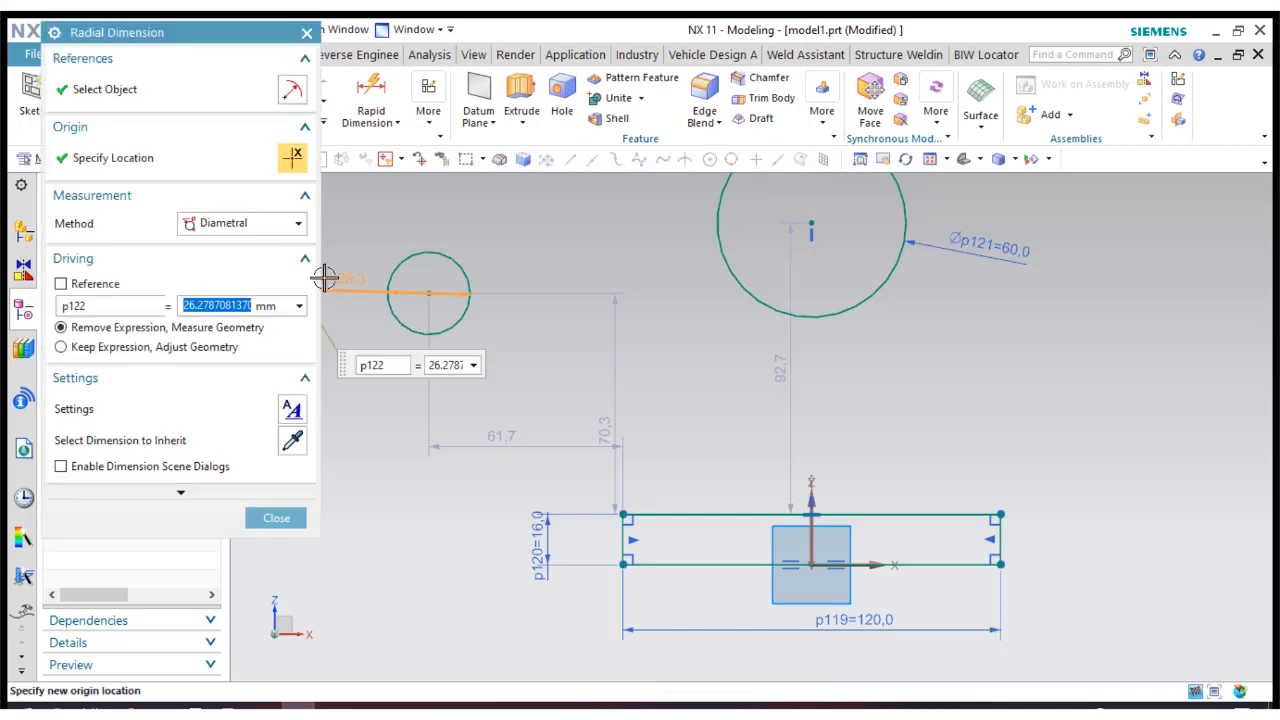
text(30)
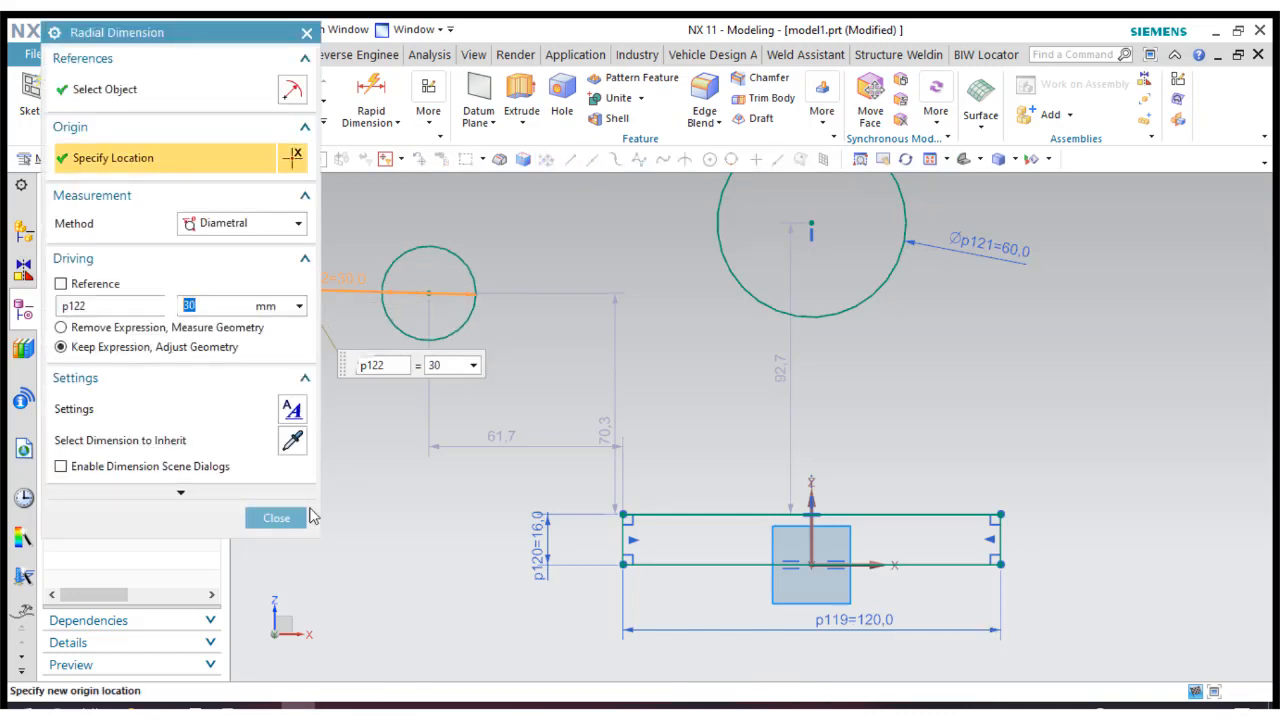
click(276, 518)
Apply a concentric constraint between the 30 mm circle and the 60 mm circle.
click(428, 112)
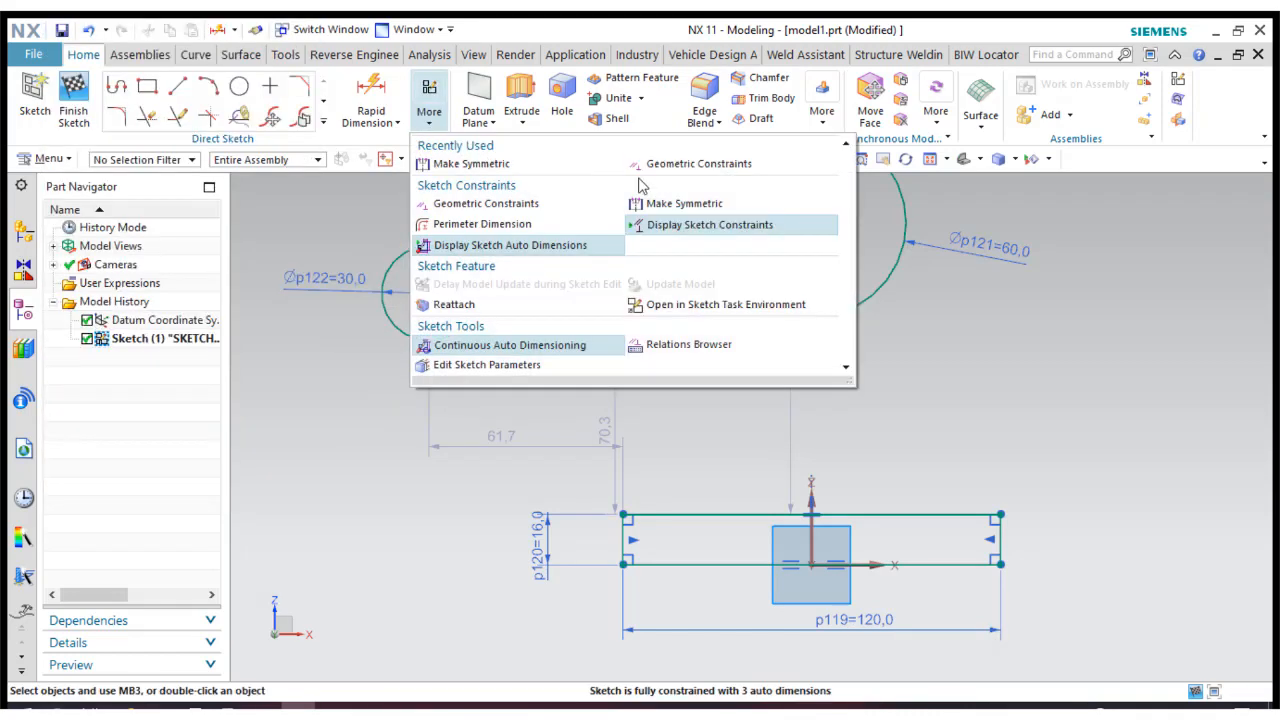
click(199, 125)
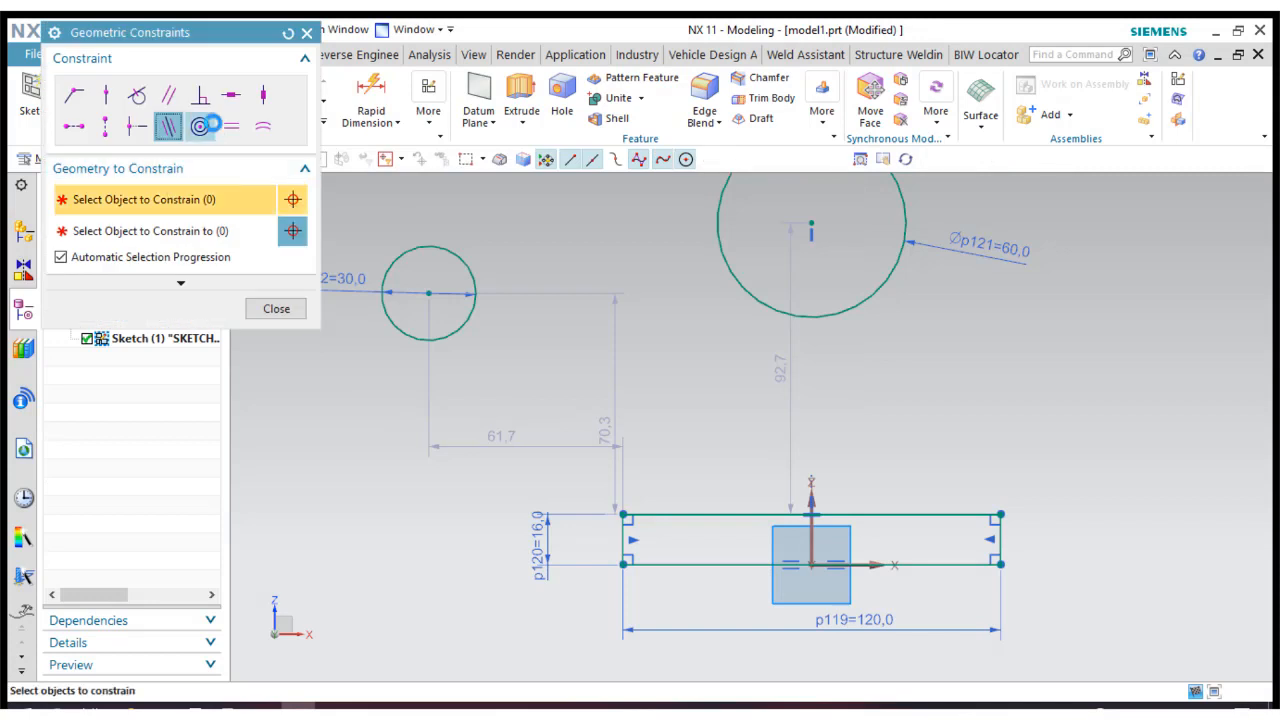
click(430, 246)
click(731, 266)
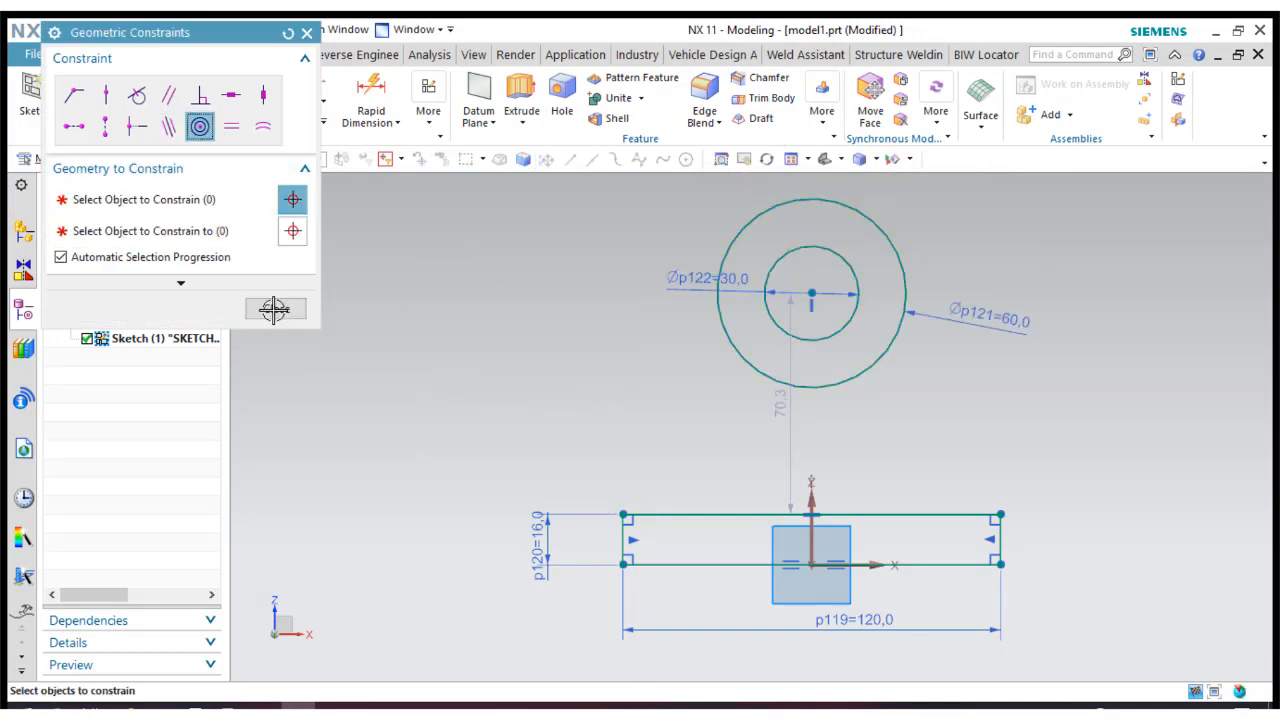
click(276, 308)
Dimension the vertical distance from the rectangle's upper edge to the circles' centre and set it to 90 mm.
click(369, 94)
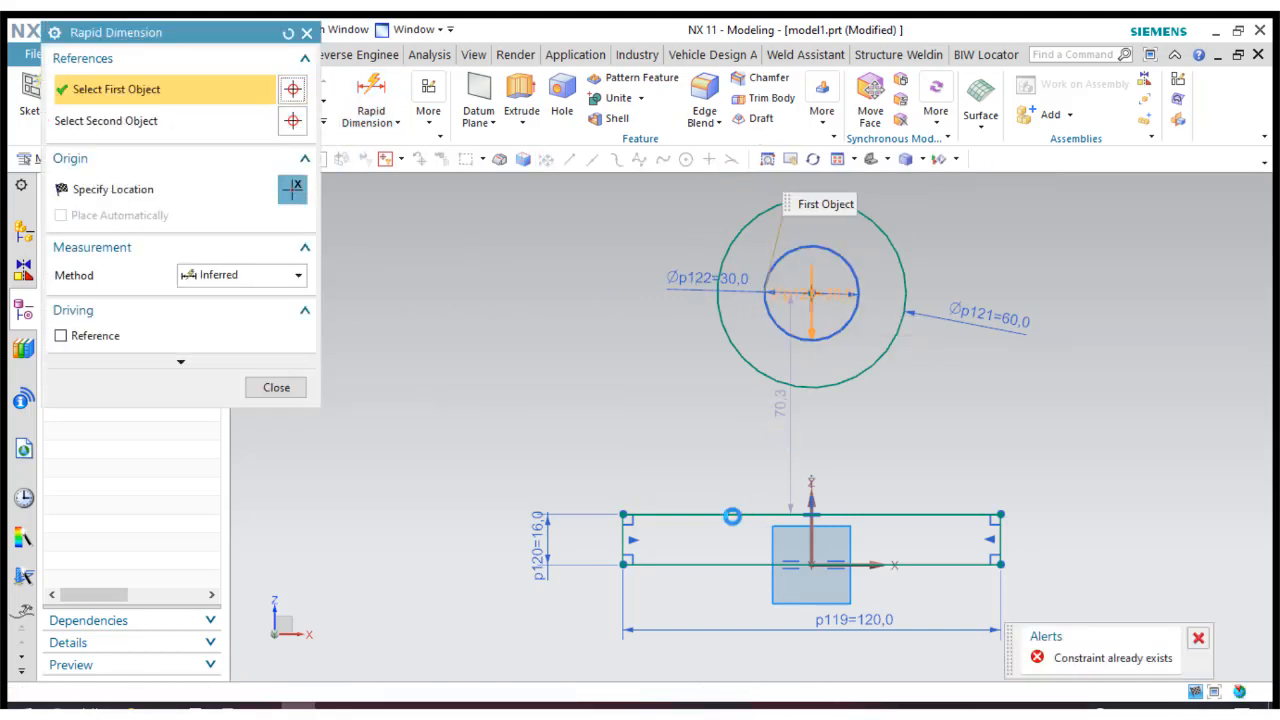
click(729, 515)
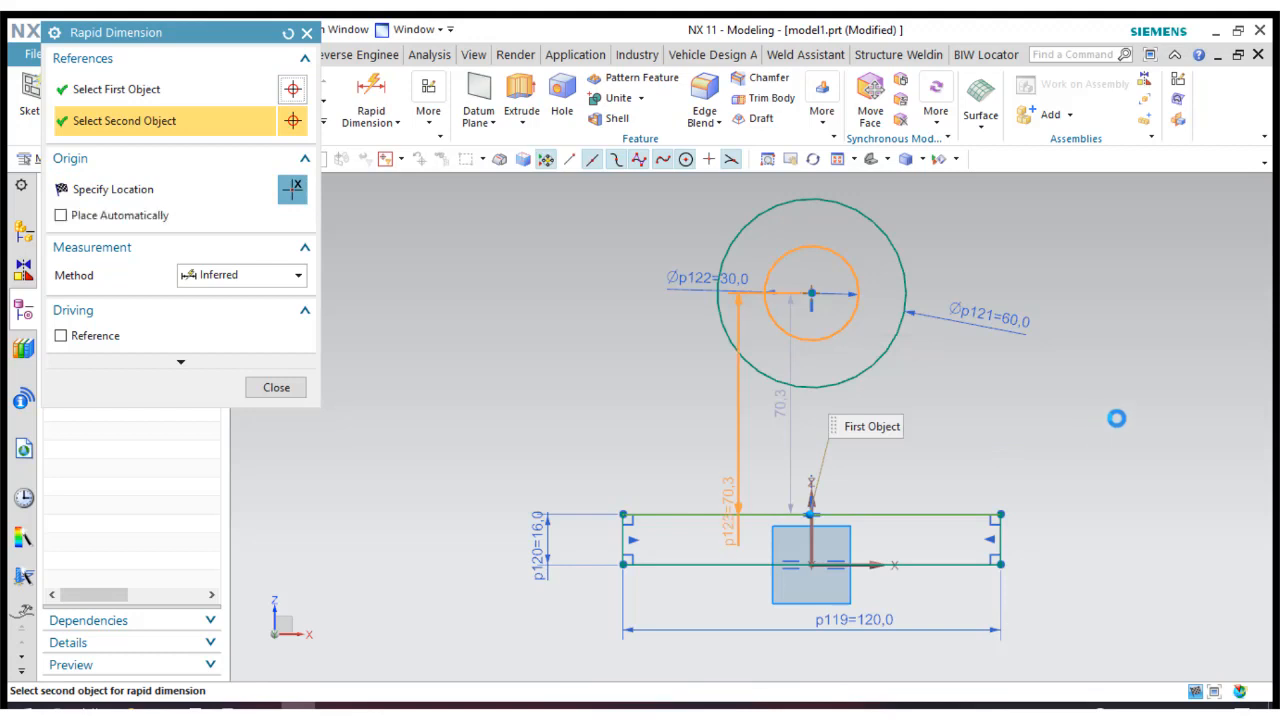
click(811, 293)
click(1088, 406)
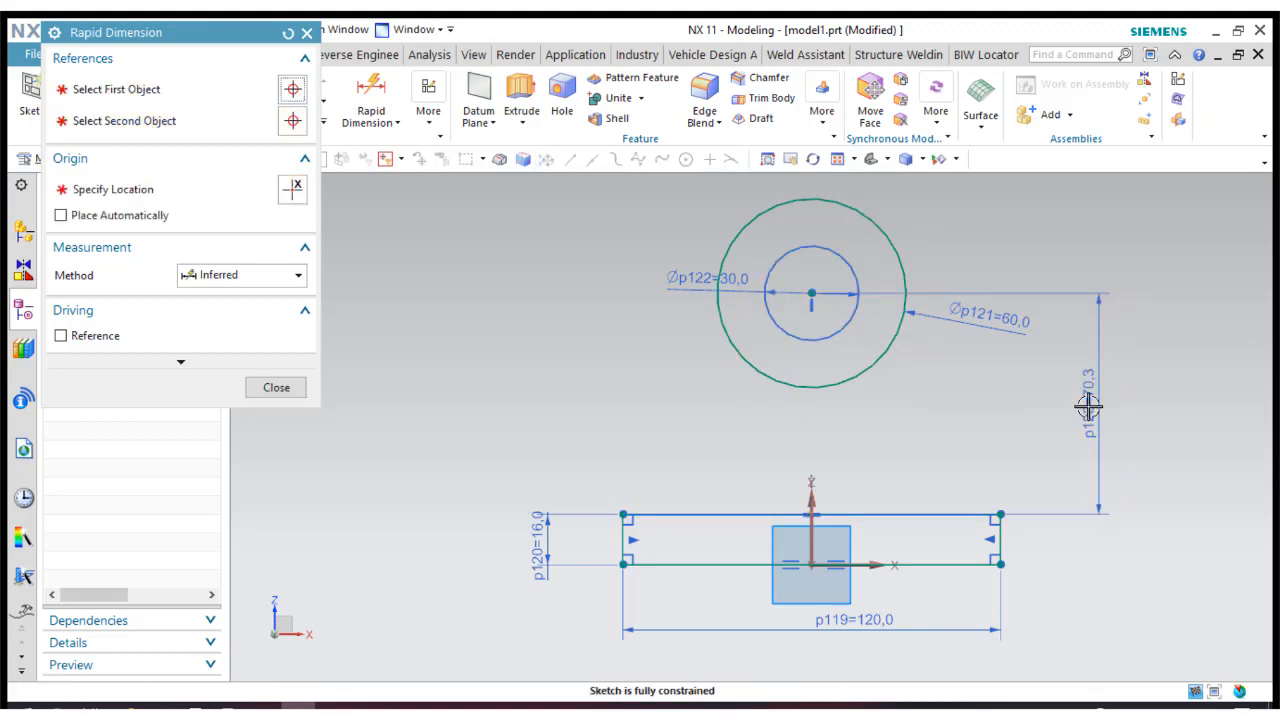
text(90)
key(Return)
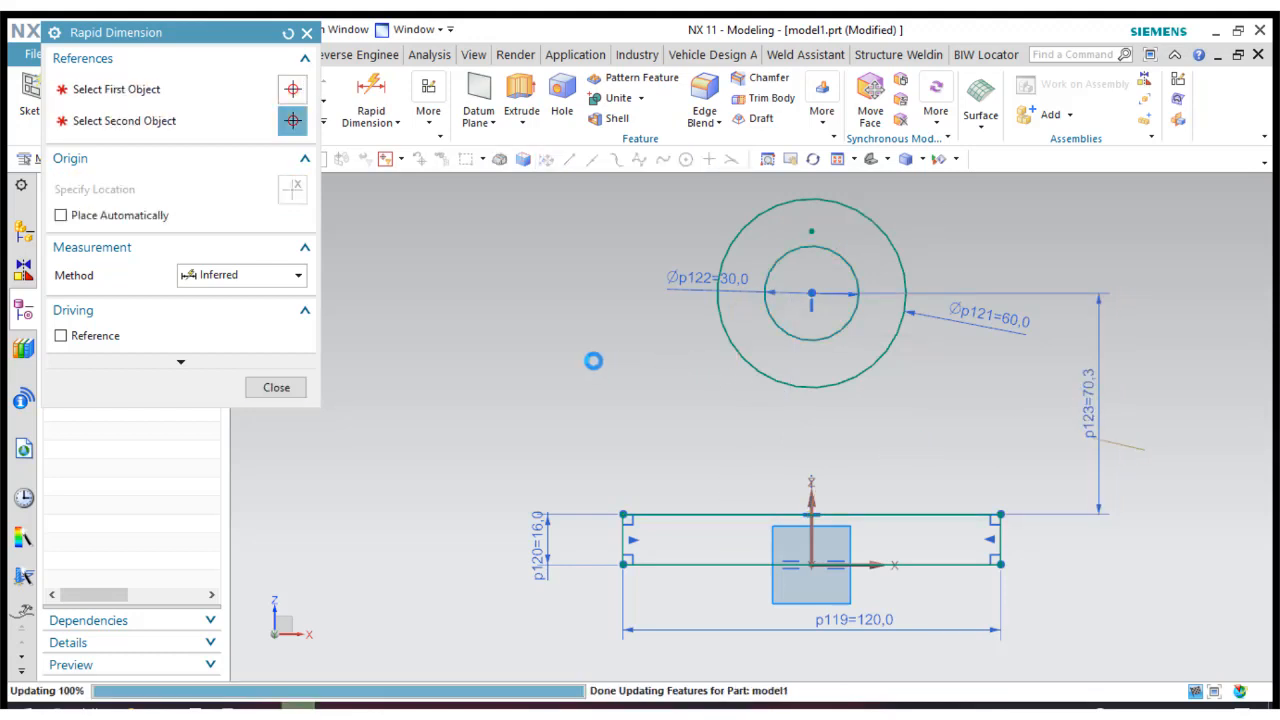
click(262, 388)
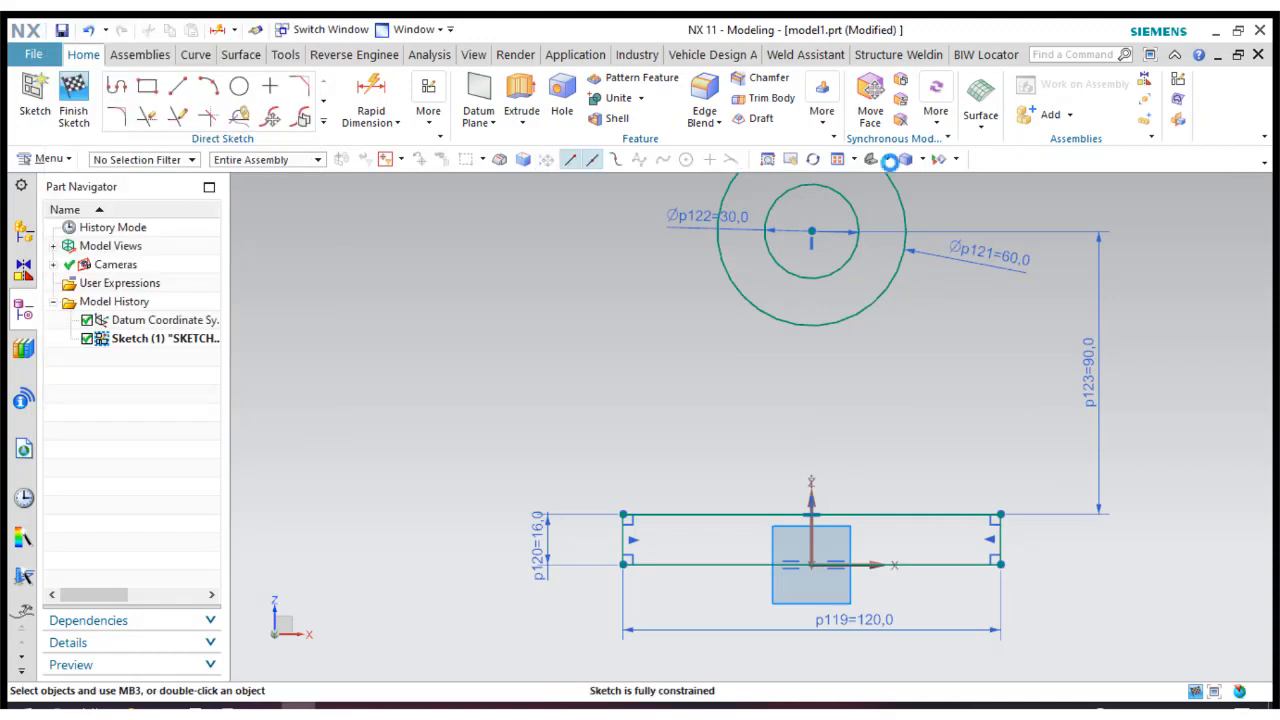
Draw lines from both upper corners of the rectangle tangent to the 60 mm circle, and move the diameter dimensions clear of the profile.
click(839, 164)
click(177, 86)
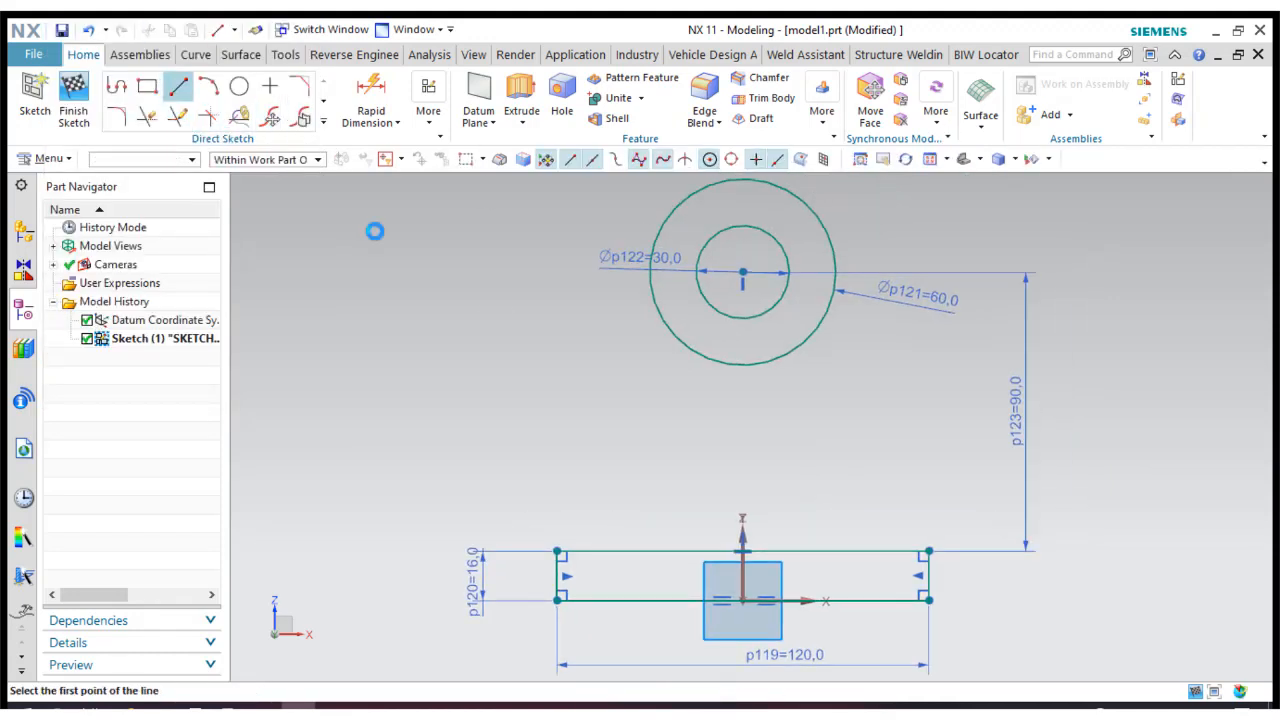
click(557, 549)
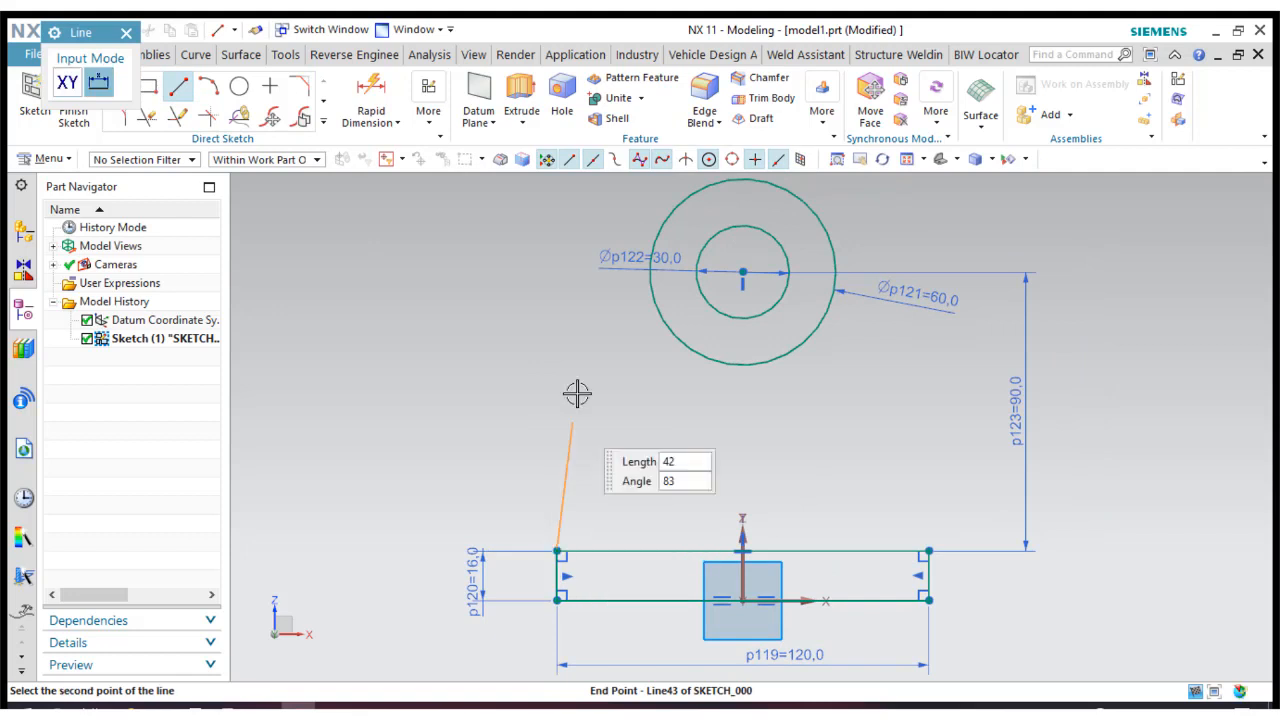
click(659, 220)
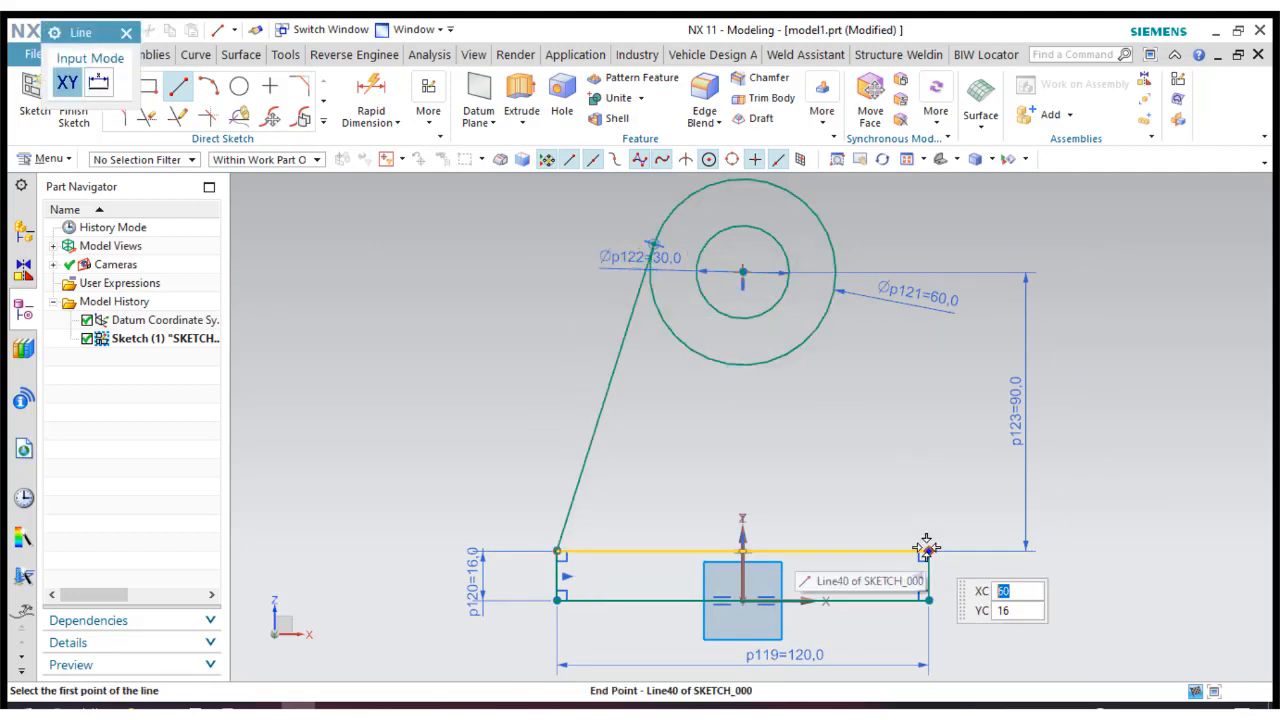
click(927, 548)
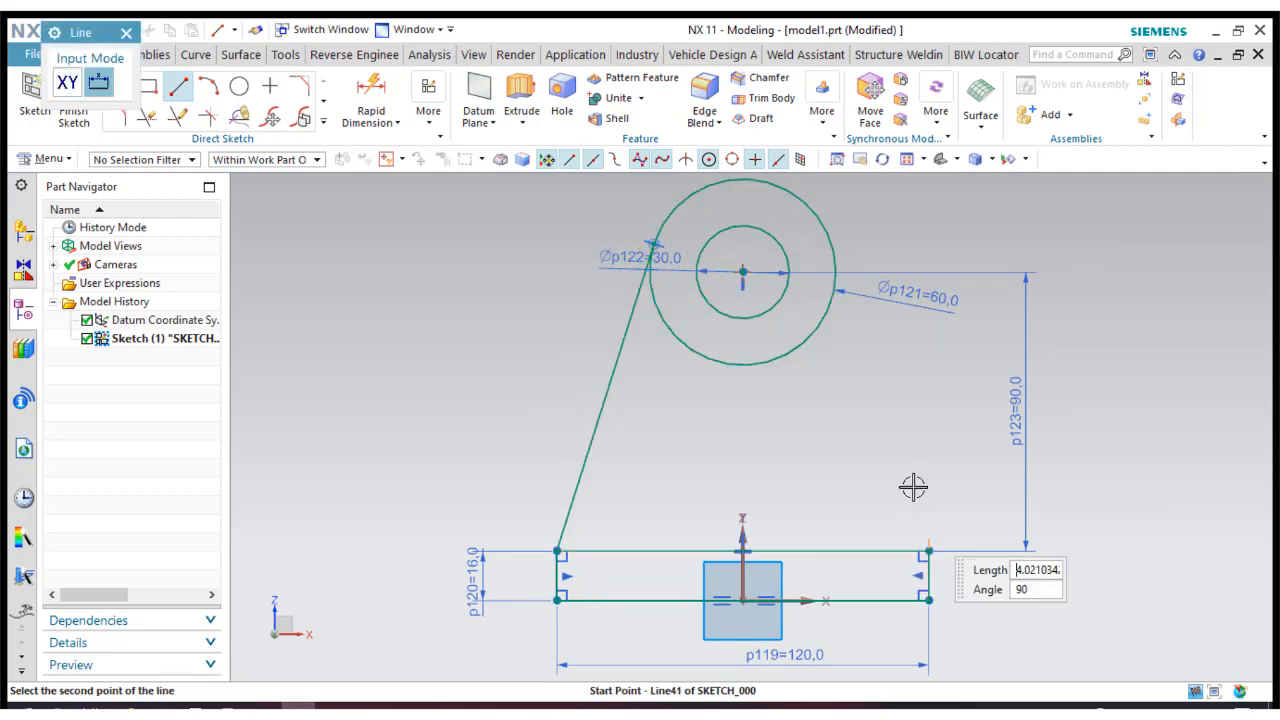
click(836, 240)
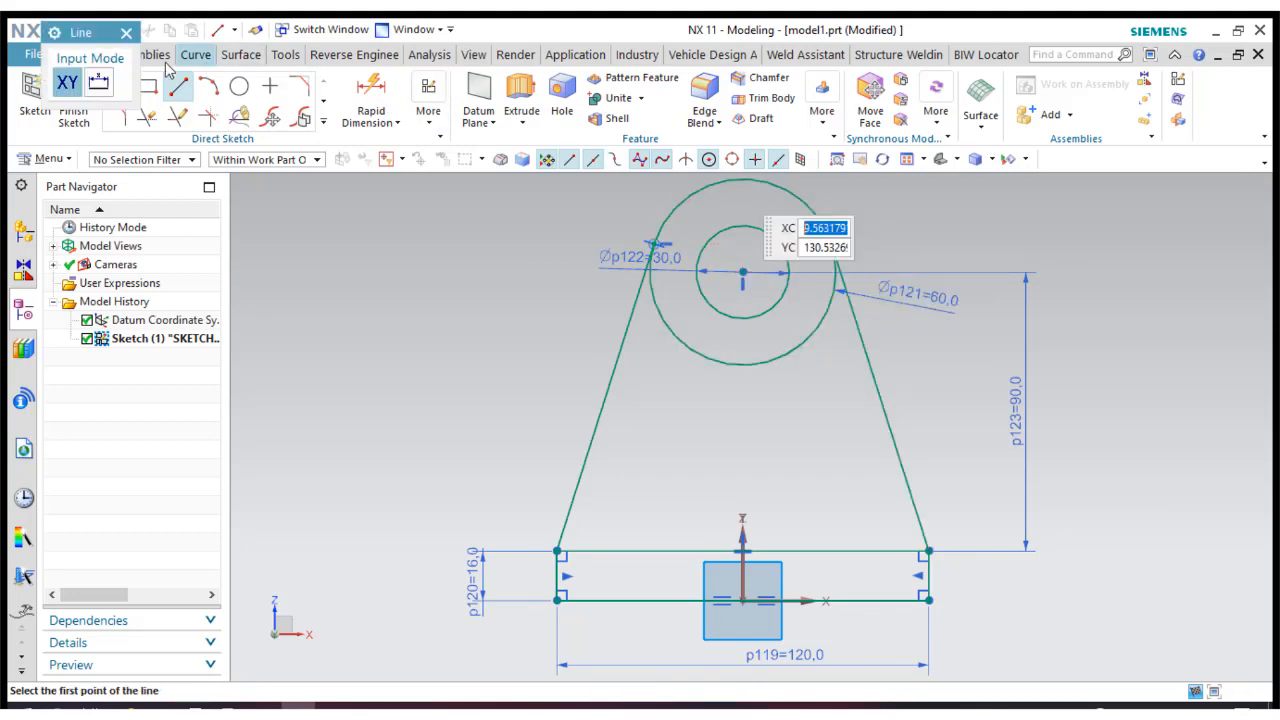
click(126, 35)
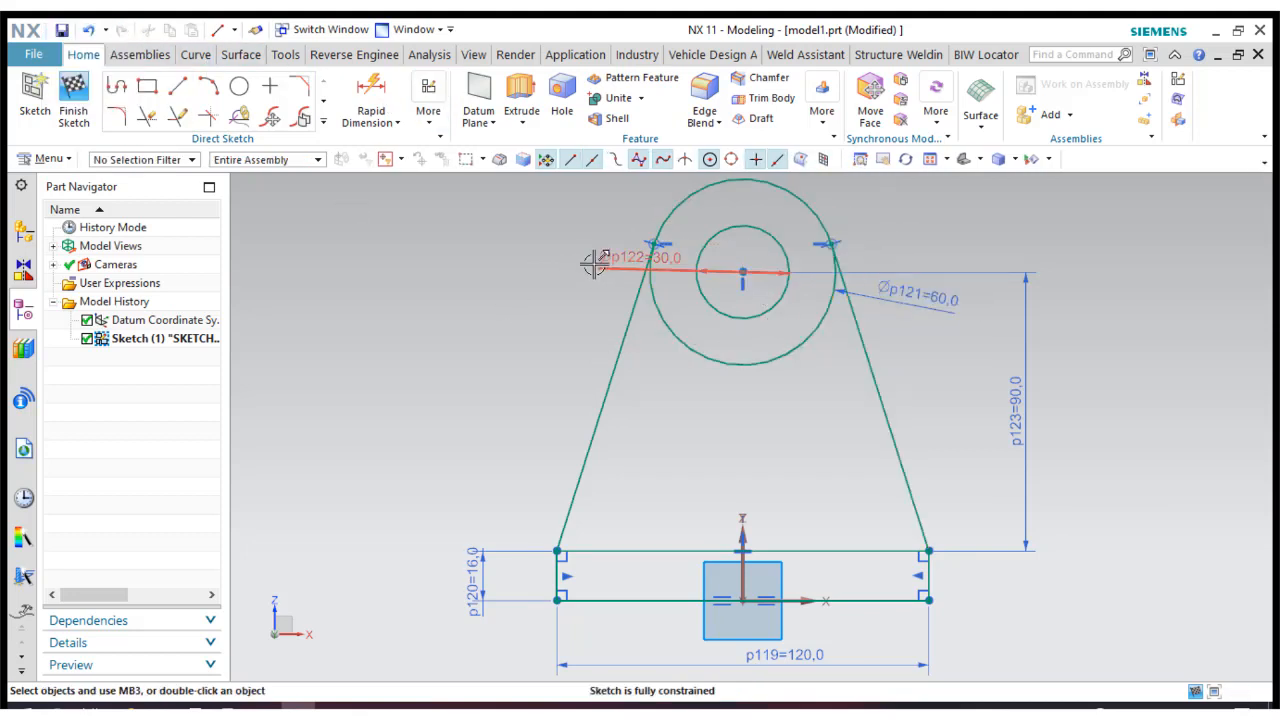
drag(595, 262, 565, 199)
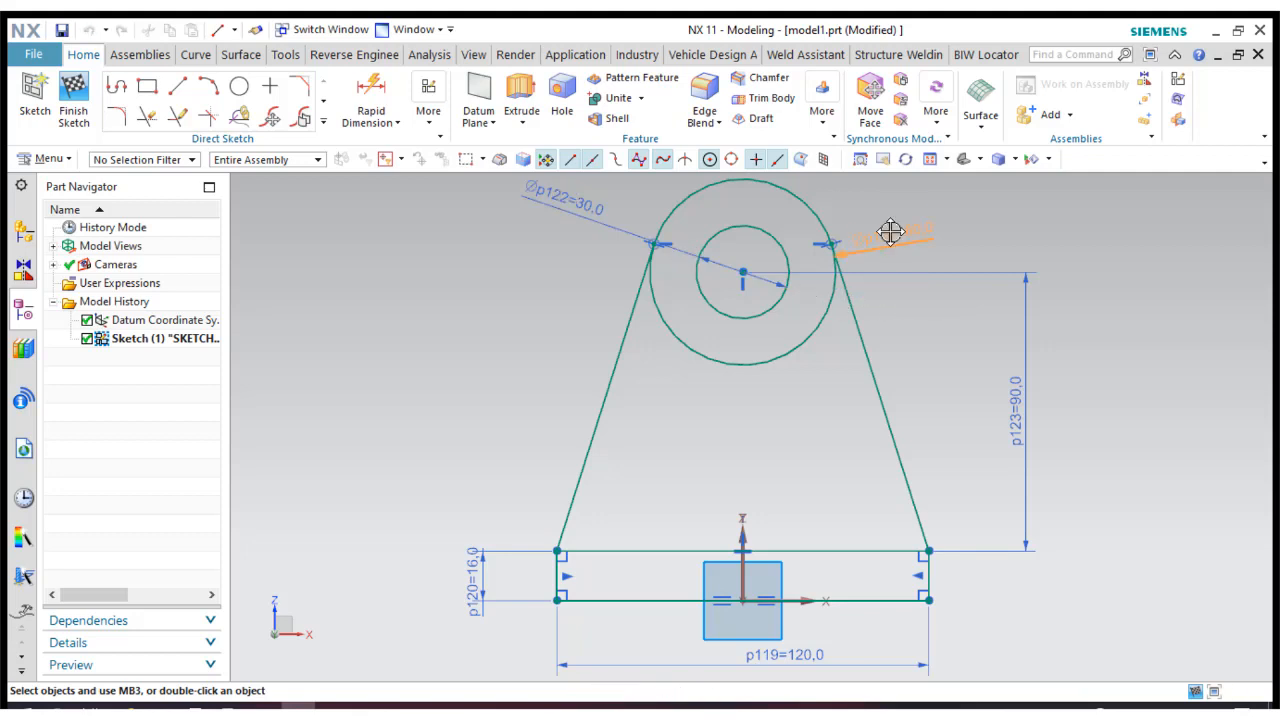
Trim the lower arc of the 60 mm circle between the two tangent lines and finish the sketch.
click(146, 120)
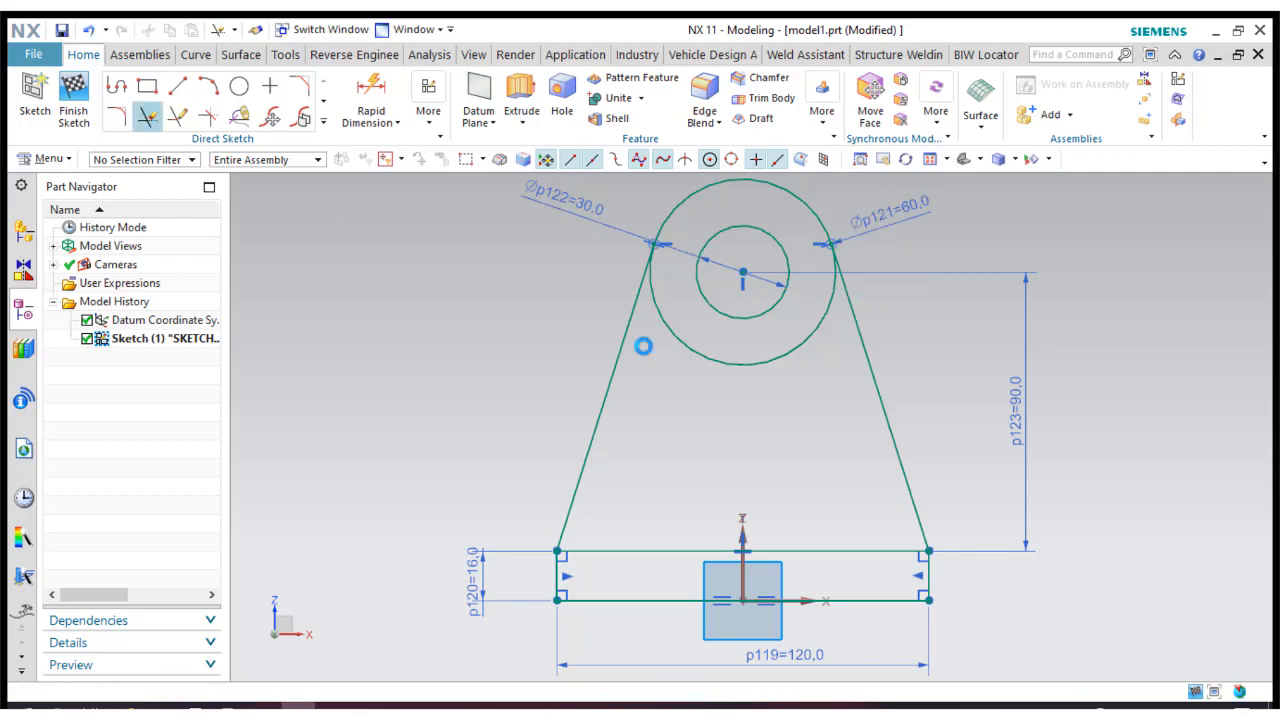
click(717, 356)
click(274, 216)
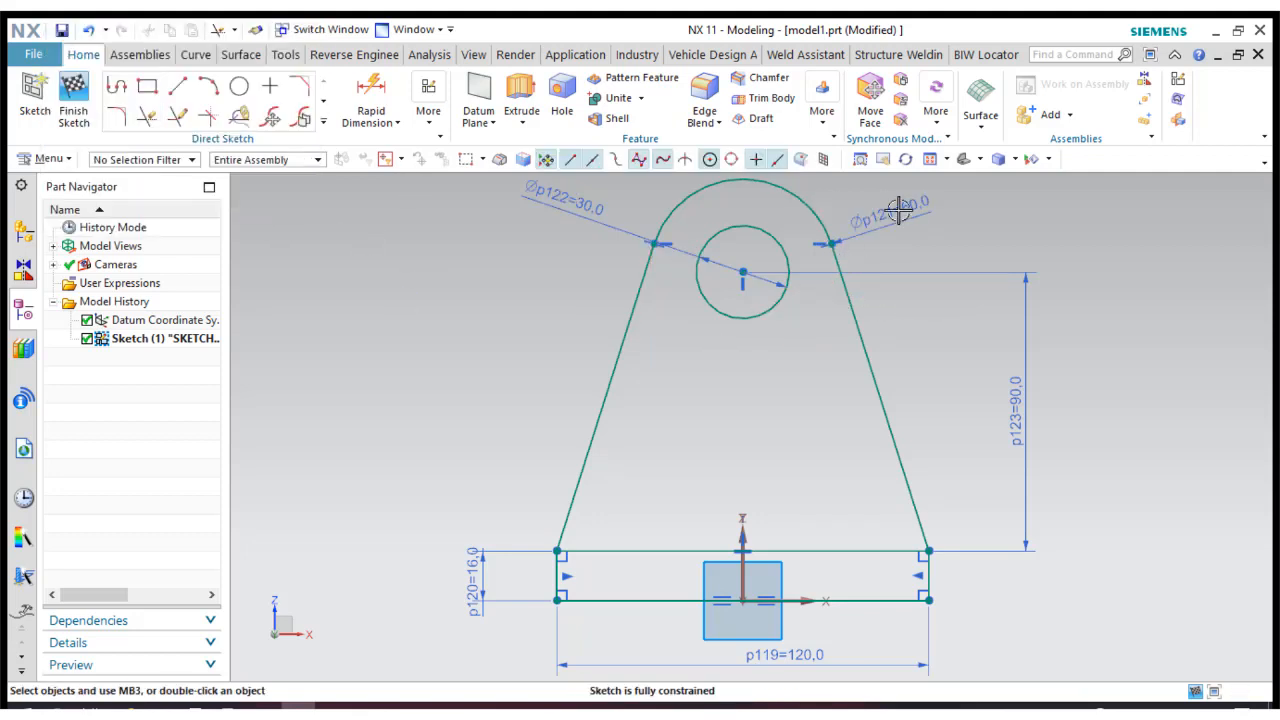
click(930, 162)
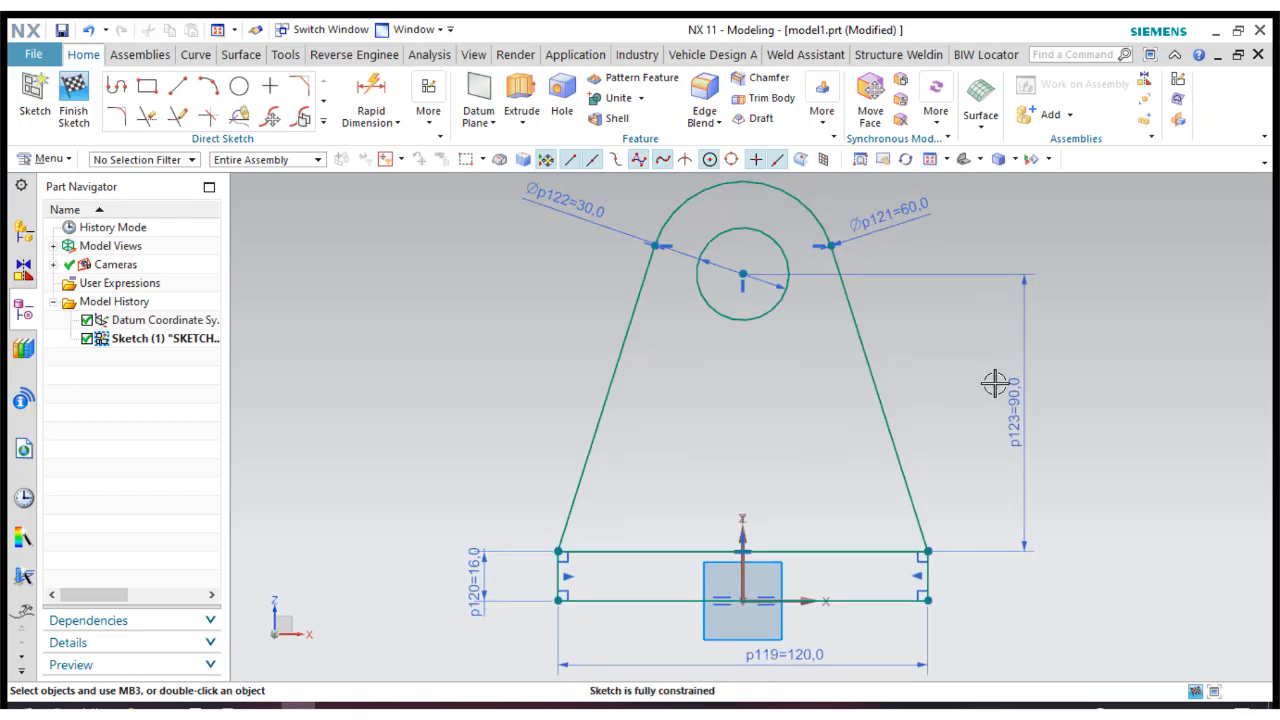
click(74, 114)
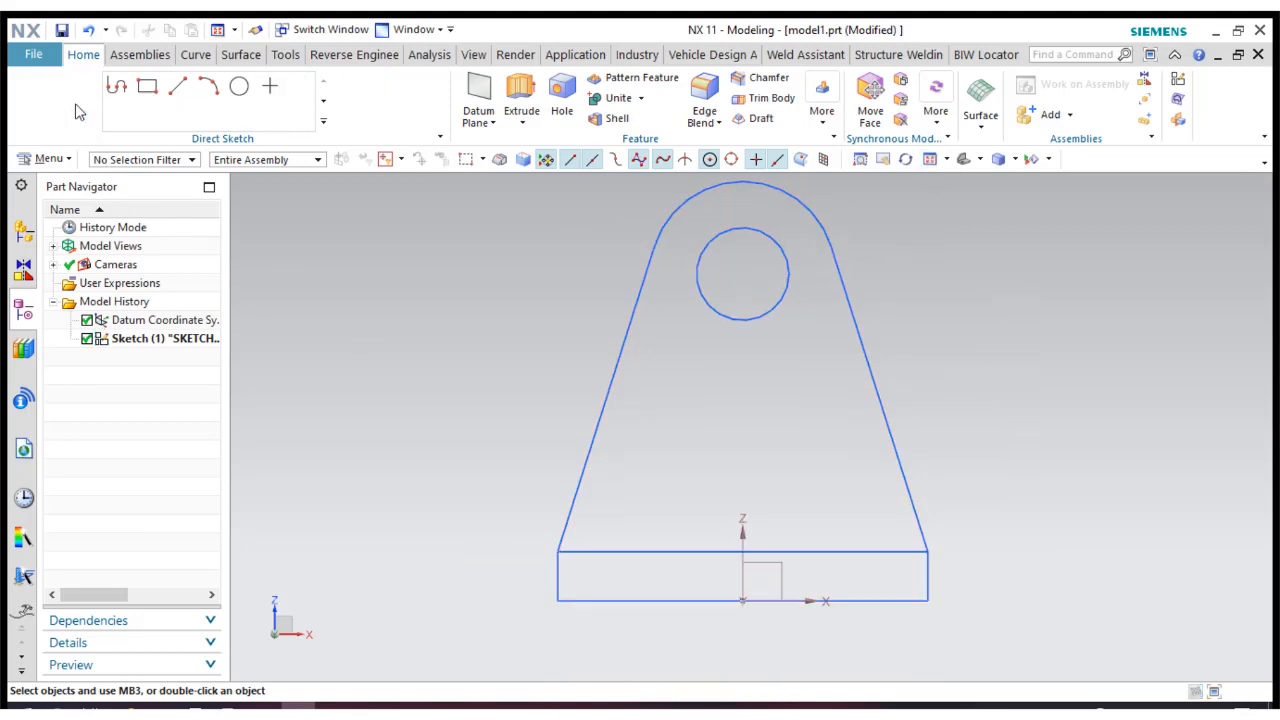
Reopen the profile sketch and extend the trimmed arc back into a full 60 mm circle.
click(964, 160)
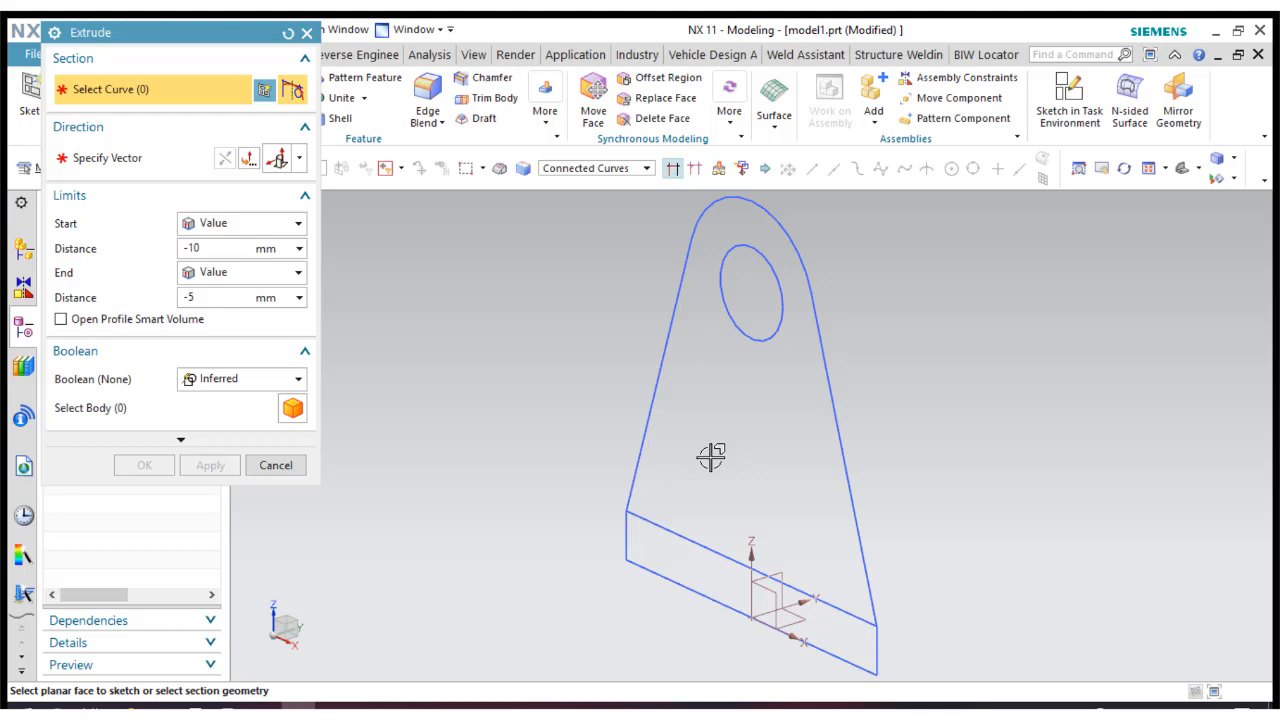
click(267, 469)
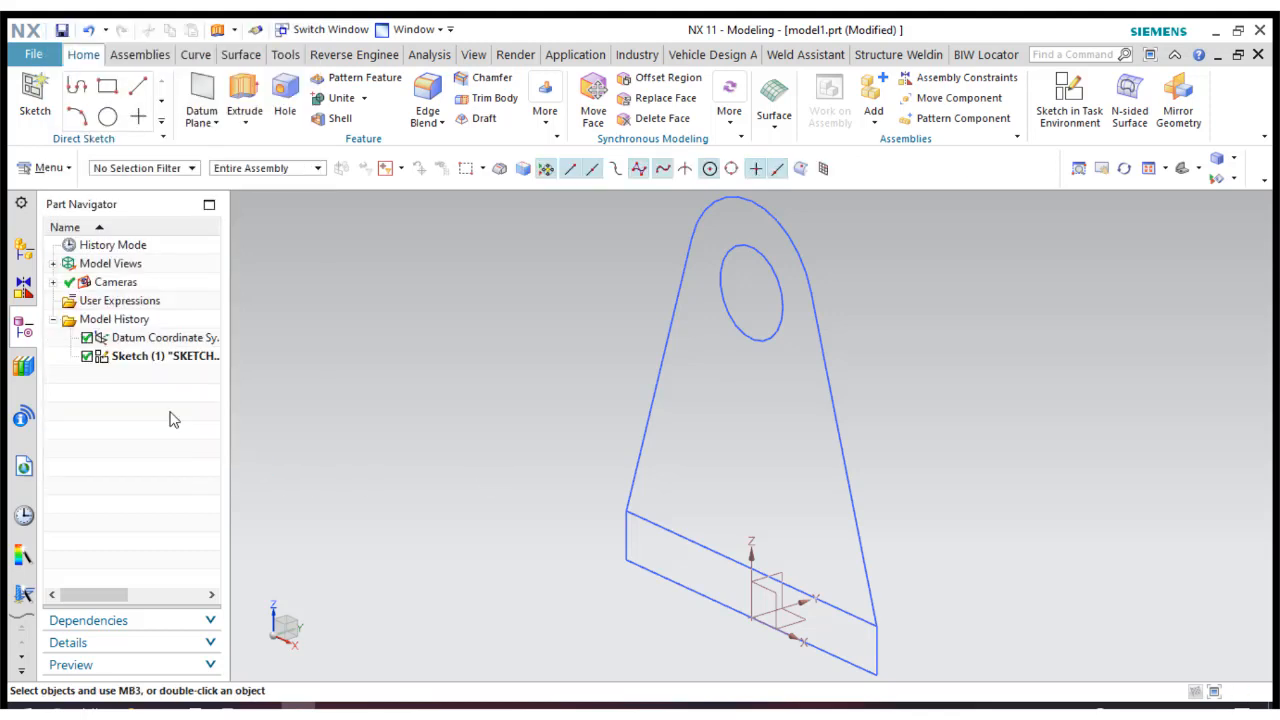
click(151, 339)
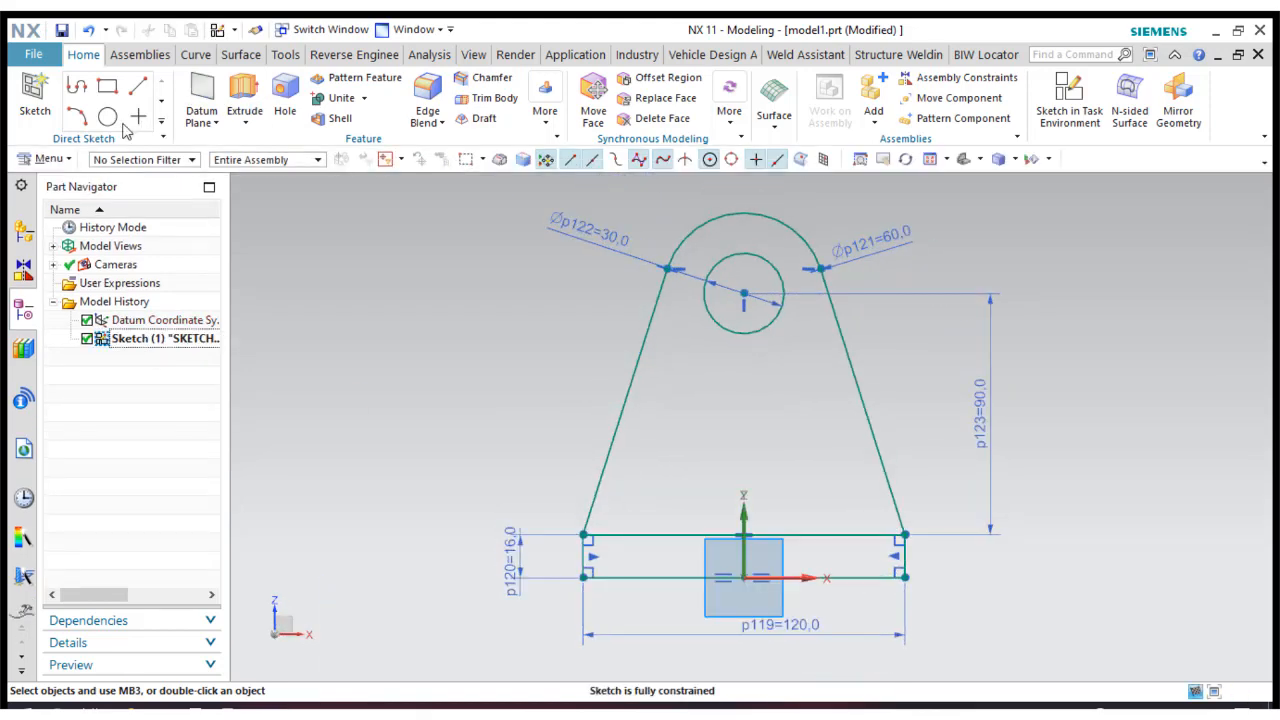
click(177, 119)
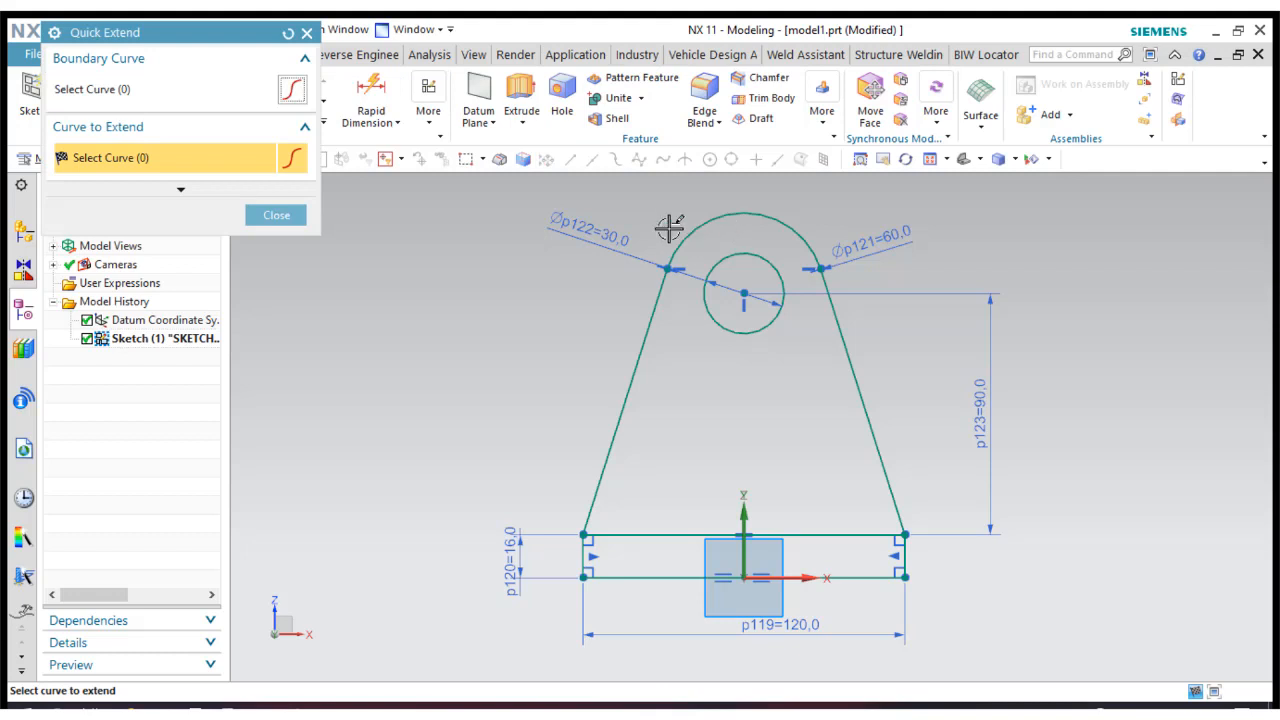
click(276, 215)
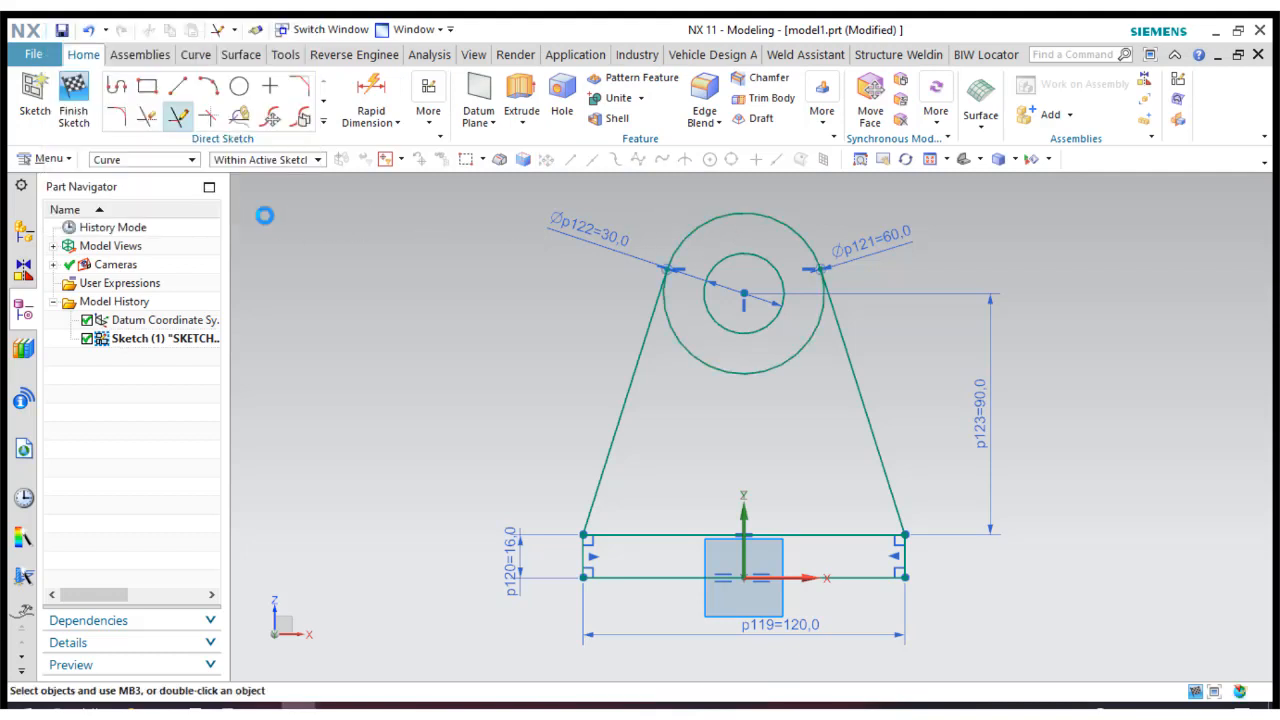
Finish the sketch and extrude the base rectangle and tapered web regions from 0 to 16 mm, direction reversed, with Boolean None.
click(74, 116)
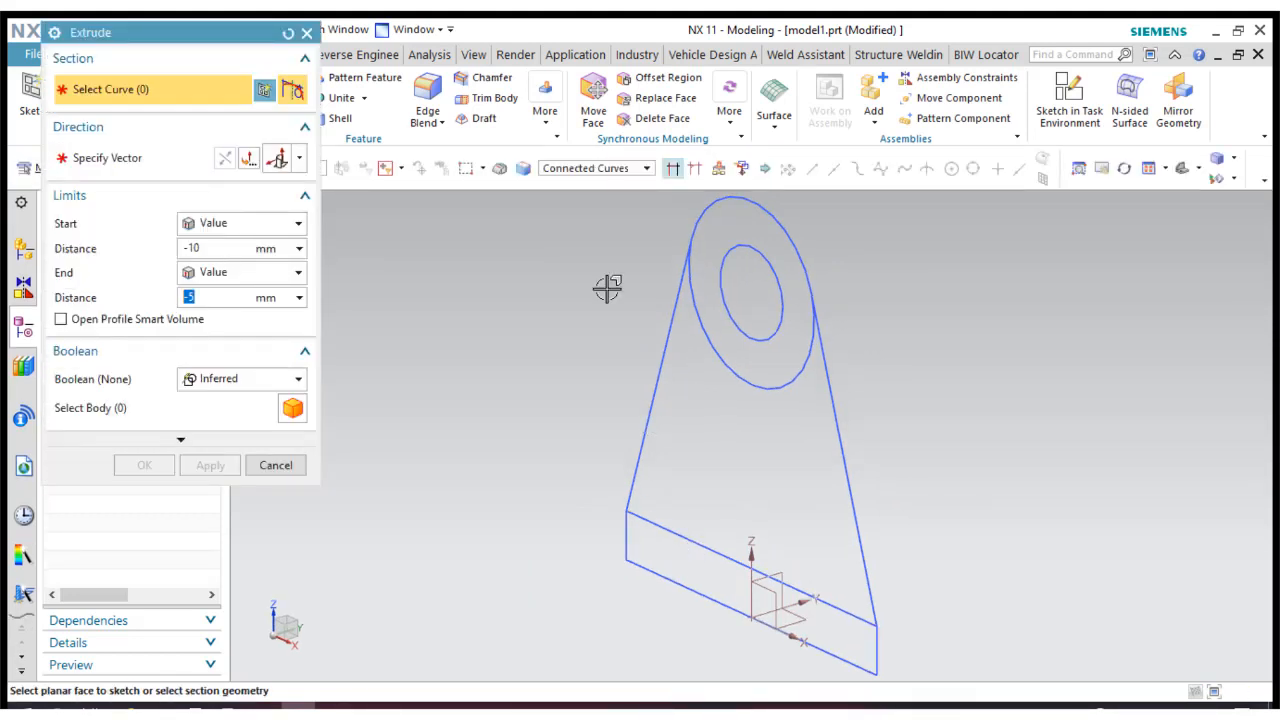
click(592, 170)
click(598, 274)
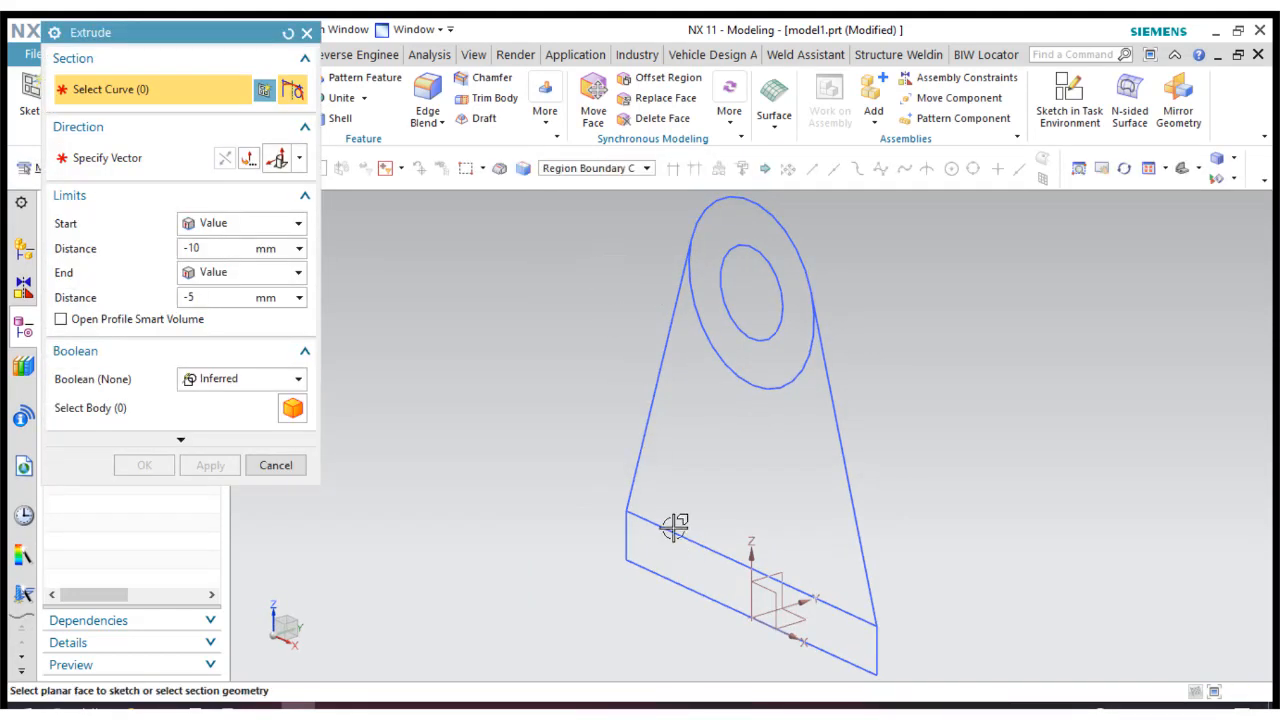
click(685, 560)
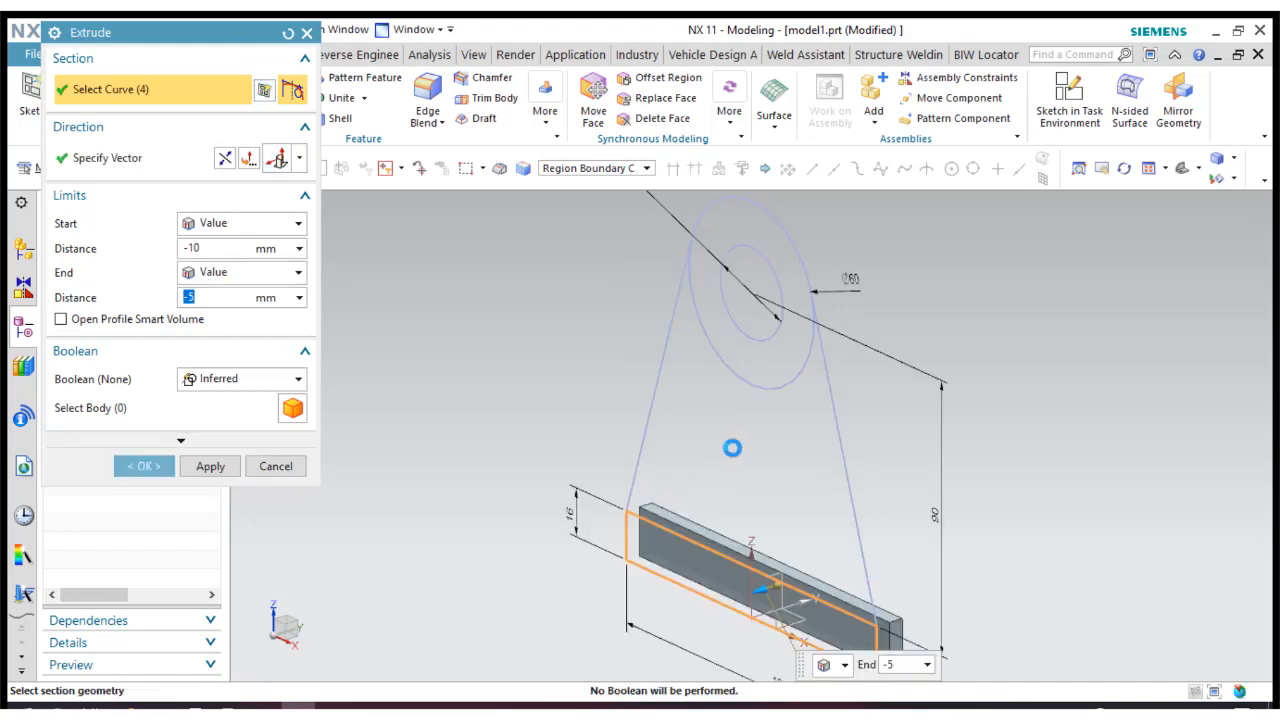
click(733, 449)
click(190, 248)
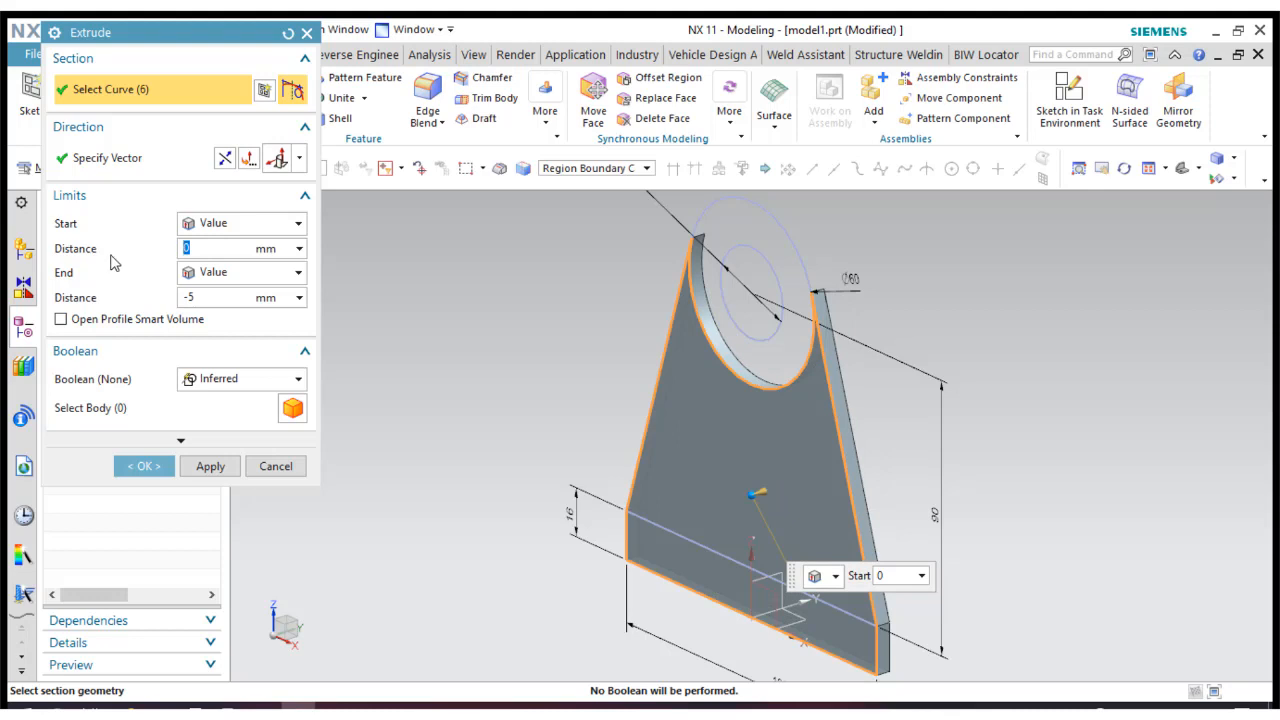
click(212, 297)
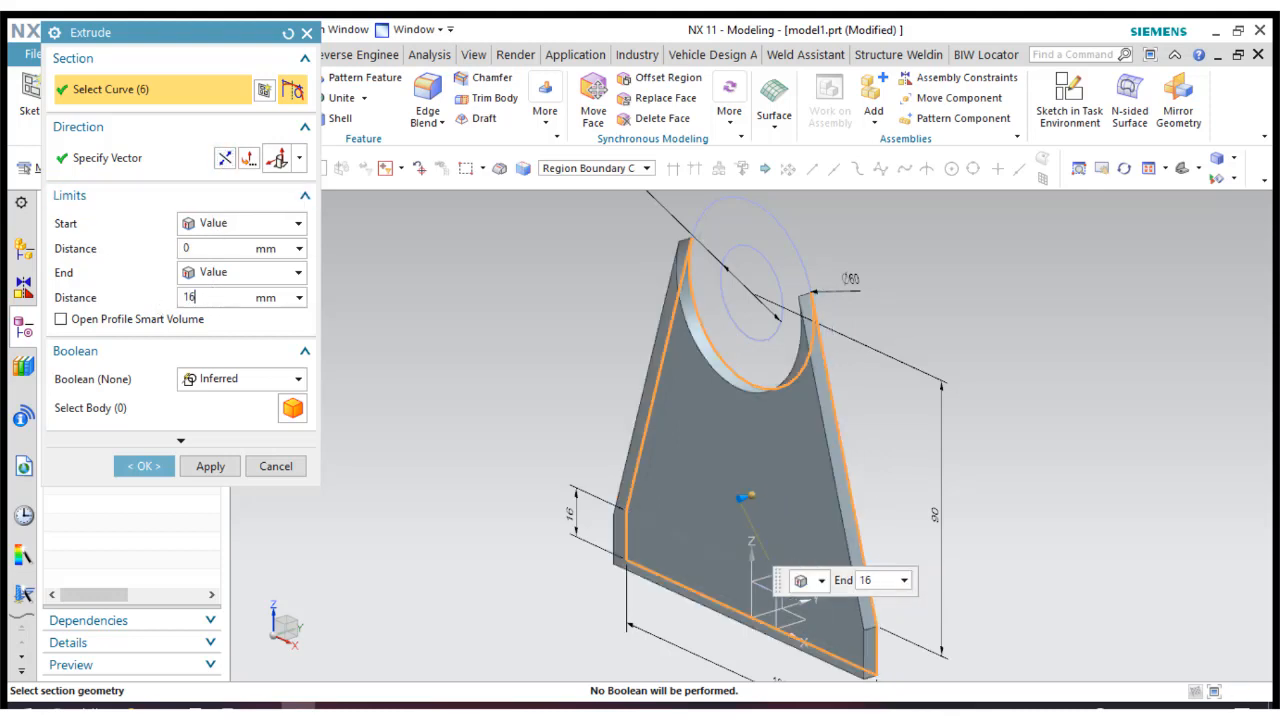
key(Return)
click(220, 380)
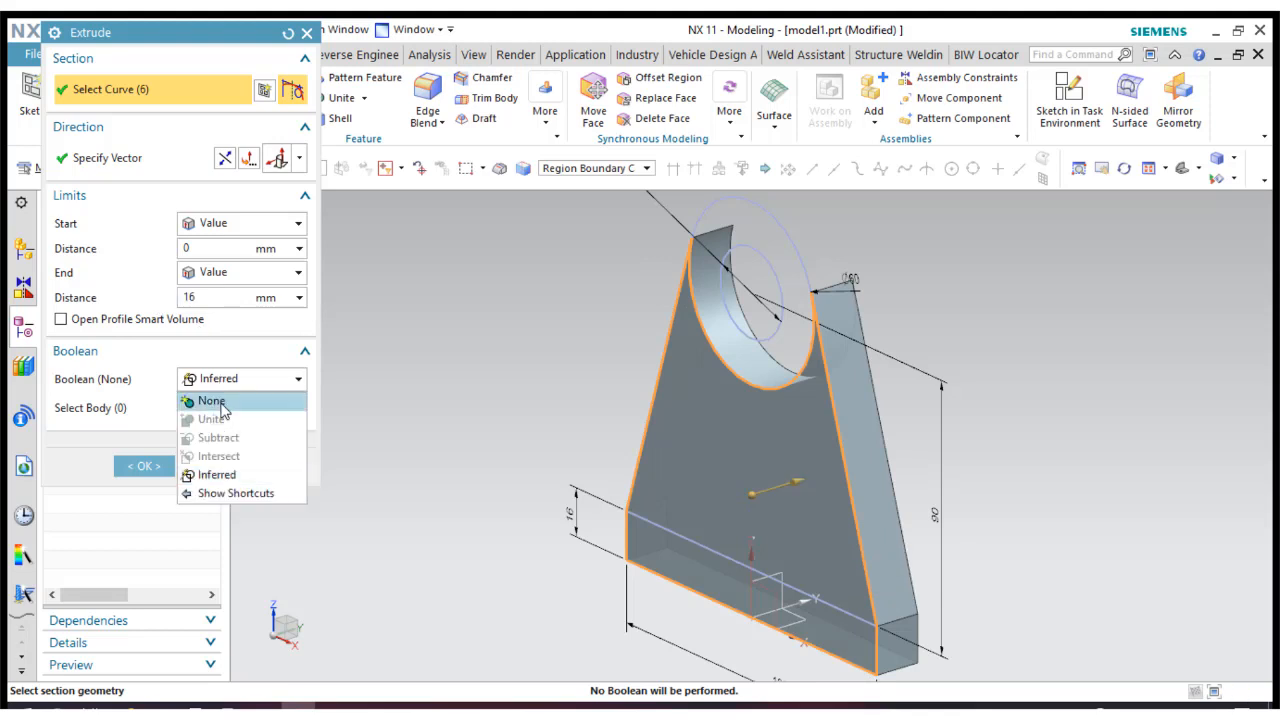
click(204, 403)
click(145, 434)
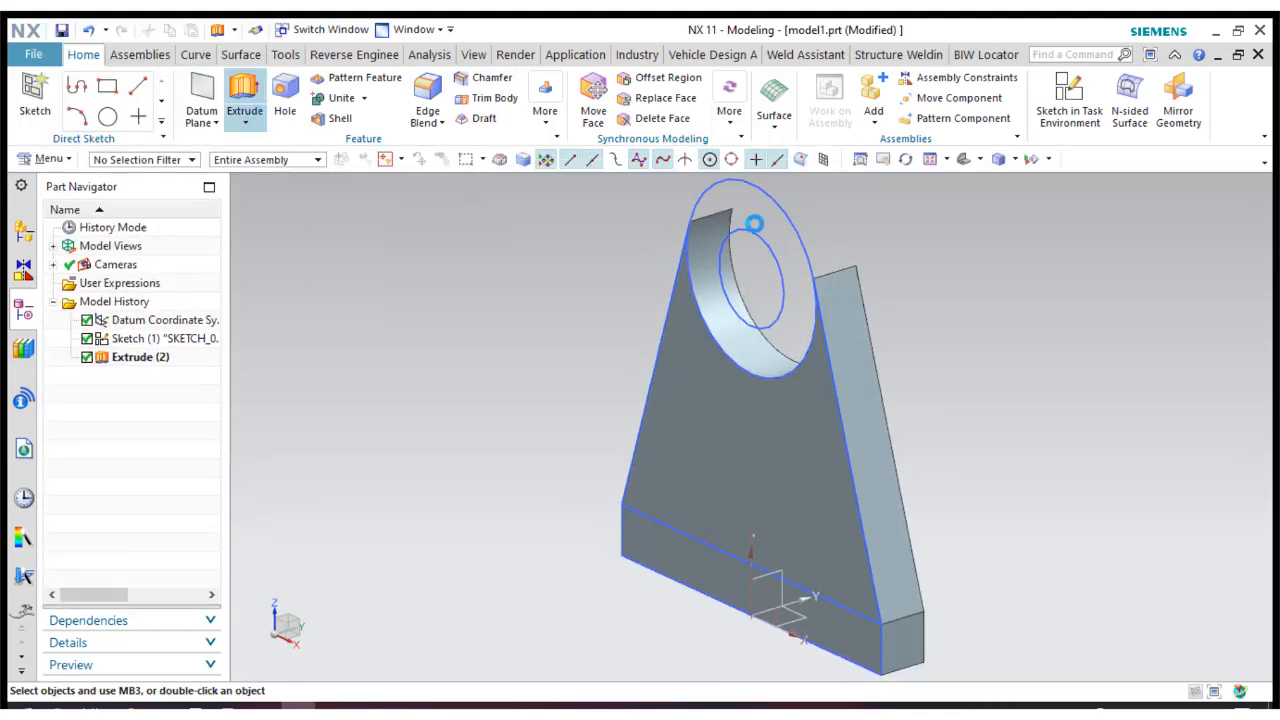
Extrude the ring region between the 30 and 60 mm circles from 0 to 25 mm, direction reversed, and unite it with the web body.
click(756, 208)
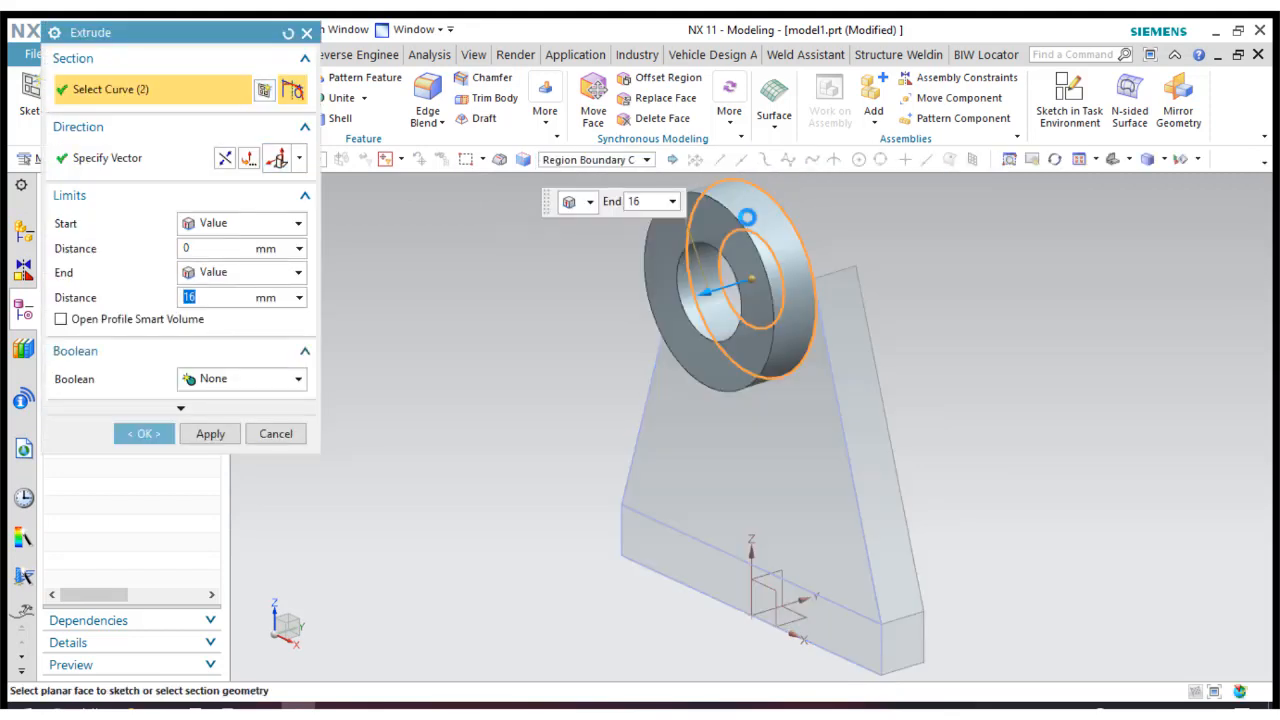
click(226, 160)
drag(227, 297, 144, 296)
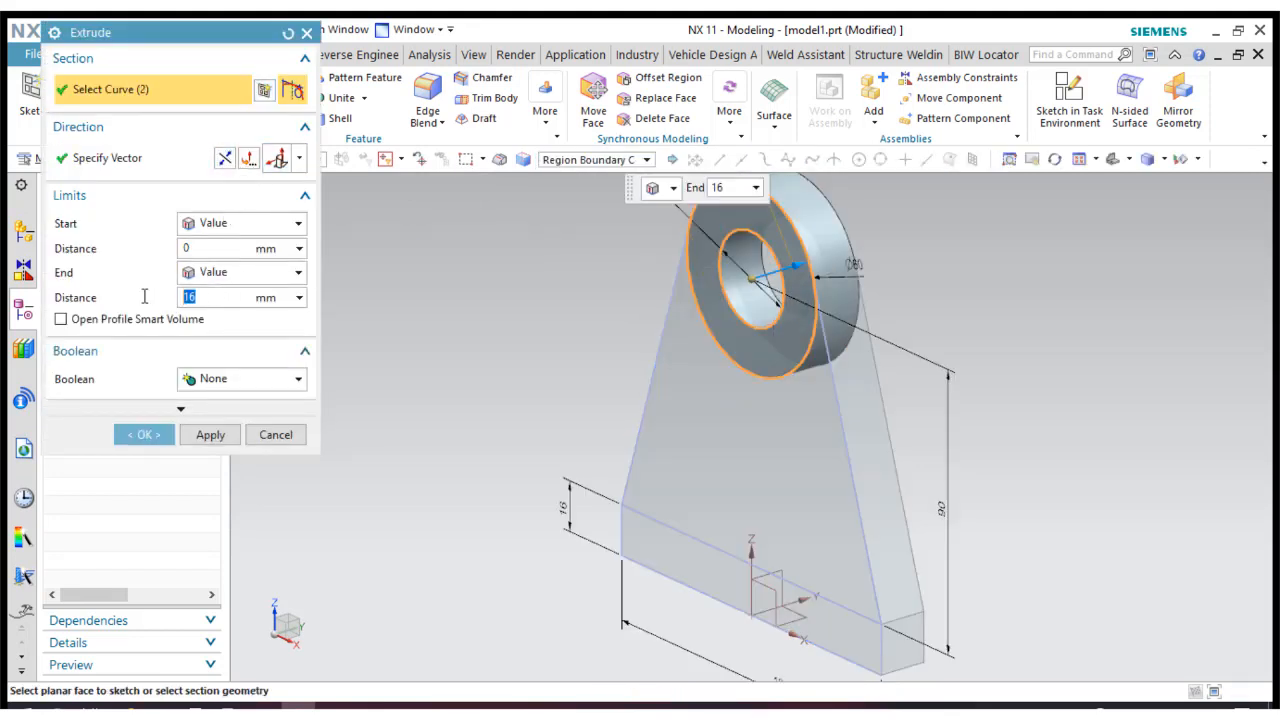
text(25)
key(Return)
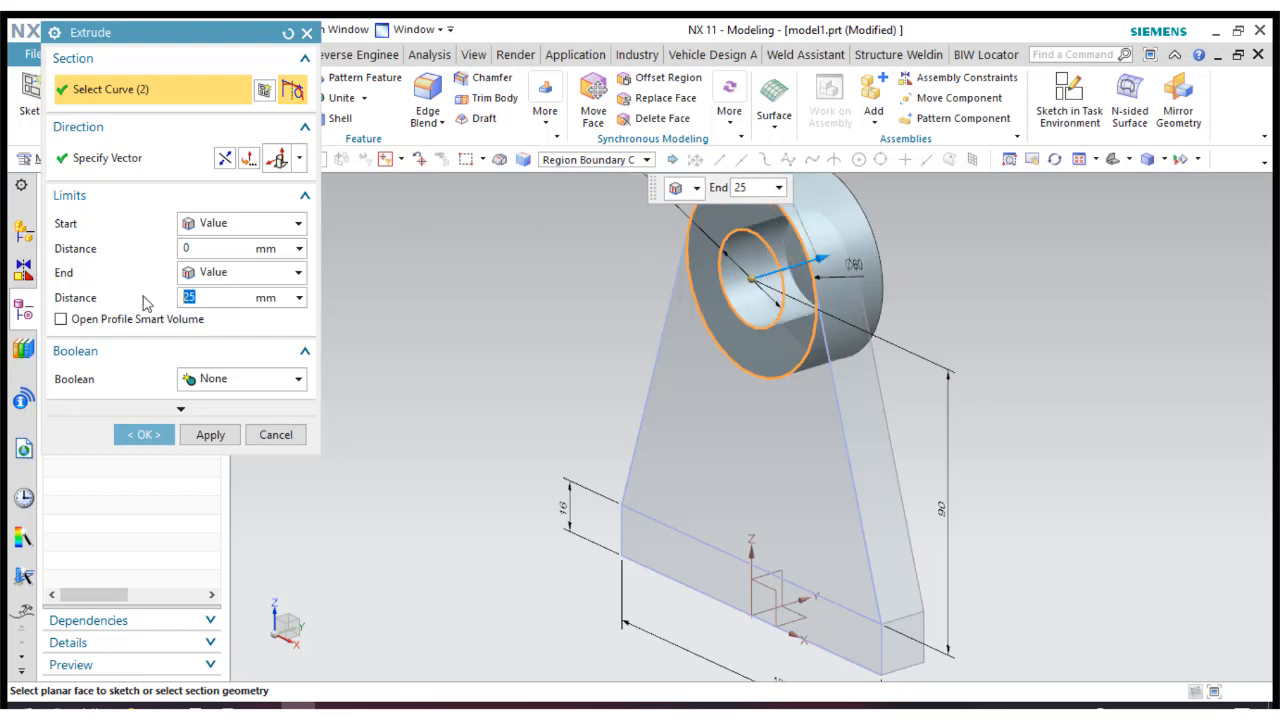
click(233, 364)
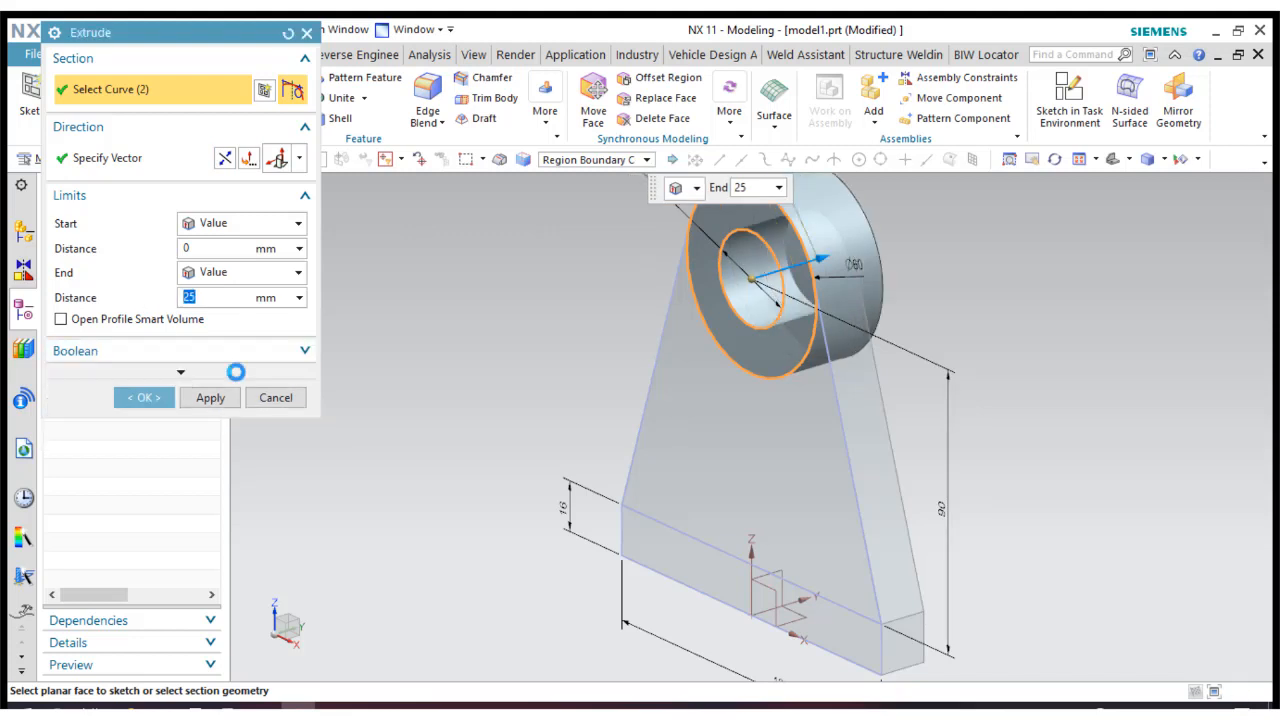
click(228, 361)
click(228, 352)
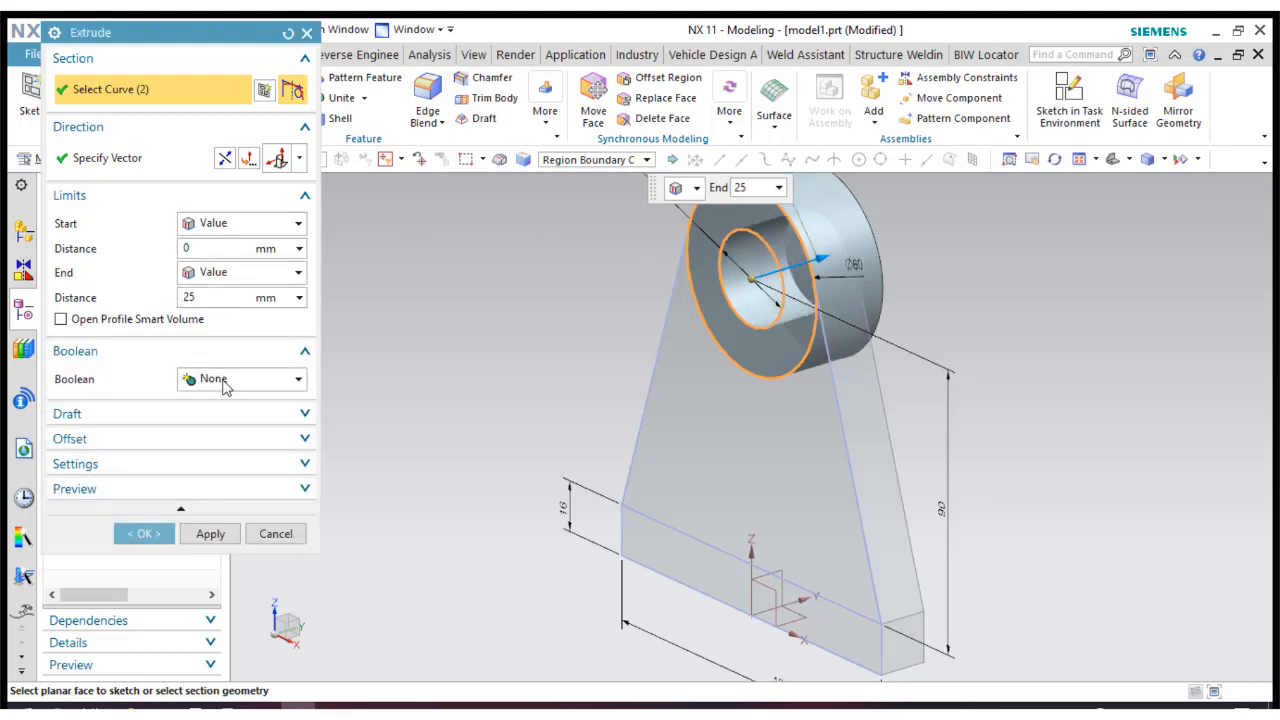
click(225, 380)
click(211, 419)
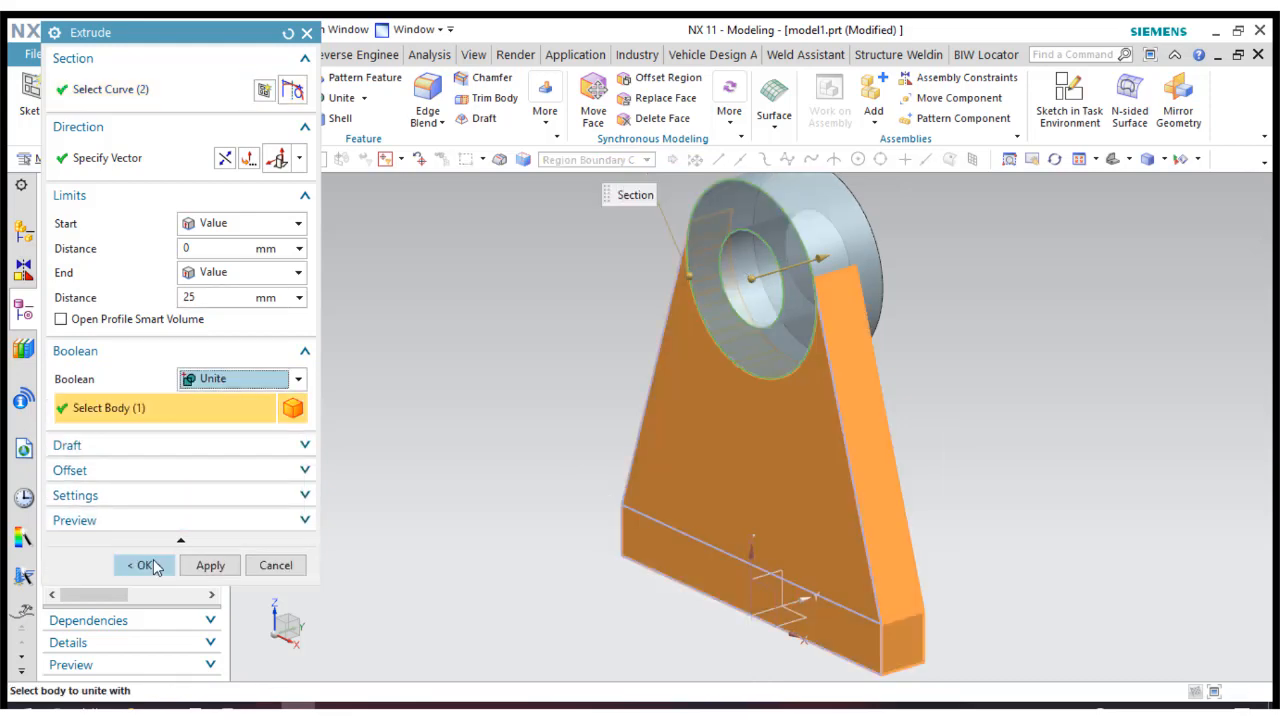
click(146, 562)
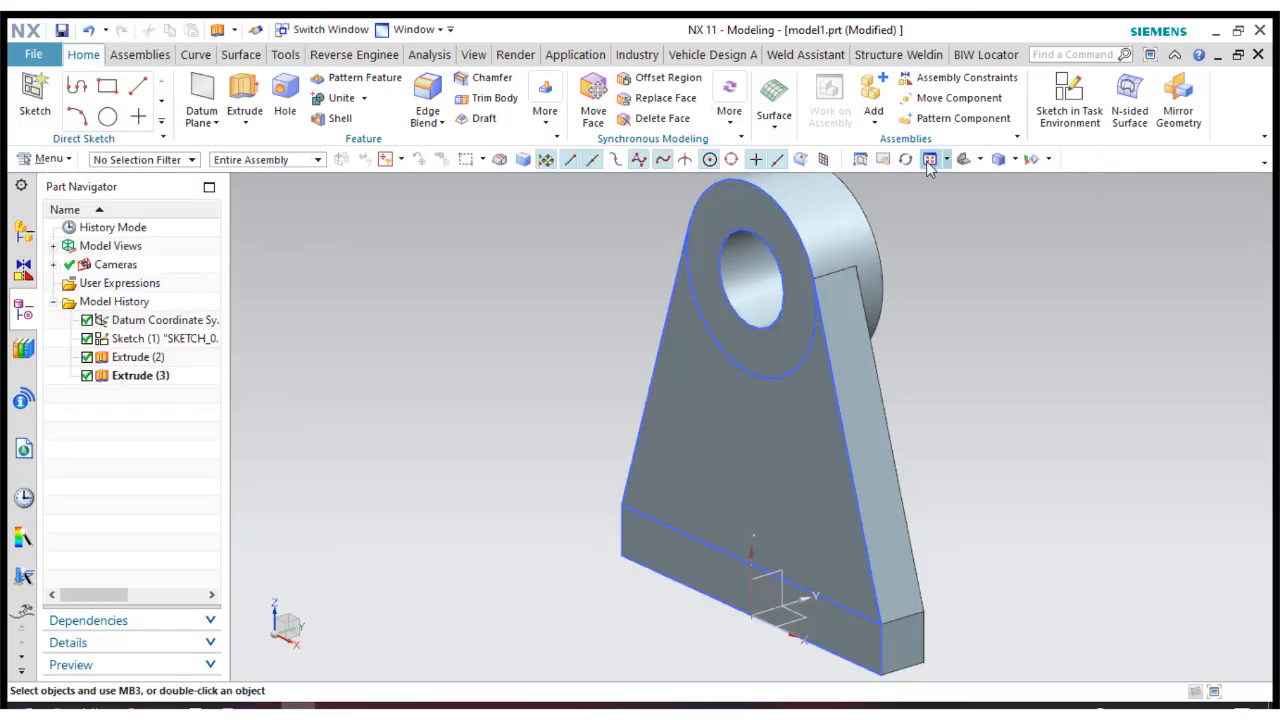
Create a new sketch on the datum XY plane at the base of the bracket.
click(929, 163)
scroll(435, 258, down, 2)
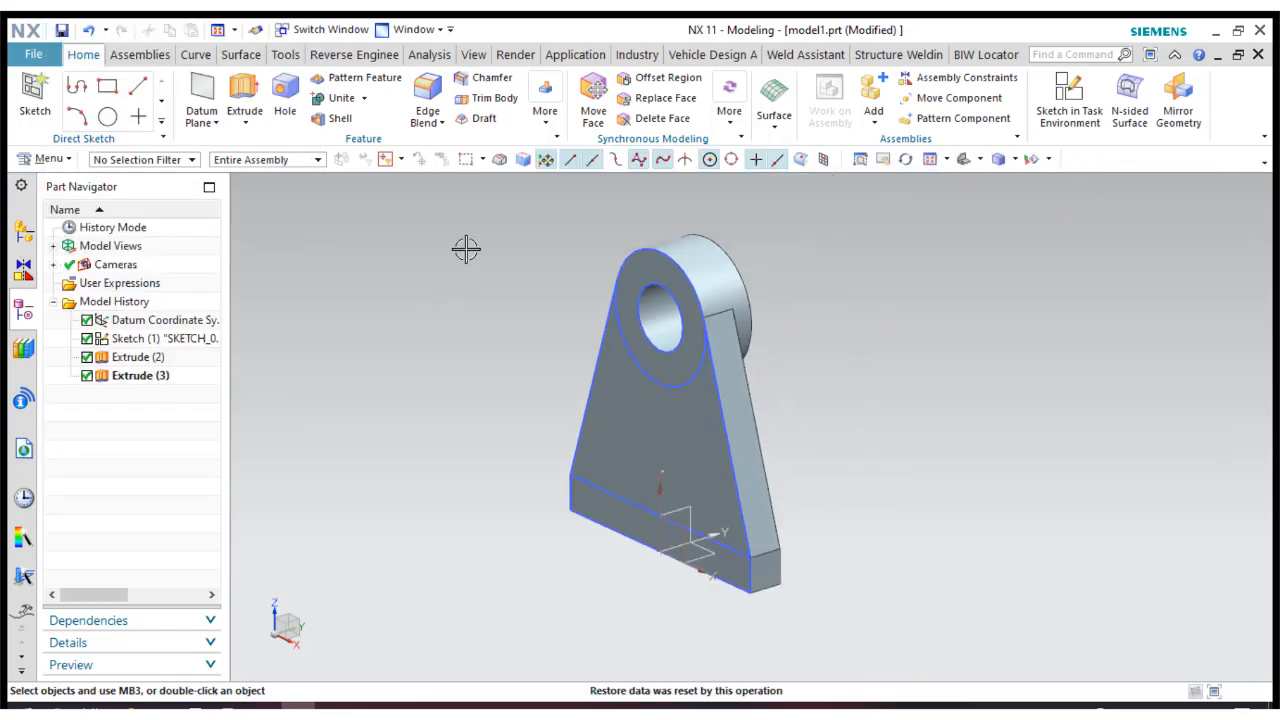
scroll(345, 264, up, 2)
click(30, 100)
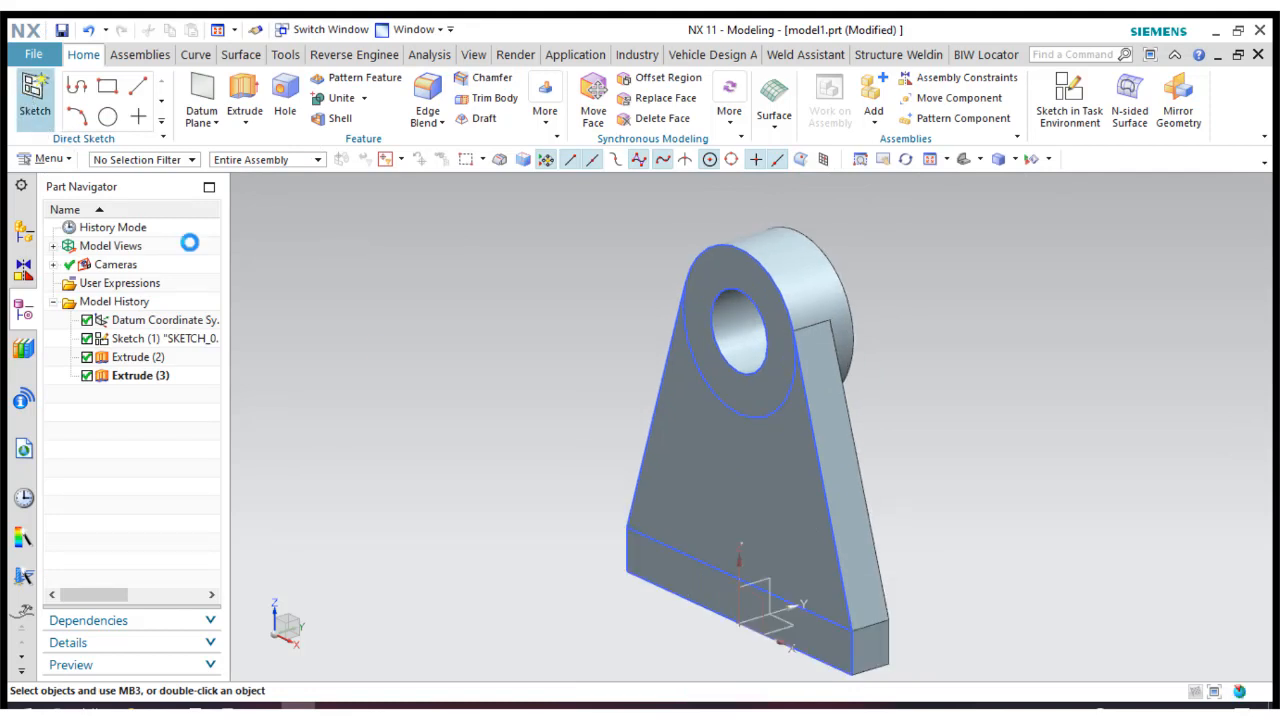
click(782, 636)
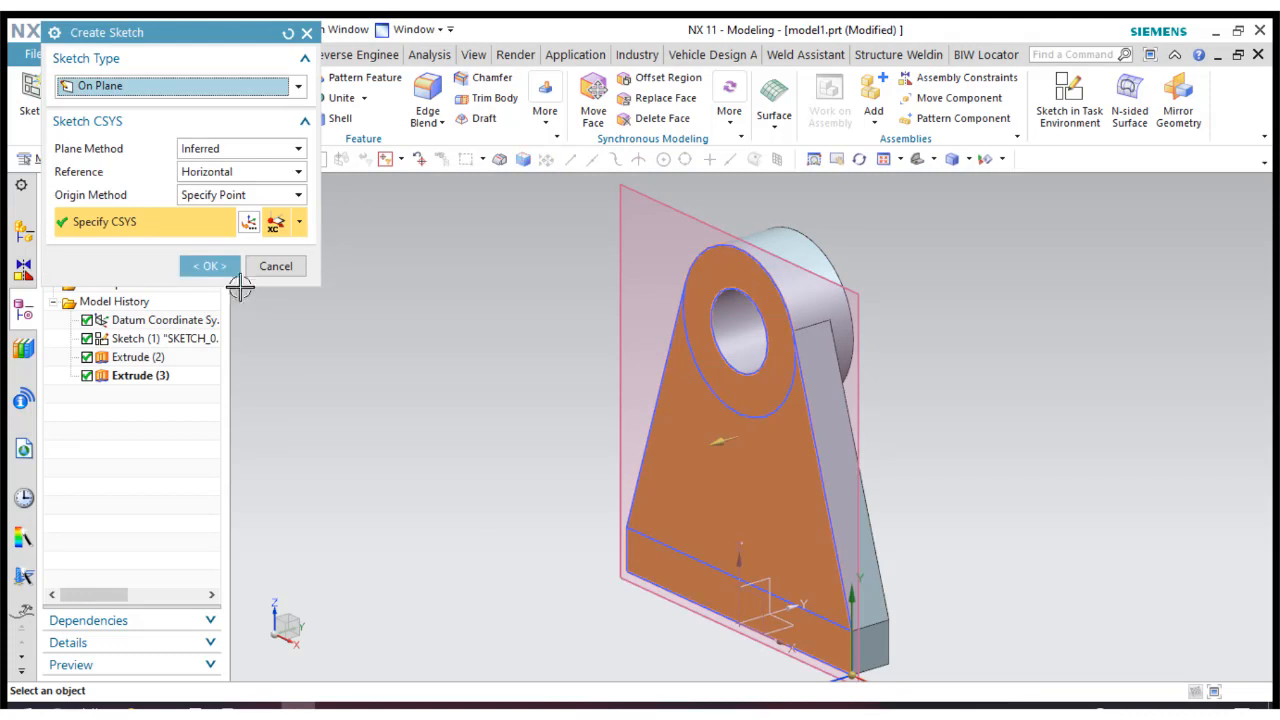
click(288, 33)
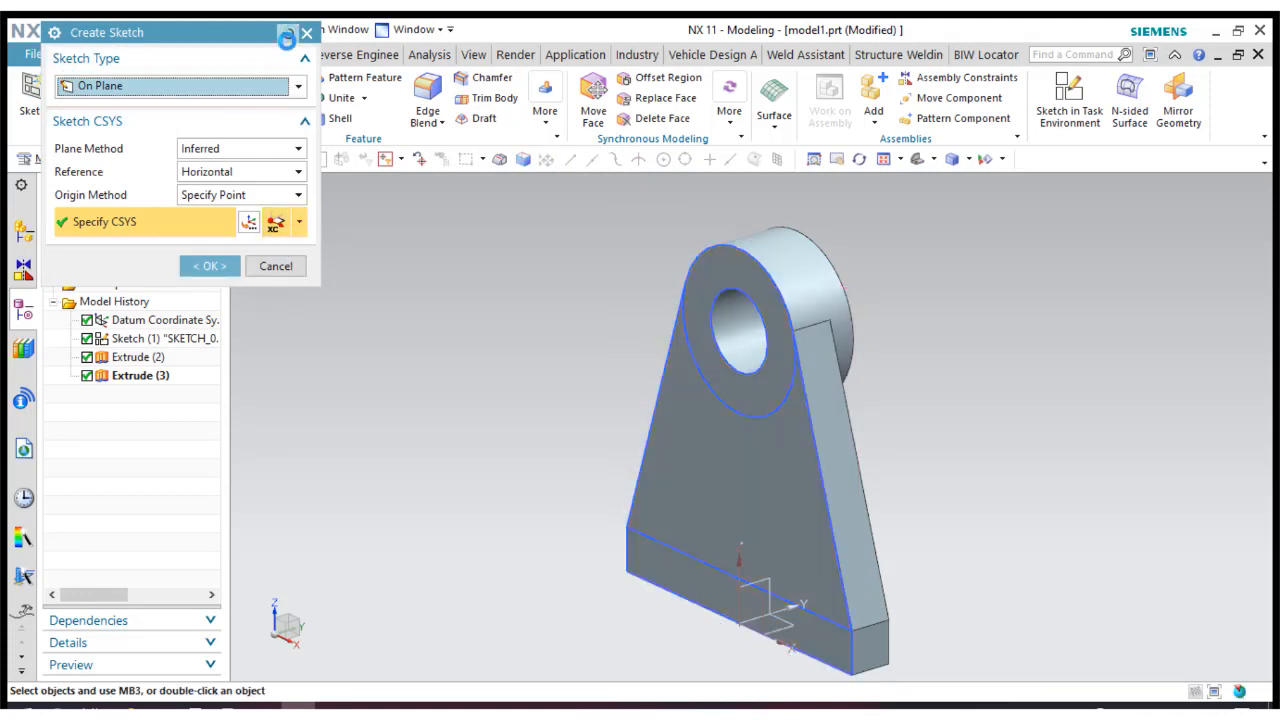
click(785, 628)
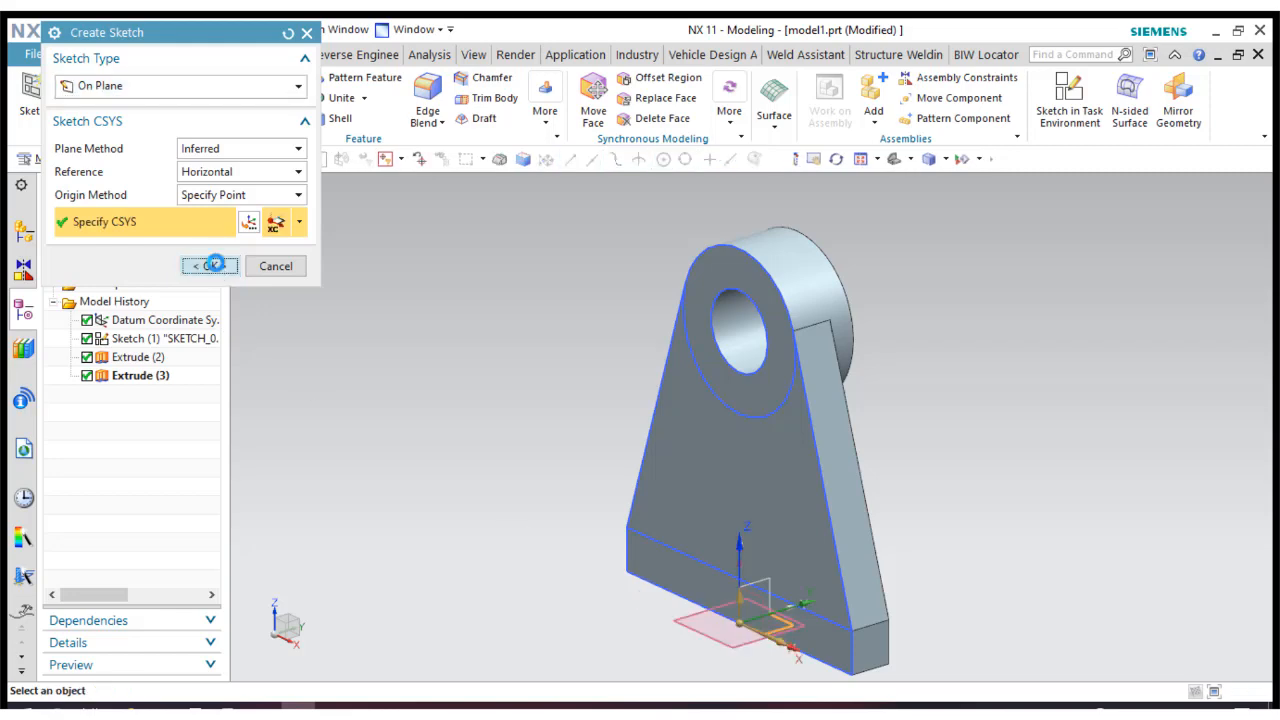
click(214, 268)
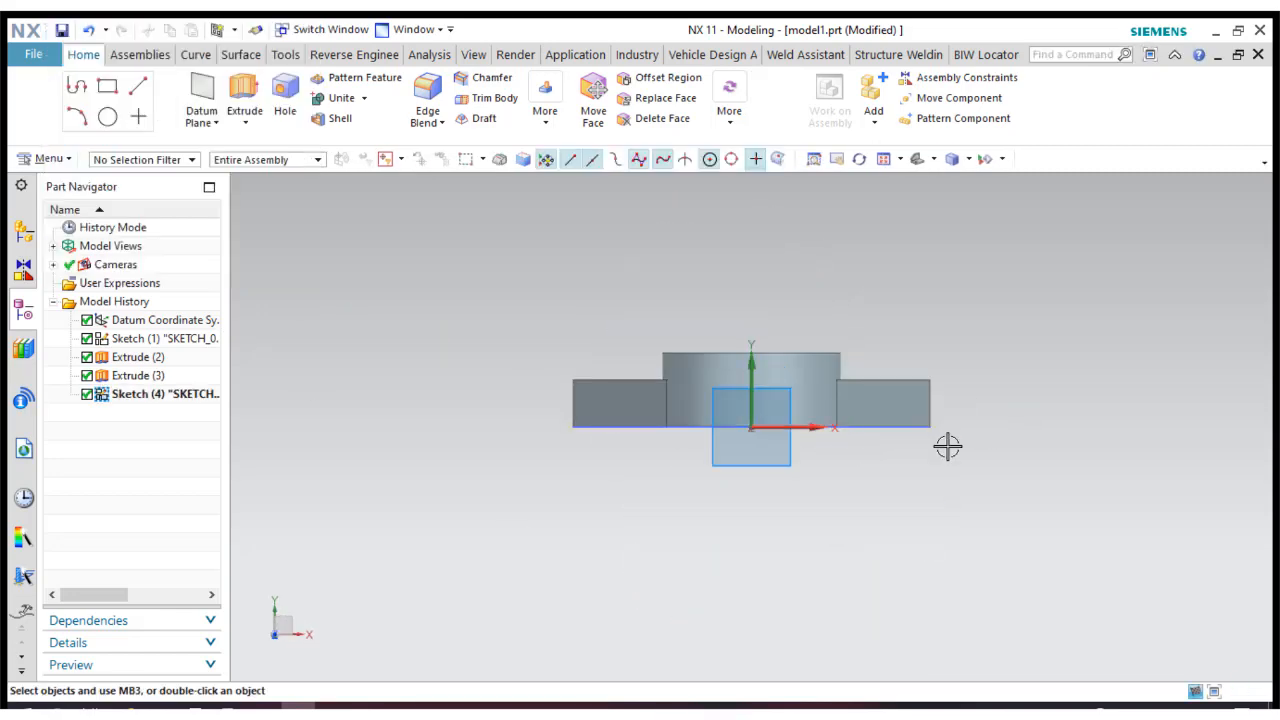
Sketch a rectangle about 121 by 56 mm in front of the bracket, roughly aligned with the base's ends.
click(148, 87)
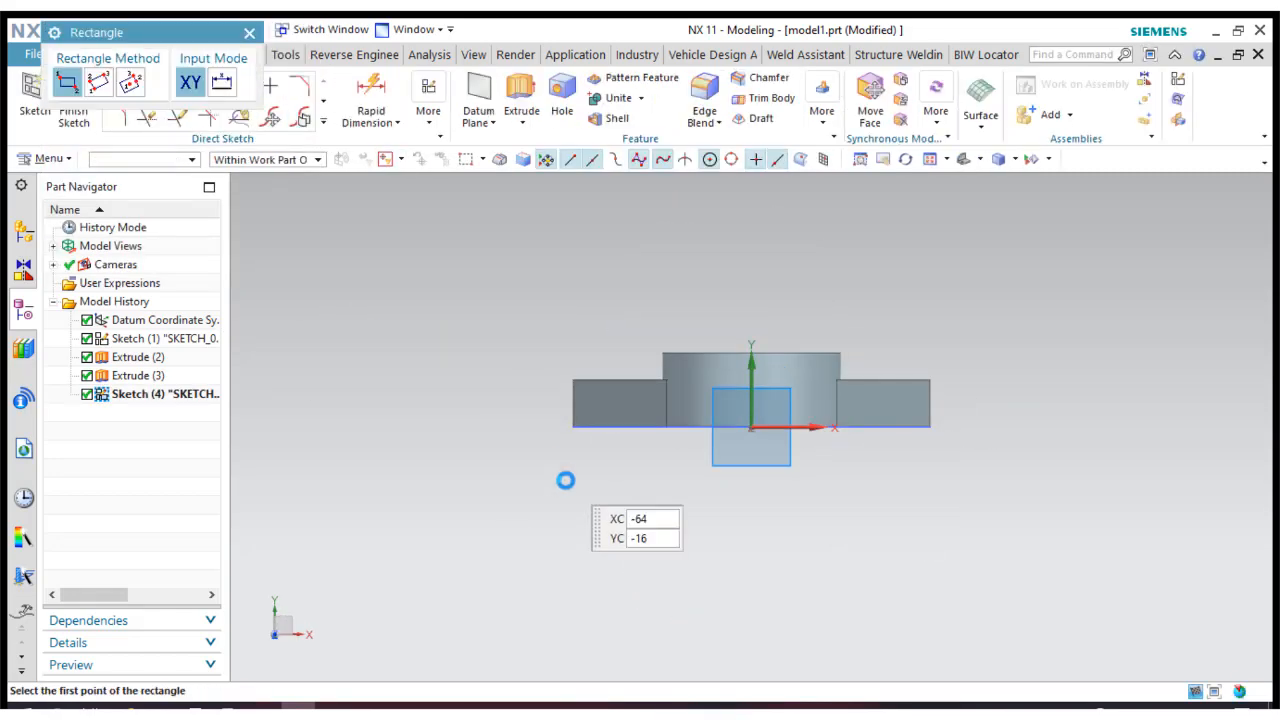
click(572, 468)
click(932, 633)
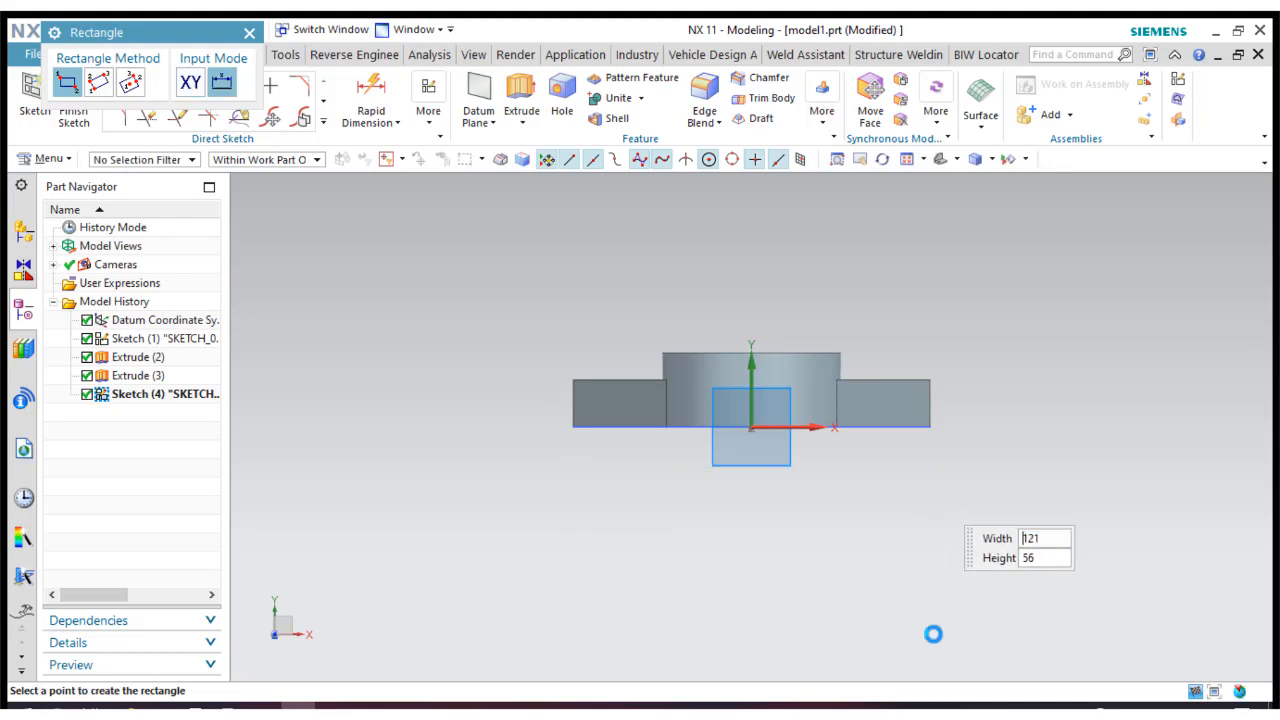
click(249, 34)
Make the rectangle's two vertical sides symmetric about the Y axis.
click(428, 105)
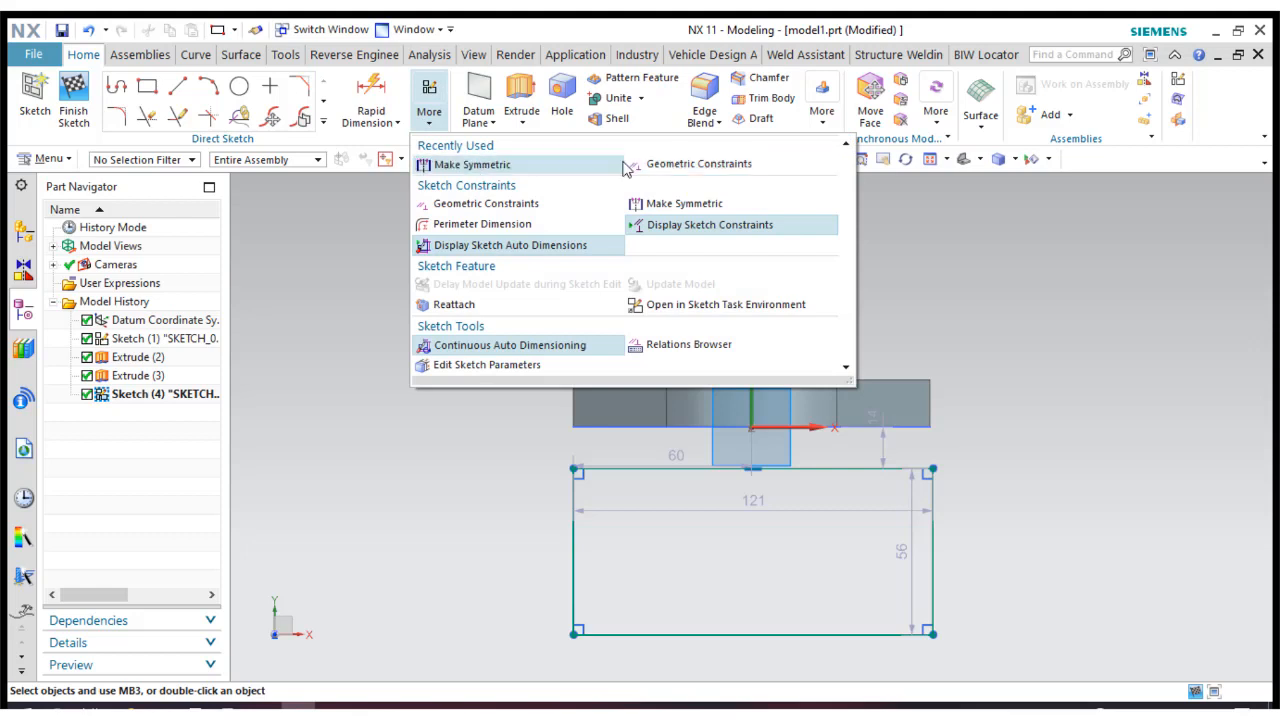
click(622, 165)
click(584, 558)
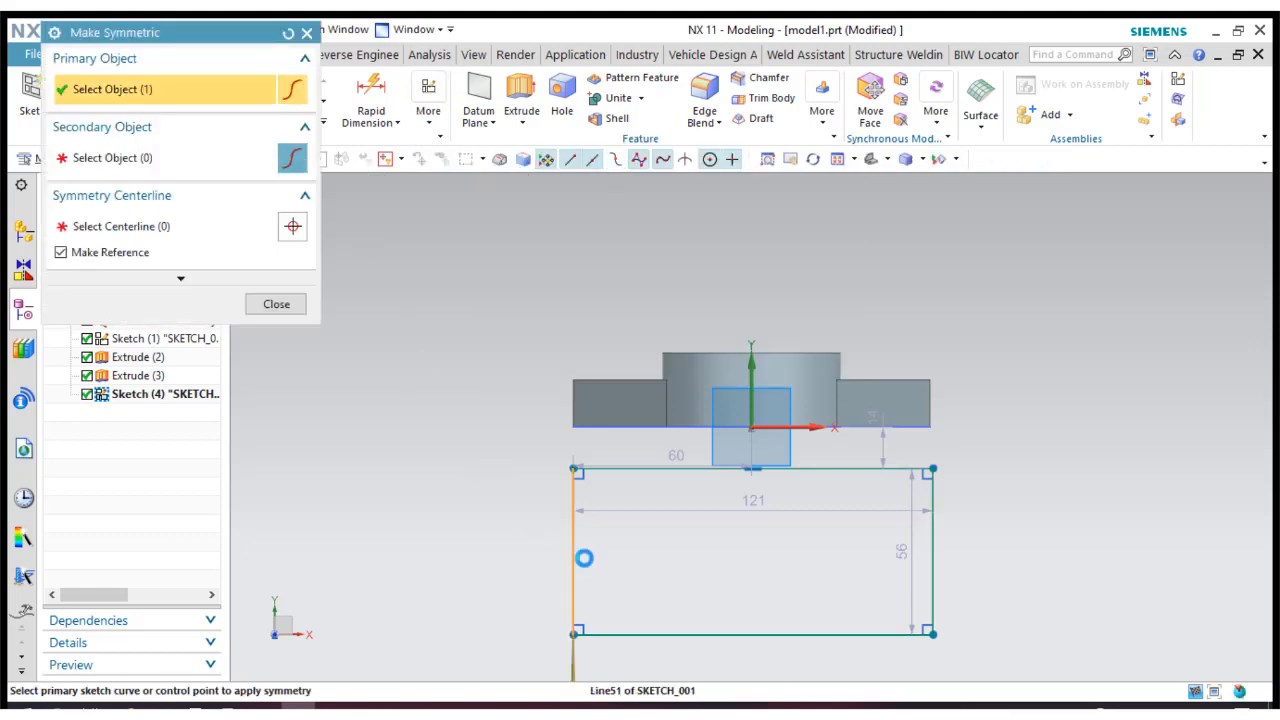
click(930, 593)
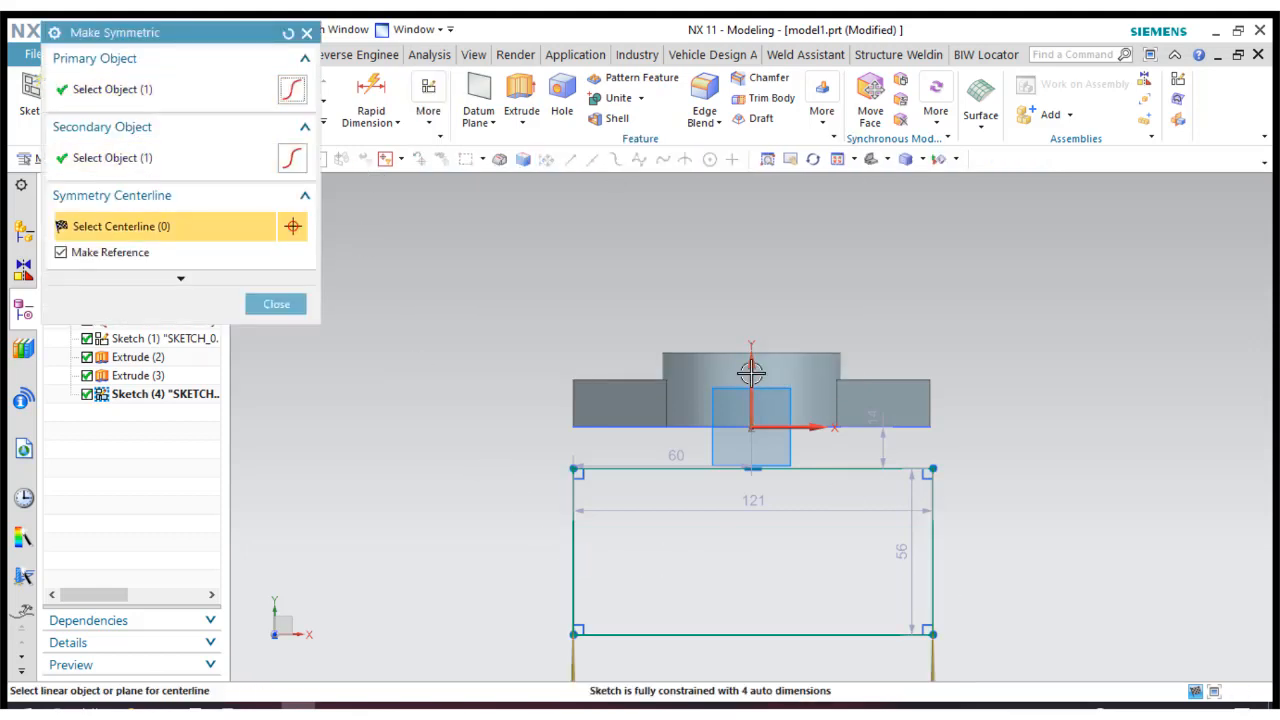
click(751, 372)
click(282, 308)
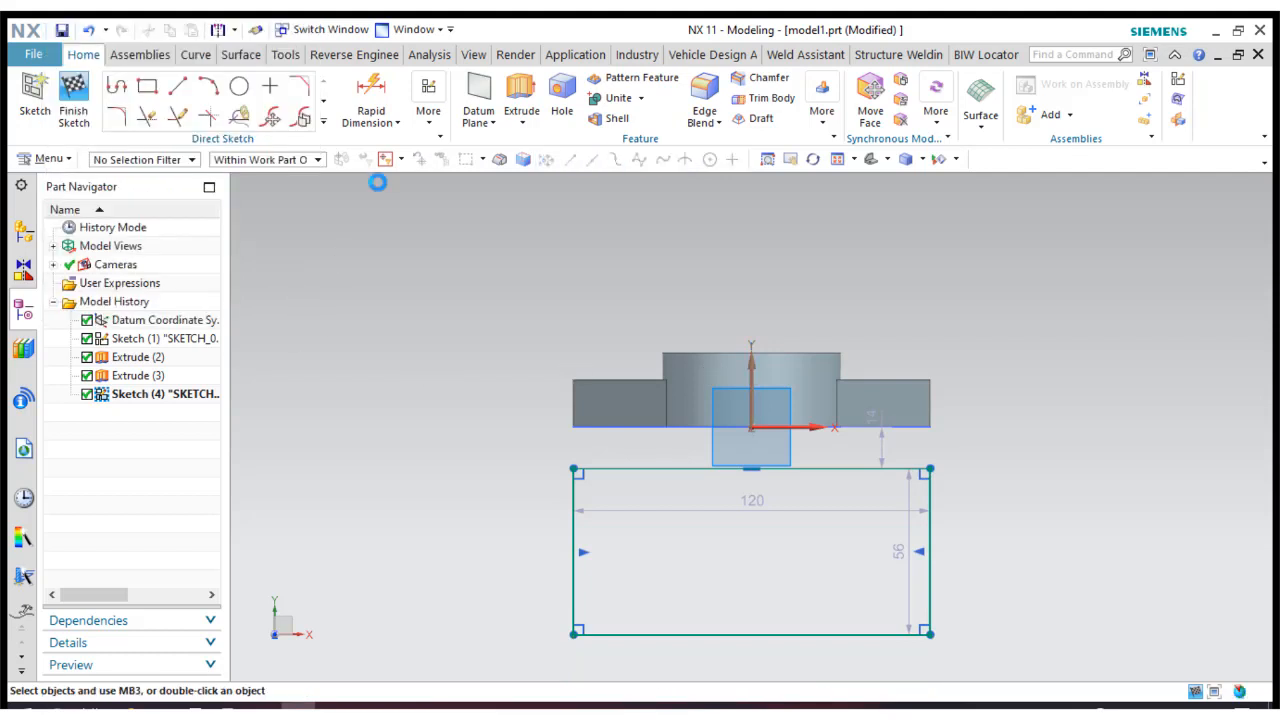
Constrain the rectangle's two vertical sides collinear with the base's end edges and its upper line collinear with the base's front edge.
click(428, 115)
click(660, 161)
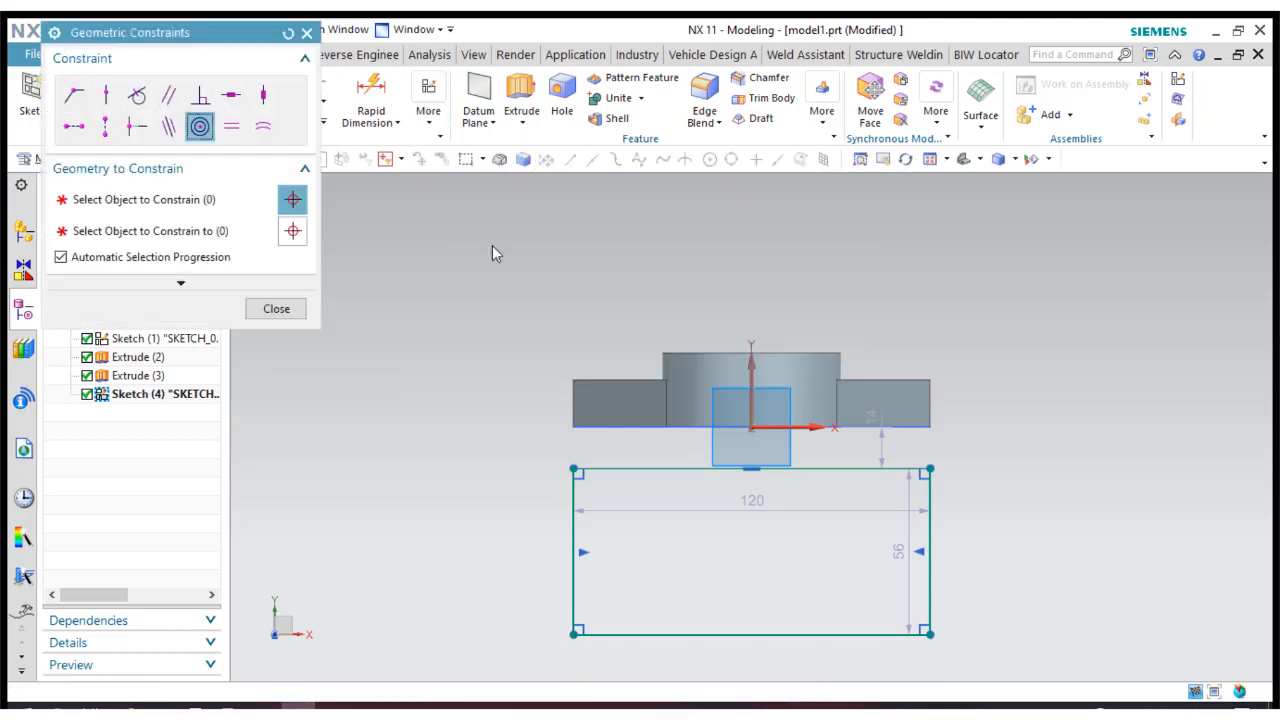
click(168, 126)
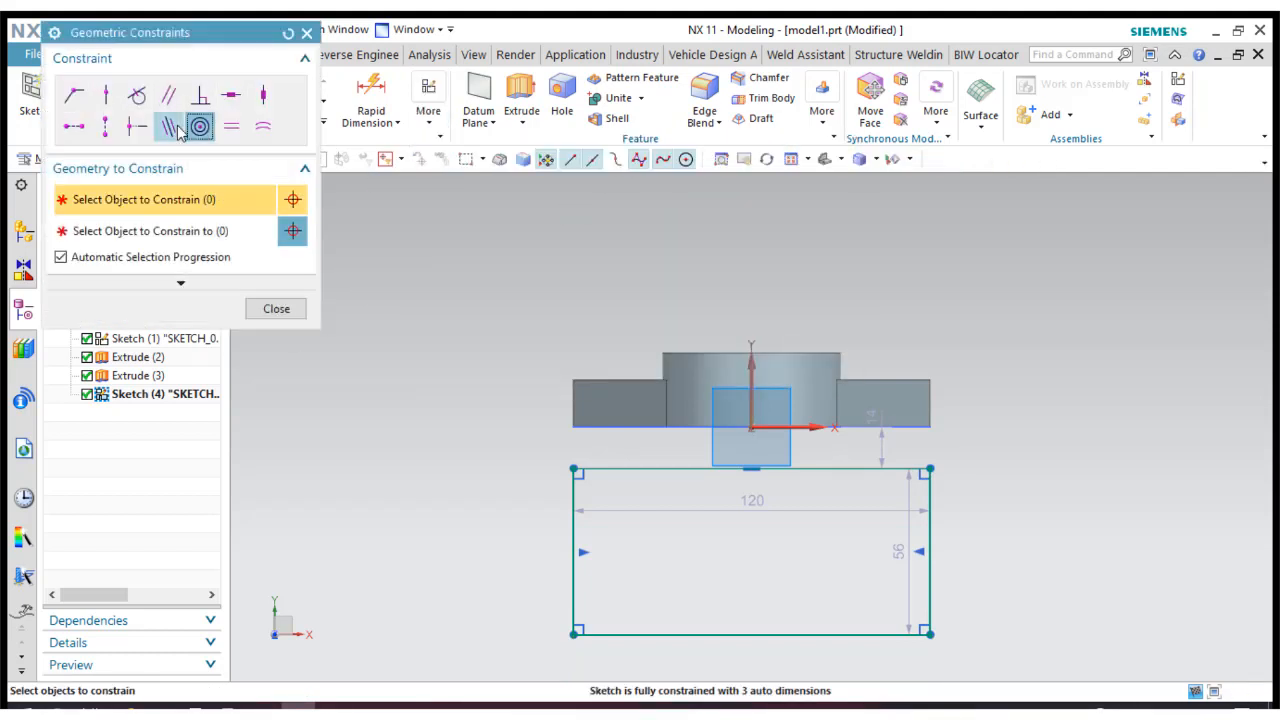
click(572, 511)
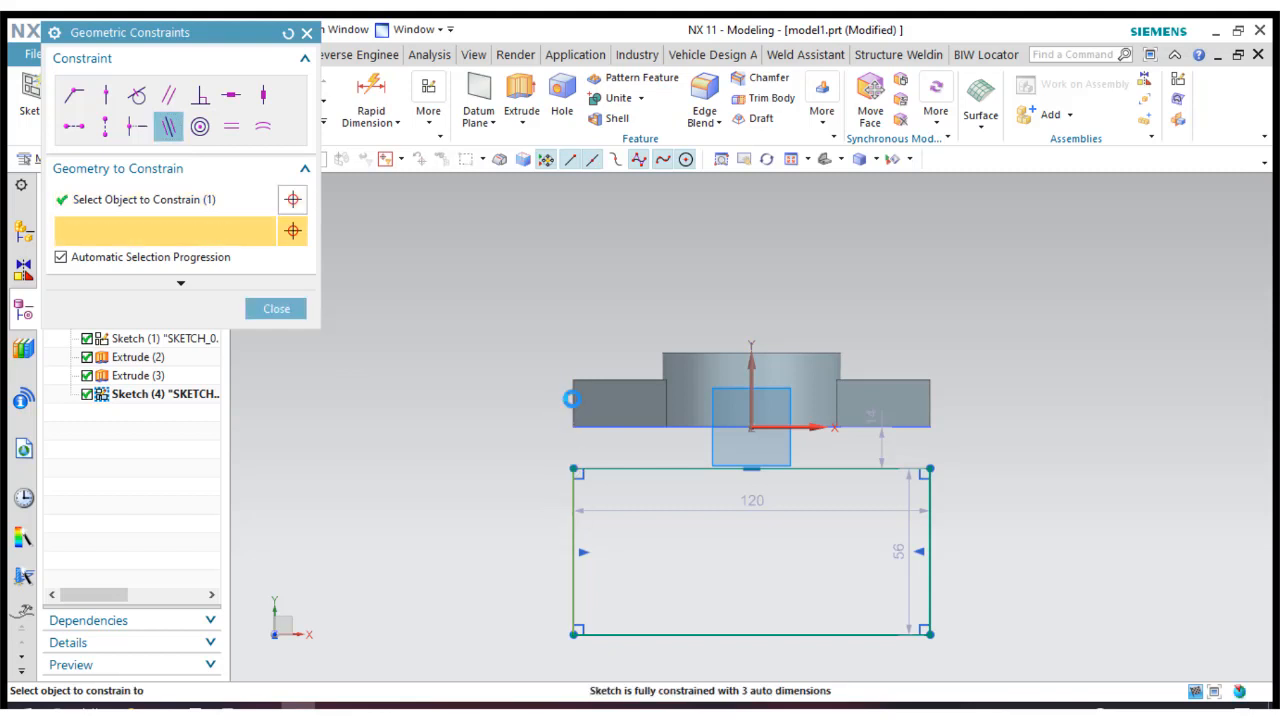
click(571, 399)
click(929, 510)
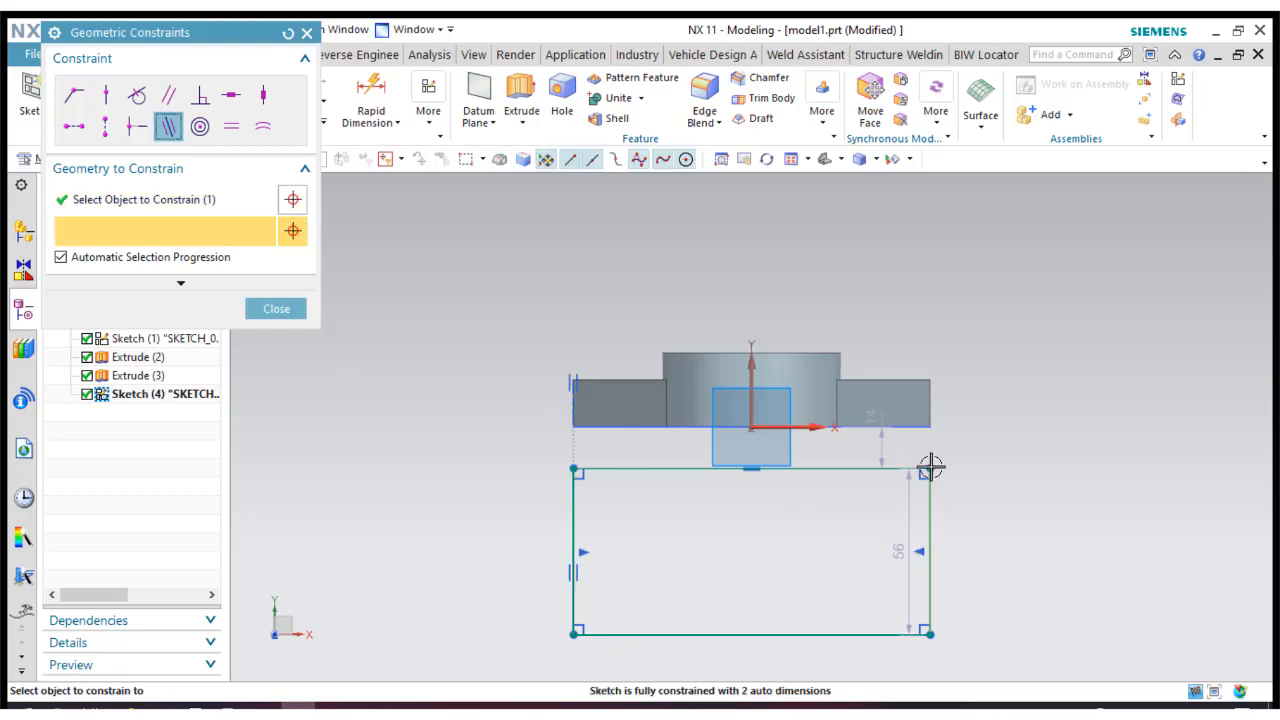
click(929, 410)
click(841, 467)
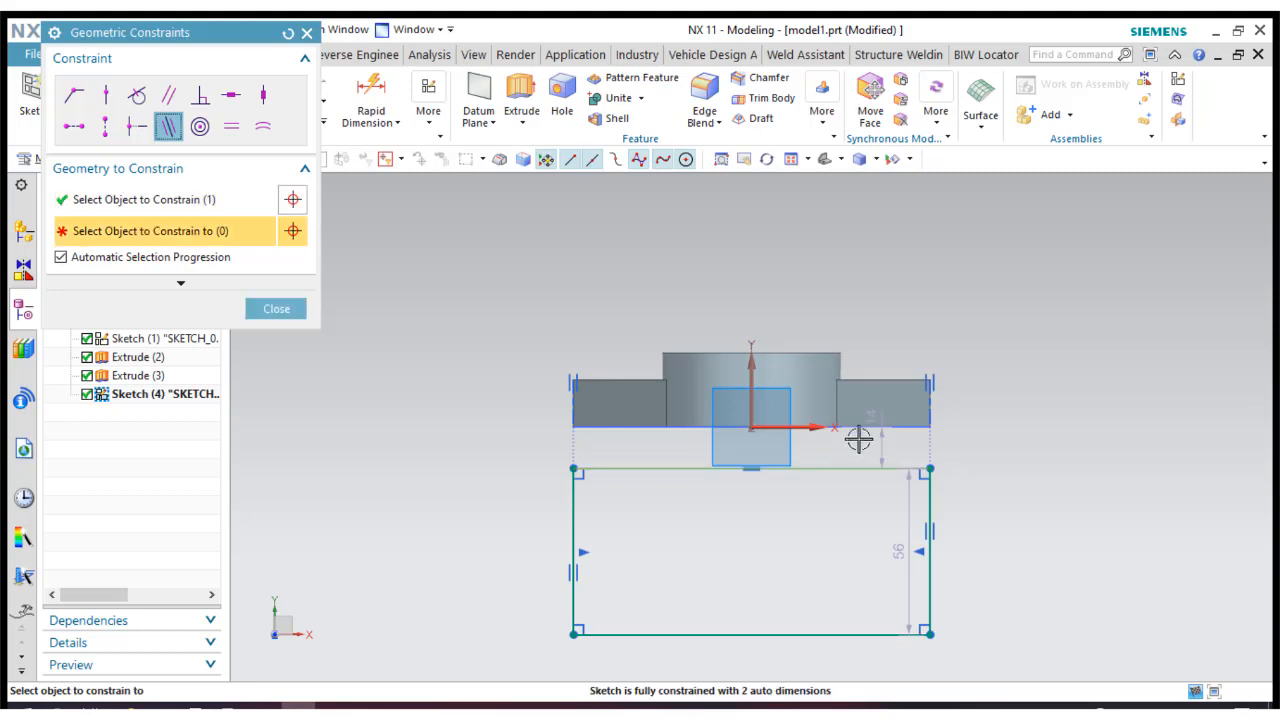
click(862, 428)
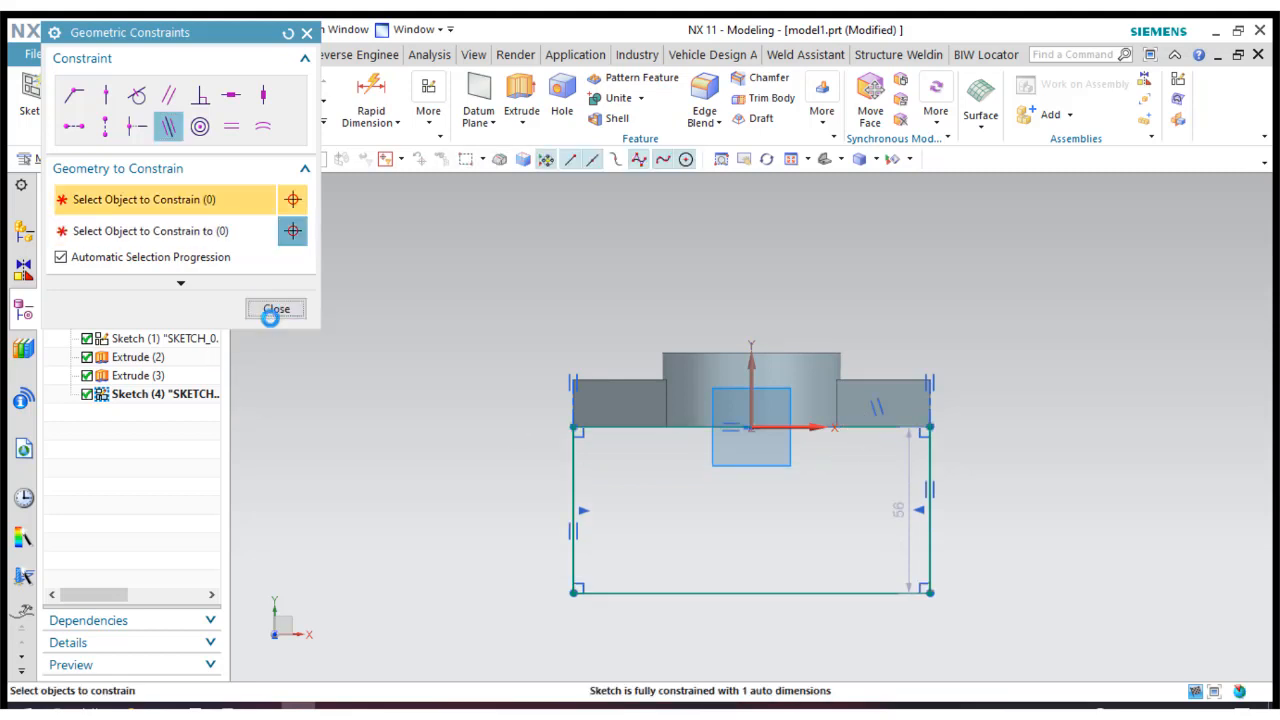
click(271, 311)
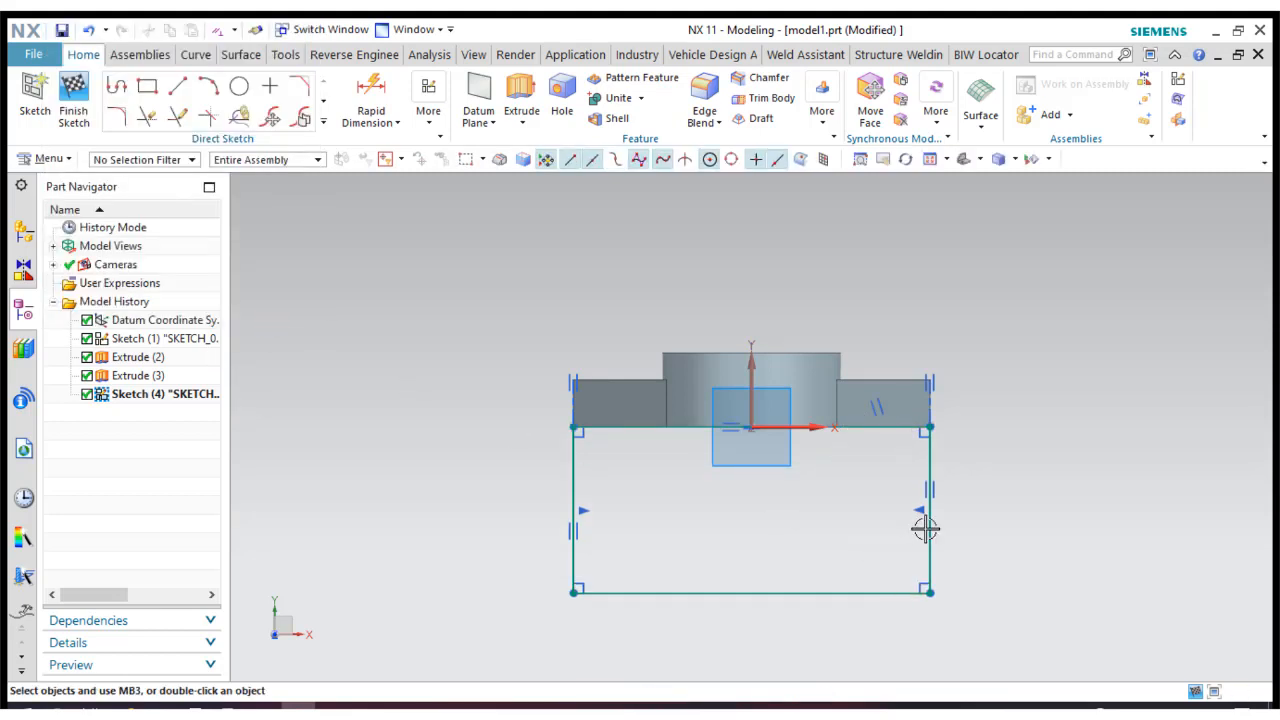
Set the rectangle's vertical length dimension to 120 mm.
click(1028, 512)
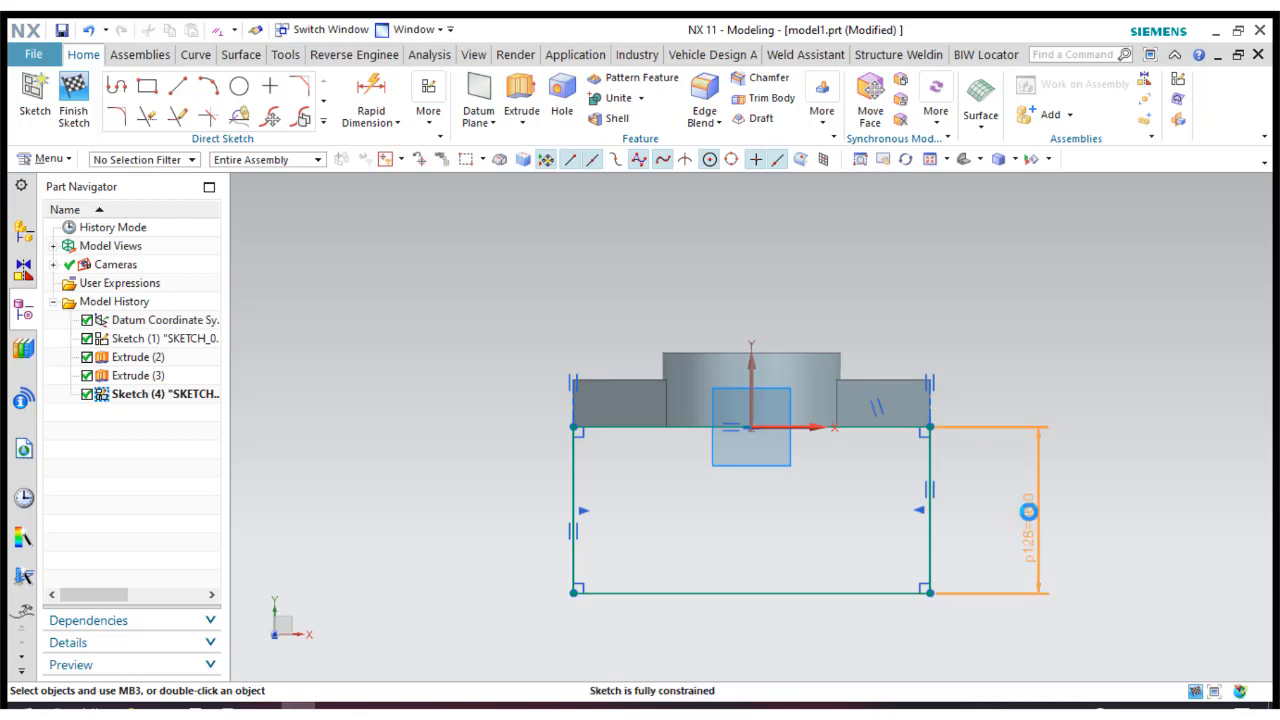
double_click(1028, 512)
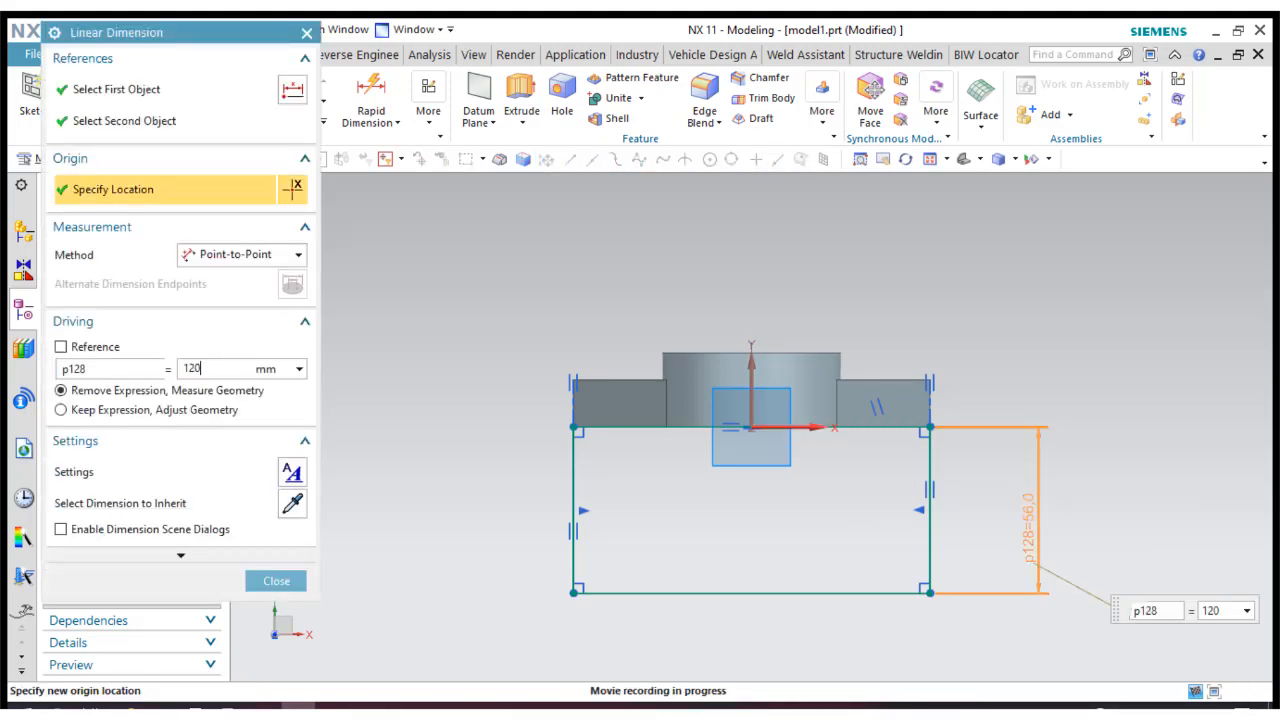
key(Return)
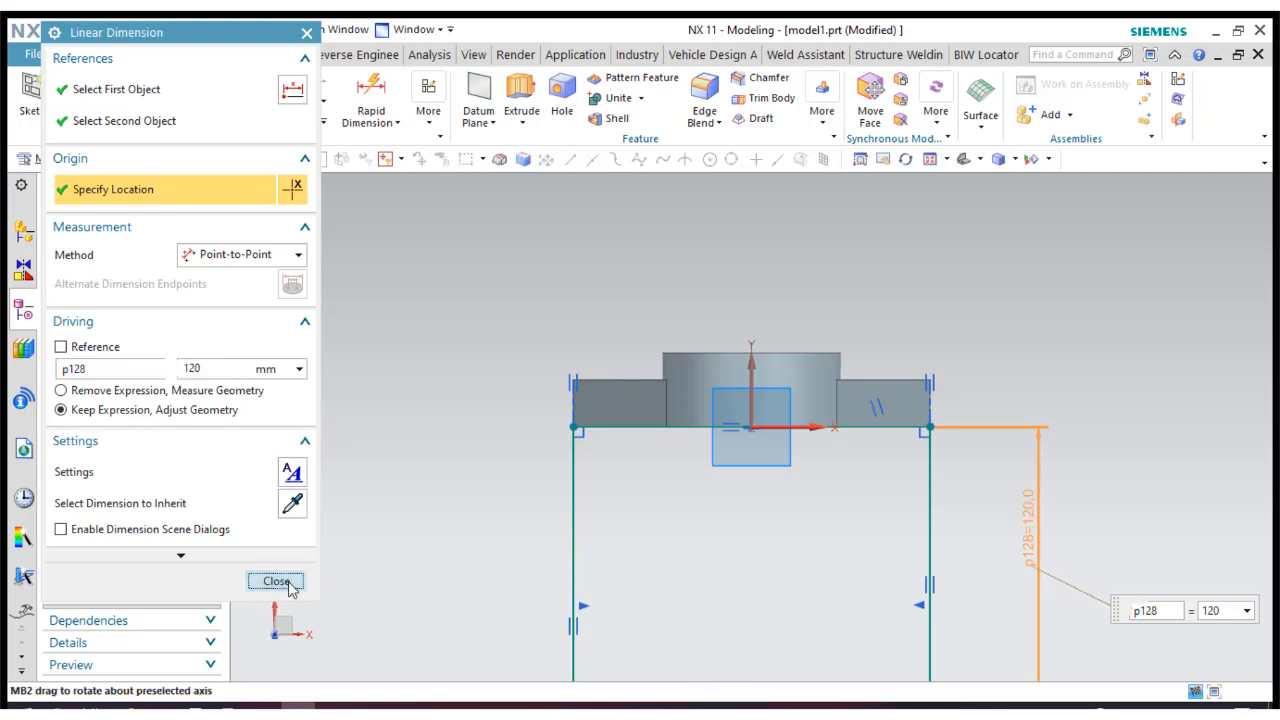
click(276, 582)
Delete both vertical sides of the rectangle, keeping its two horizontal lines.
click(930, 159)
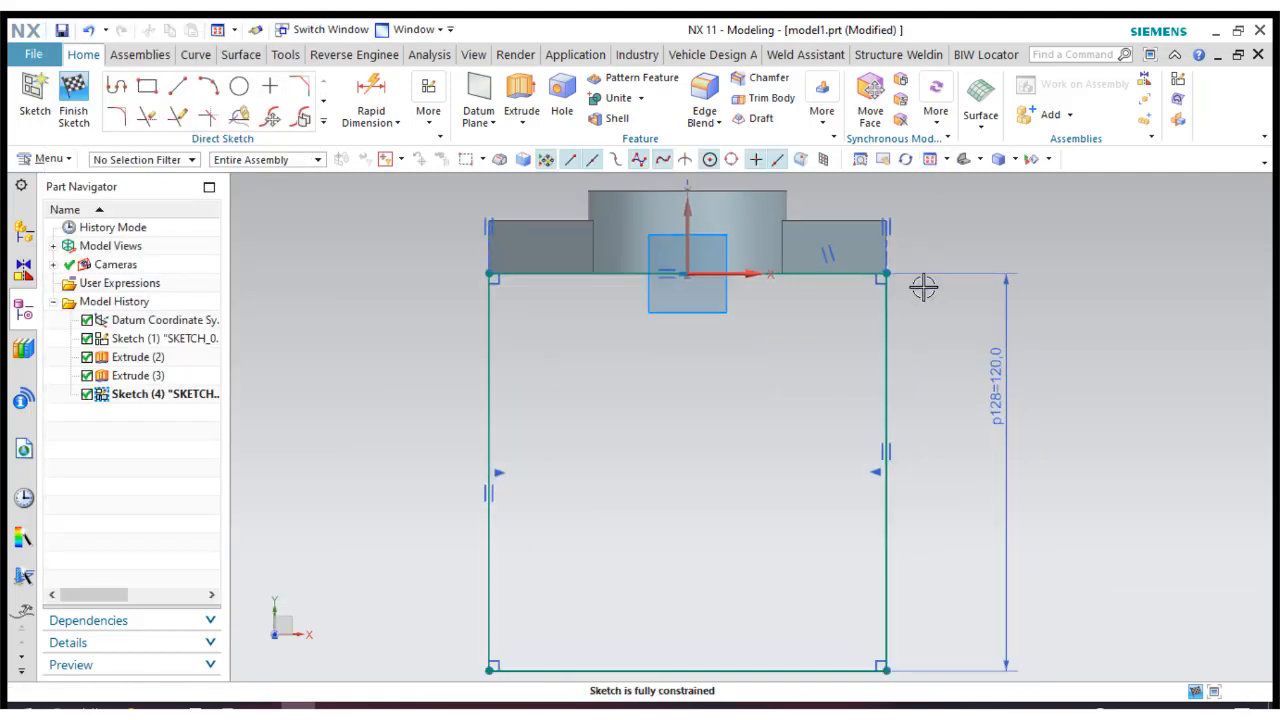
scroll(923, 288, down, 1)
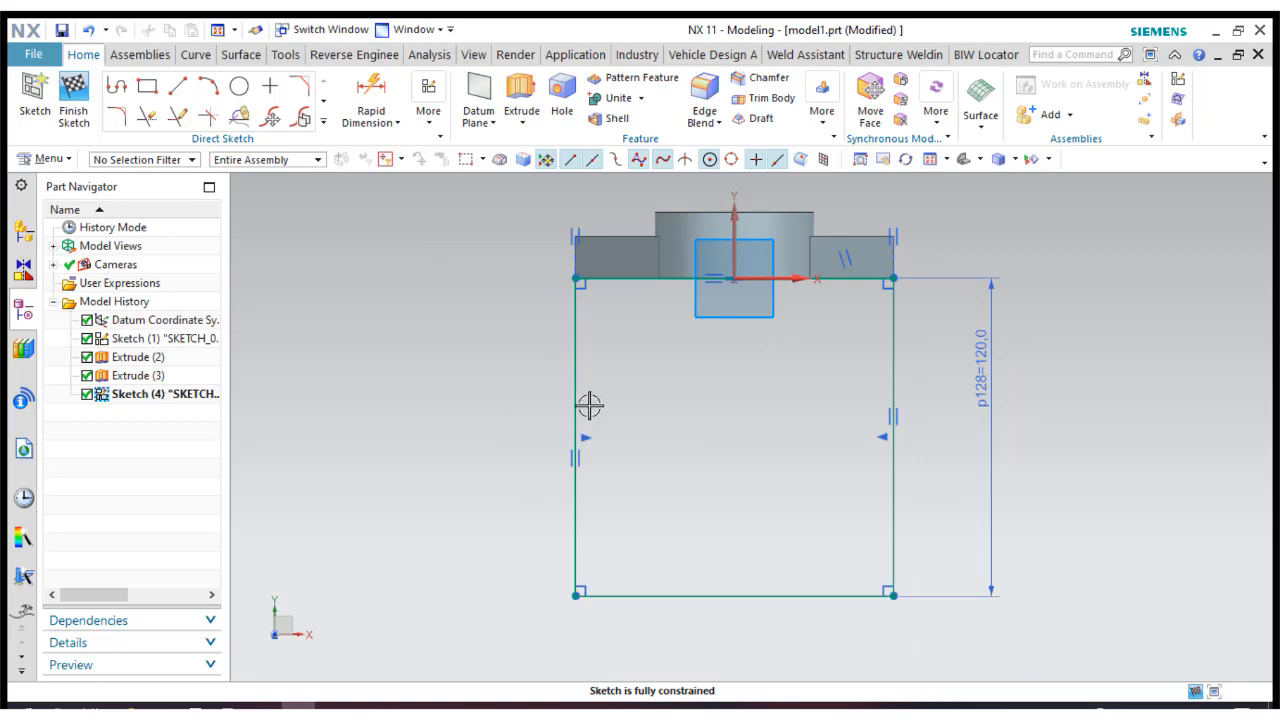
right_click(571, 367)
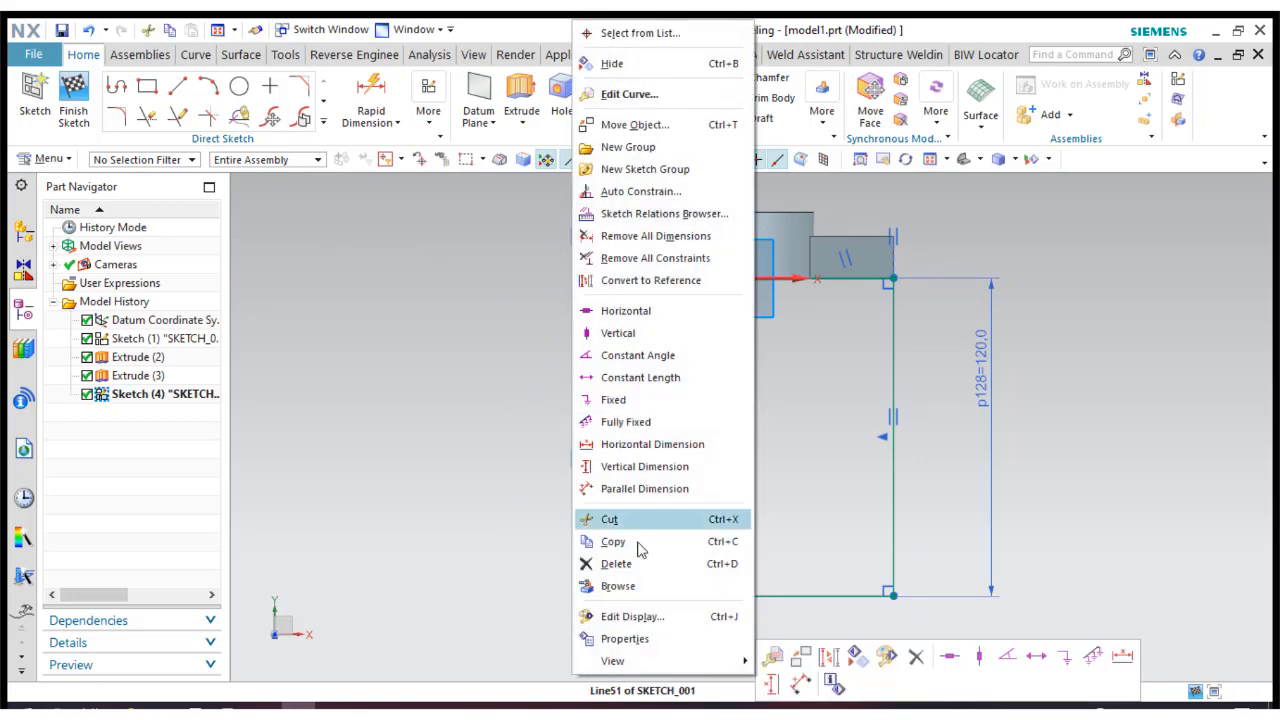
click(617, 564)
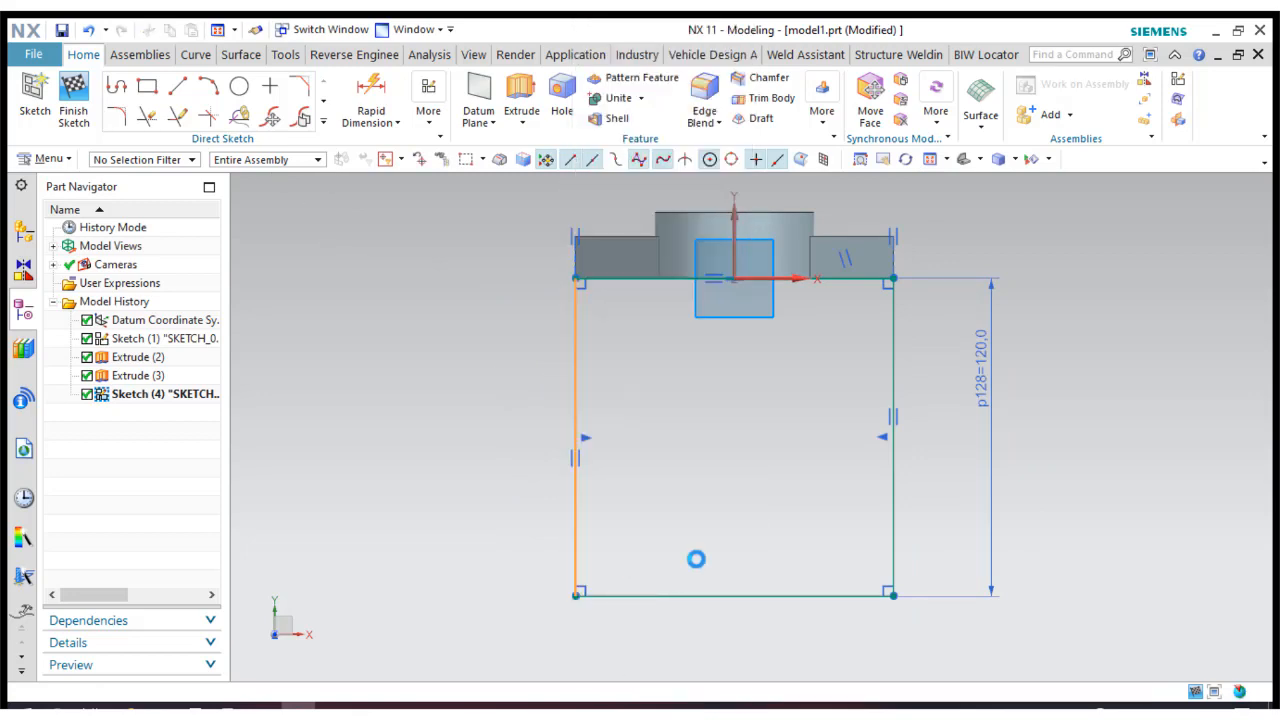
right_click(893, 490)
click(945, 541)
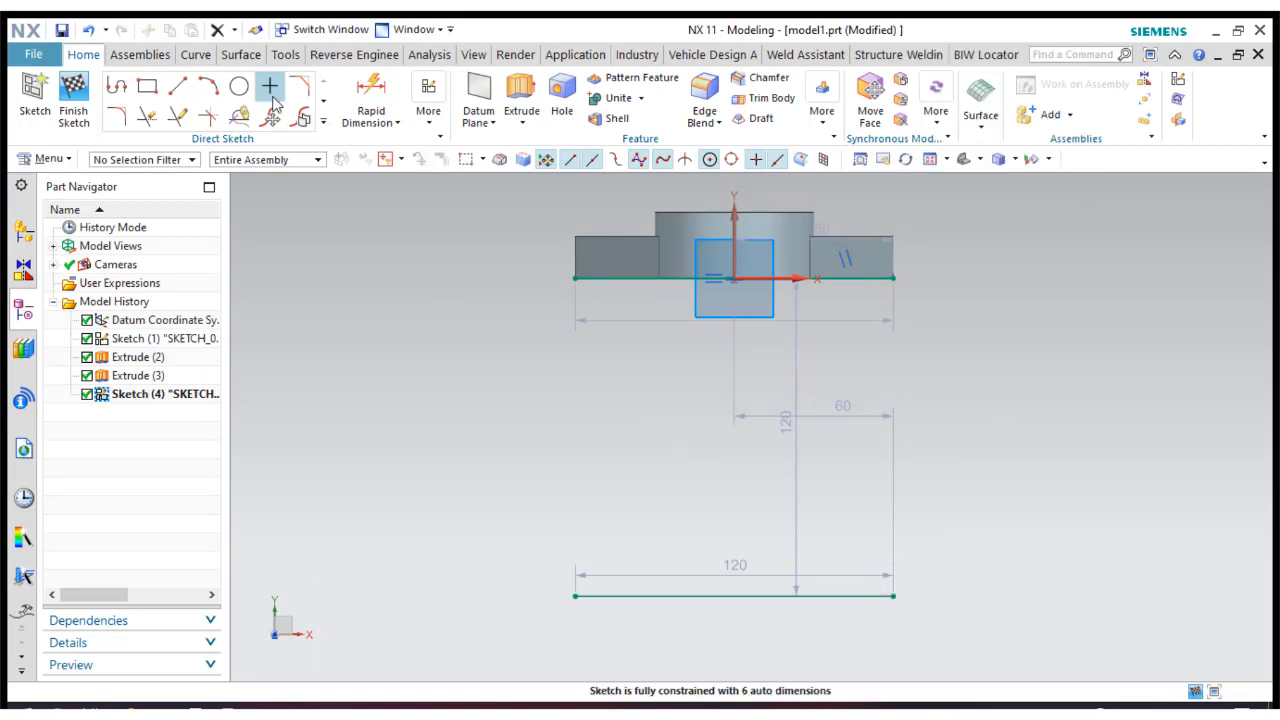
Draw a circle about 47 mm in diameter centred on the midpoint of the lower horizontal line.
click(239, 86)
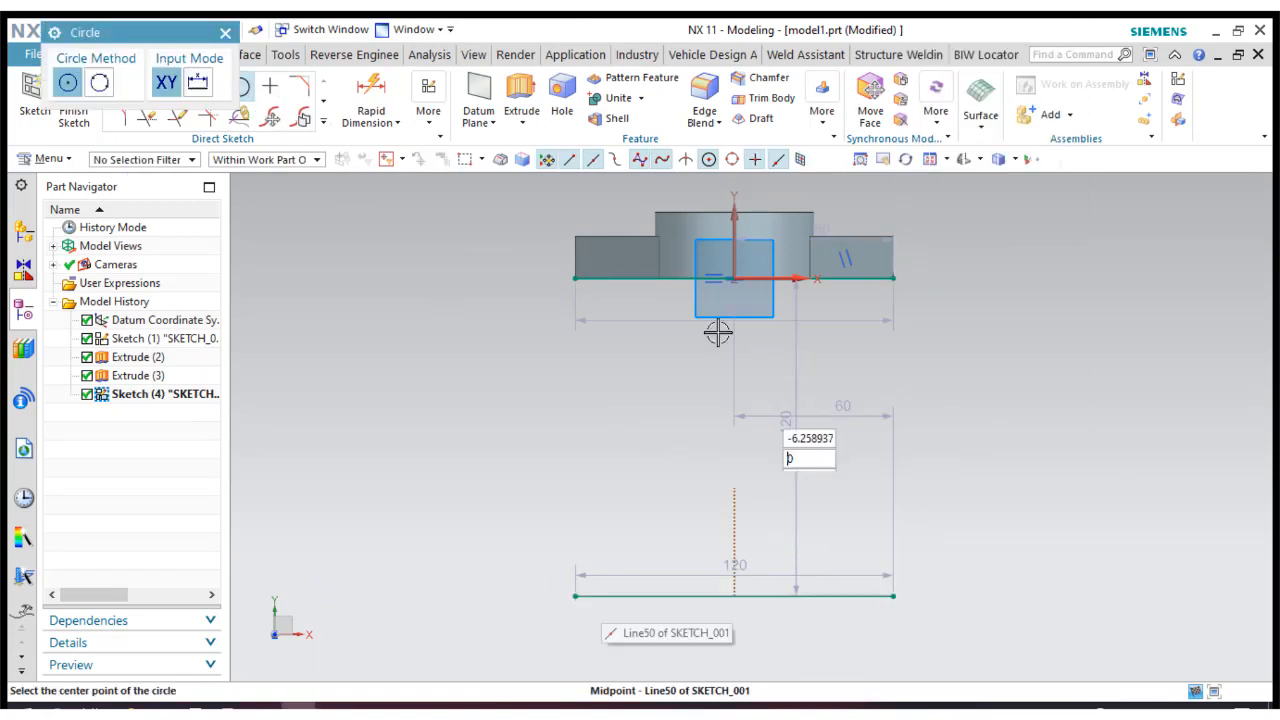
click(735, 597)
click(779, 640)
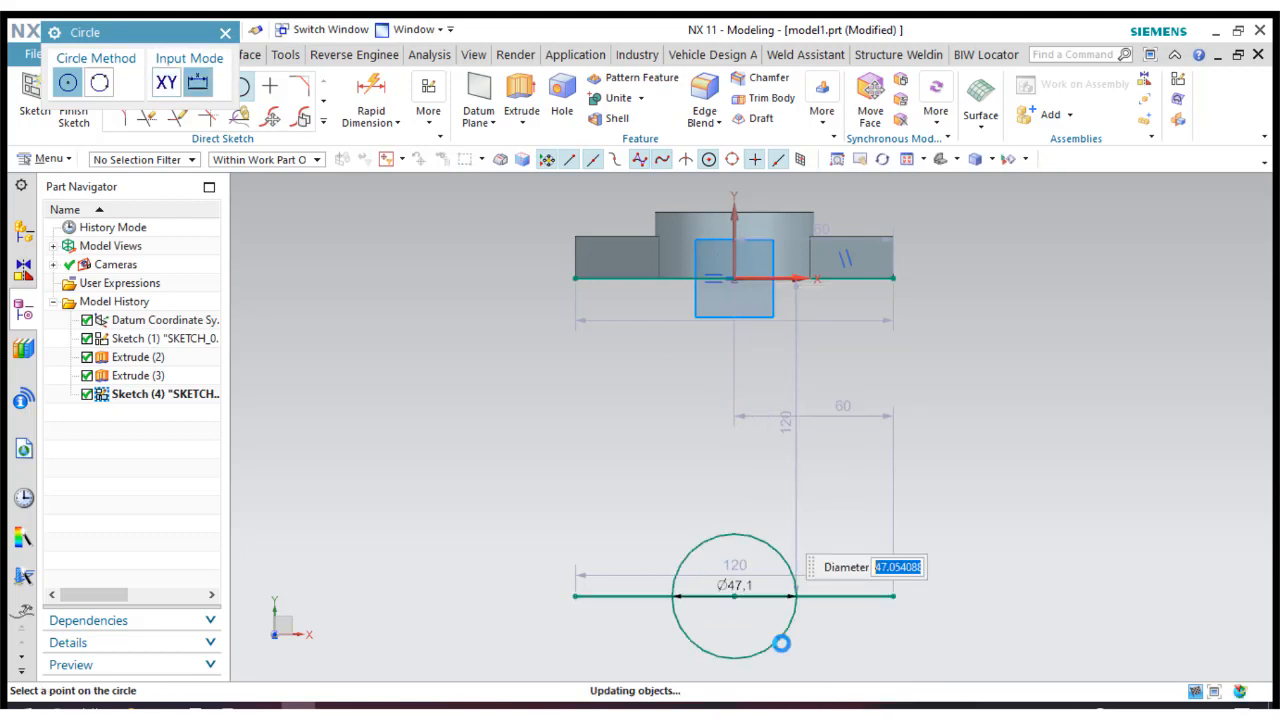
right_click(847, 598)
click(475, 196)
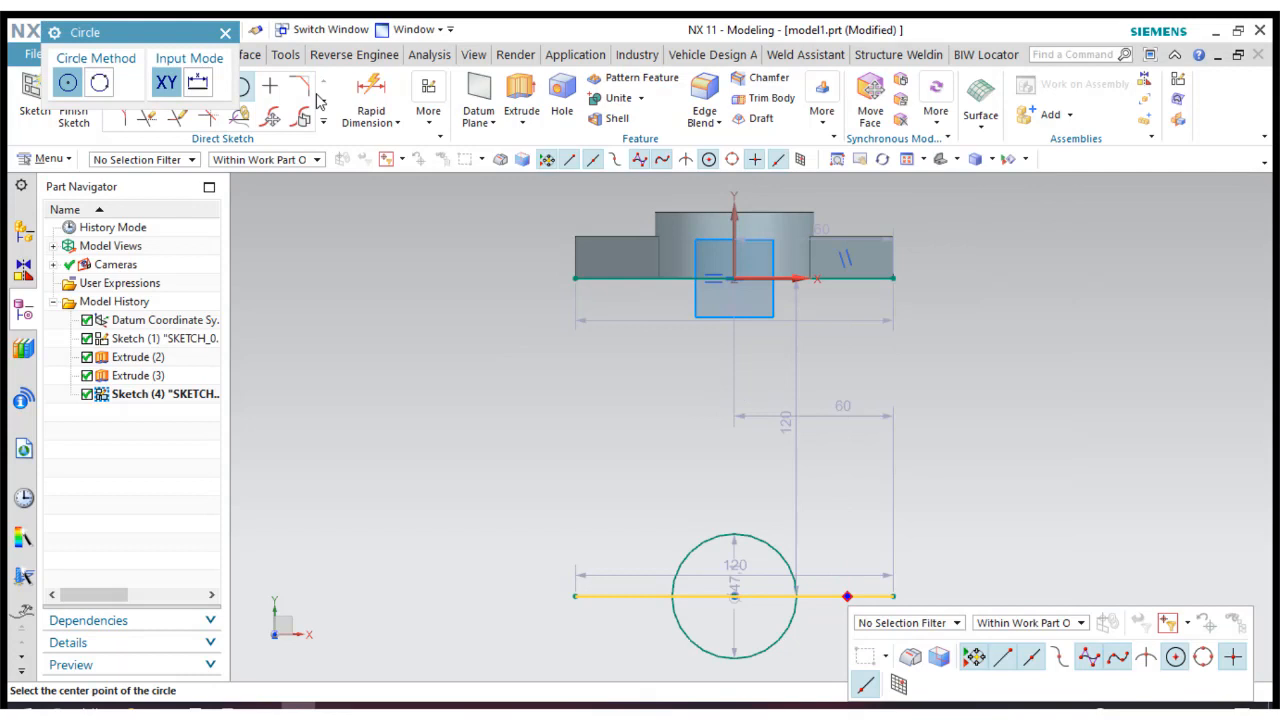
click(226, 33)
Delete the horizontal line through the circle and fix the circle centre's distance from the upper line at 120 mm.
right_click(822, 596)
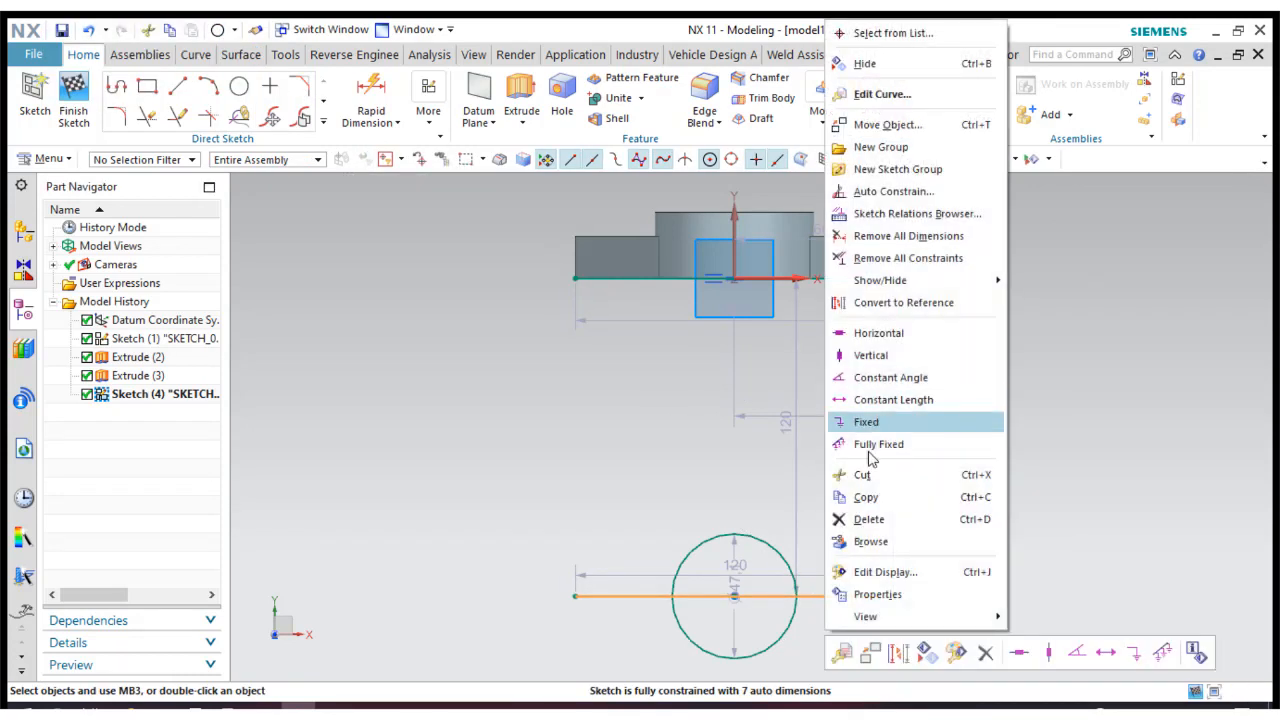
click(860, 519)
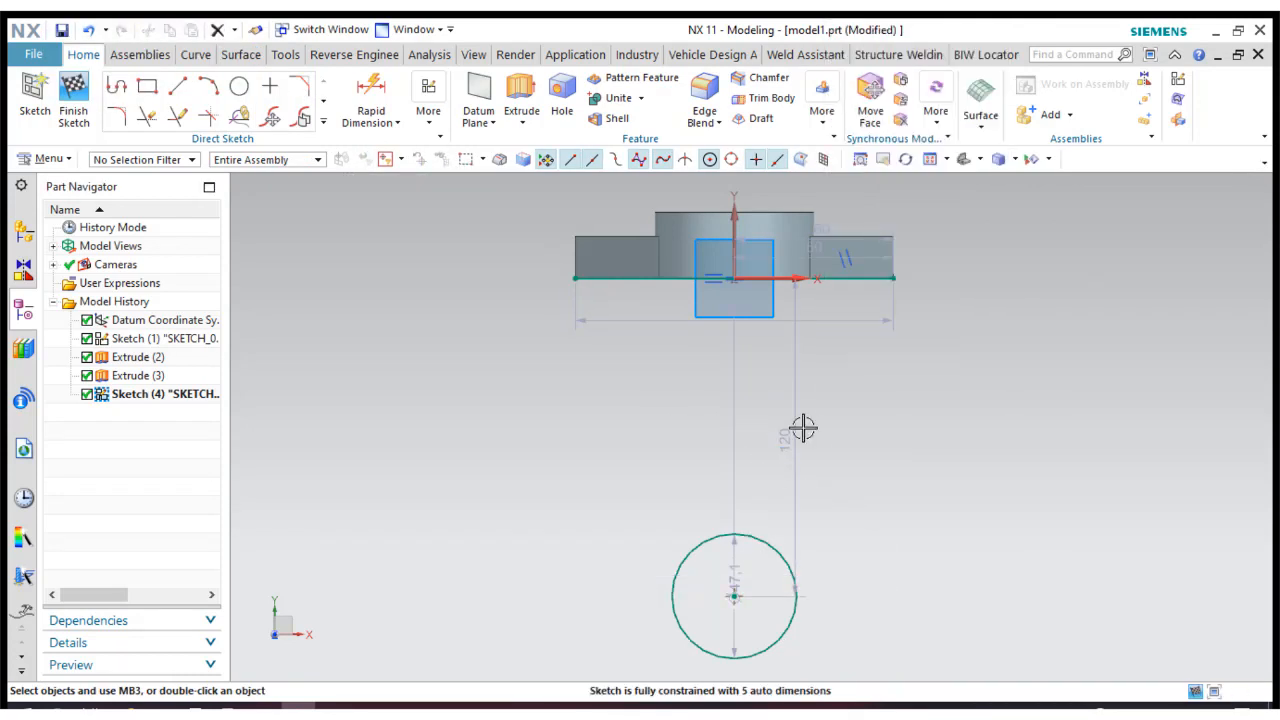
drag(803, 428, 937, 420)
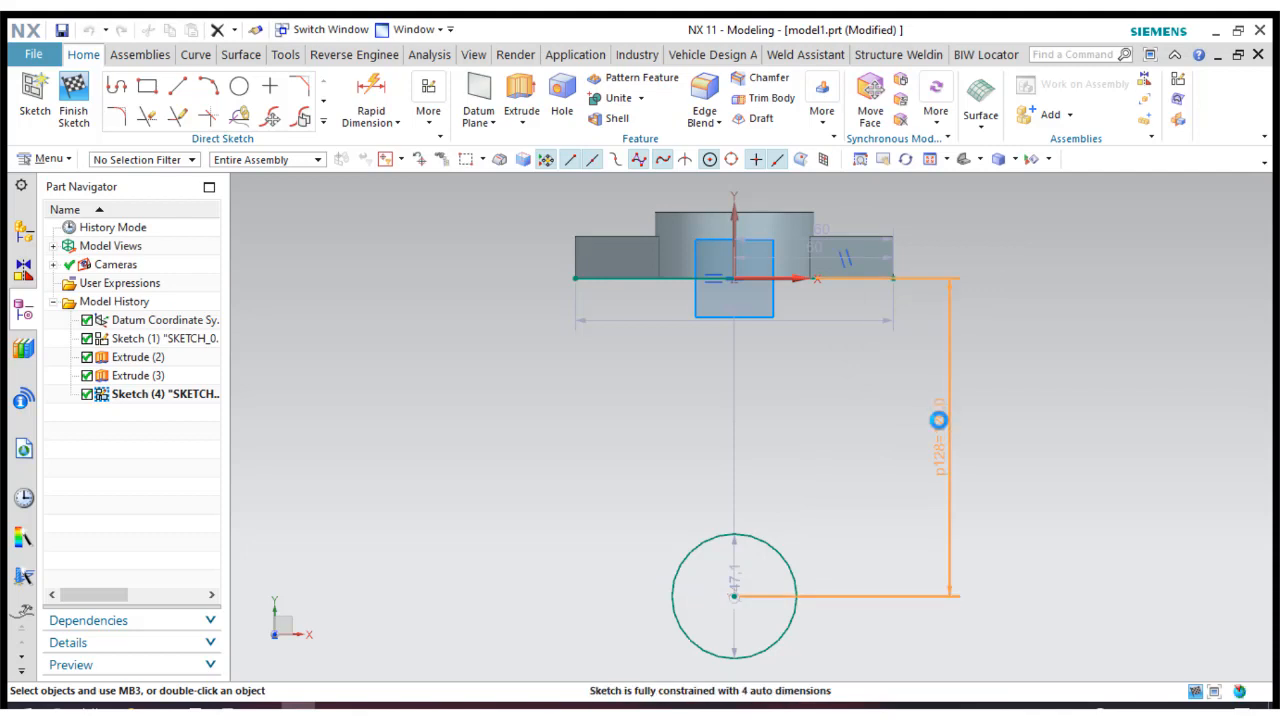
double_click(938, 420)
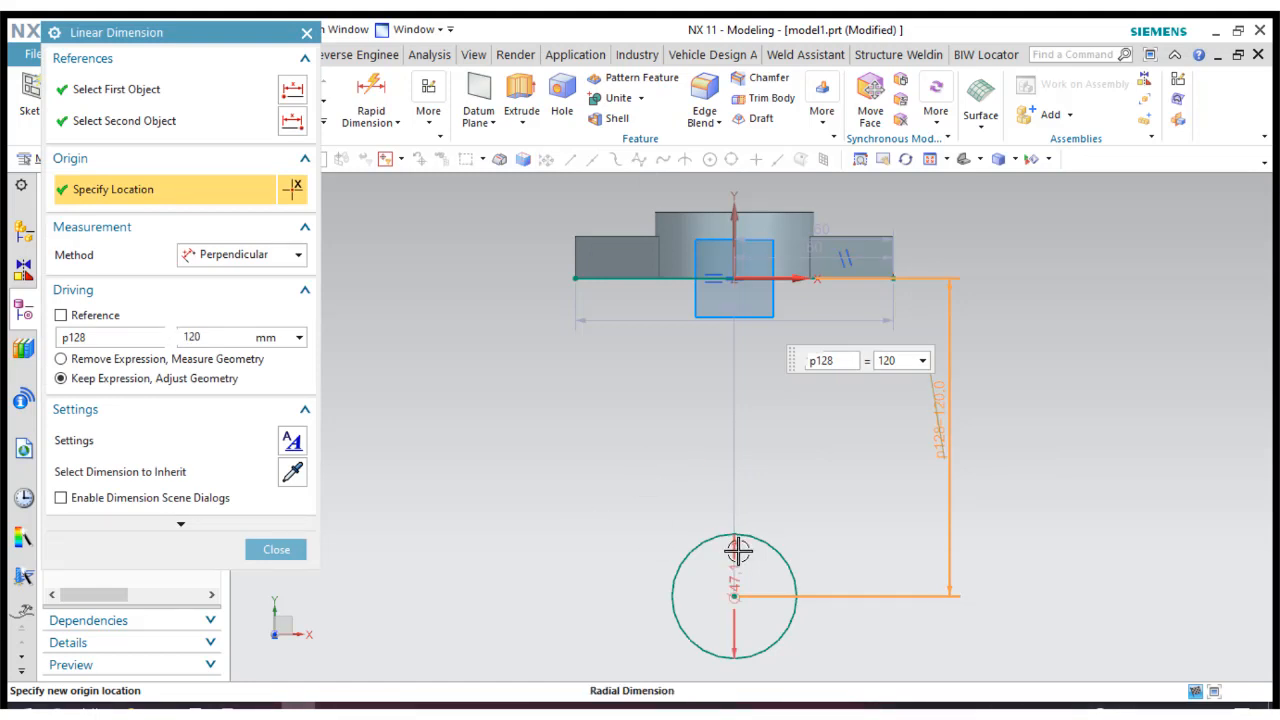
click(278, 549)
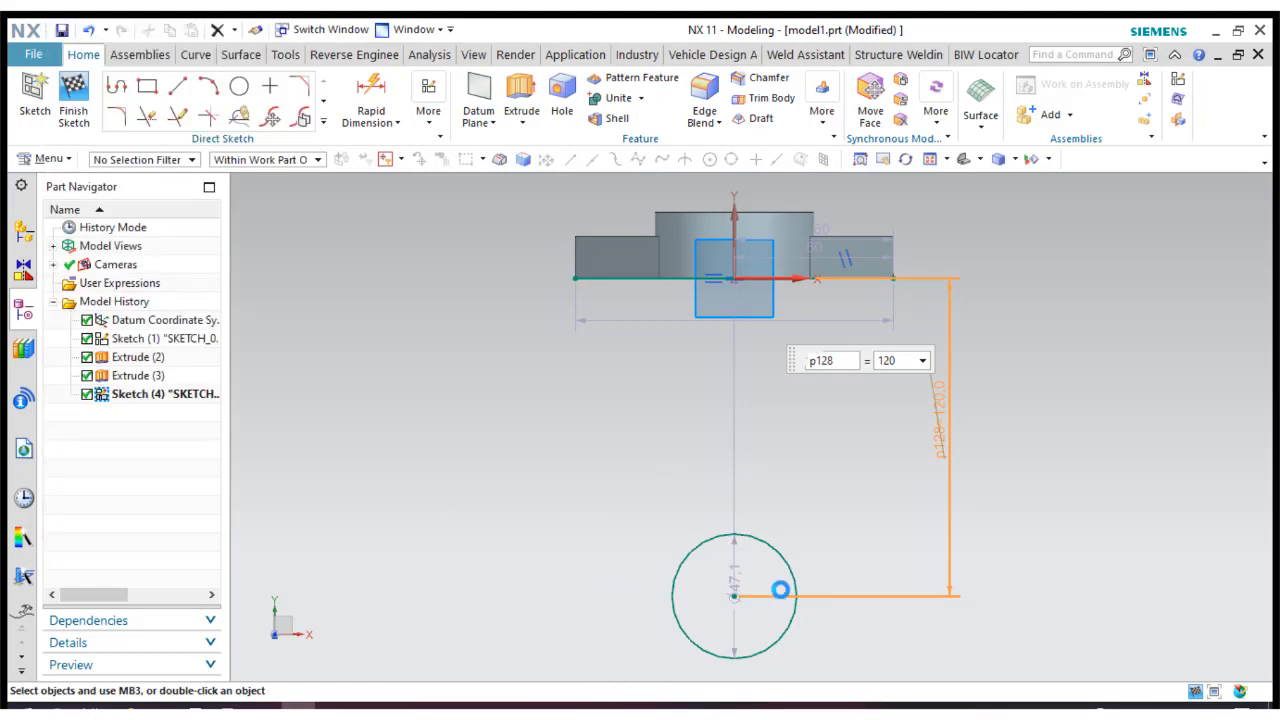
Set the lower circle's diameter to 40 mm and fix the upper horizontal line's length at 120 mm, placing that dimension above the part.
double_click(580, 583)
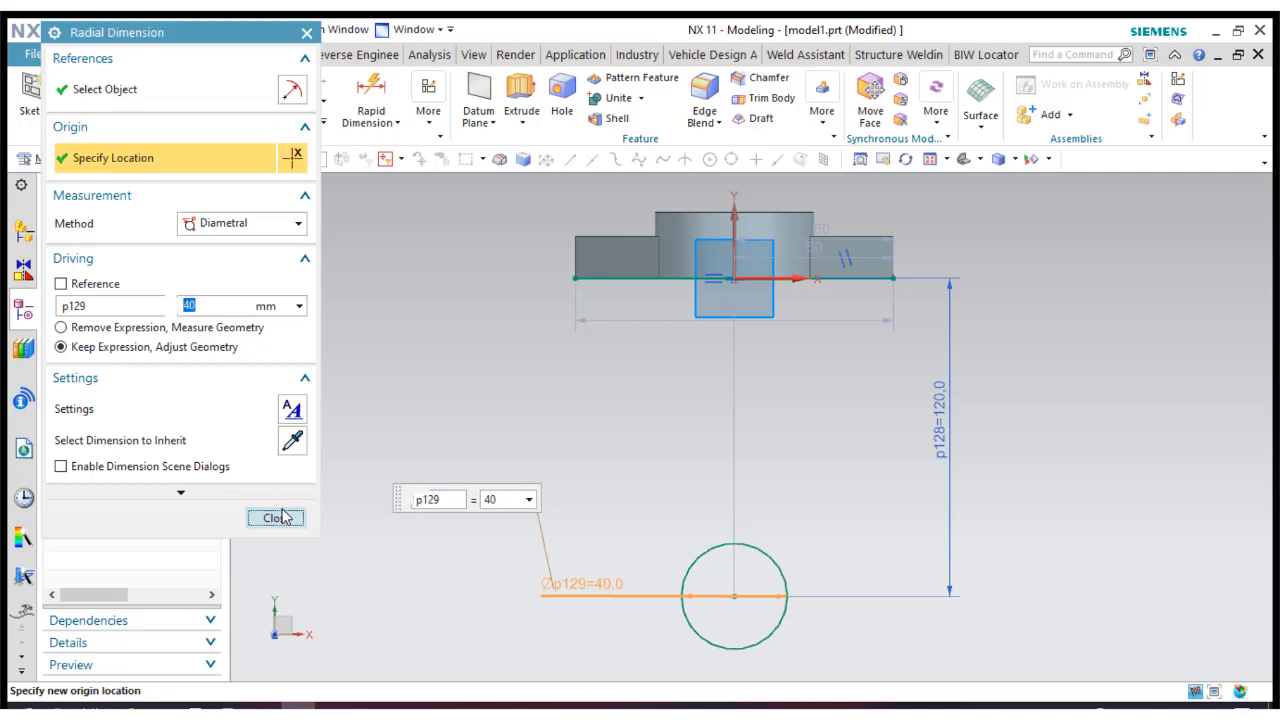
click(276, 517)
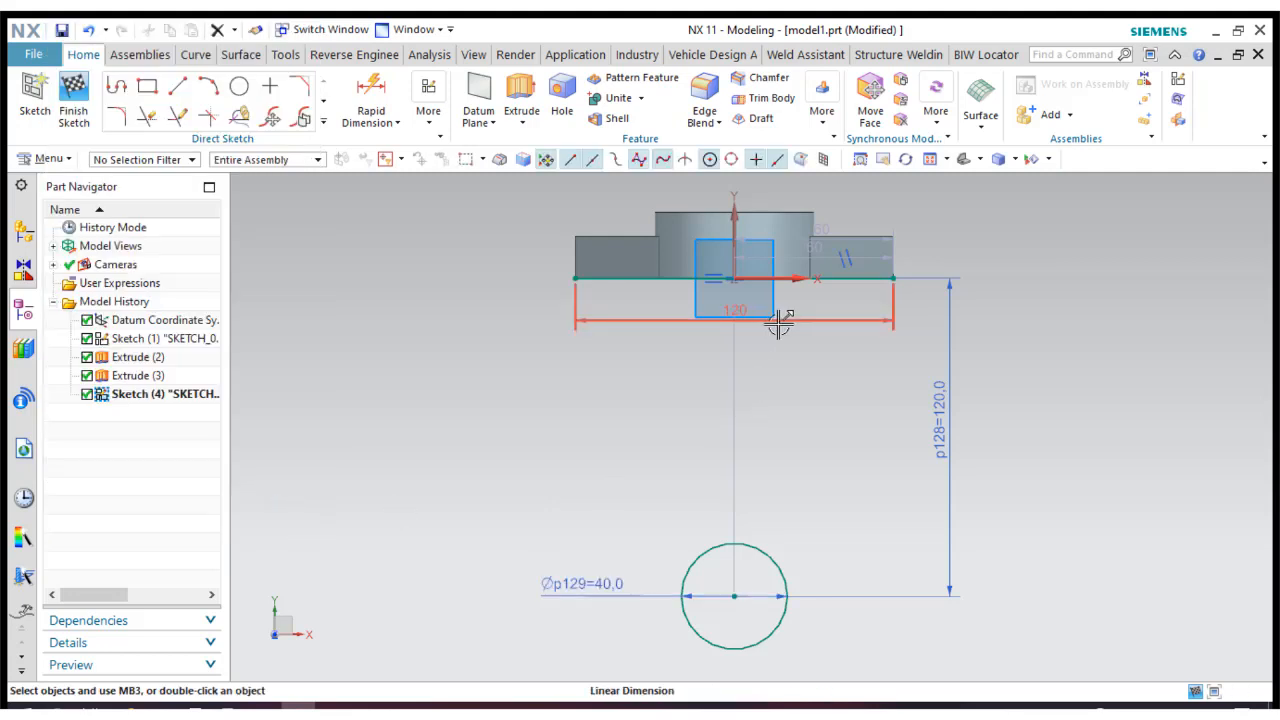
drag(777, 320, 779, 243)
drag(790, 177, 786, 185)
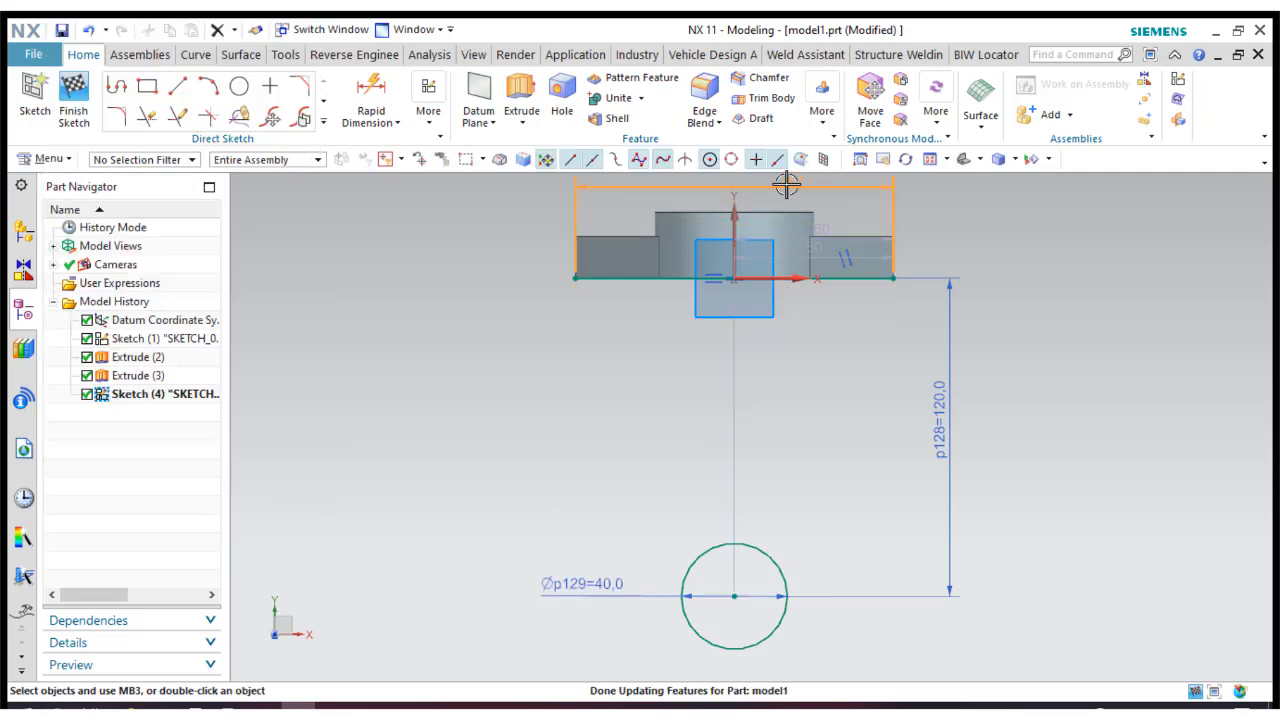
double_click(786, 183)
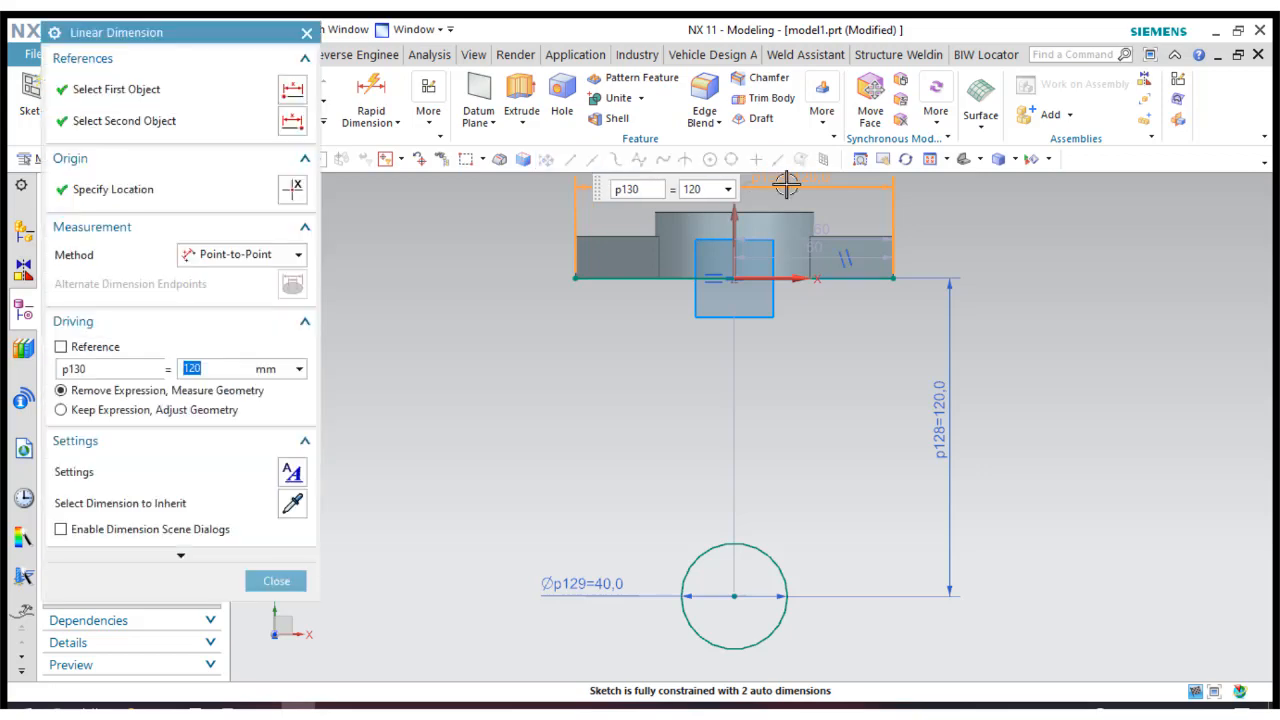
click(275, 582)
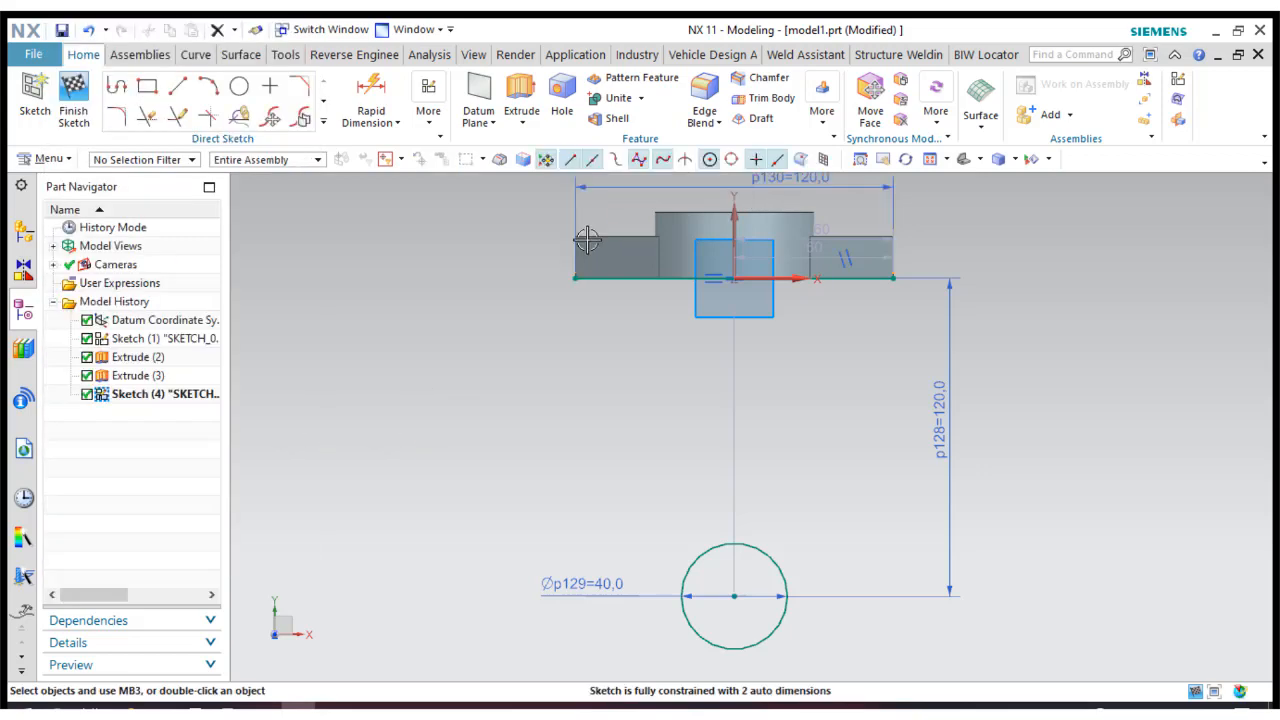
Fix the horizontal distance between the circle's centre and the right end of the upper line at 60 mm.
scroll(577, 274, up, 3)
scroll(575, 276, down, 1)
scroll(448, 272, down, 1)
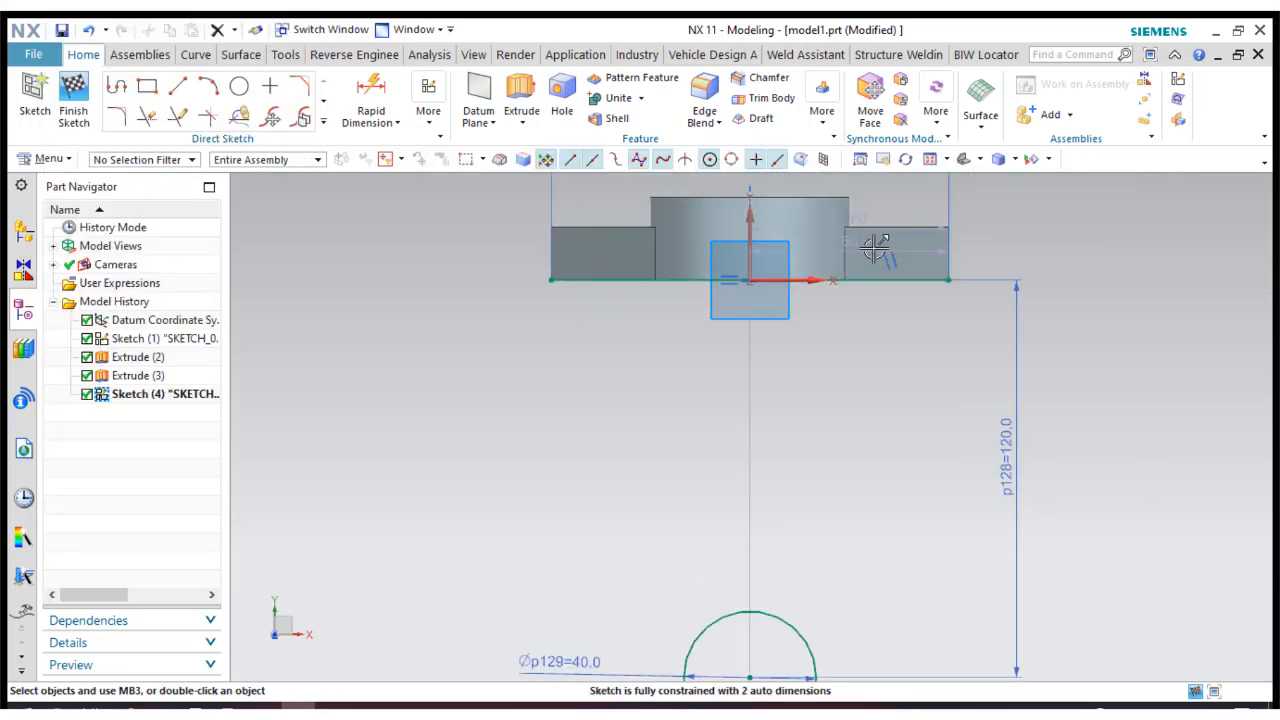
drag(872, 246, 843, 423)
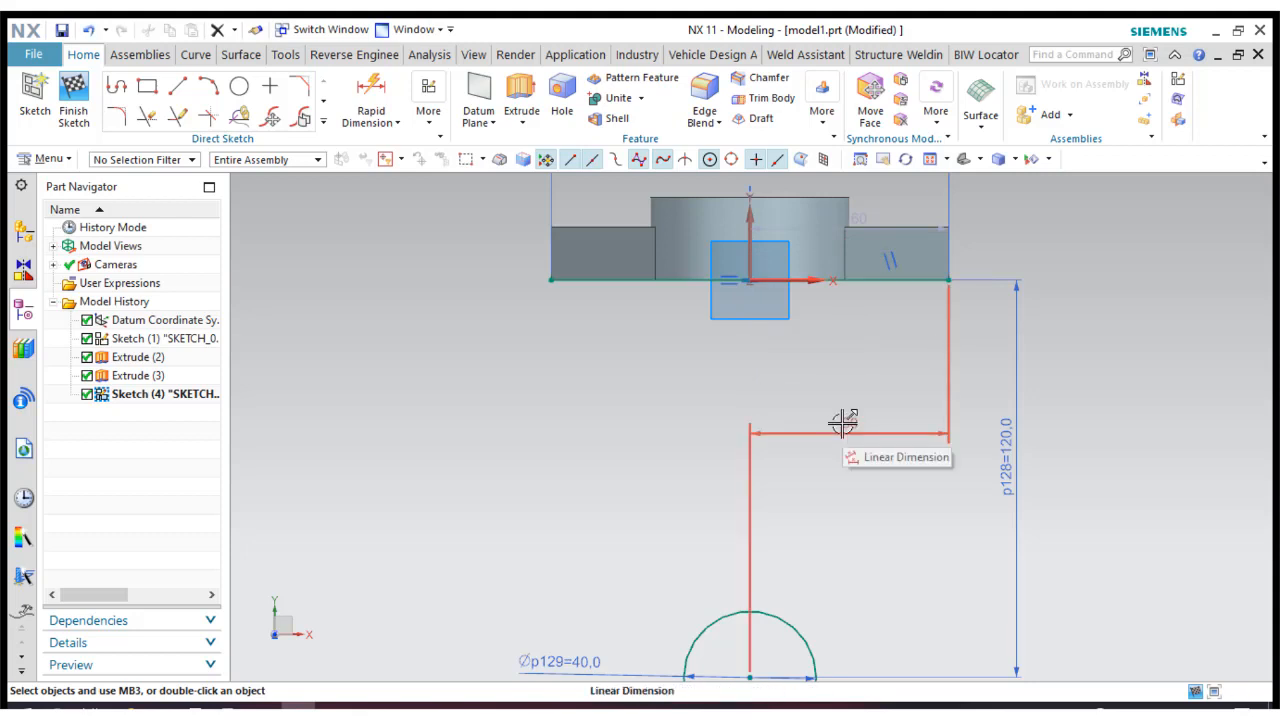
click(843, 424)
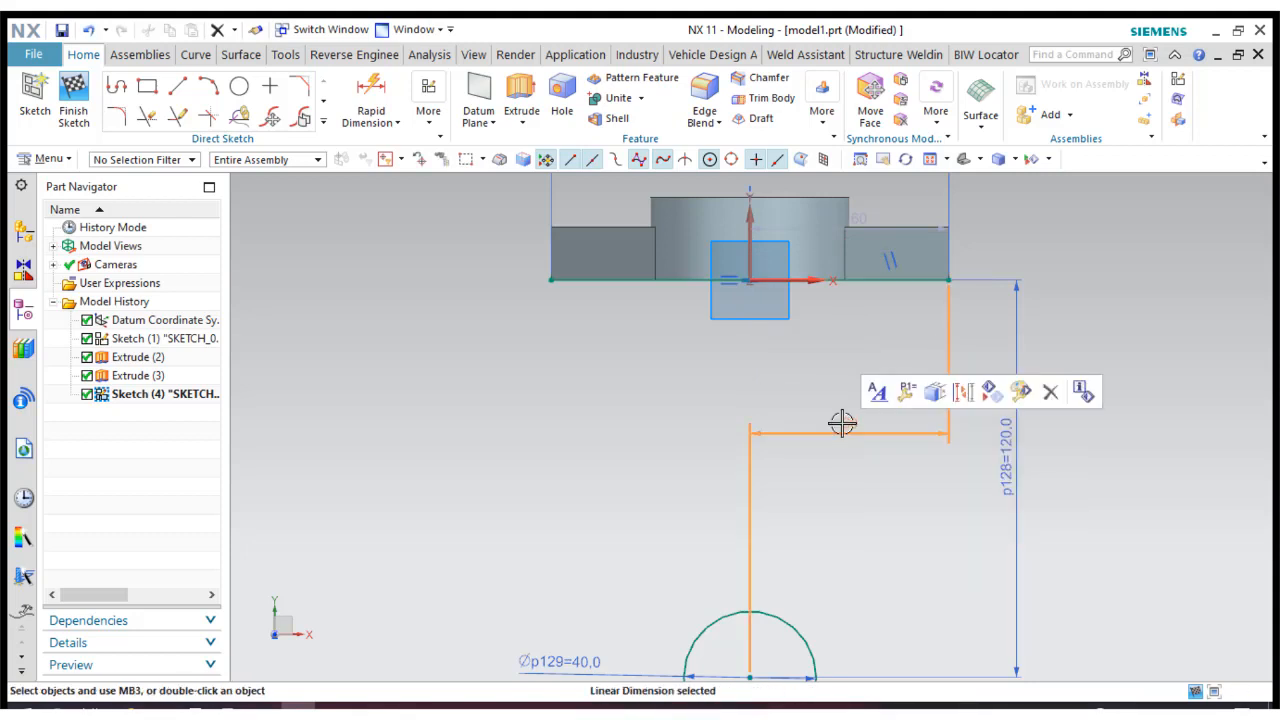
double_click(845, 431)
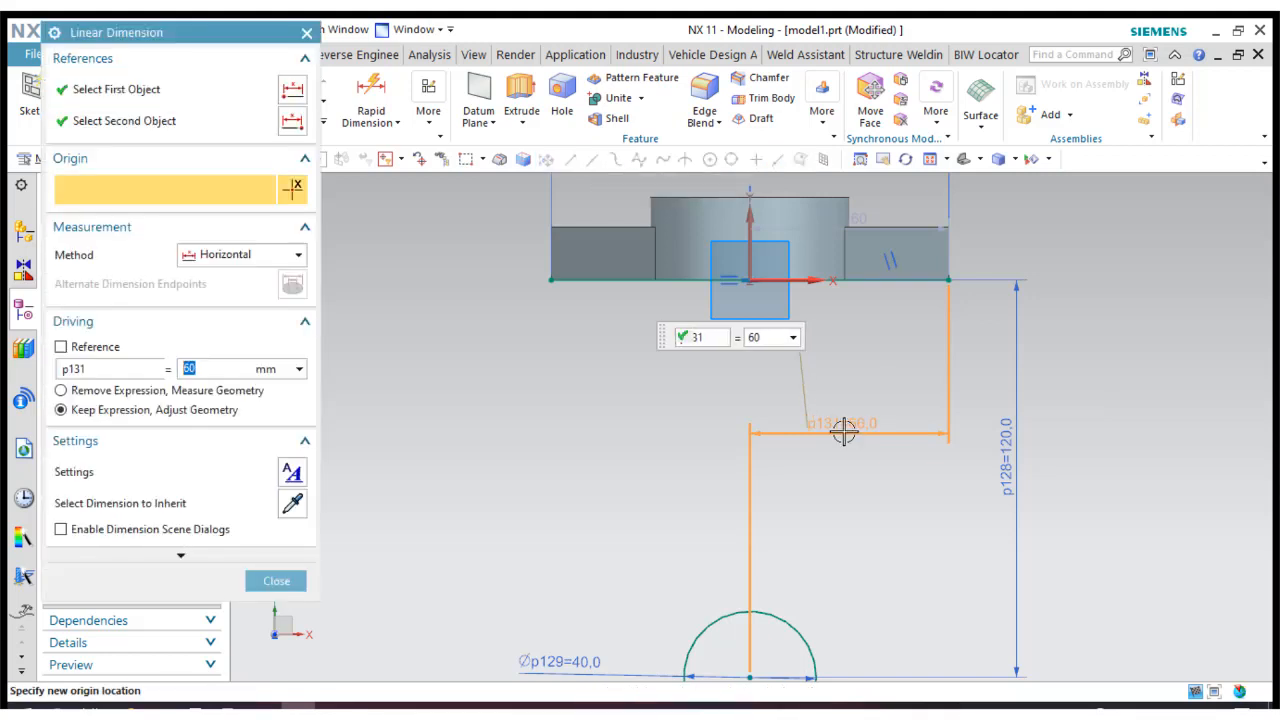
click(277, 582)
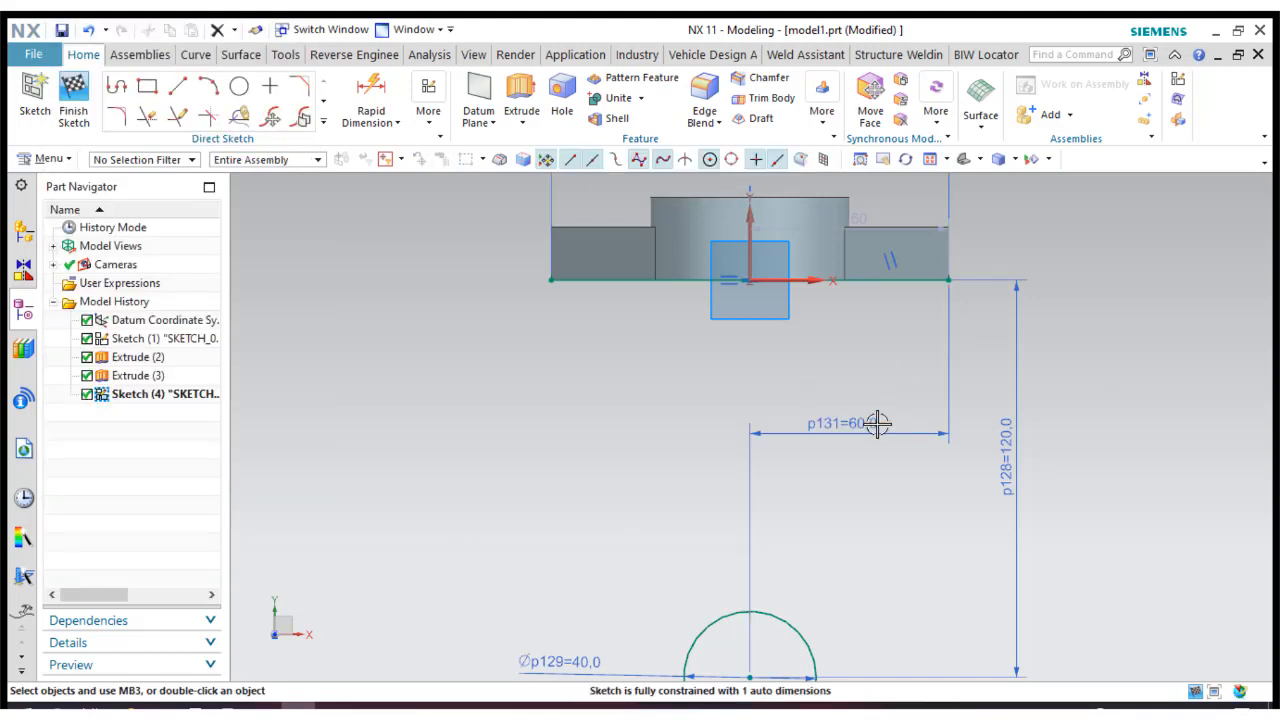
Fix the perpendicular distance from the vertical axis to the upper line's right end at 60 mm.
drag(845, 275, 847, 338)
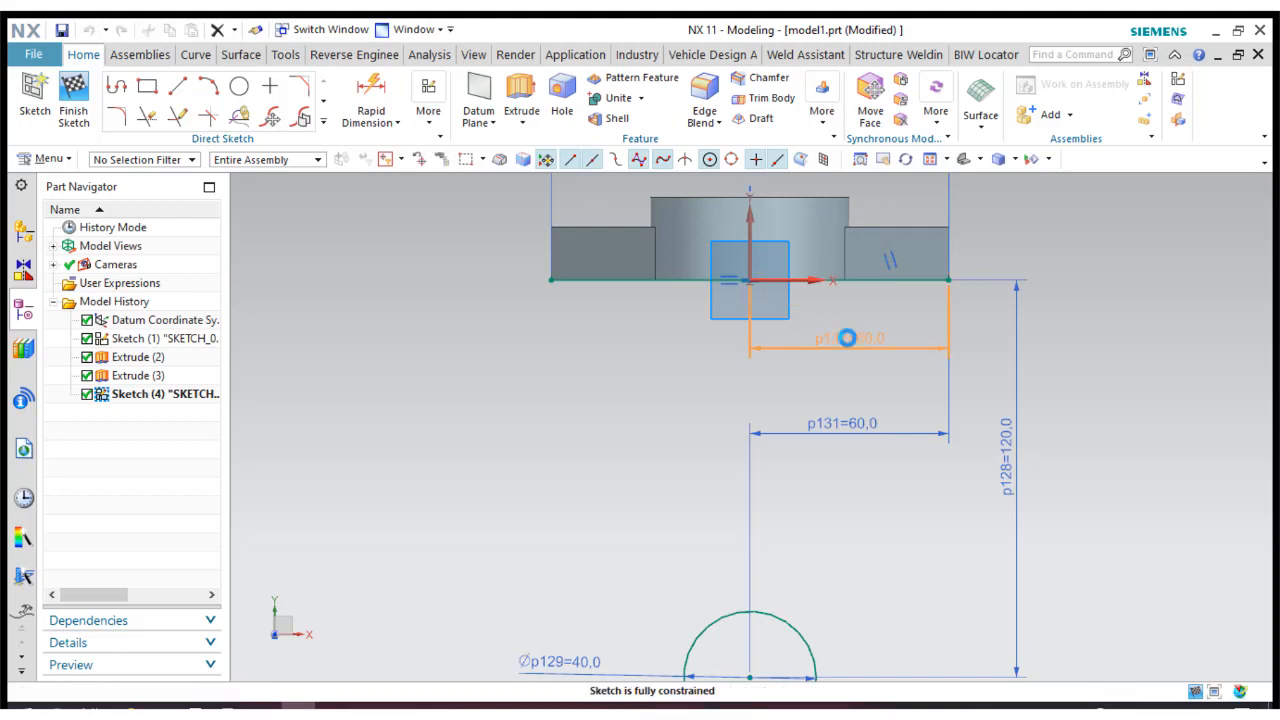
double_click(846, 338)
click(252, 551)
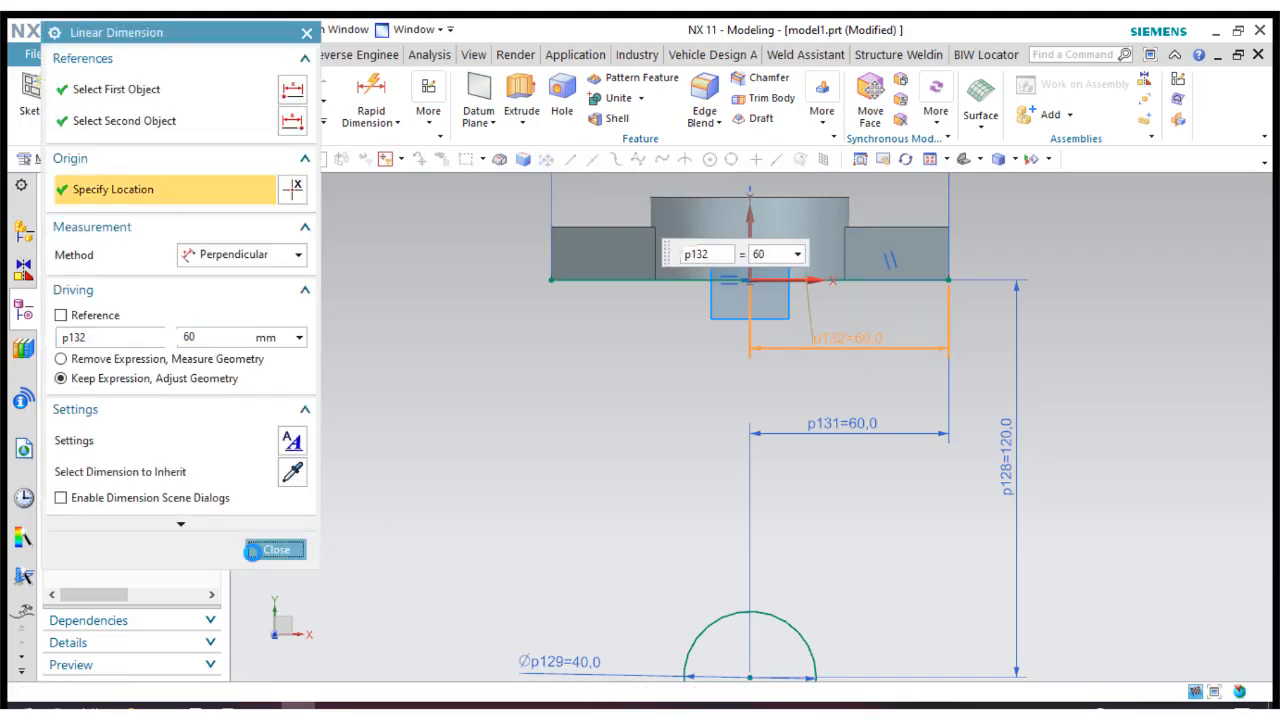
Draw two slanted lines joining the upper line's ends to the 40 mm circle, the left one tangent to it.
click(177, 88)
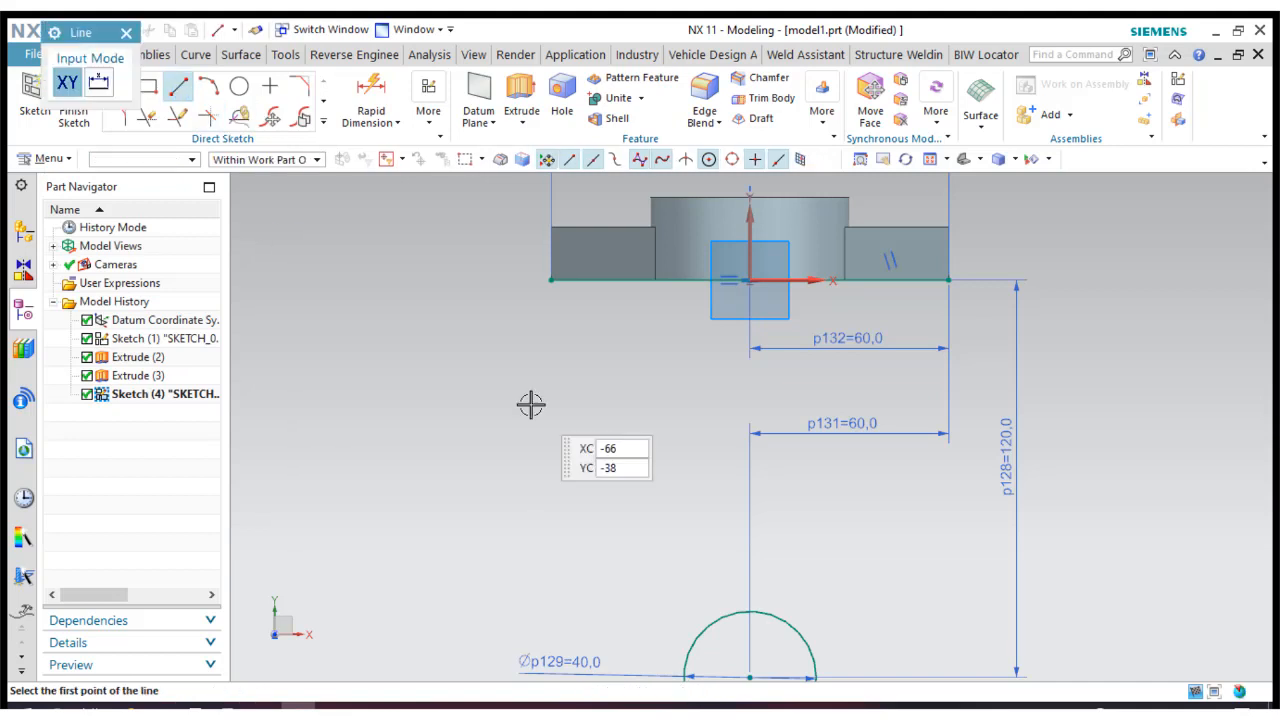
scroll(529, 330, up, 2)
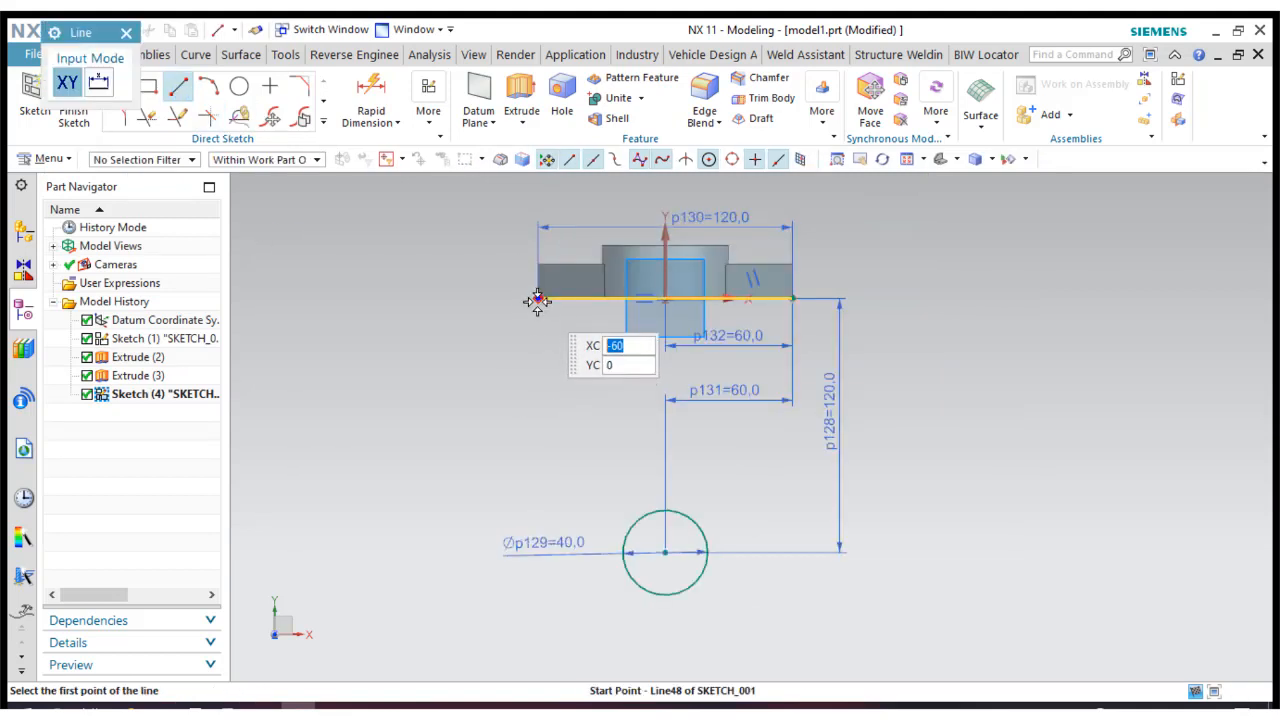
click(538, 299)
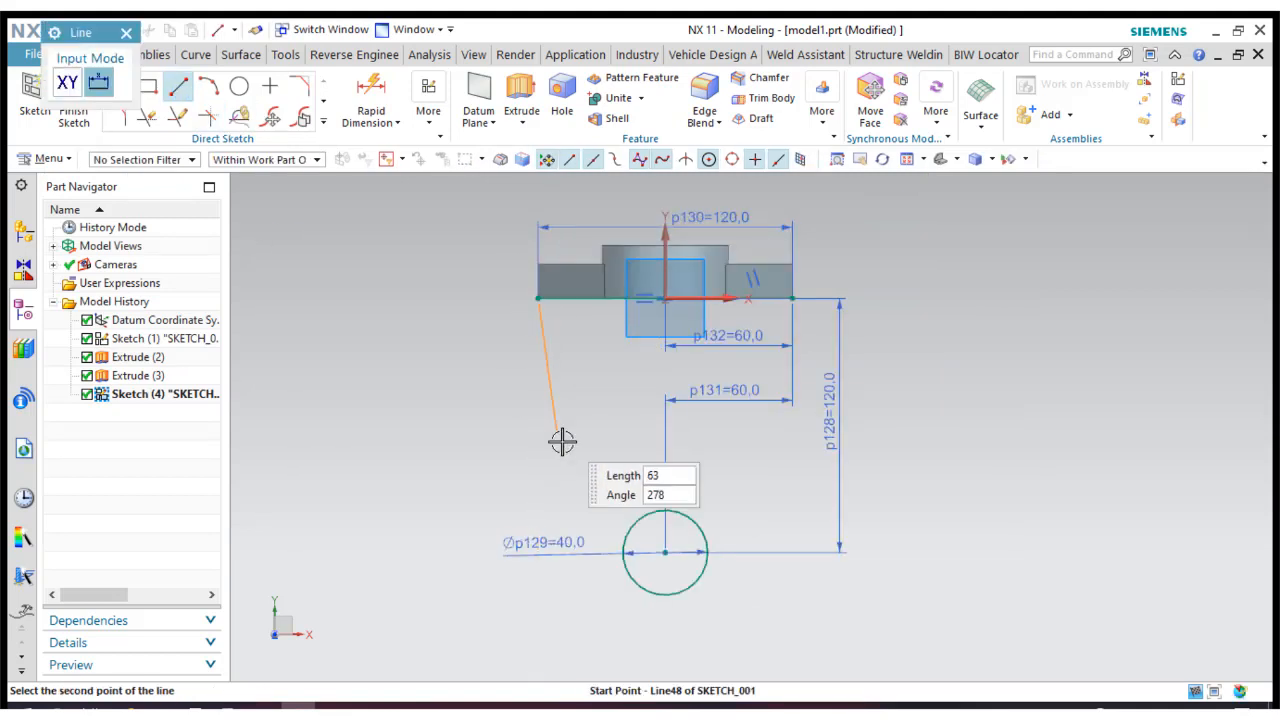
click(621, 558)
click(700, 576)
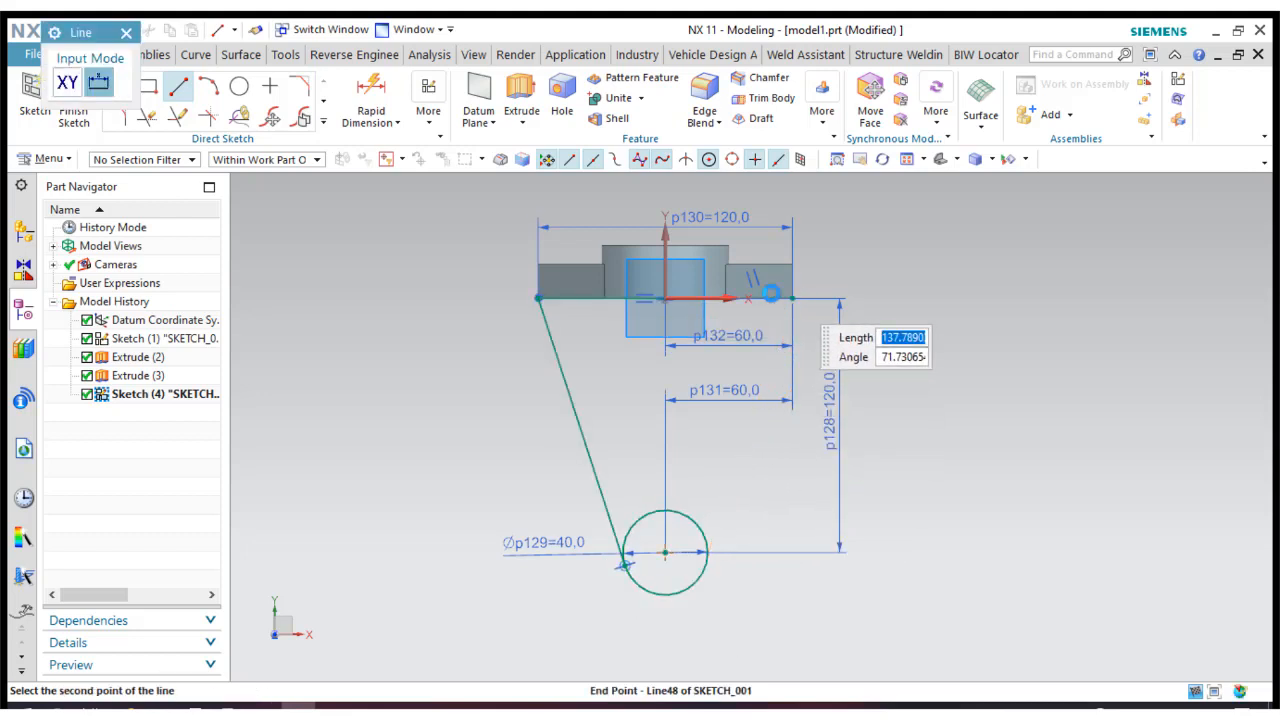
click(791, 296)
click(127, 32)
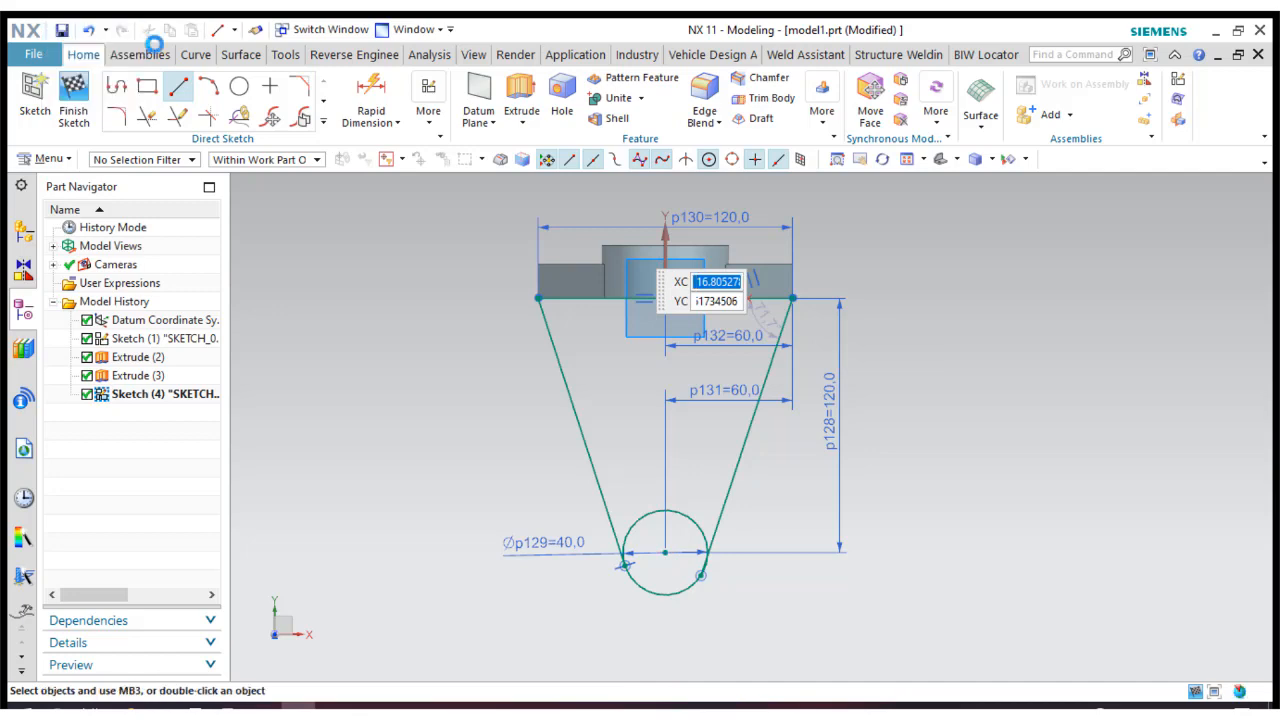
Make the right slanted line tangent to the 40 mm circle and move both 60 mm dimensions clear of the profile.
click(430, 112)
click(656, 162)
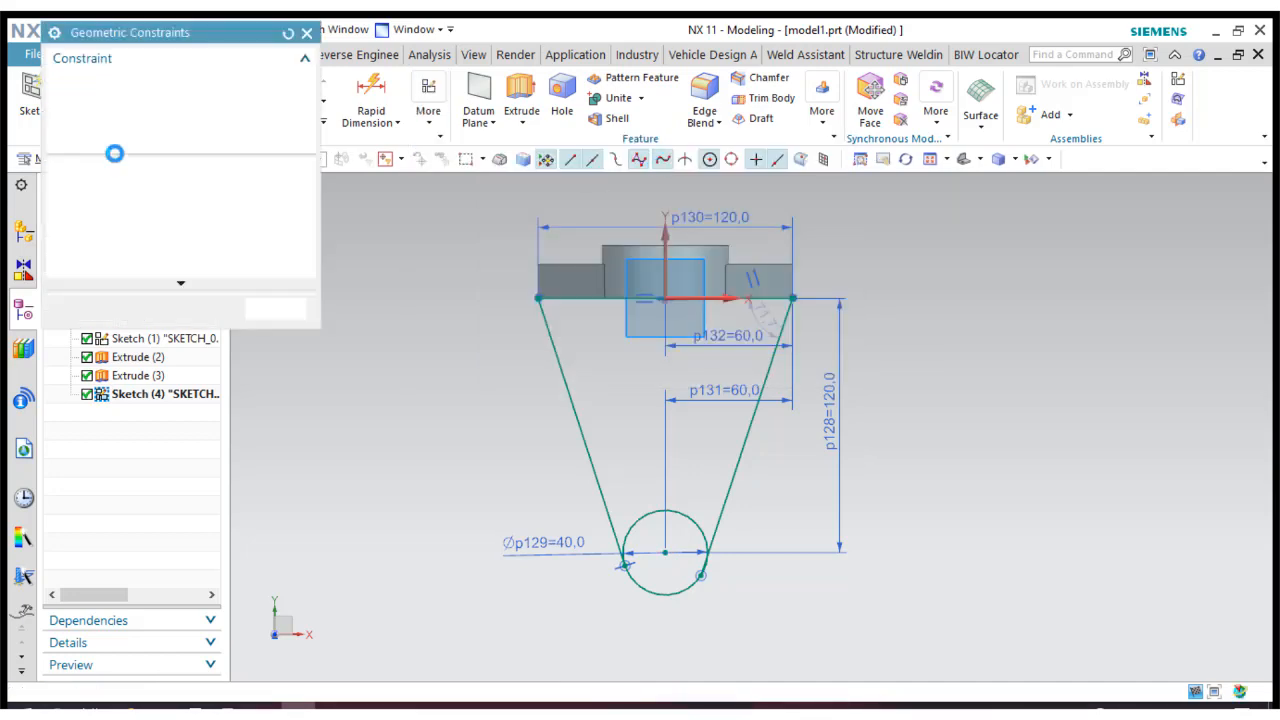
click(730, 497)
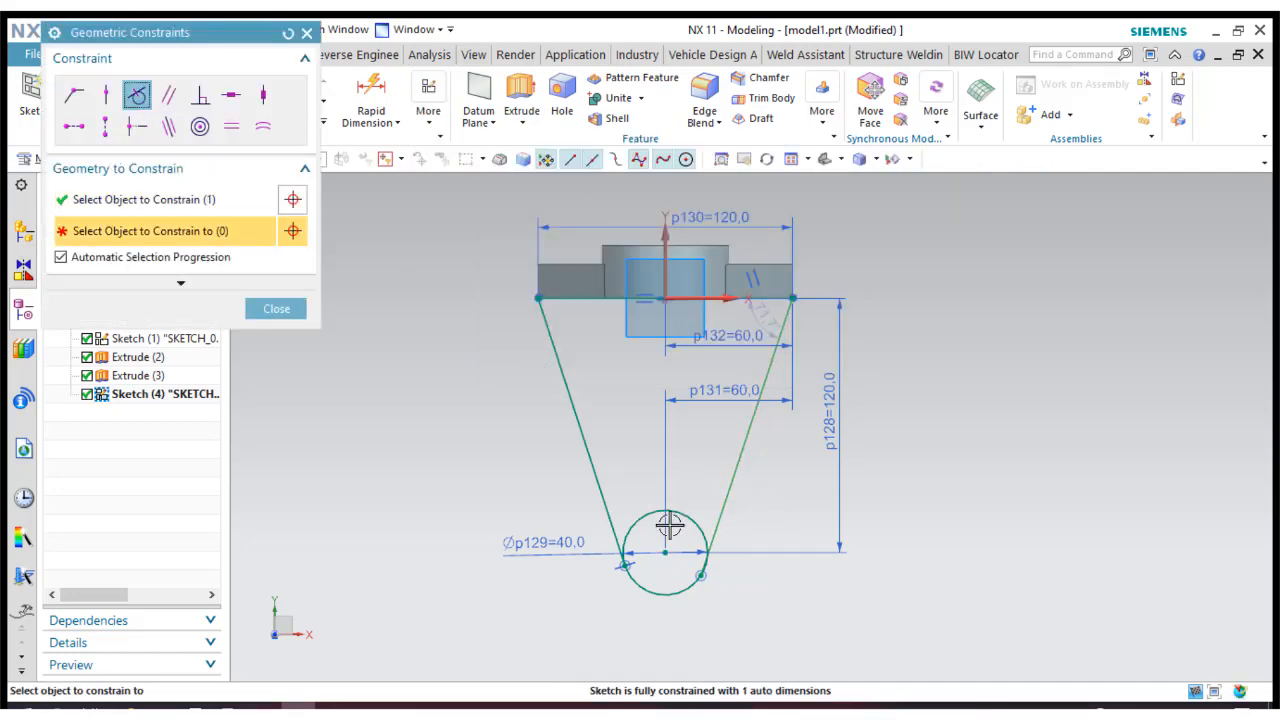
click(686, 519)
click(277, 309)
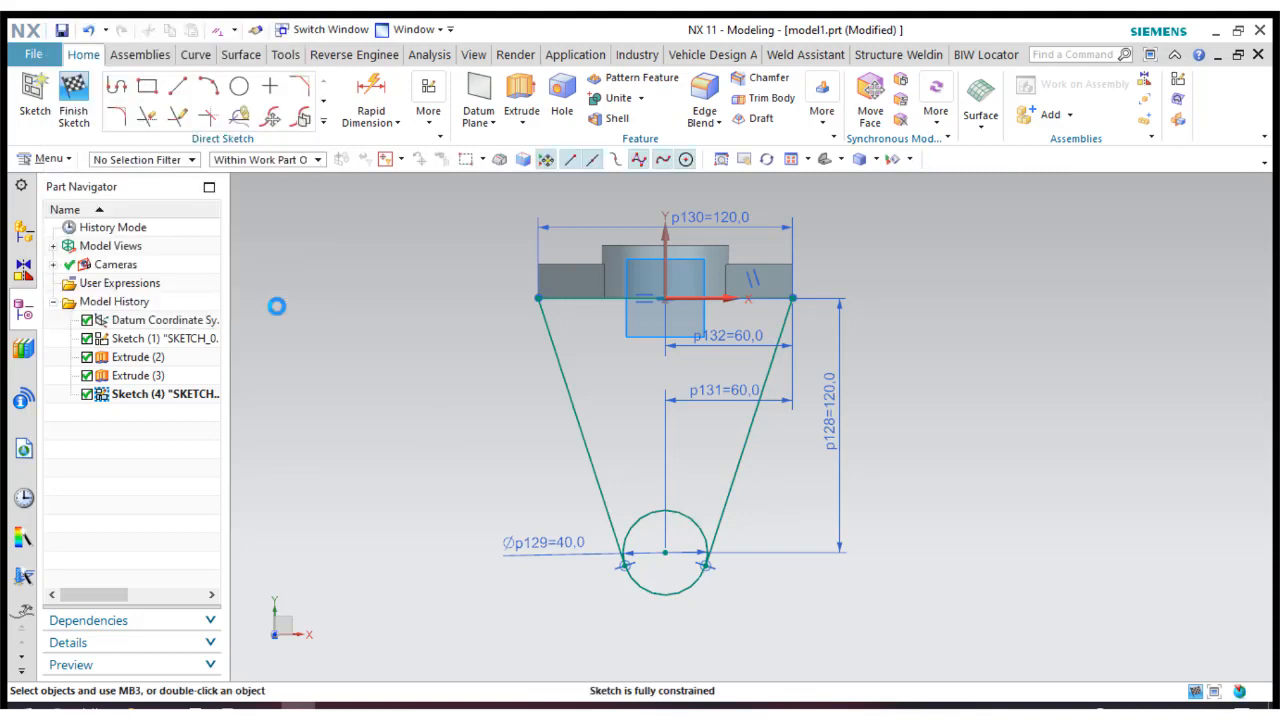
drag(709, 406, 743, 628)
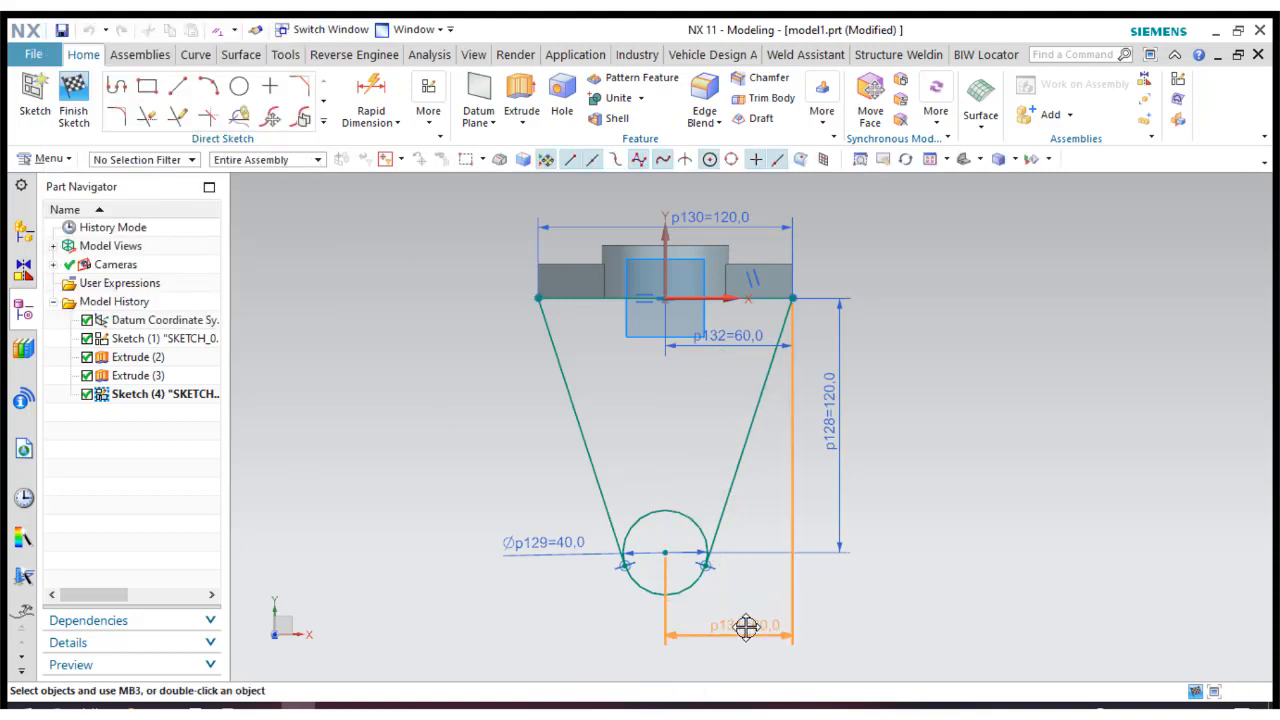
drag(720, 345, 721, 238)
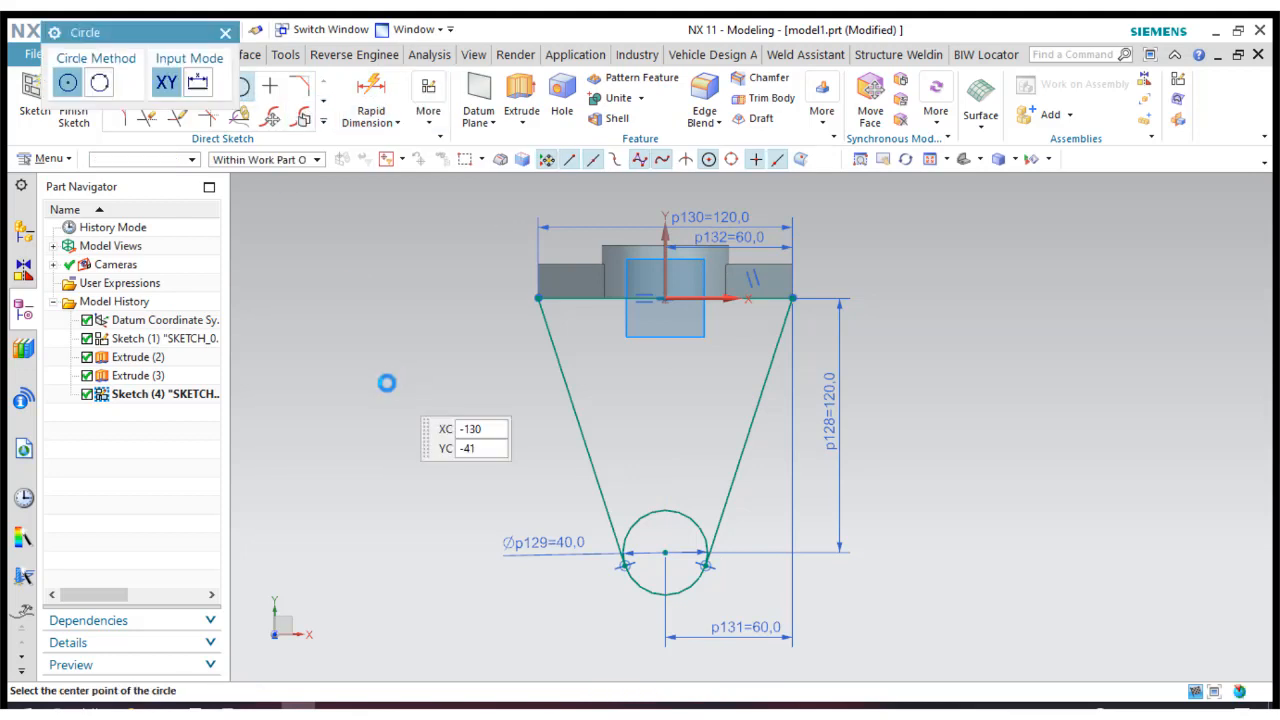
Draw a circle to the left of the profile and set its diameter to 18 mm.
click(387, 383)
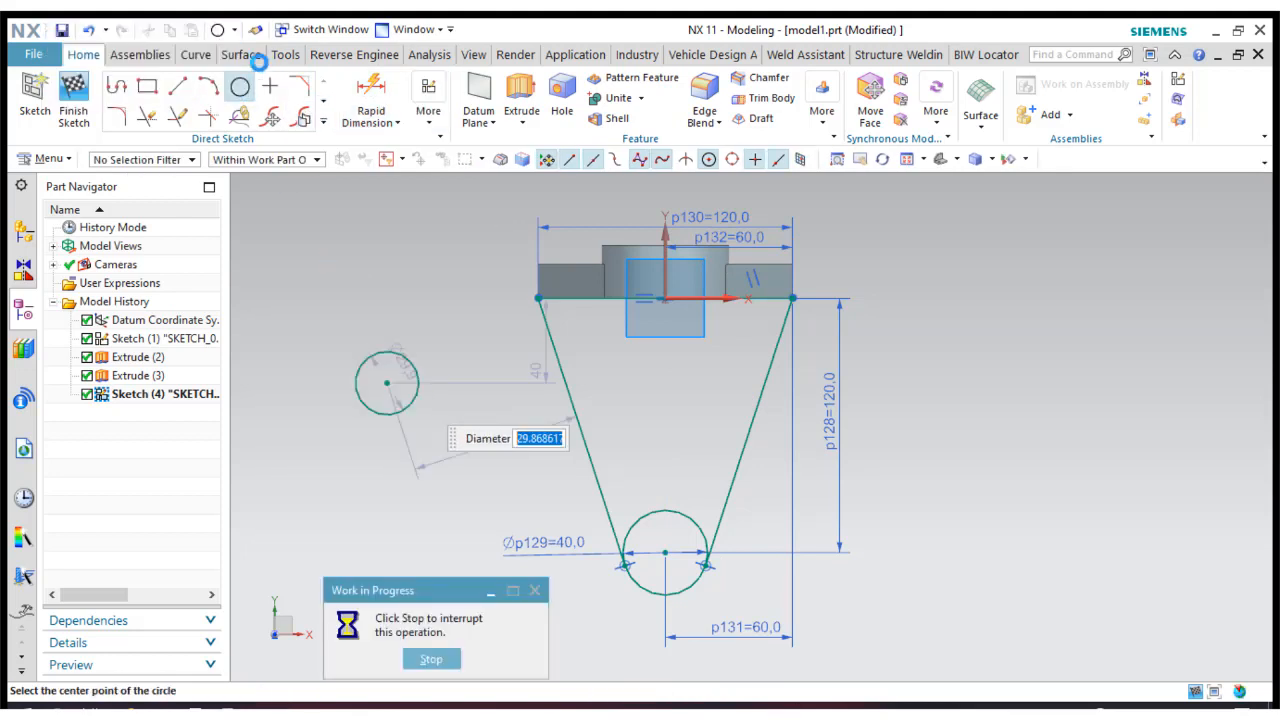
click(226, 33)
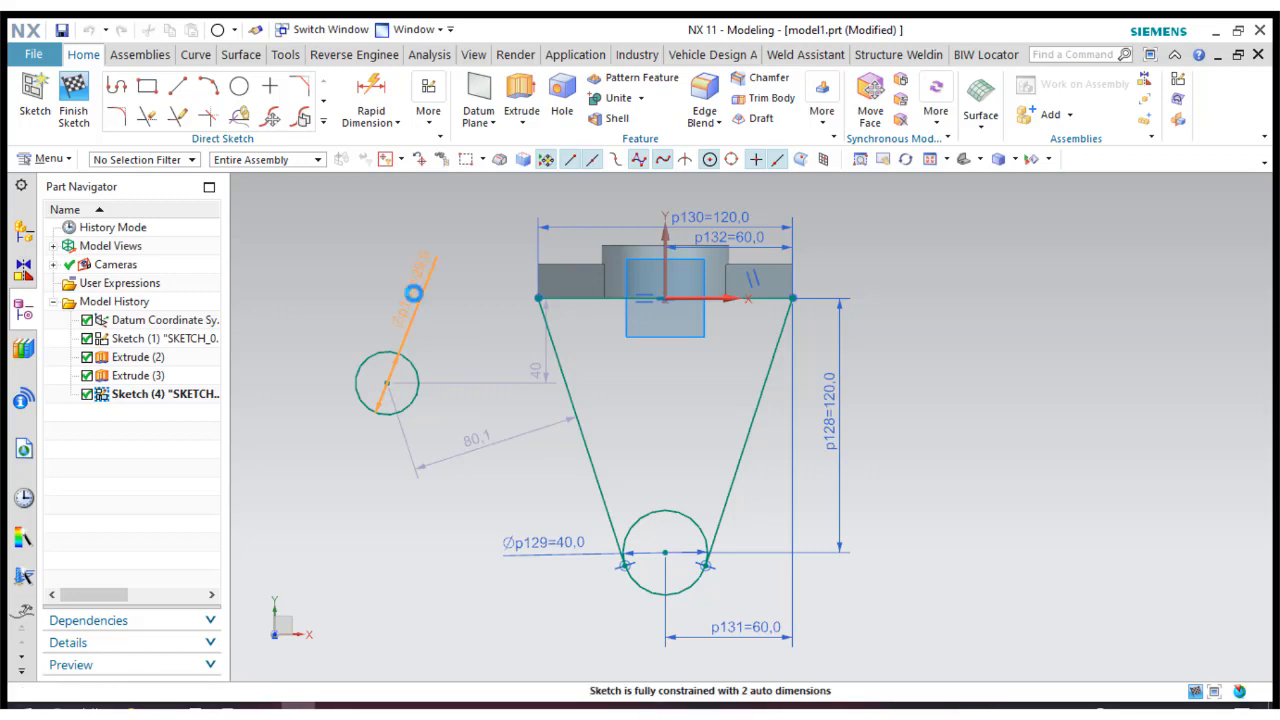
double_click(413, 293)
text(18)
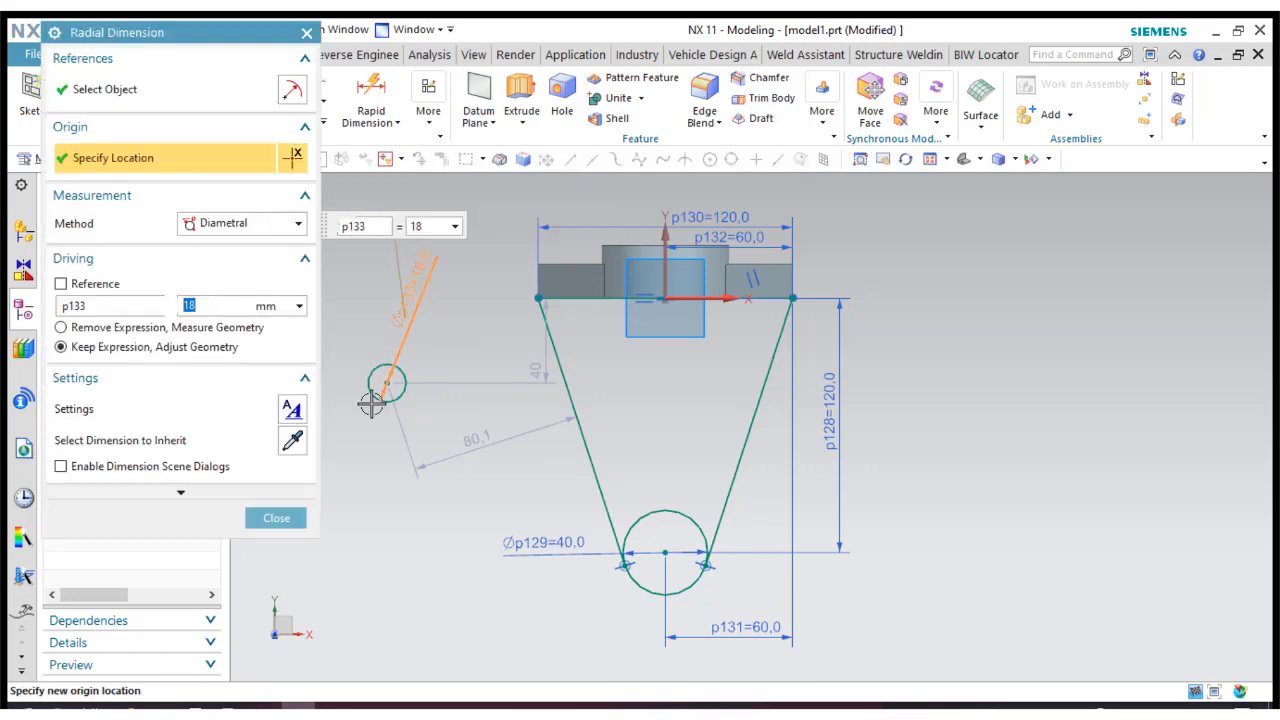
click(298, 520)
Make the 18 mm circle concentric with the 40 mm circle and finish the sketch.
click(429, 112)
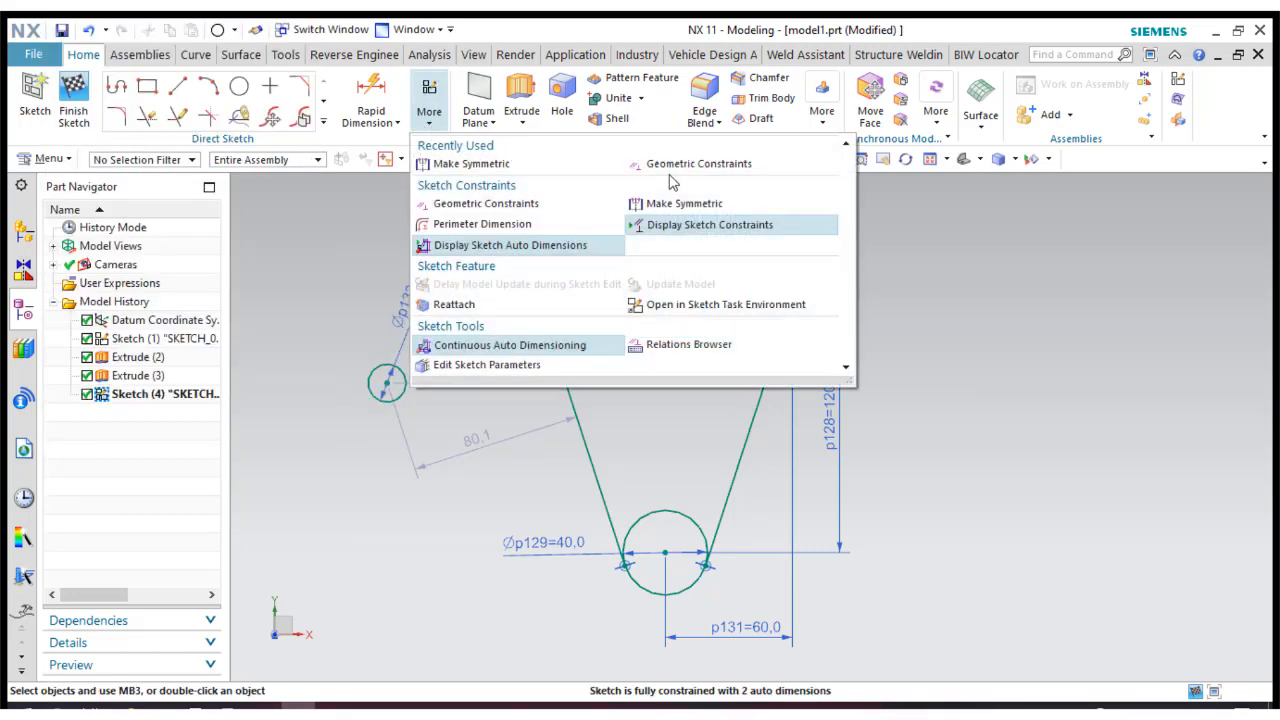
click(700, 166)
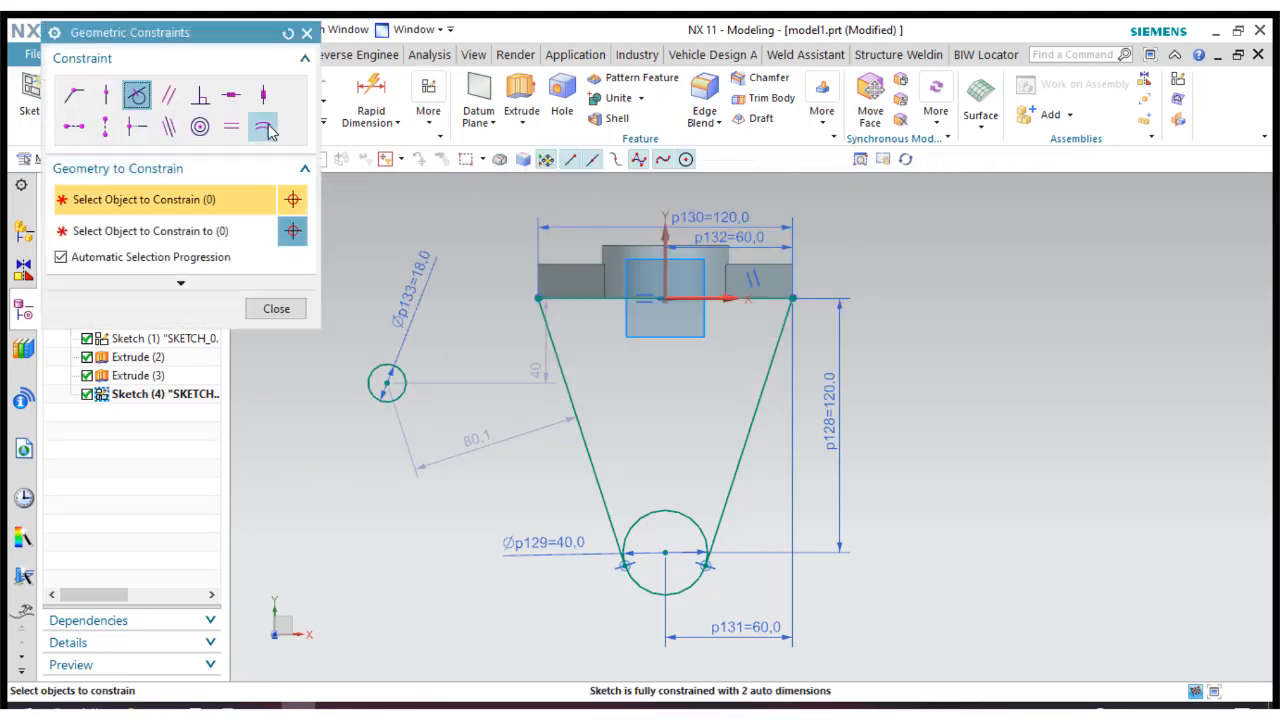
click(199, 126)
click(396, 378)
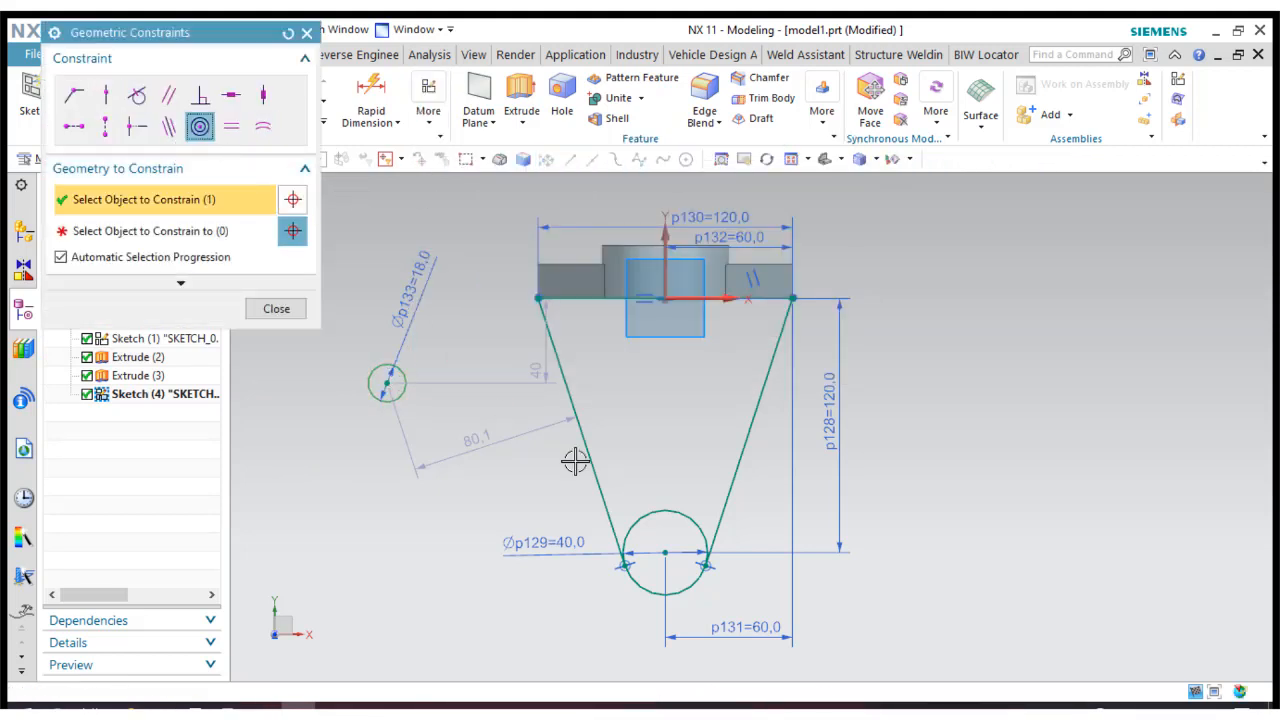
click(666, 510)
click(277, 309)
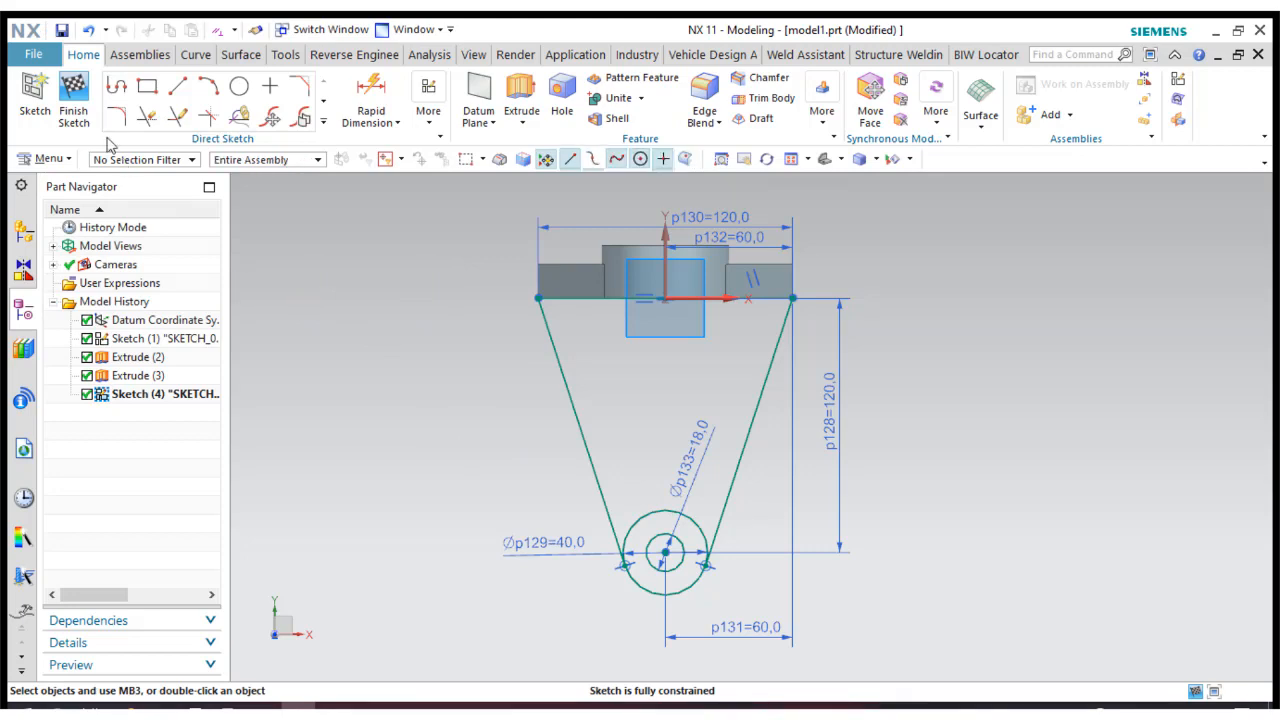
click(73, 112)
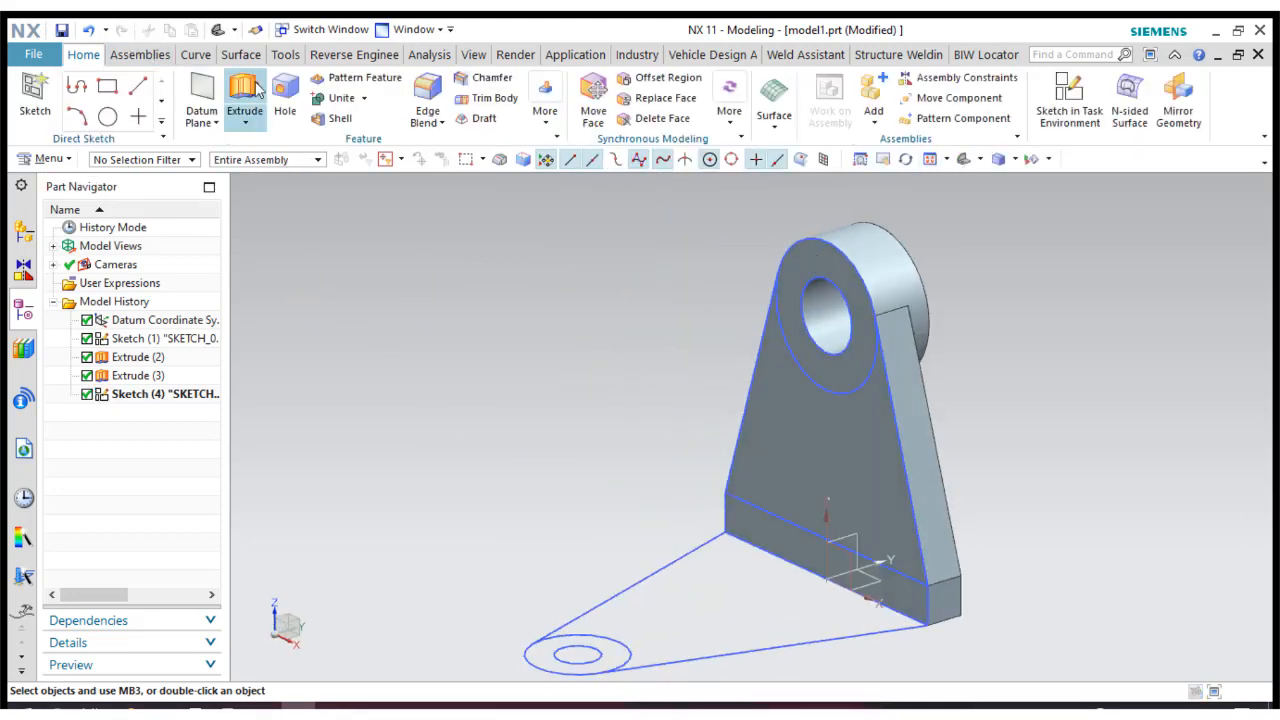
Extrude the tapered base region between the upright web and the 40 mm circle by 16 mm, united with the bracket body.
scroll(568, 247, down, 2)
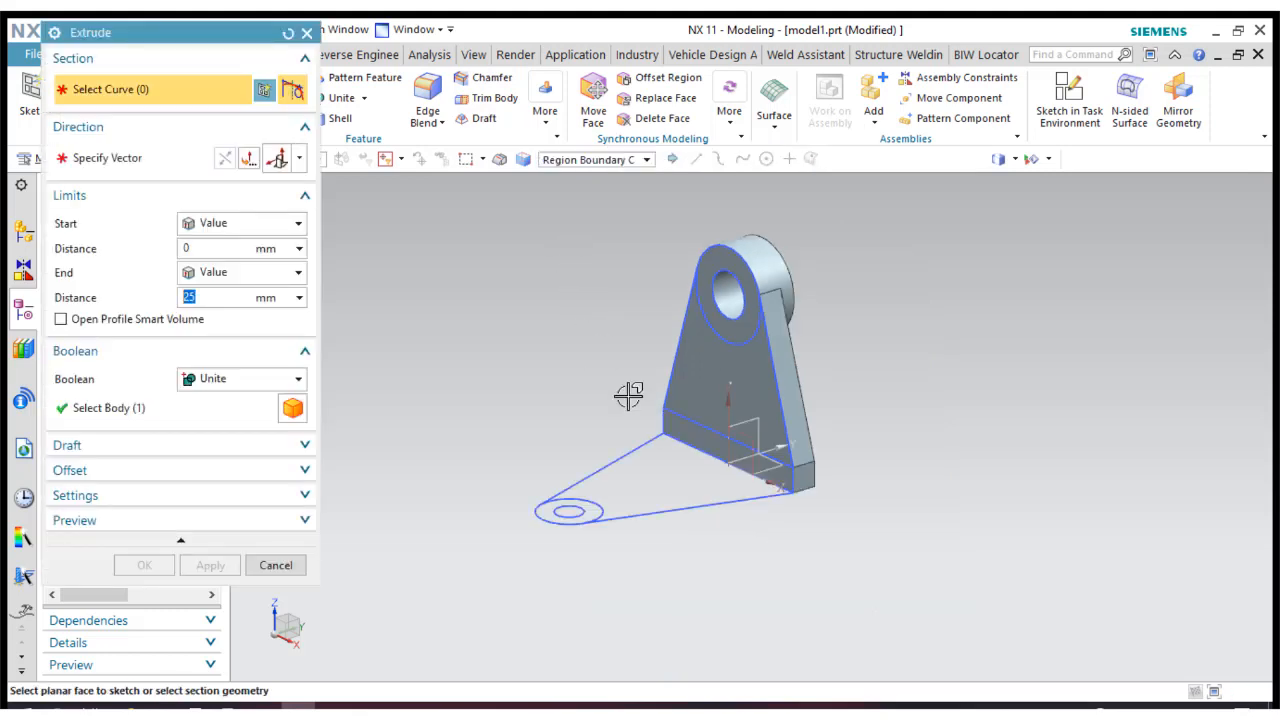
click(651, 477)
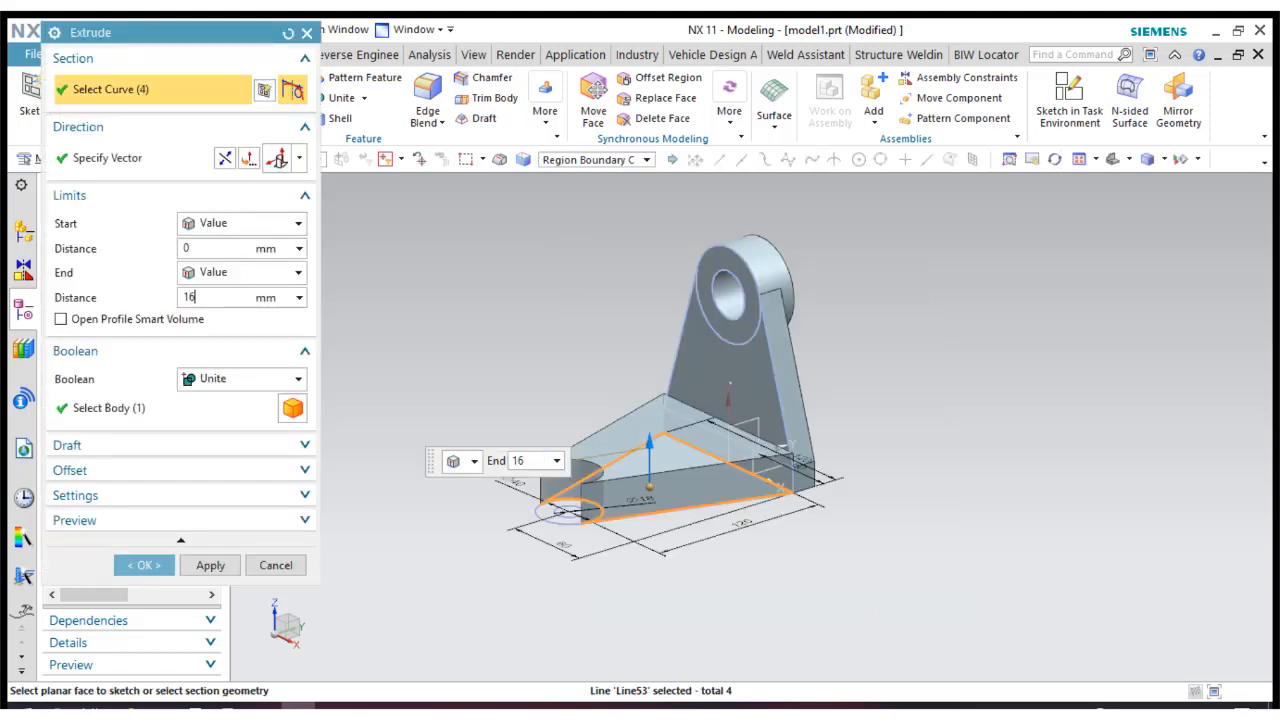
key(Return)
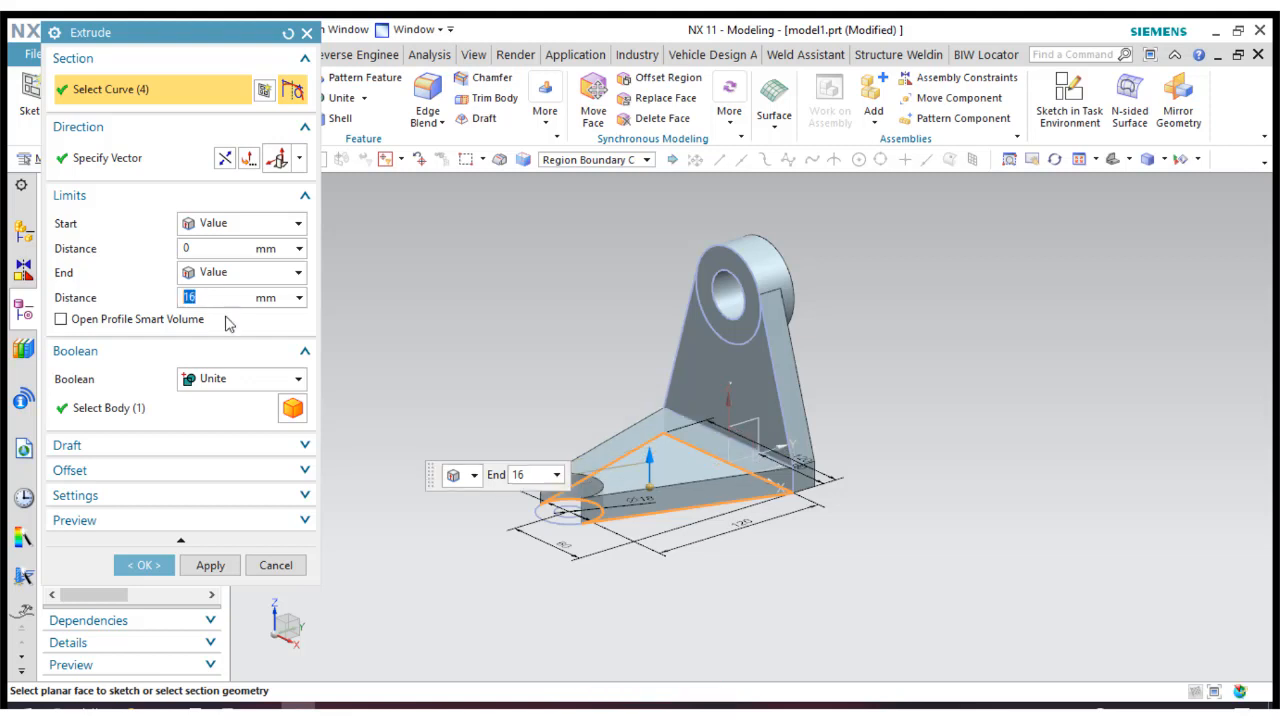
click(207, 566)
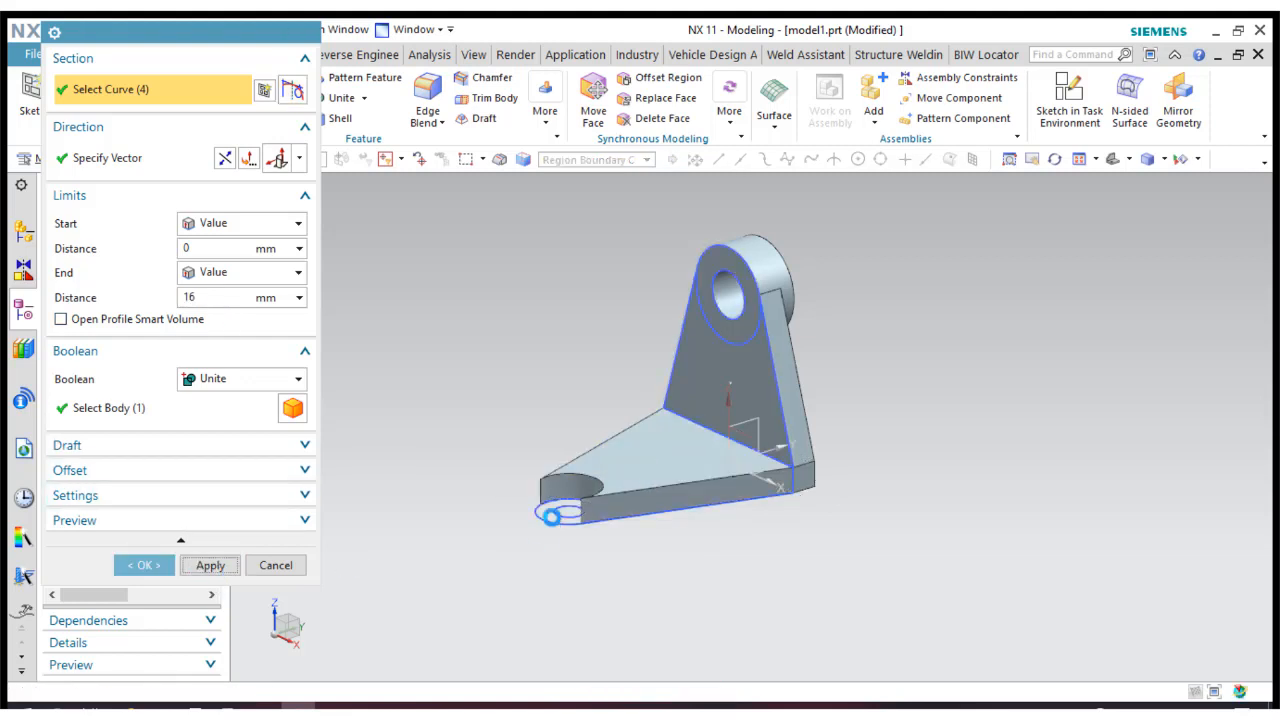
Extrude the ring region between the 18 mm and 40 mm circles by 21 mm, united with the bracket body.
click(546, 508)
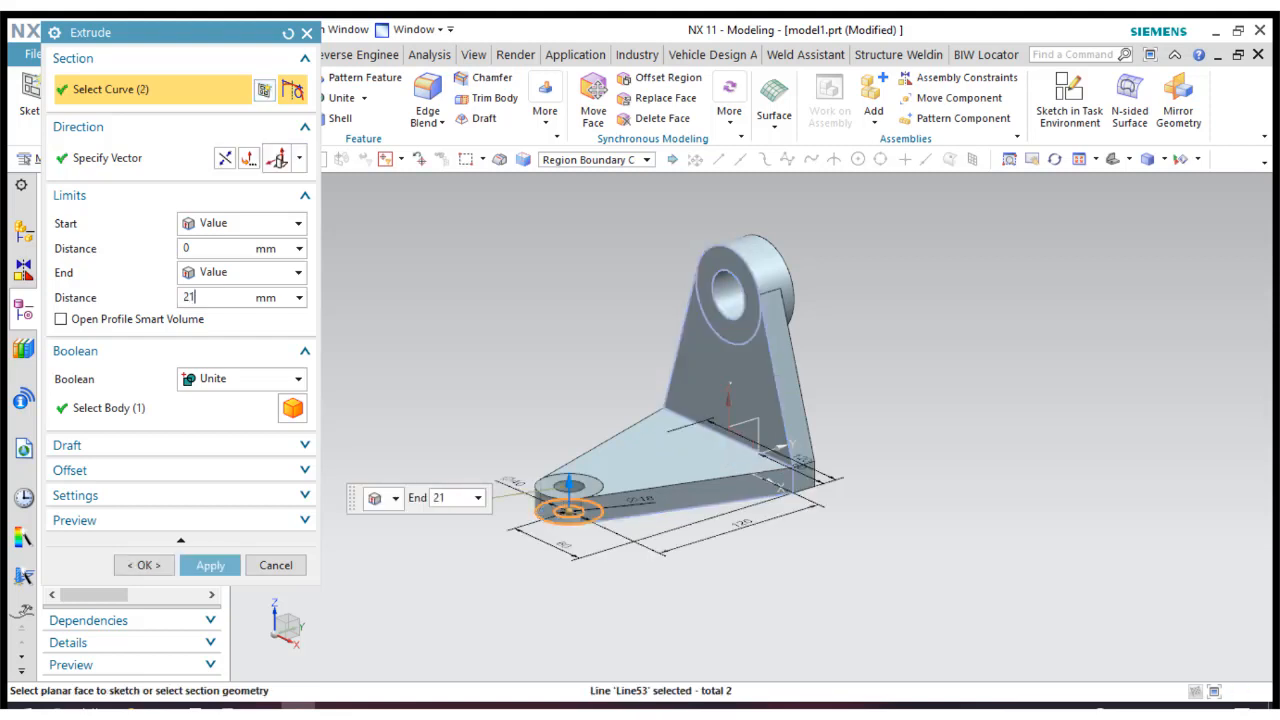
key(Return)
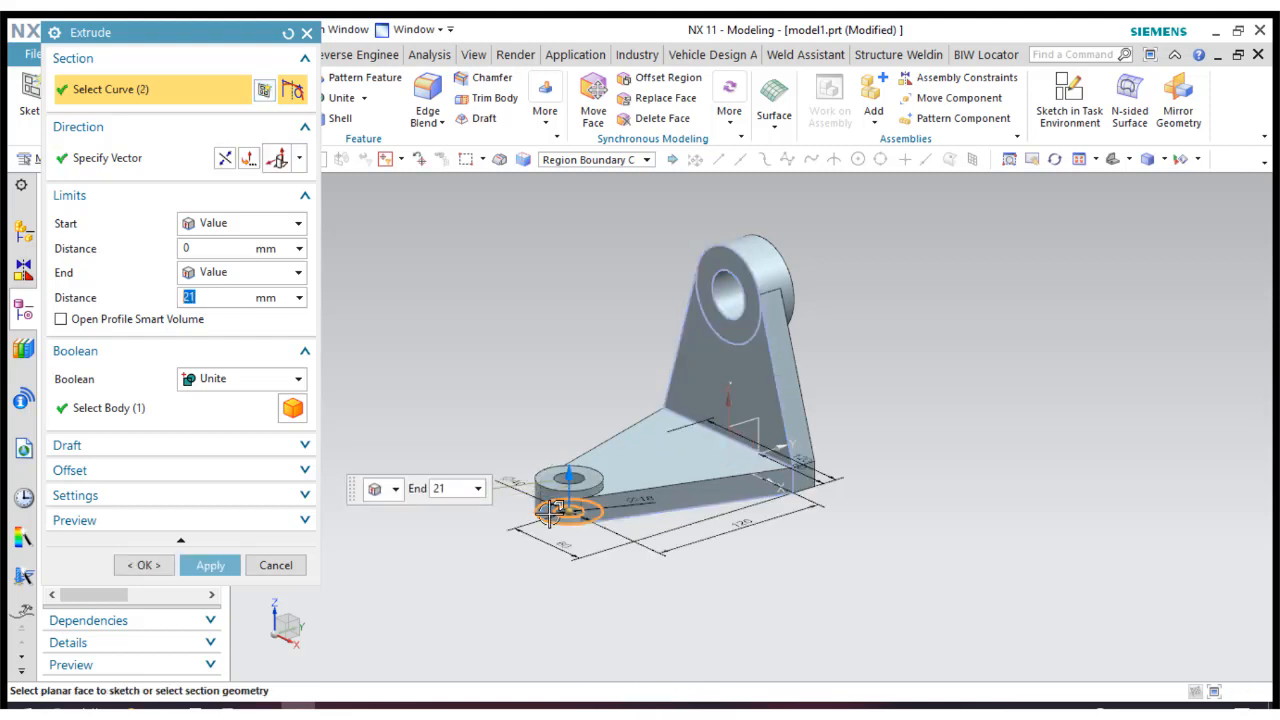
click(141, 566)
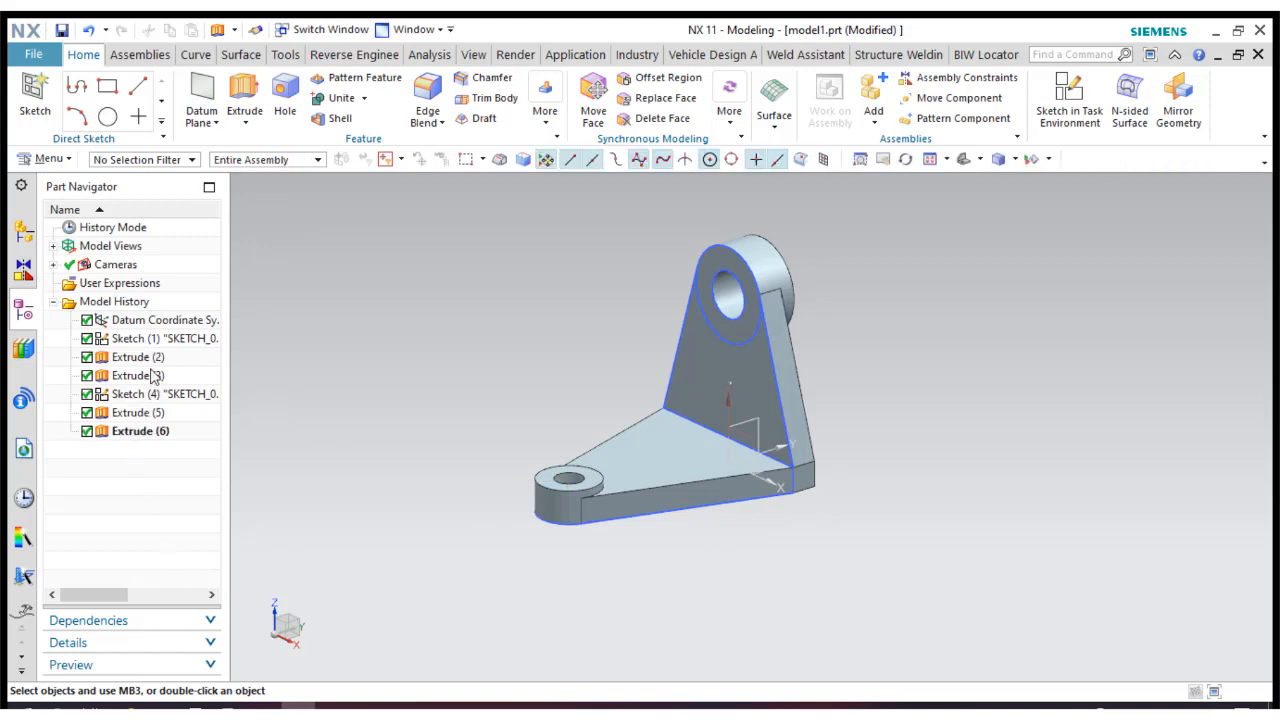
Hide both the upright web sketch and the base plate sketch.
right_click(156, 344)
click(192, 108)
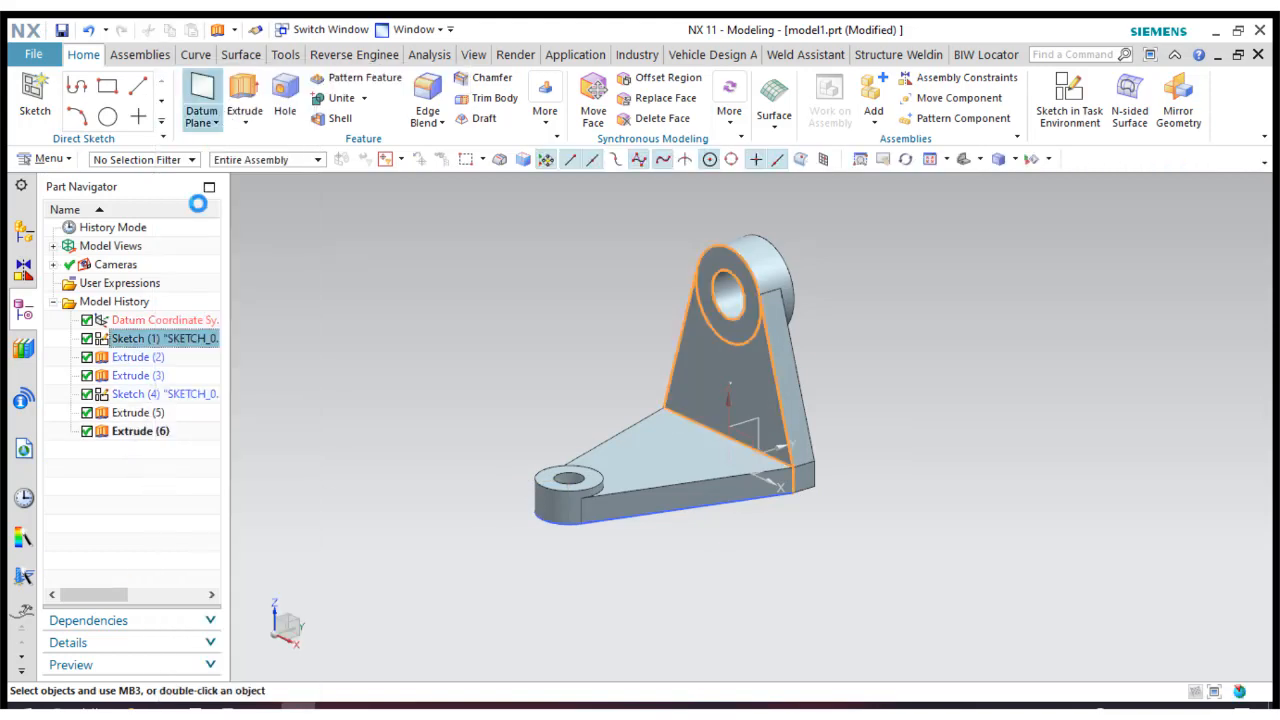
right_click(145, 402)
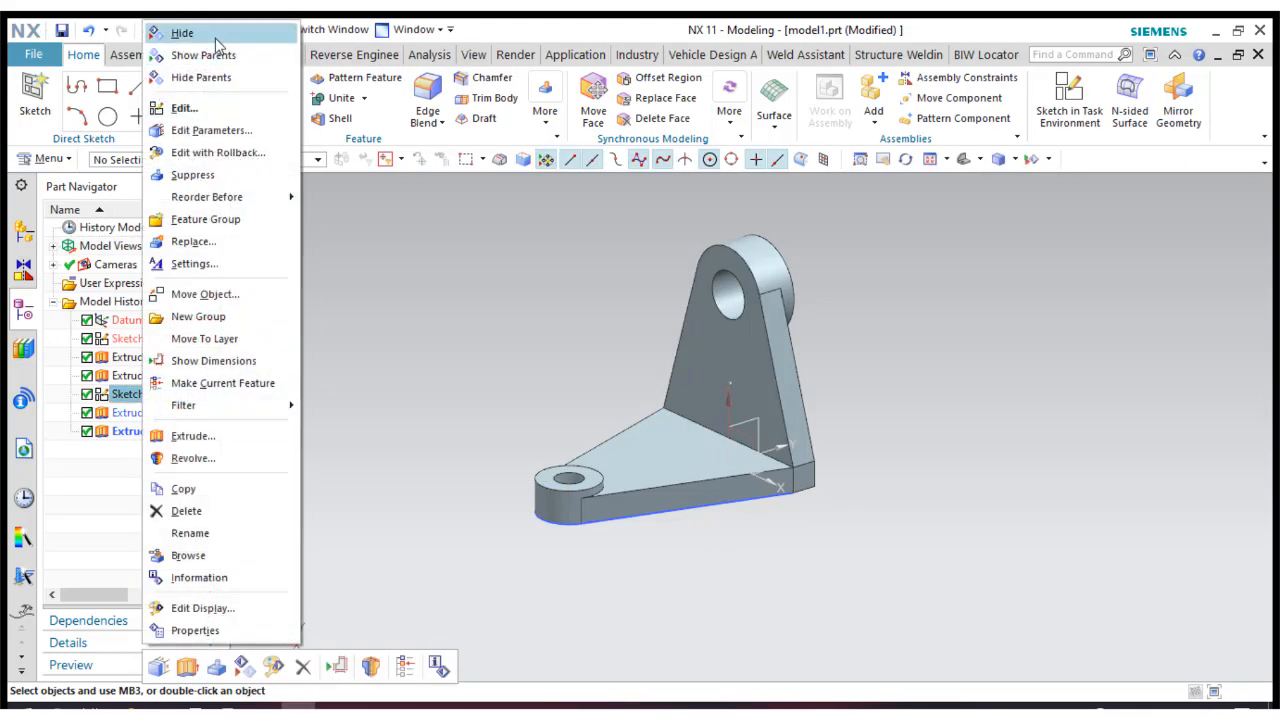
click(210, 31)
scroll(583, 231, up, 2)
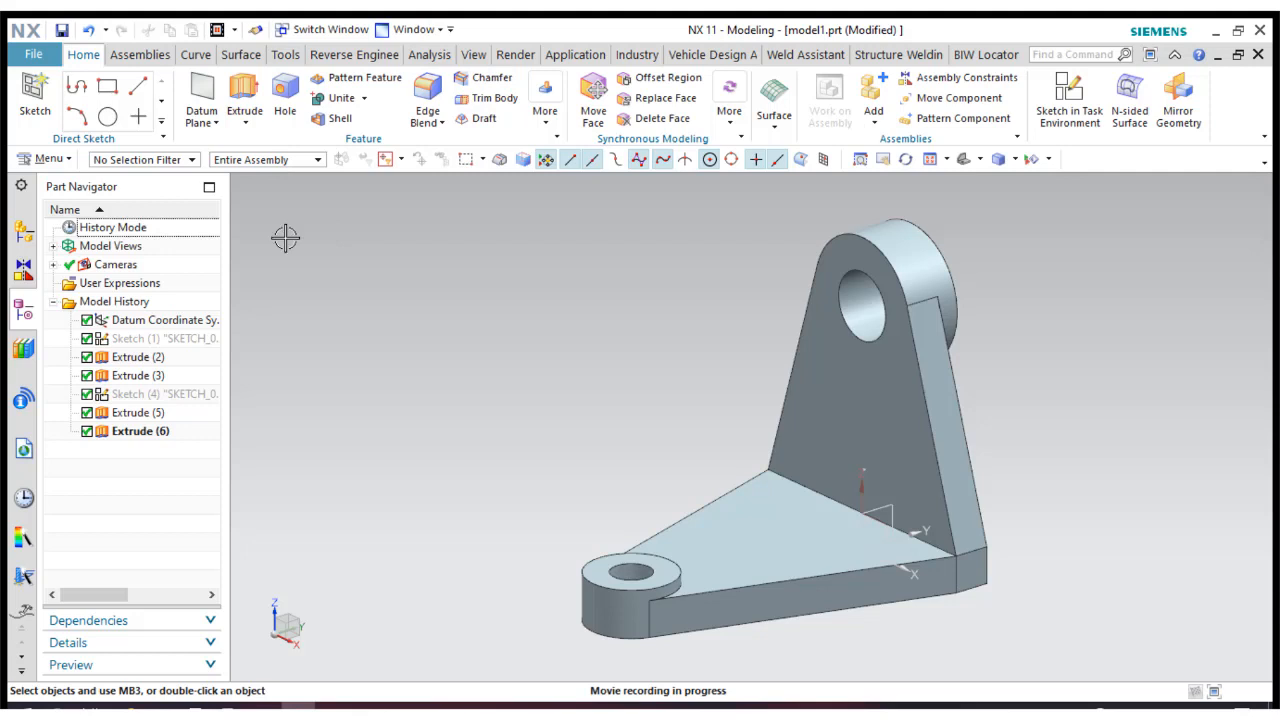
Create a sketch on the YZ plane of the datum coordinate system.
click(35, 95)
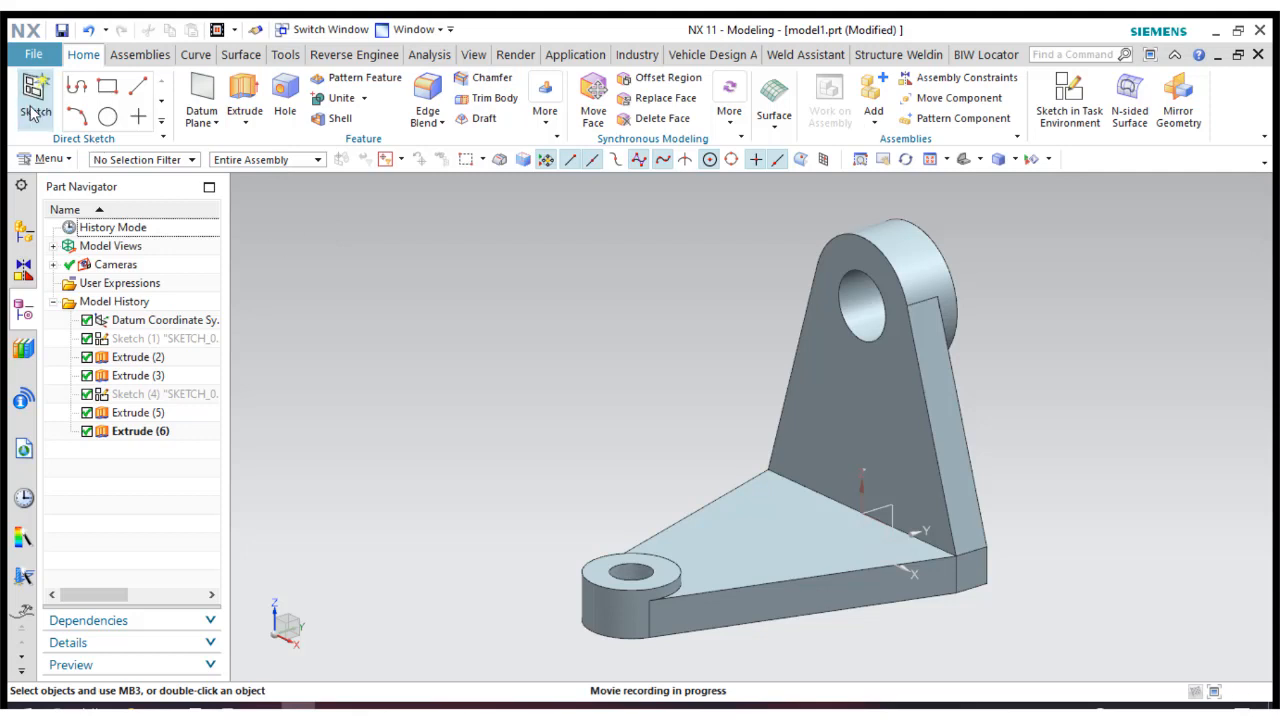
click(887, 507)
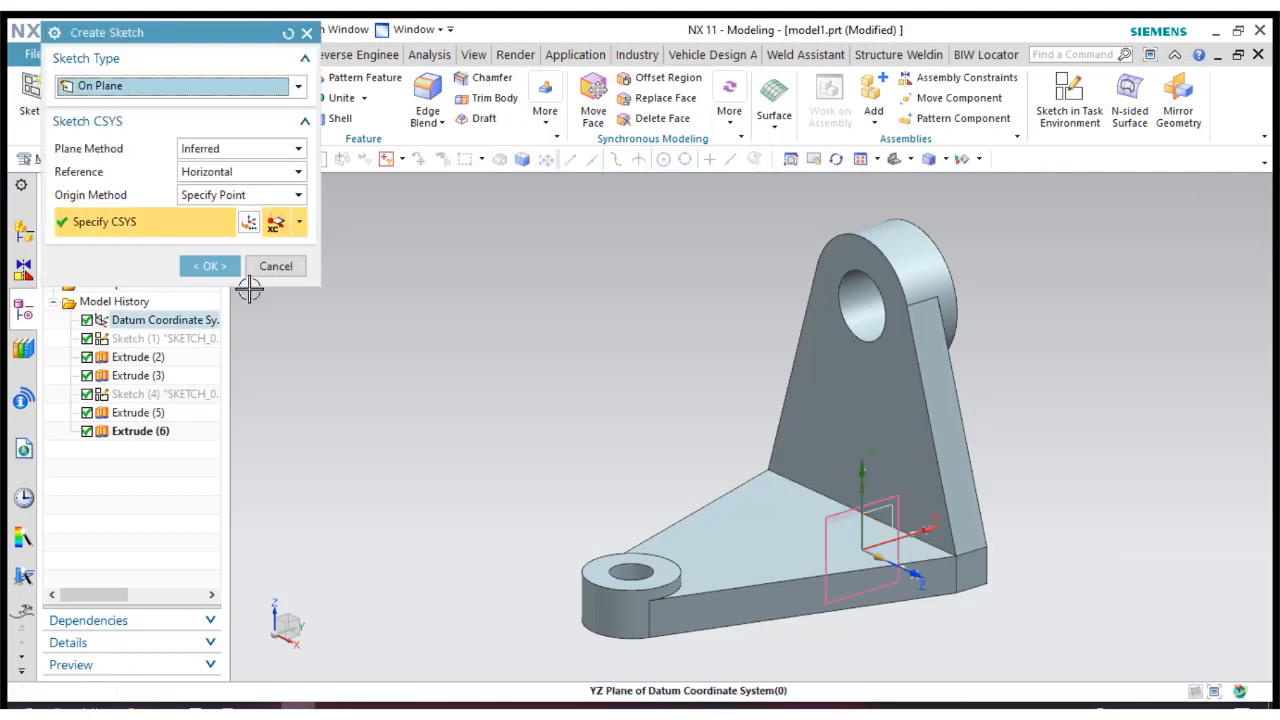
click(210, 266)
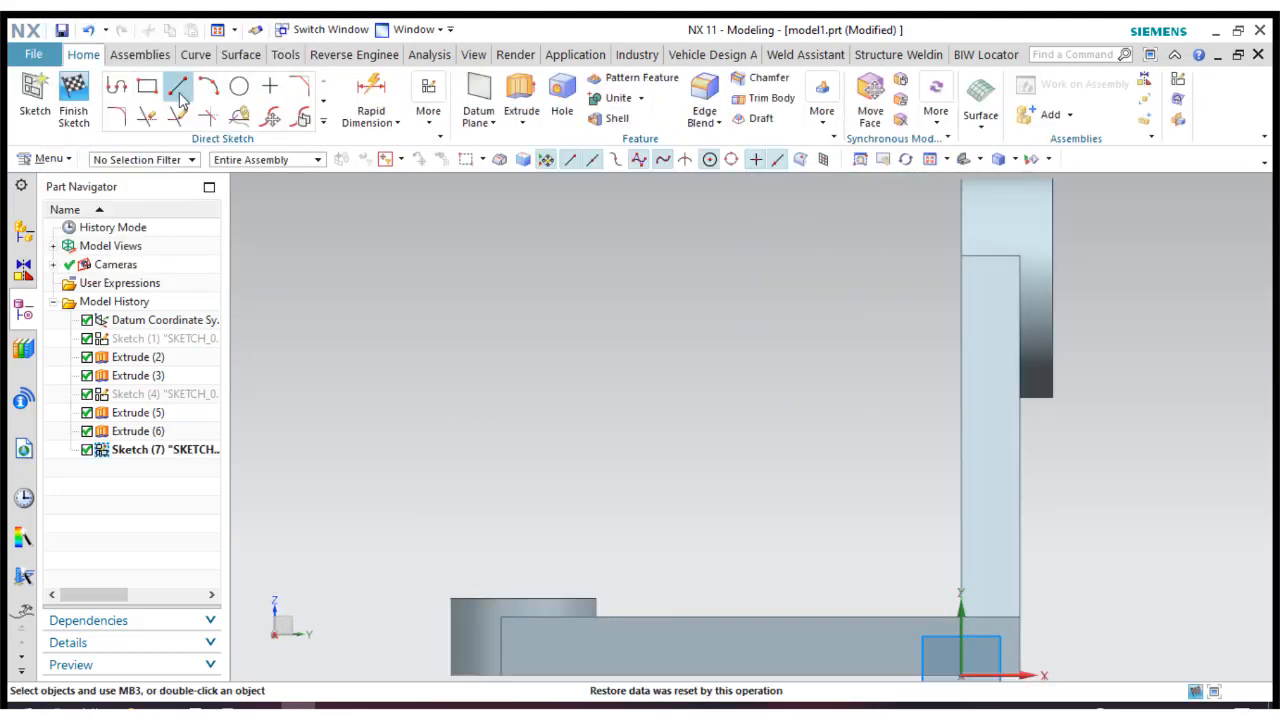
Draw a slanted line about 49 mm long up from the base plate's top edge beside the boss and a horizontal line about 52 mm long from the web.
click(184, 96)
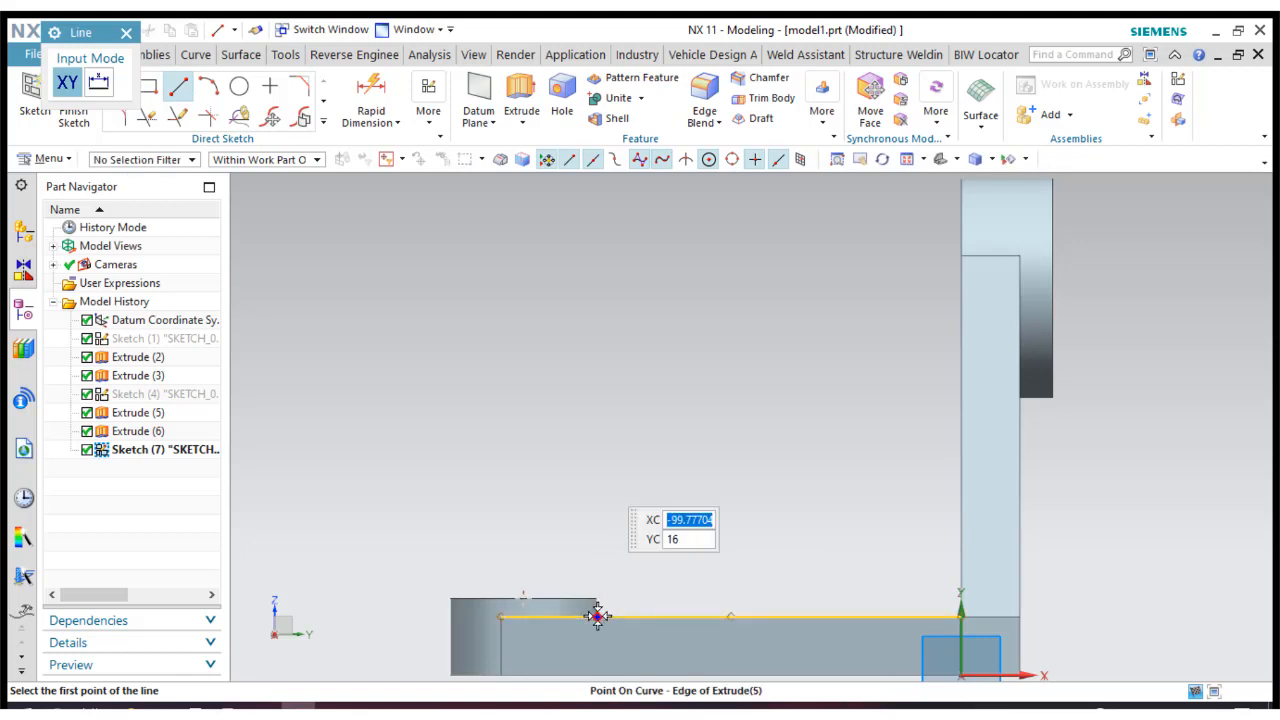
click(597, 616)
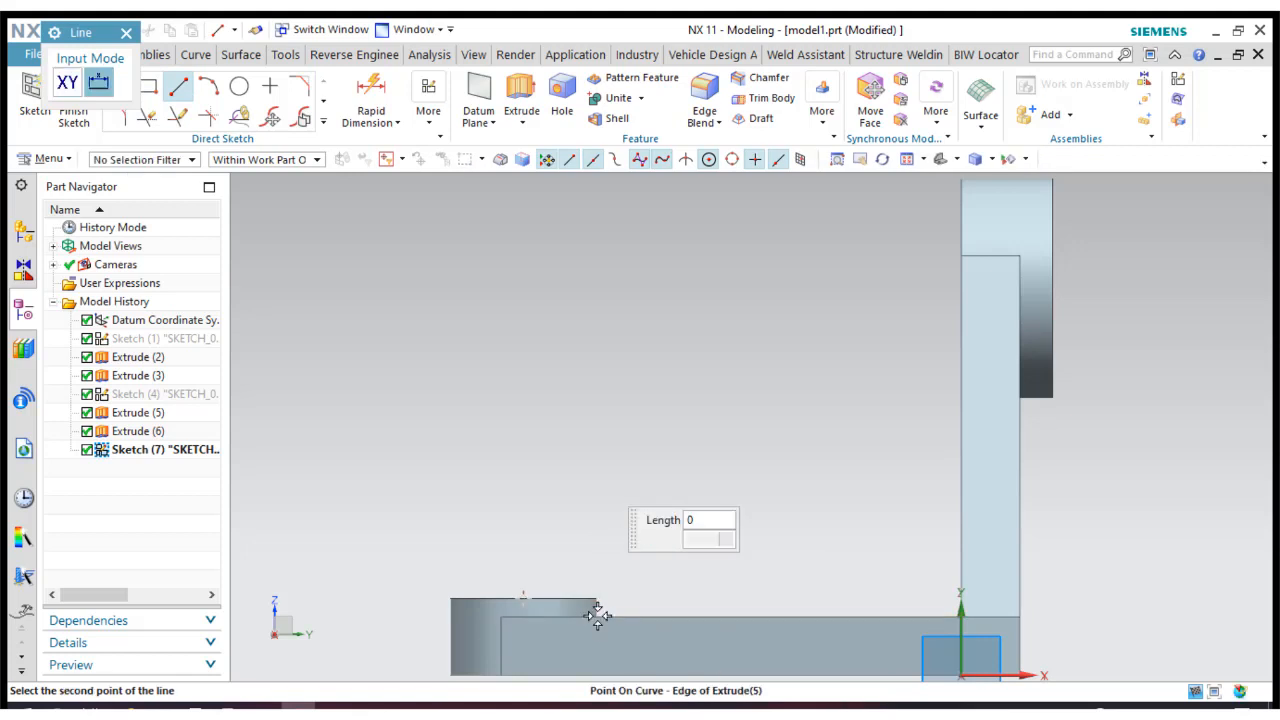
click(675, 451)
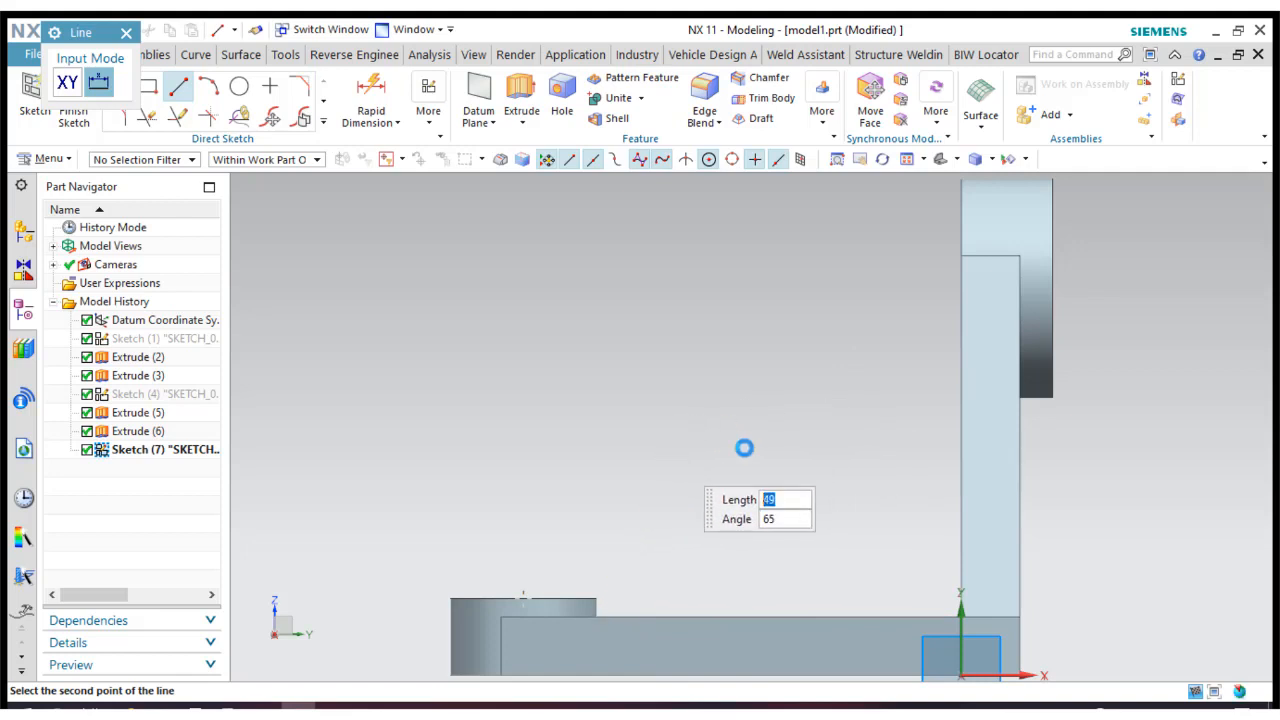
click(958, 421)
click(771, 421)
key(Escape)
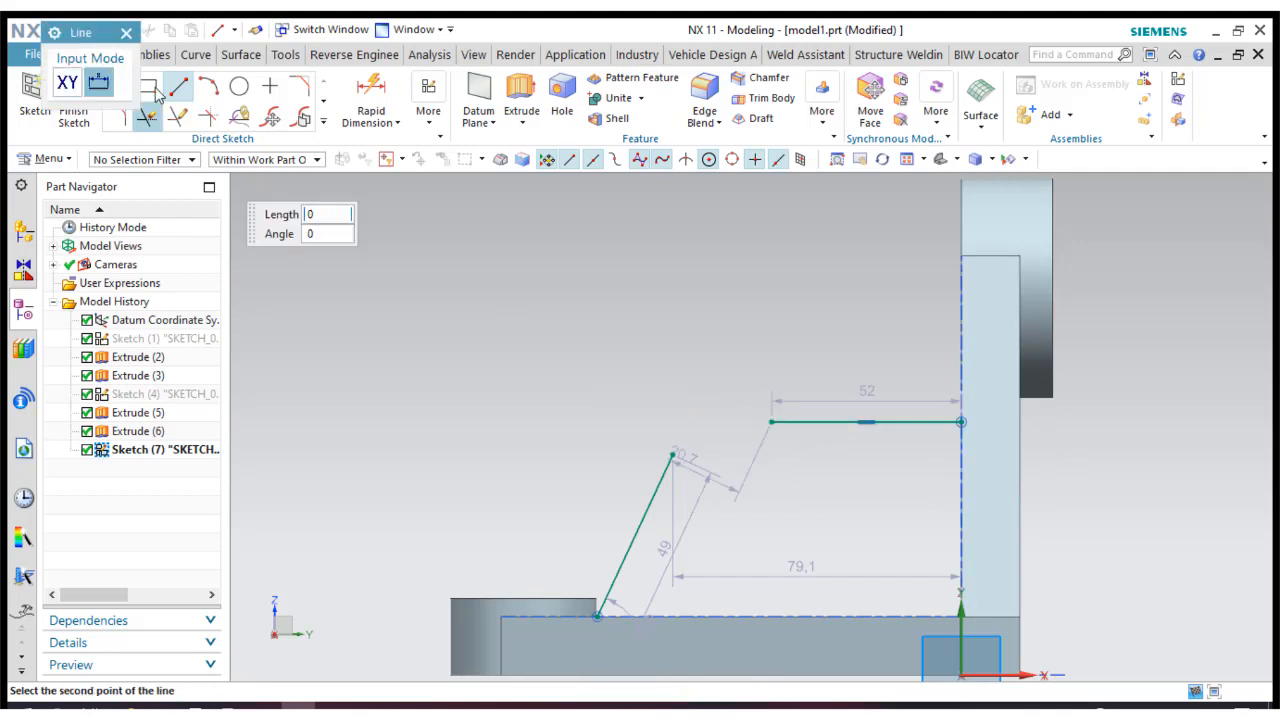
click(127, 35)
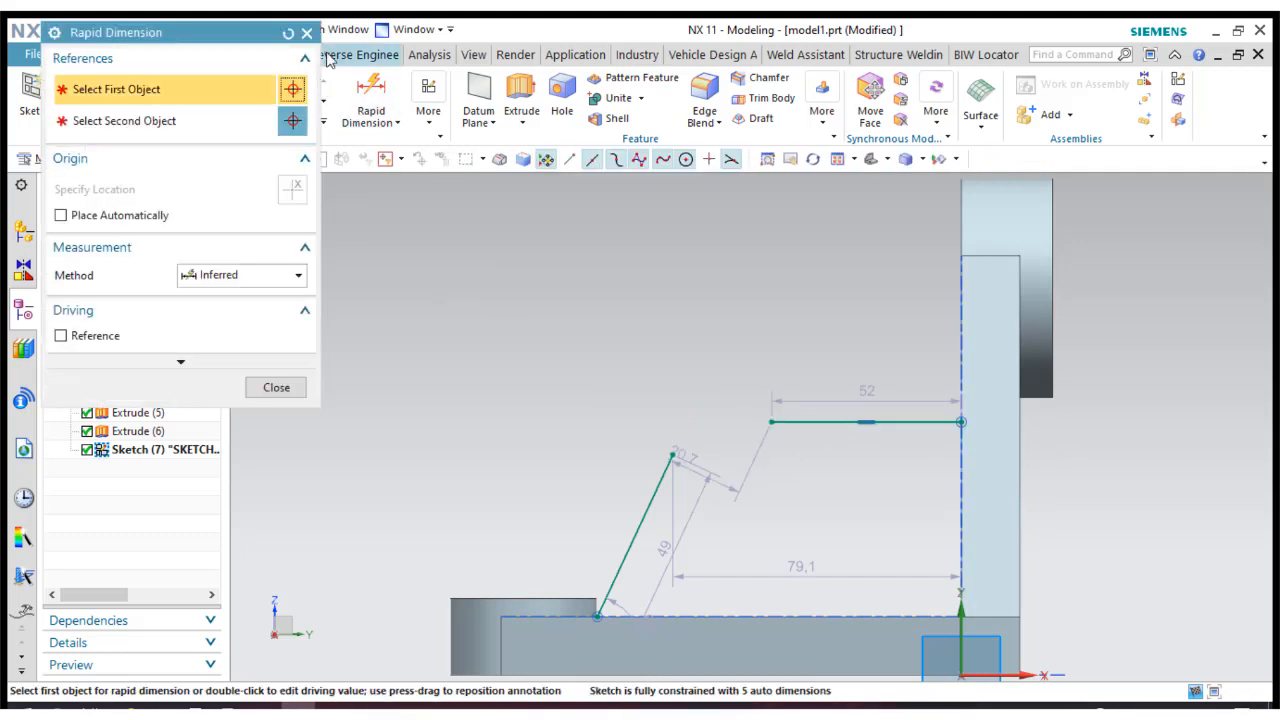
Draw a circle about 27.3 mm in diameter between the free ends of the slanted and horizontal lines.
click(309, 34)
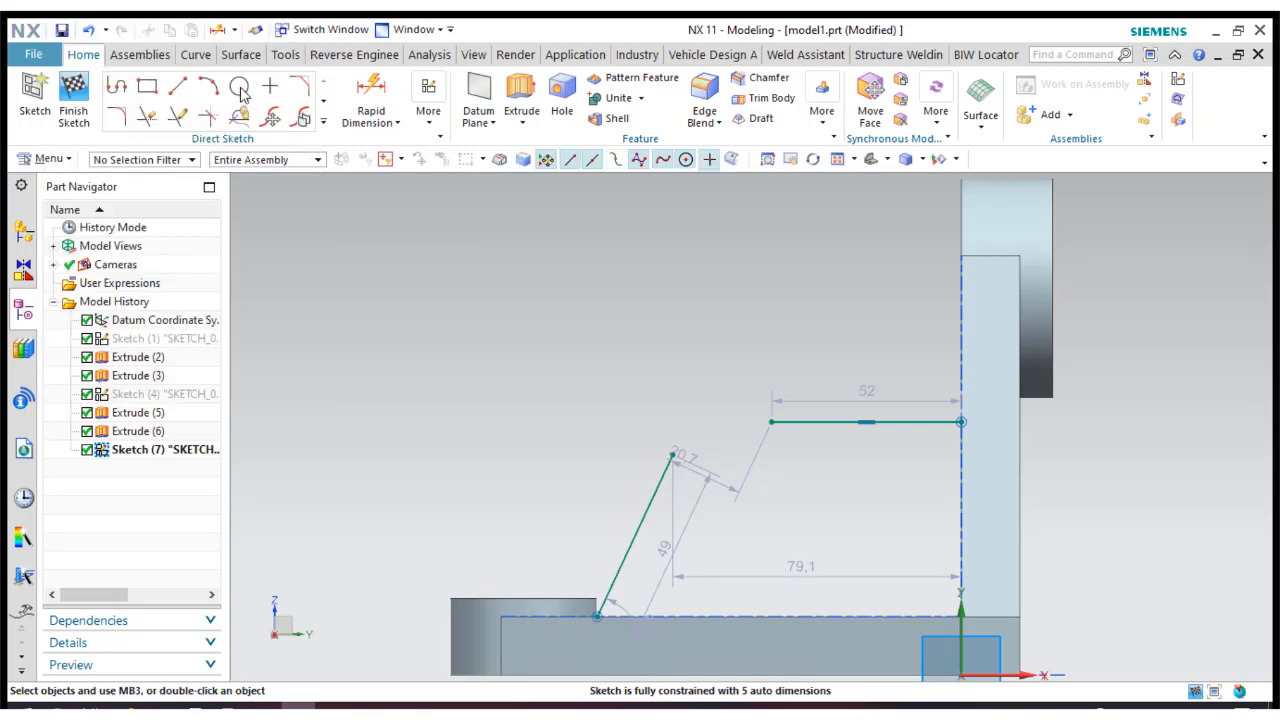
click(726, 473)
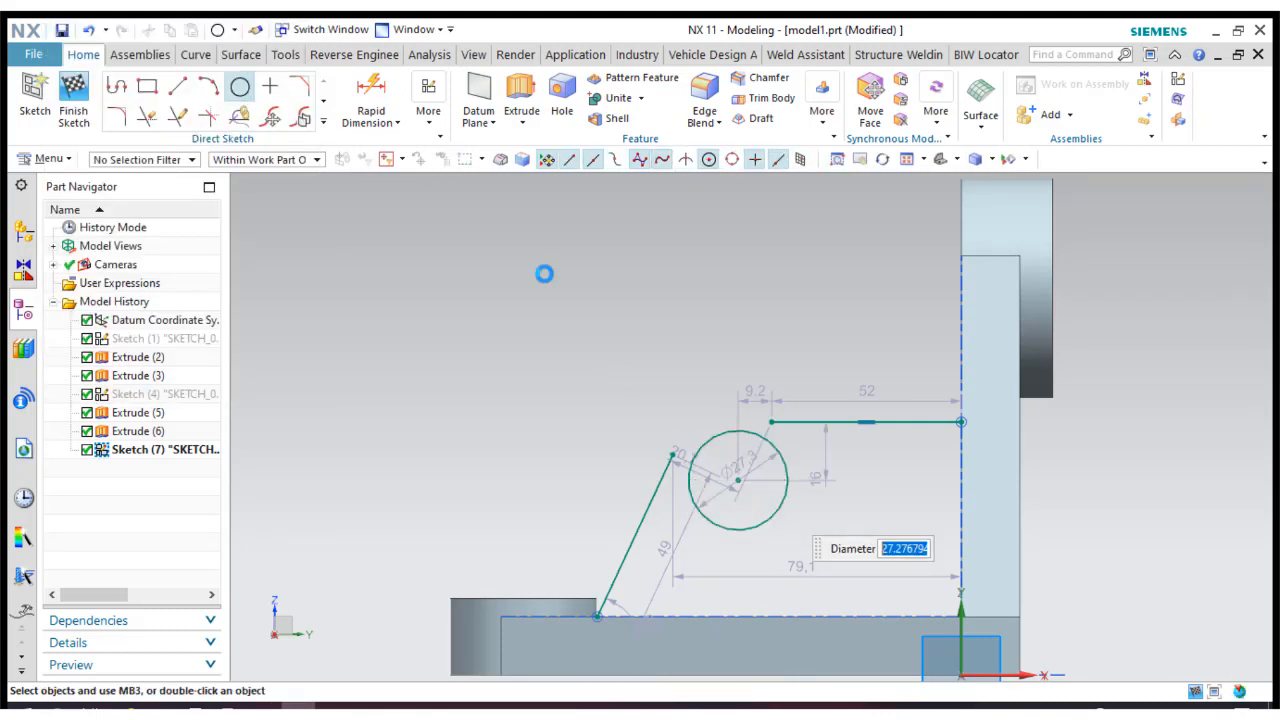
click(225, 34)
Try to dimension the height between the horizontal line and the base plate's top edge.
click(372, 92)
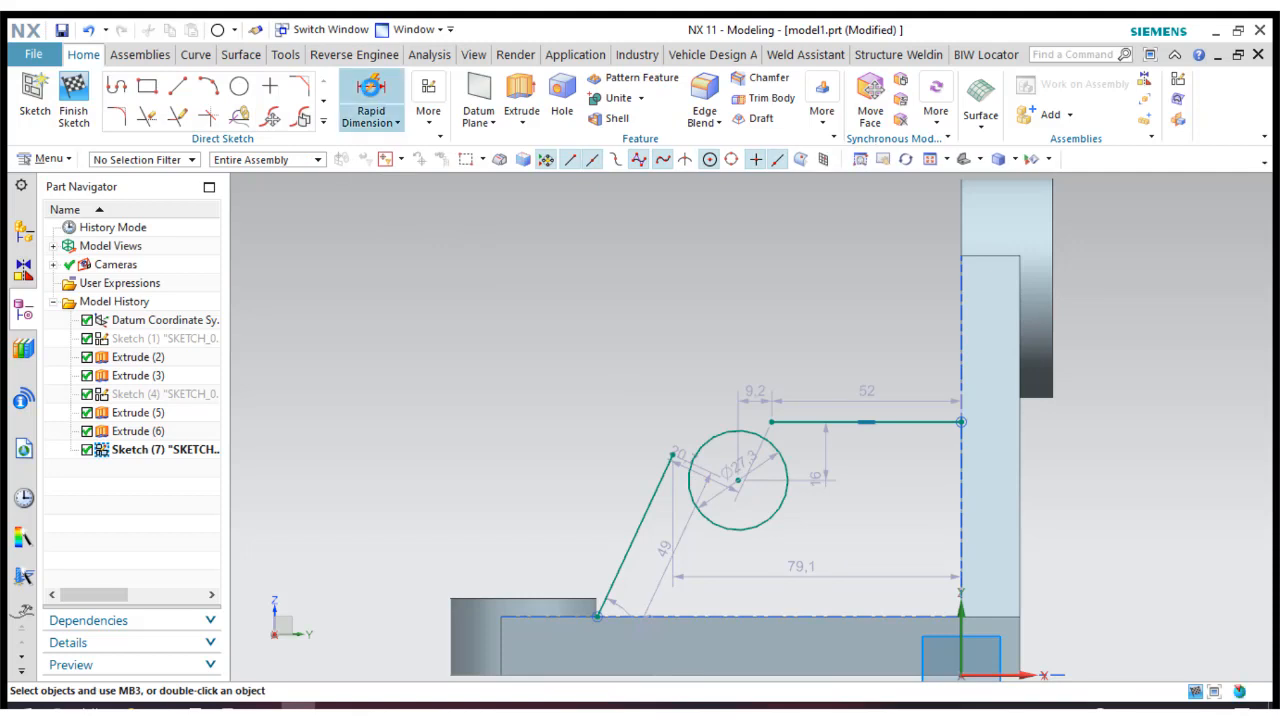
click(851, 612)
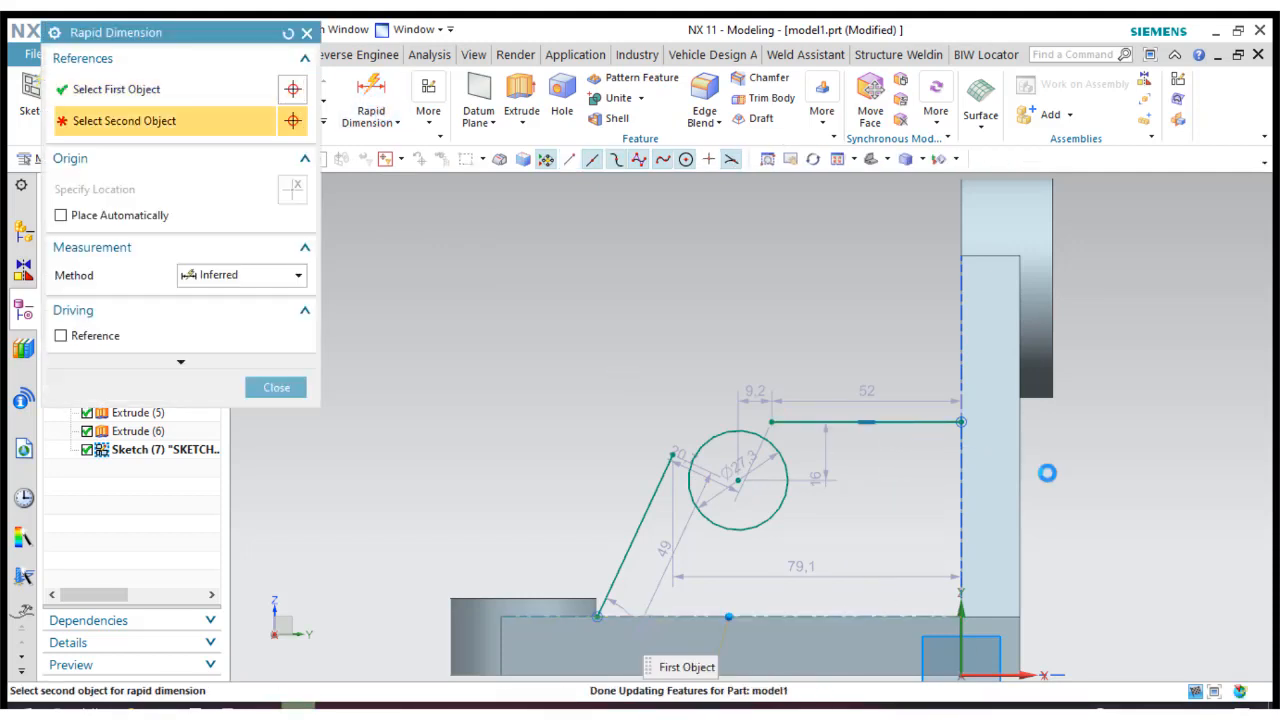
click(961, 432)
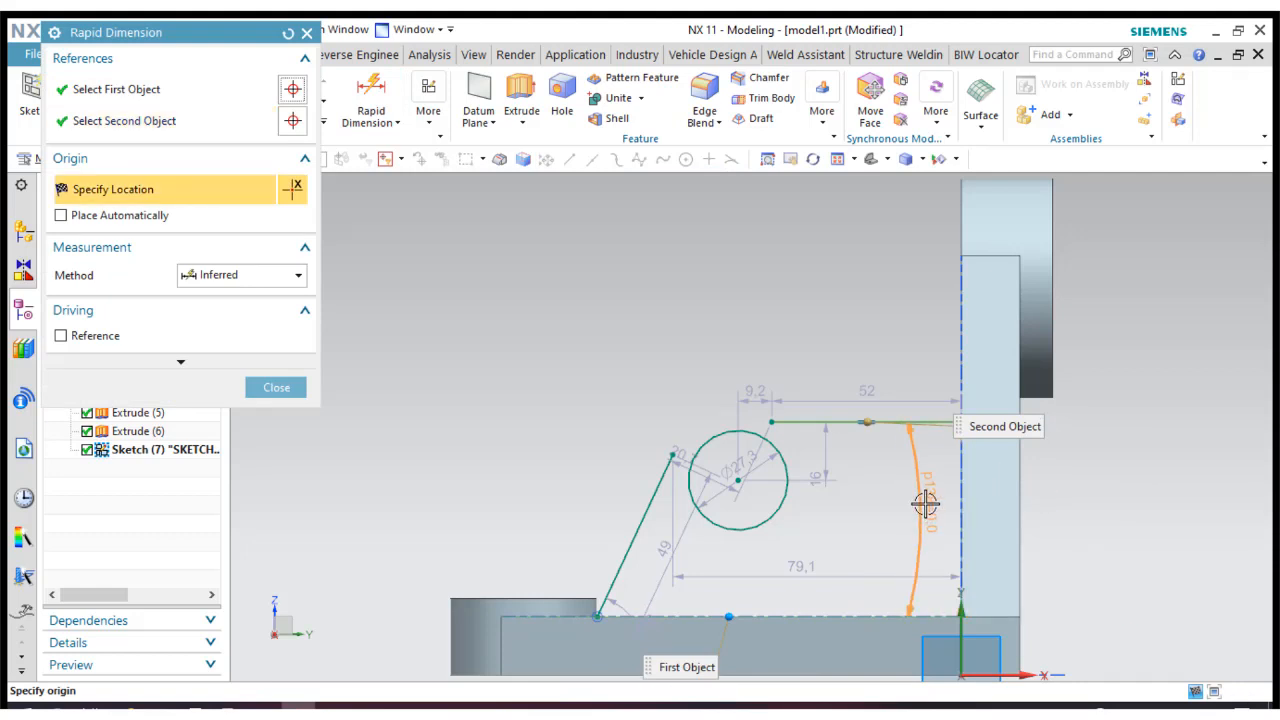
click(270, 386)
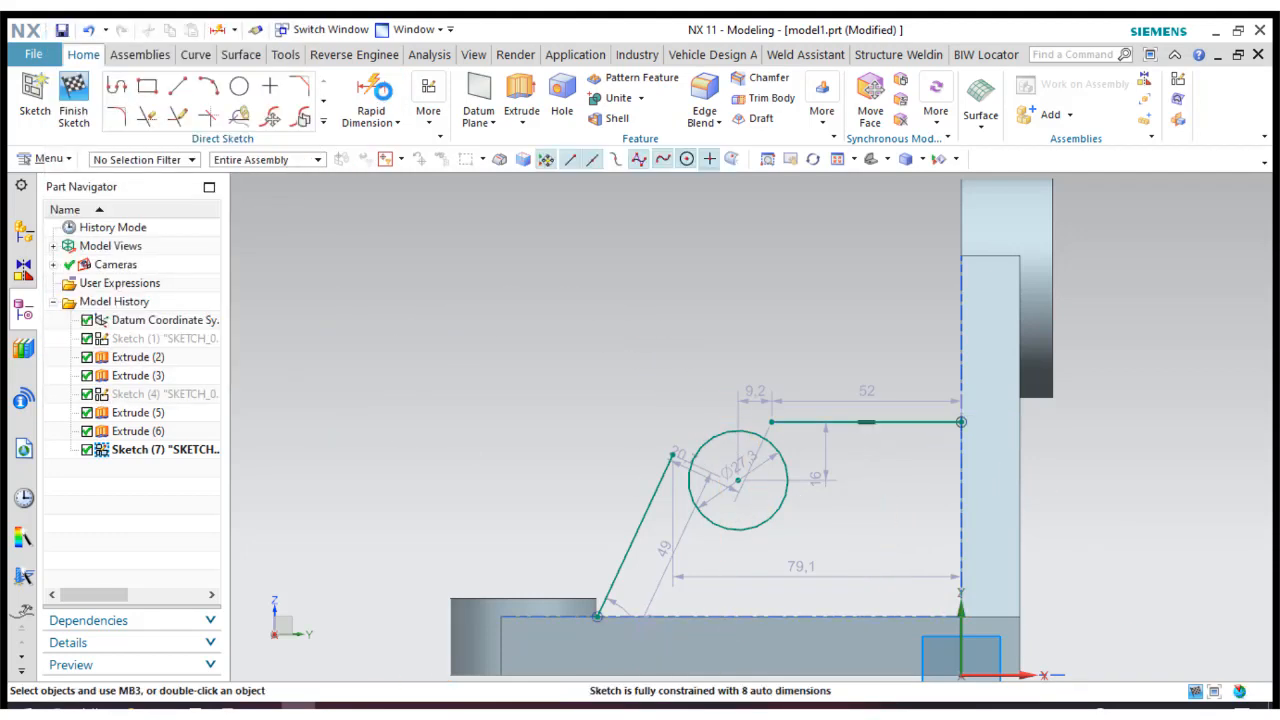
click(375, 84)
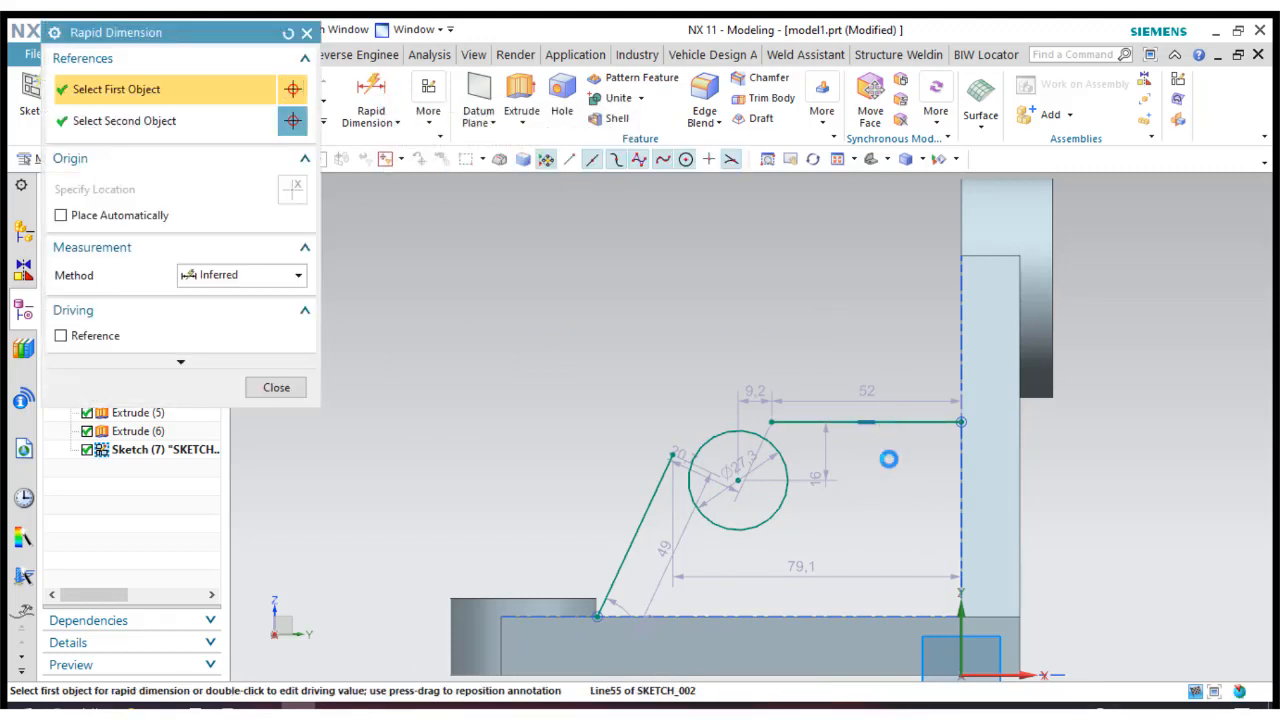
click(883, 617)
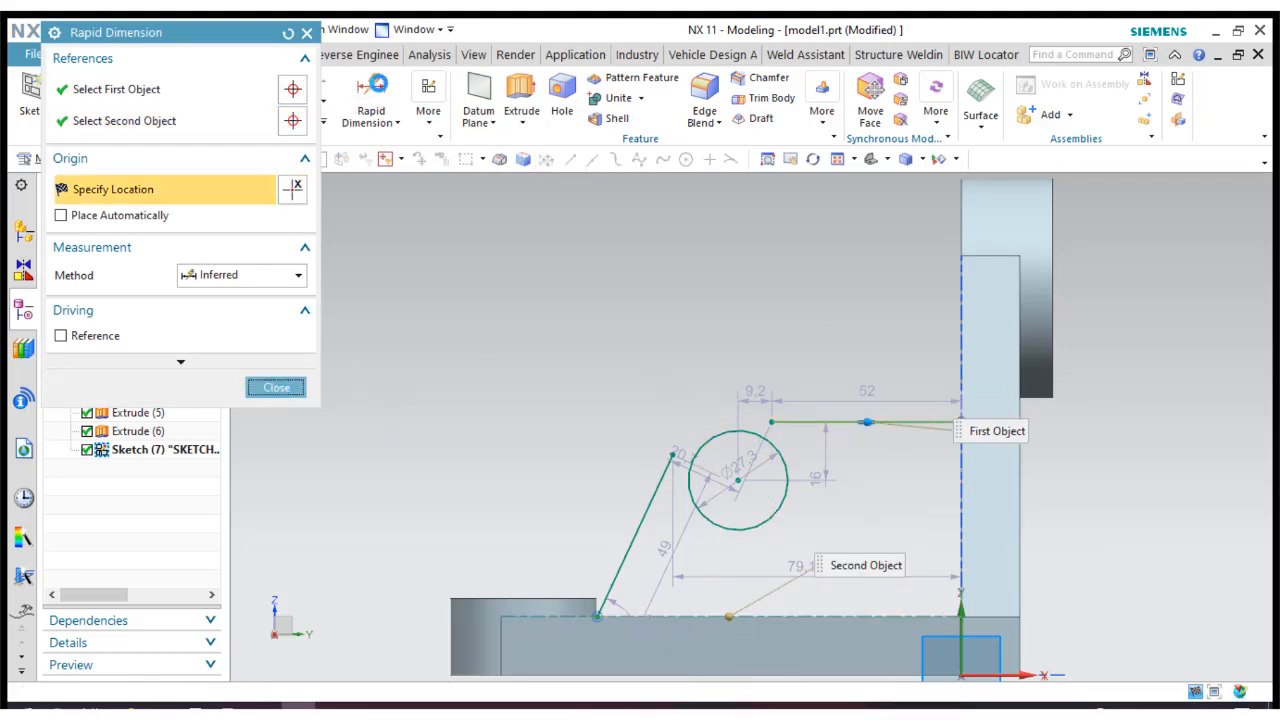
click(276, 387)
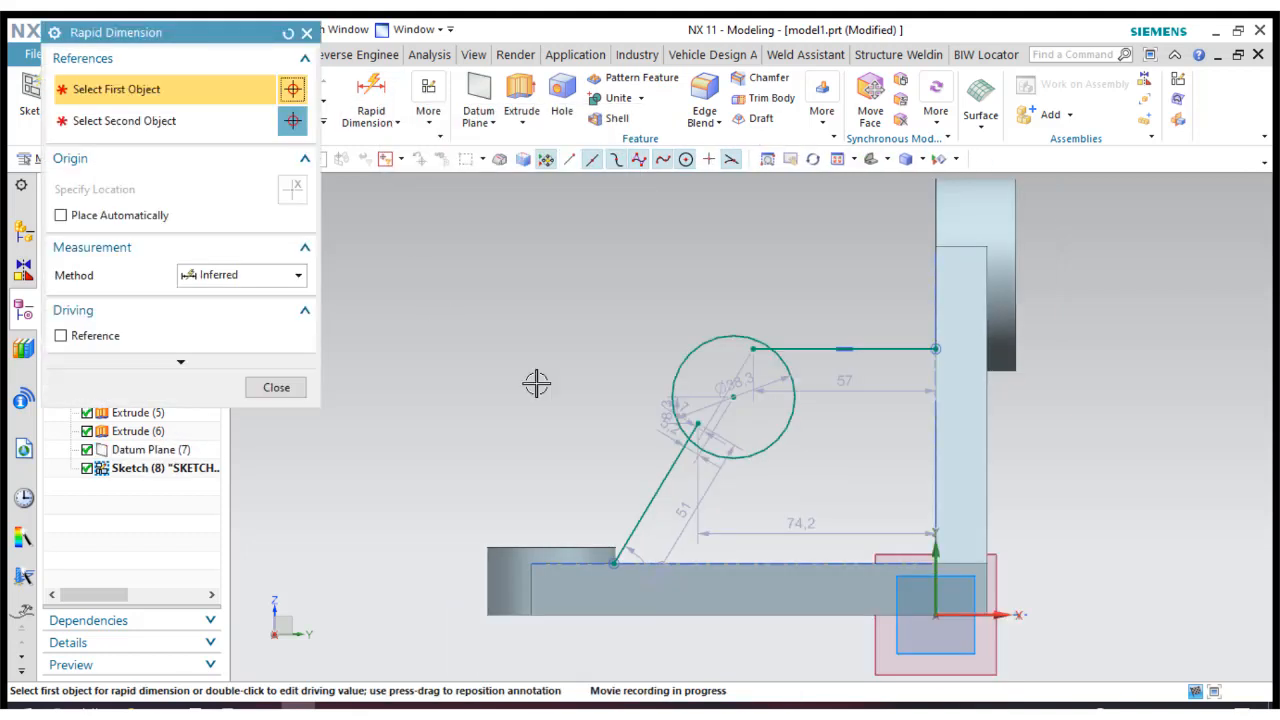
Dimension the horizontal line's height above the sketch's horizontal axis and set it to 81 mm.
click(1006, 616)
click(880, 348)
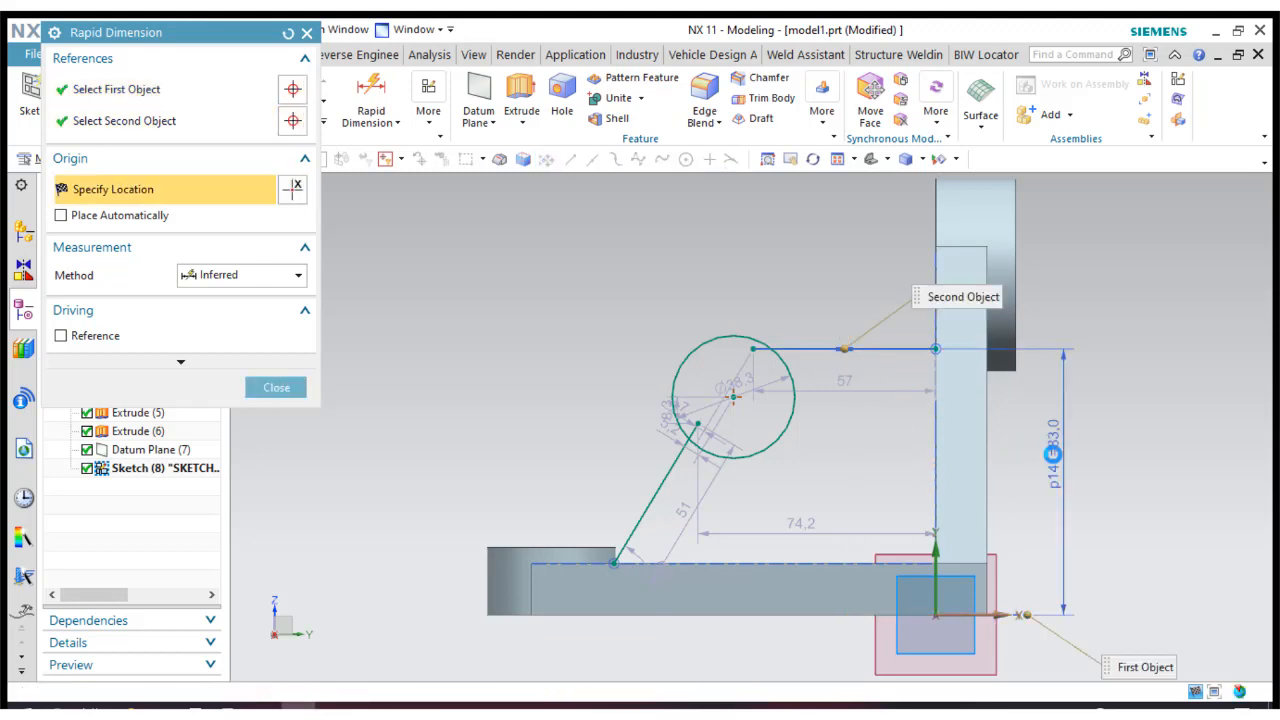
click(1052, 454)
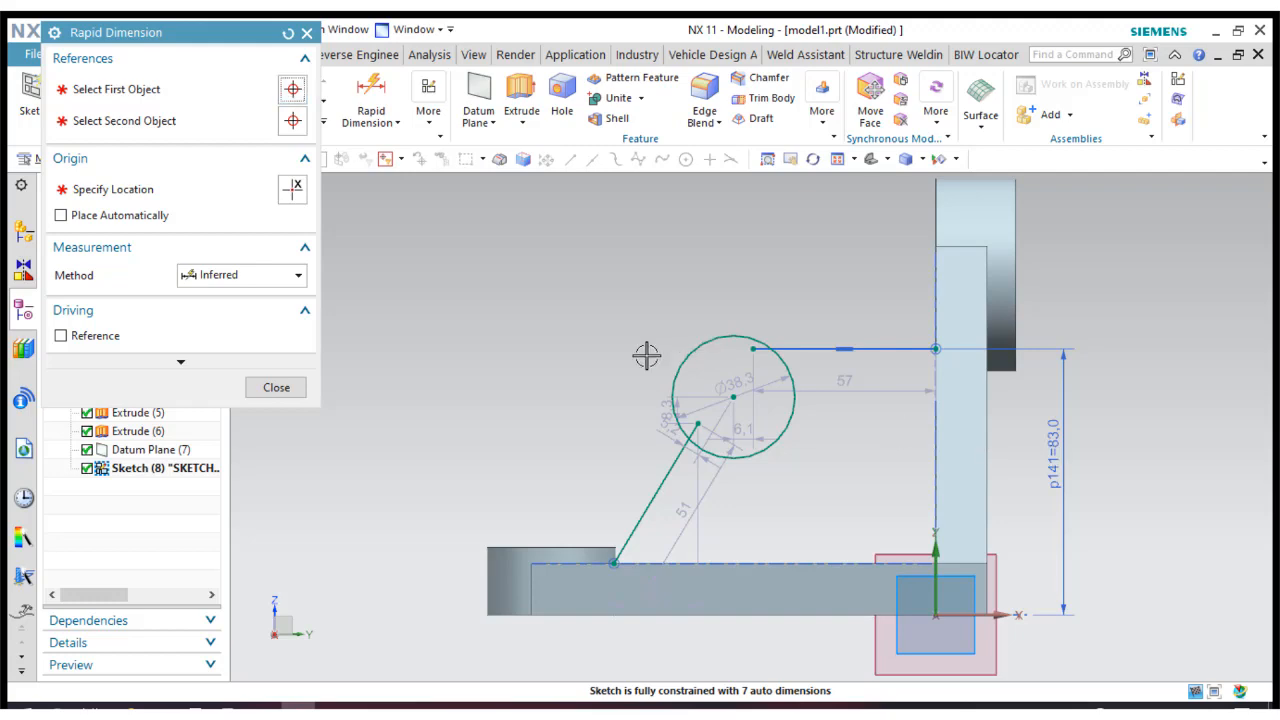
text(81)
click(291, 388)
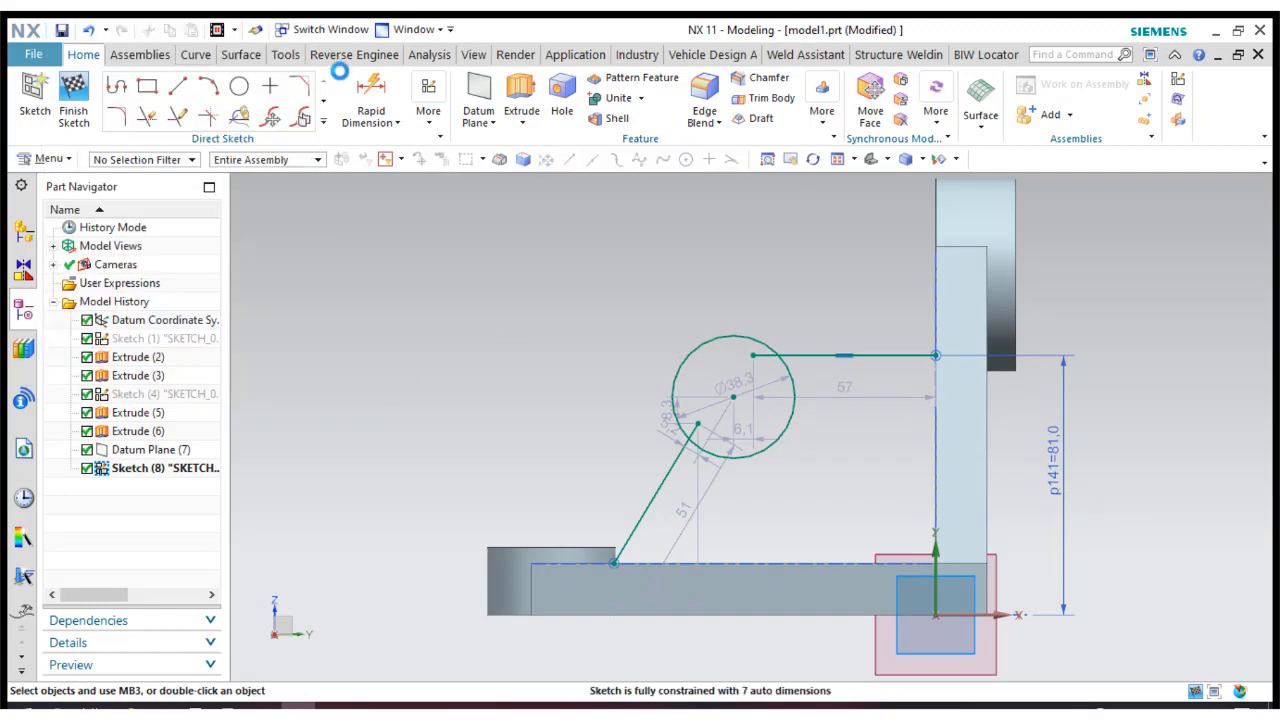
Apply a tangent constraint between the circle and the horizontal line.
click(431, 122)
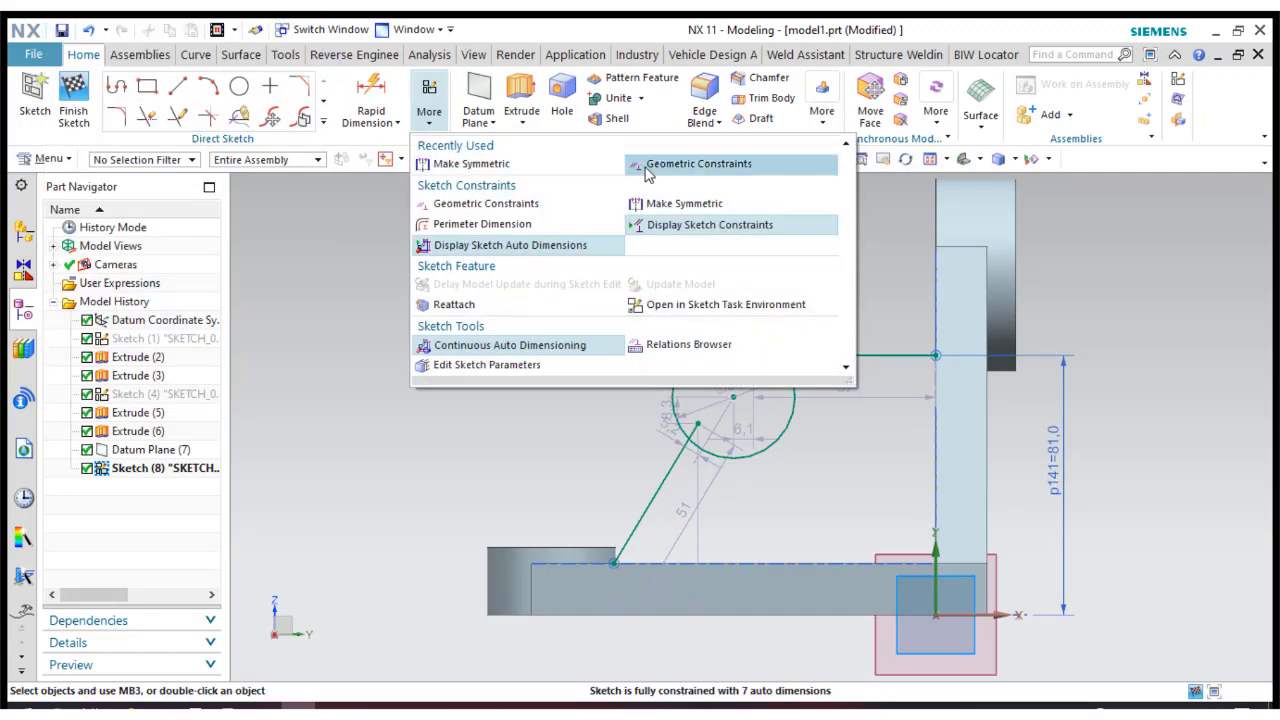
click(651, 168)
click(137, 95)
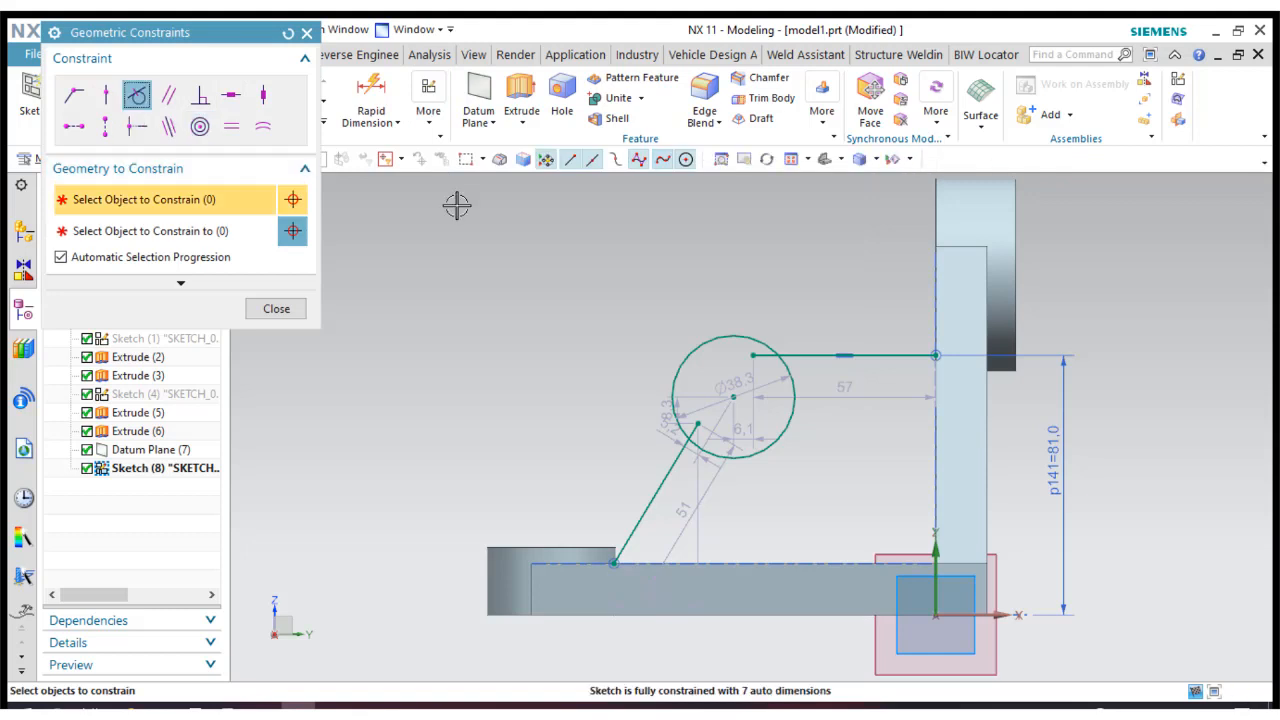
click(727, 334)
click(803, 354)
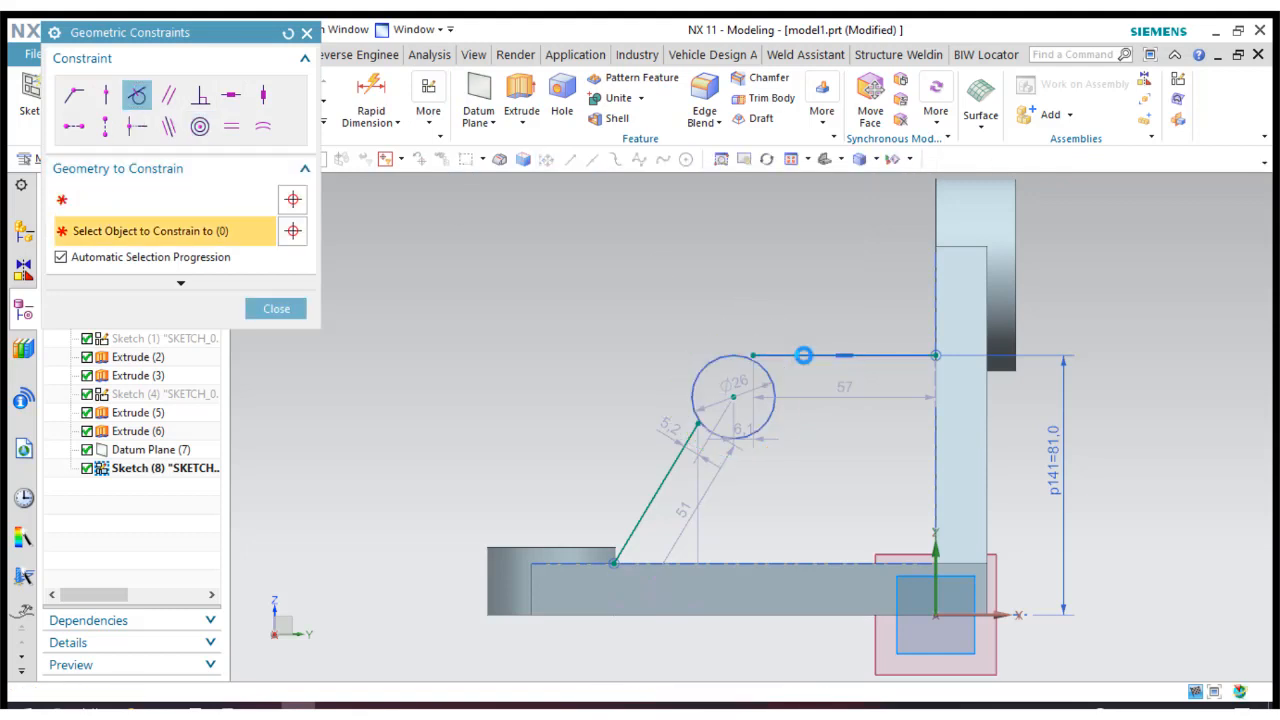
click(294, 313)
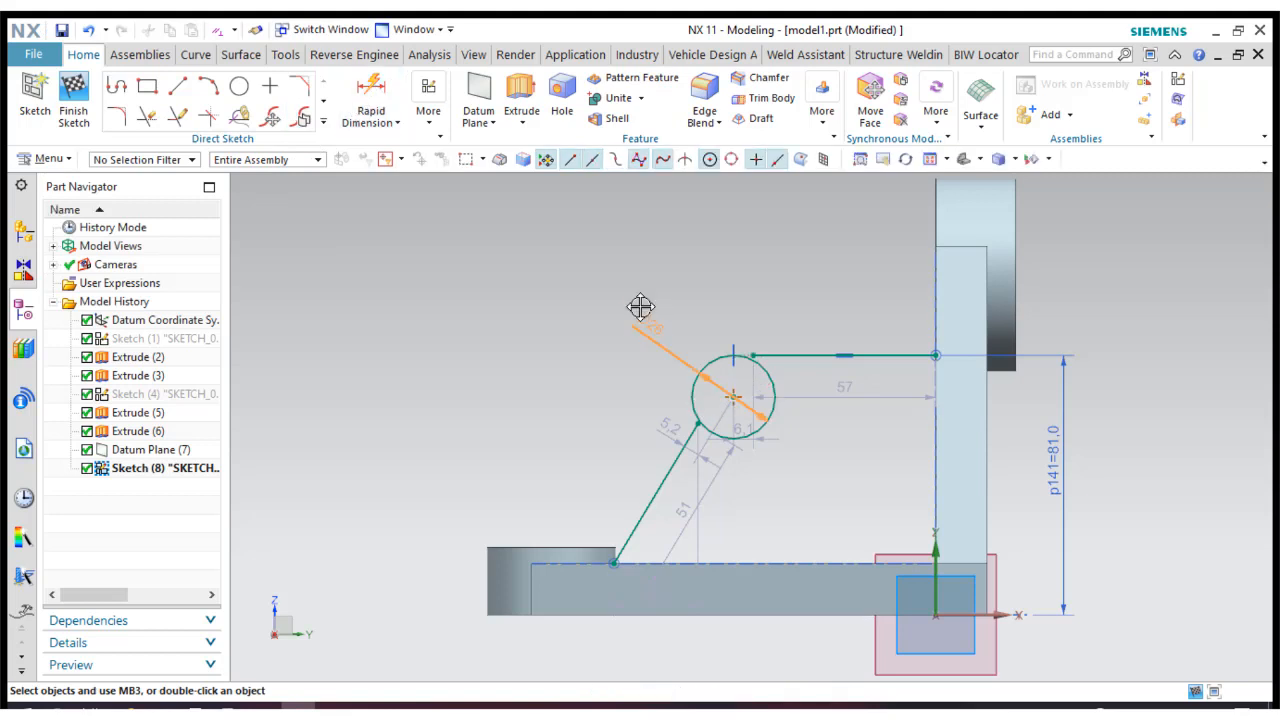
Move the circle's diameter dimension clear of the profile and set it to 40 mm.
drag(640, 307, 639, 306)
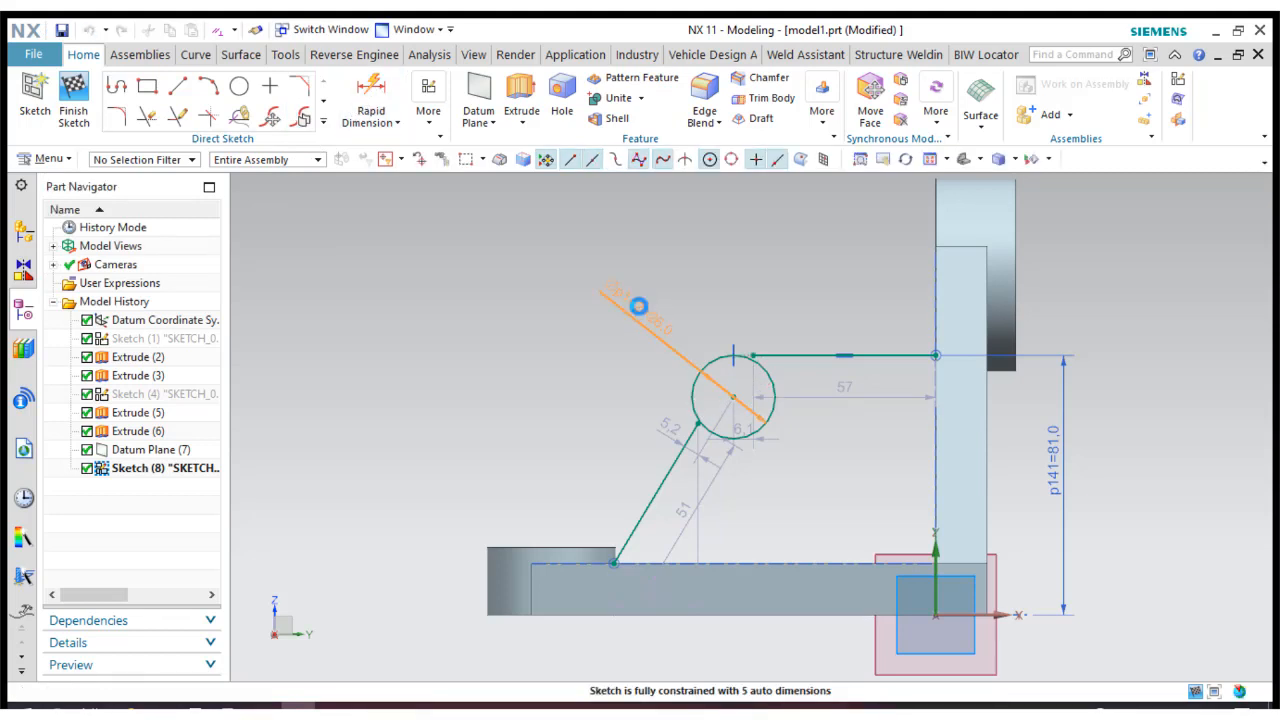
double_click(638, 306)
text(40)
key(Return)
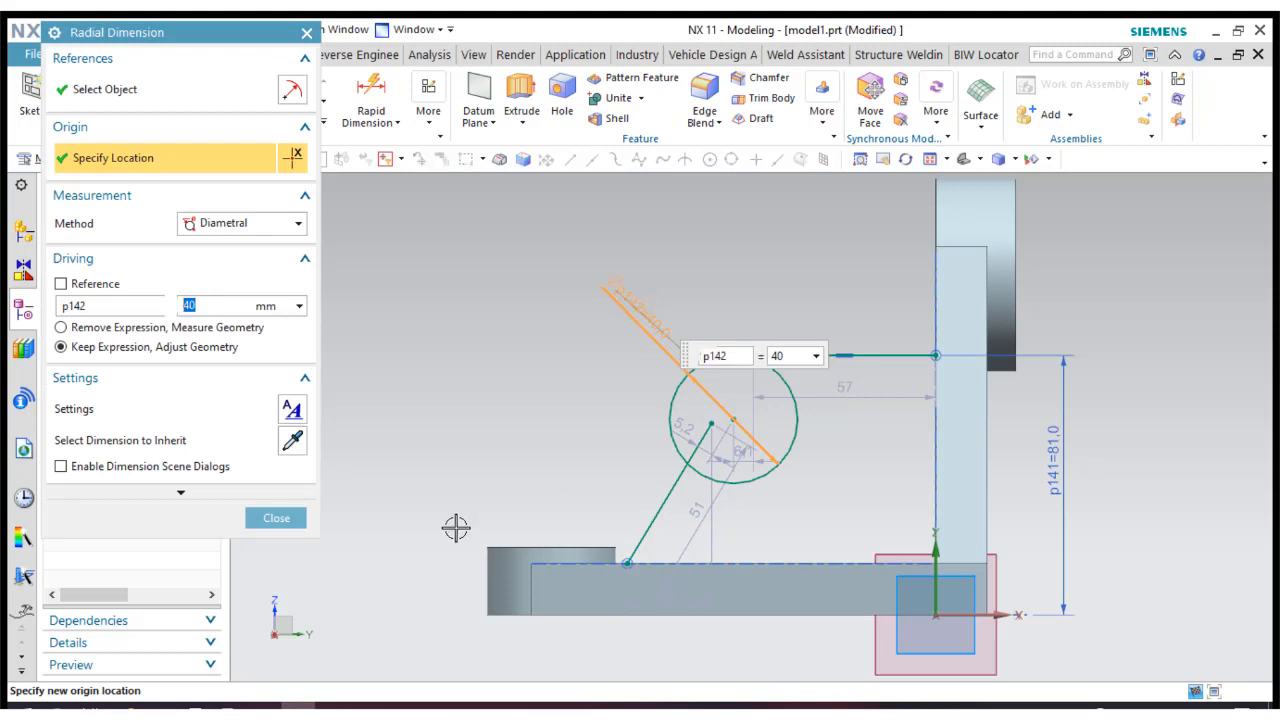
click(276, 518)
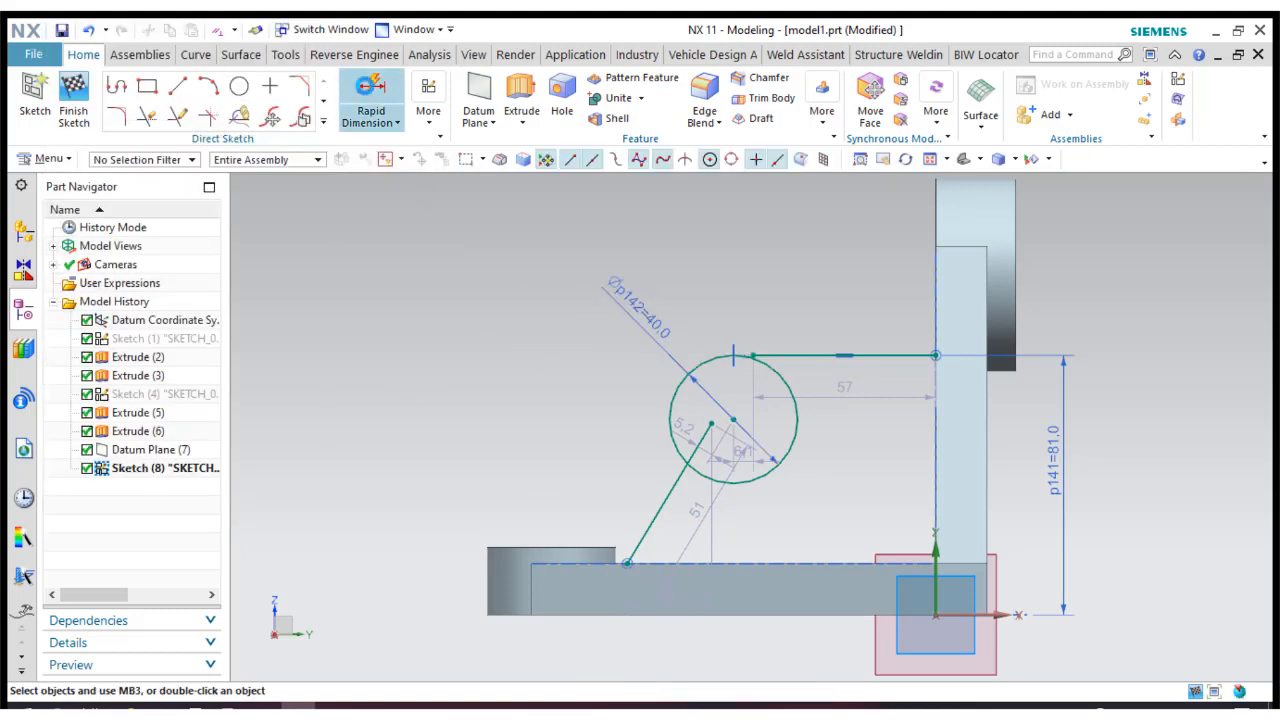
Dimension the horizontal distance from the circle's centre to the outer face of the upright's bearing boss and set it to 75 mm.
key(d)
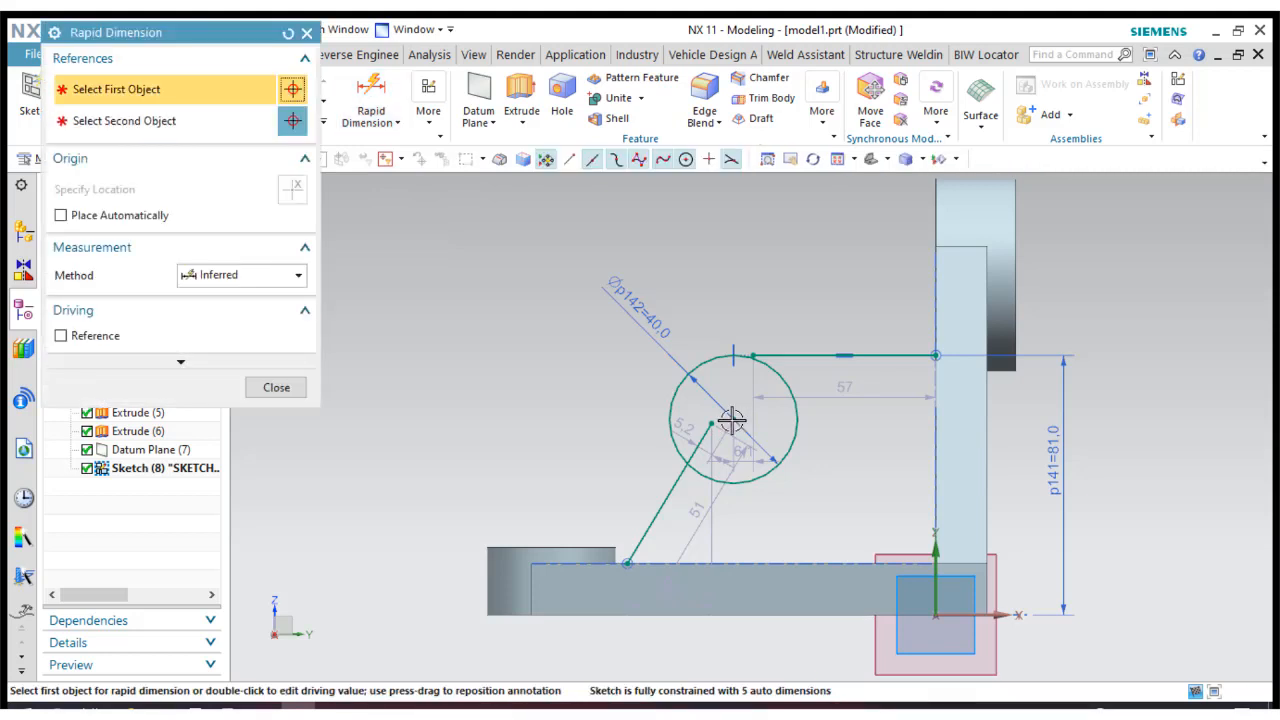
click(731, 422)
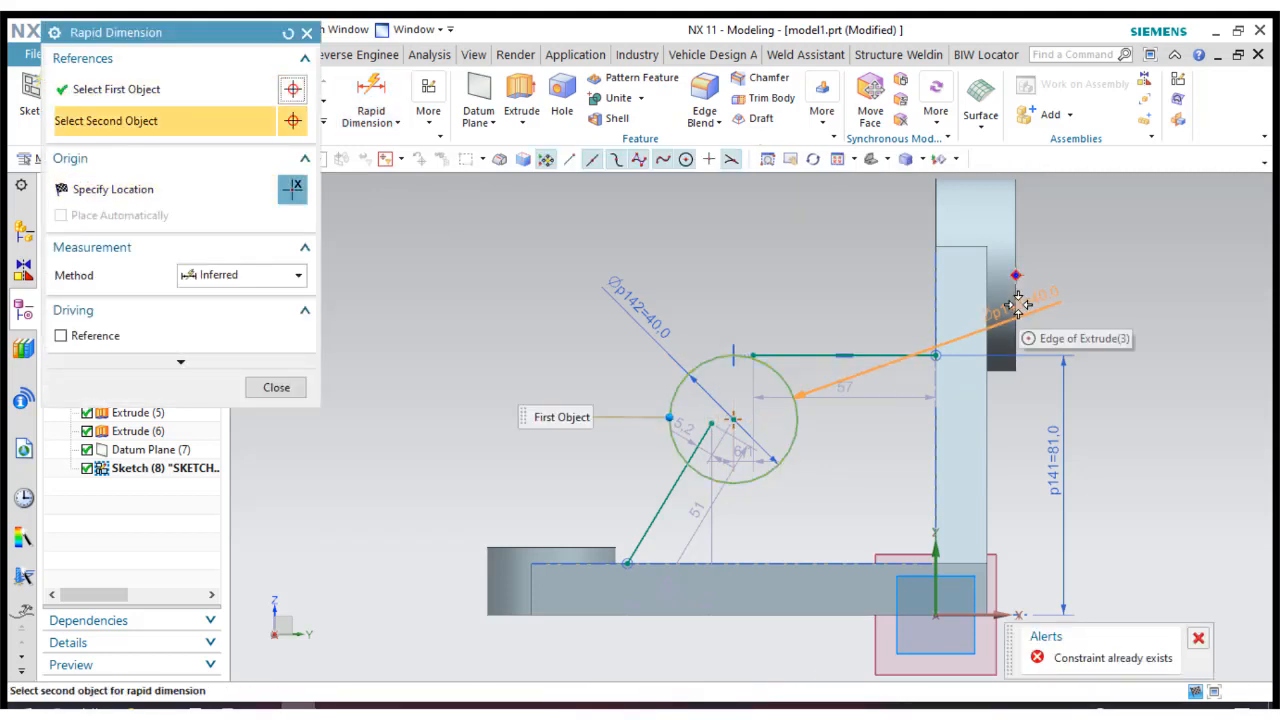
click(1016, 330)
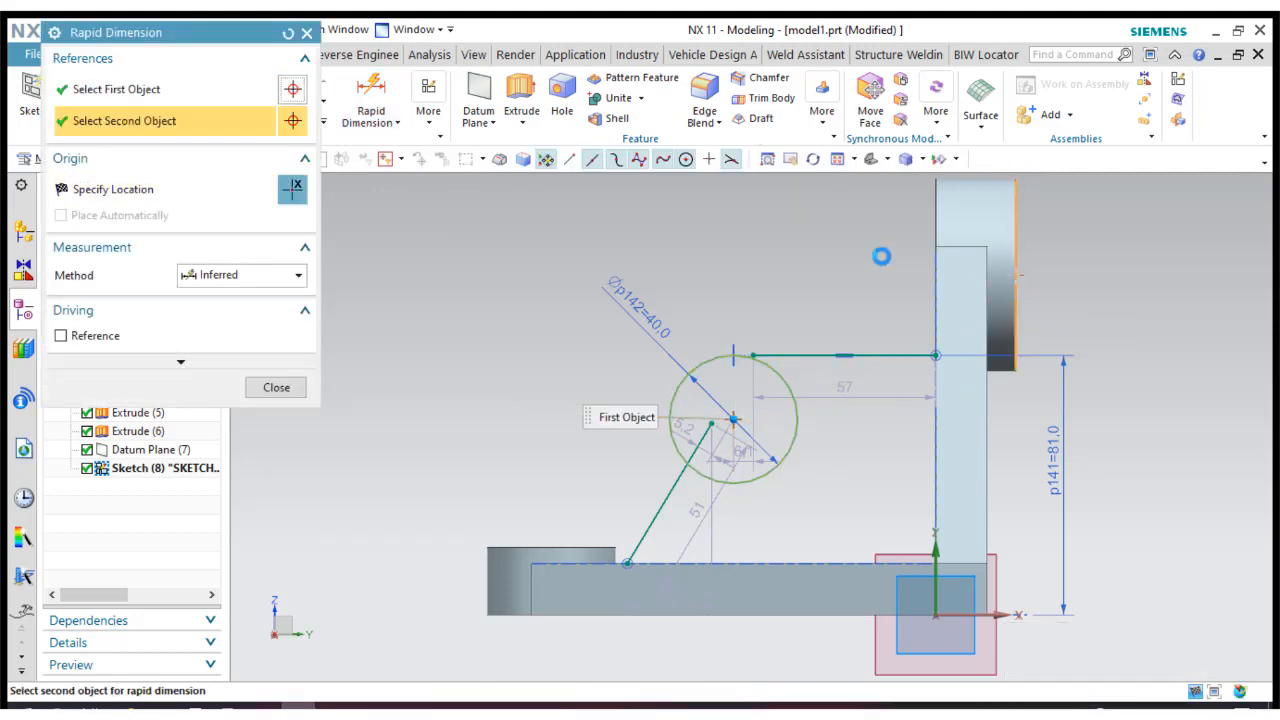
click(840, 212)
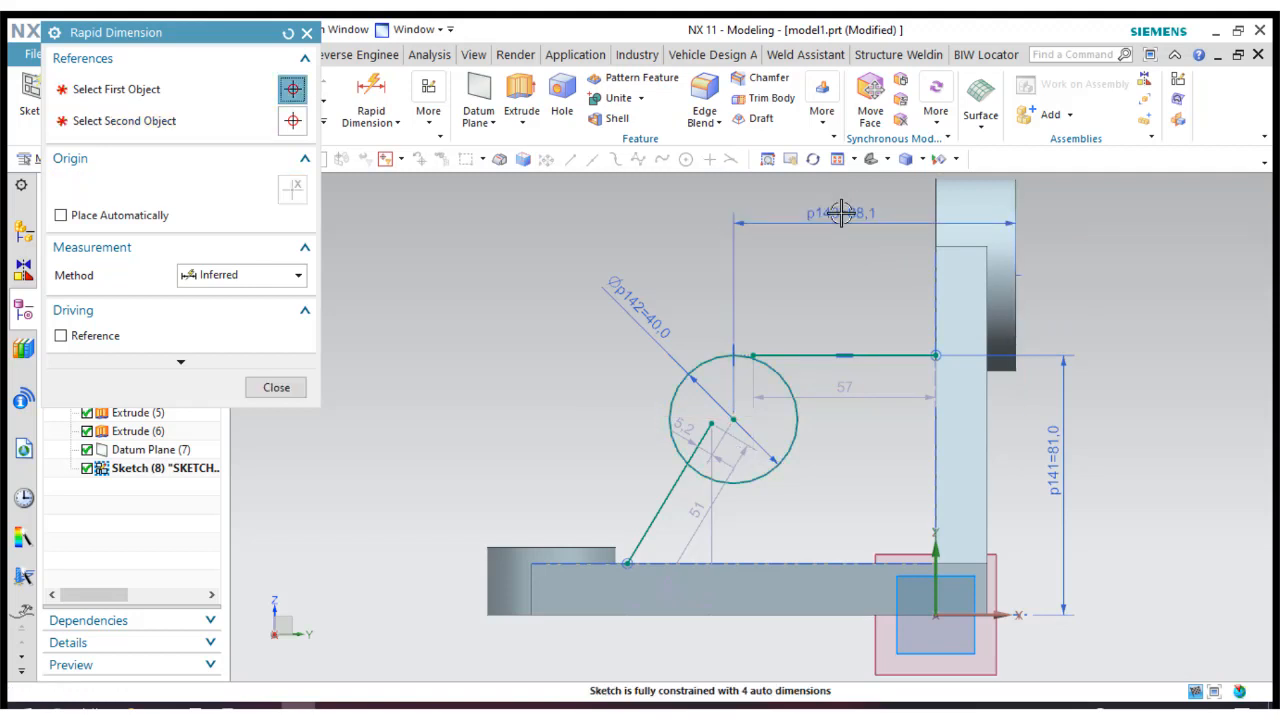
double_click(840, 212)
text(75)
key(Return)
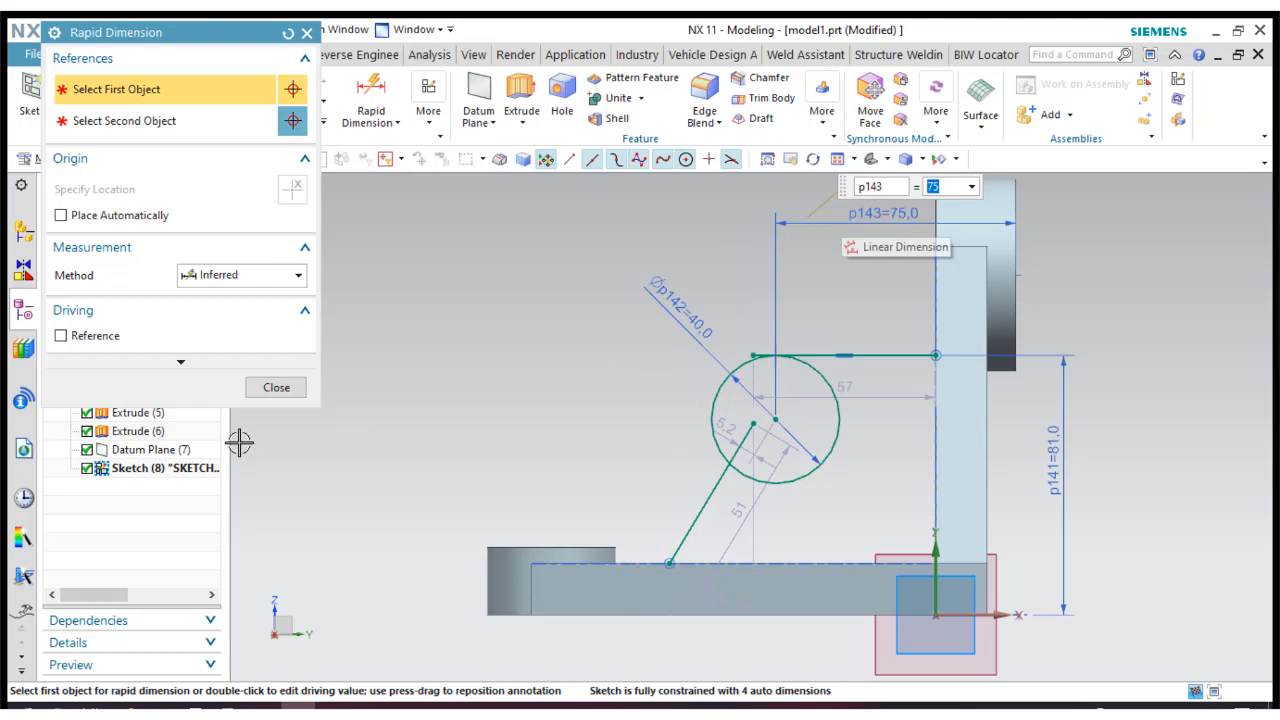
click(276, 388)
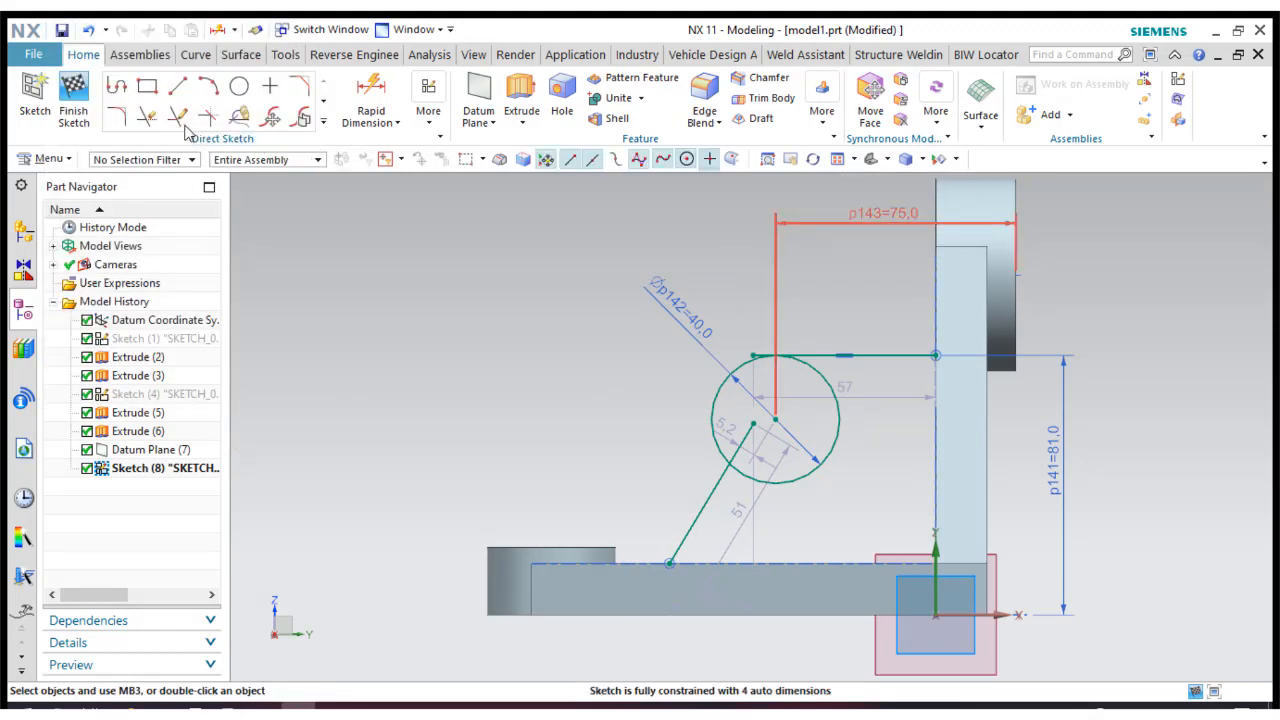
Trim the end of the horizontal line that overhangs its tangent point with the circle.
click(146, 118)
scroll(757, 348, up, 4)
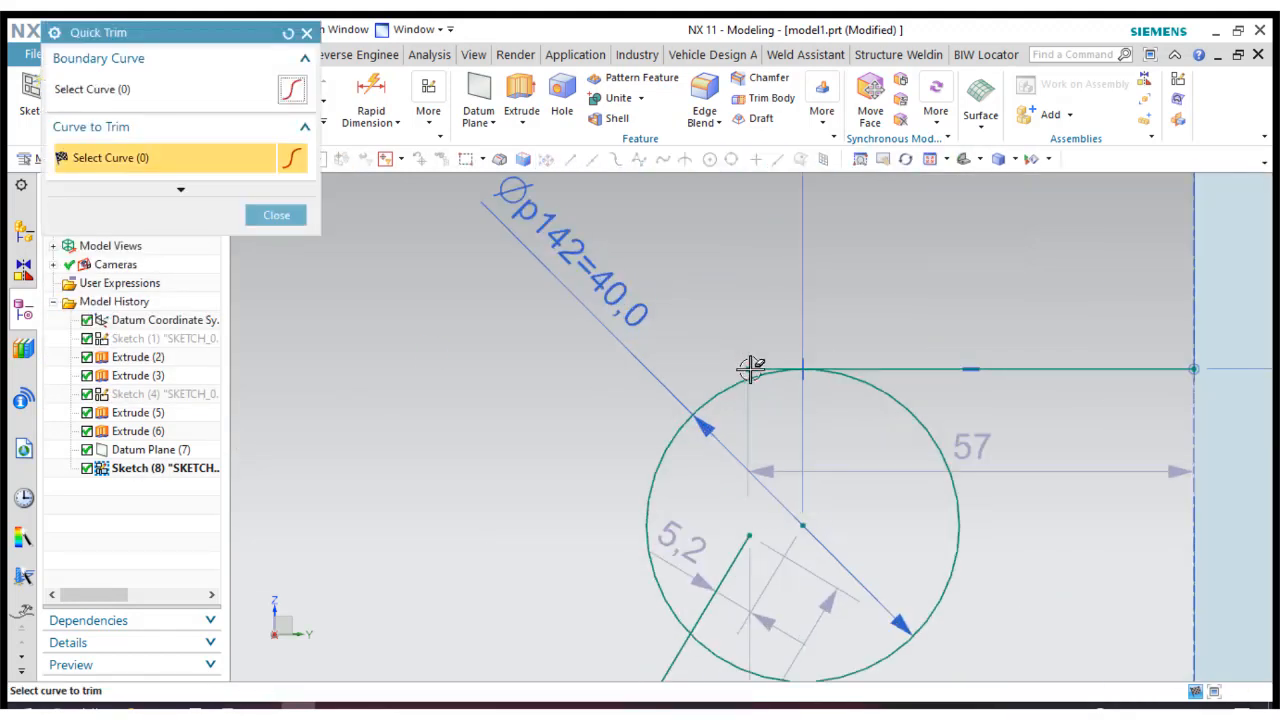
click(751, 369)
click(283, 215)
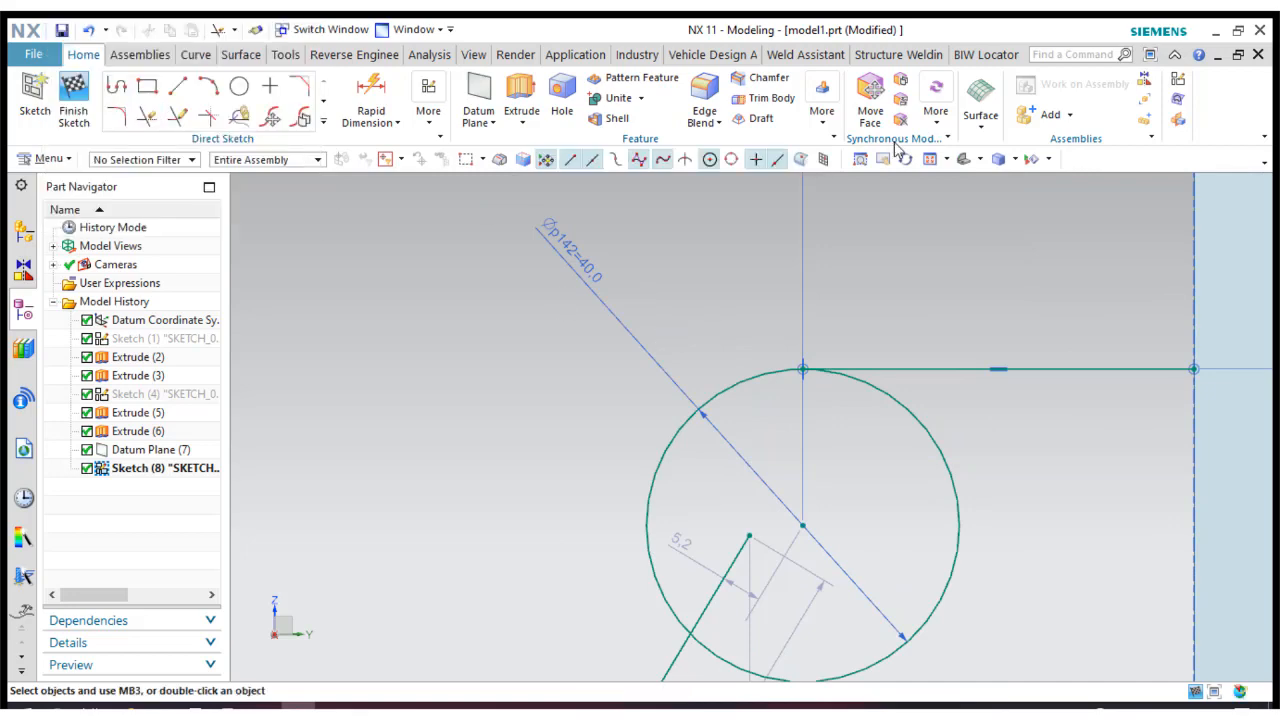
Apply a tangent constraint between the slanted line and the circle.
click(935, 161)
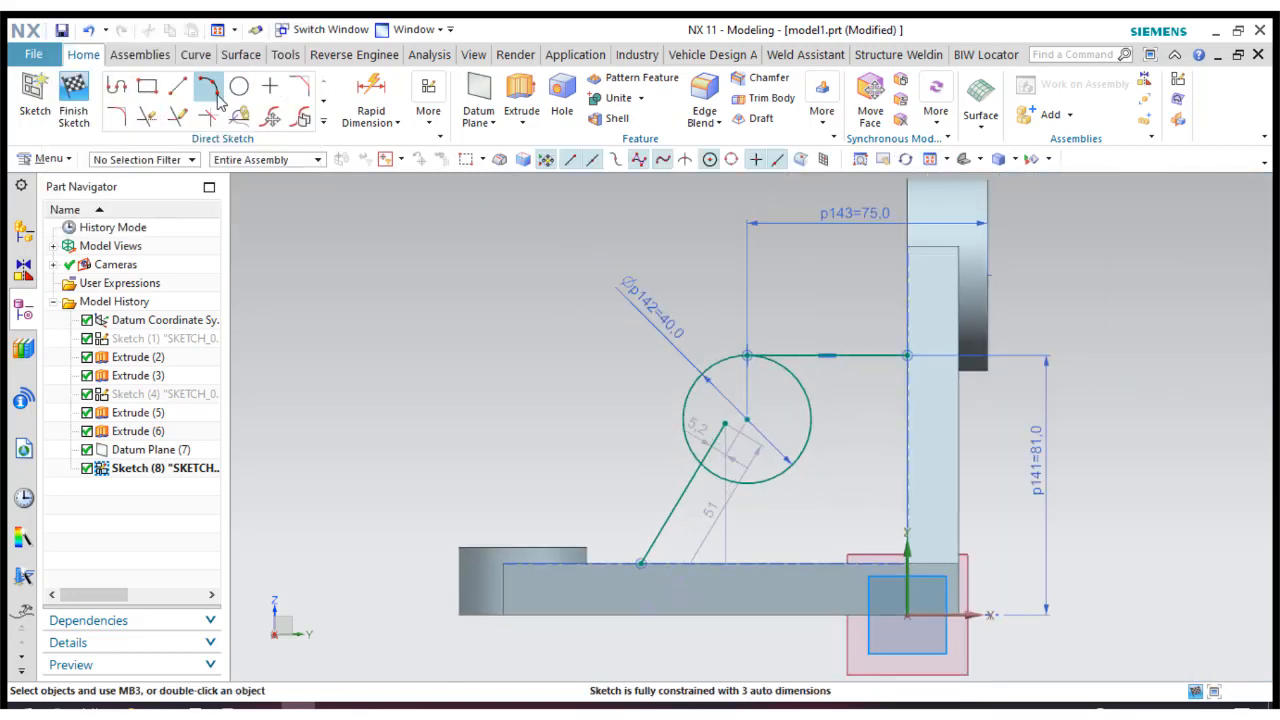
click(428, 112)
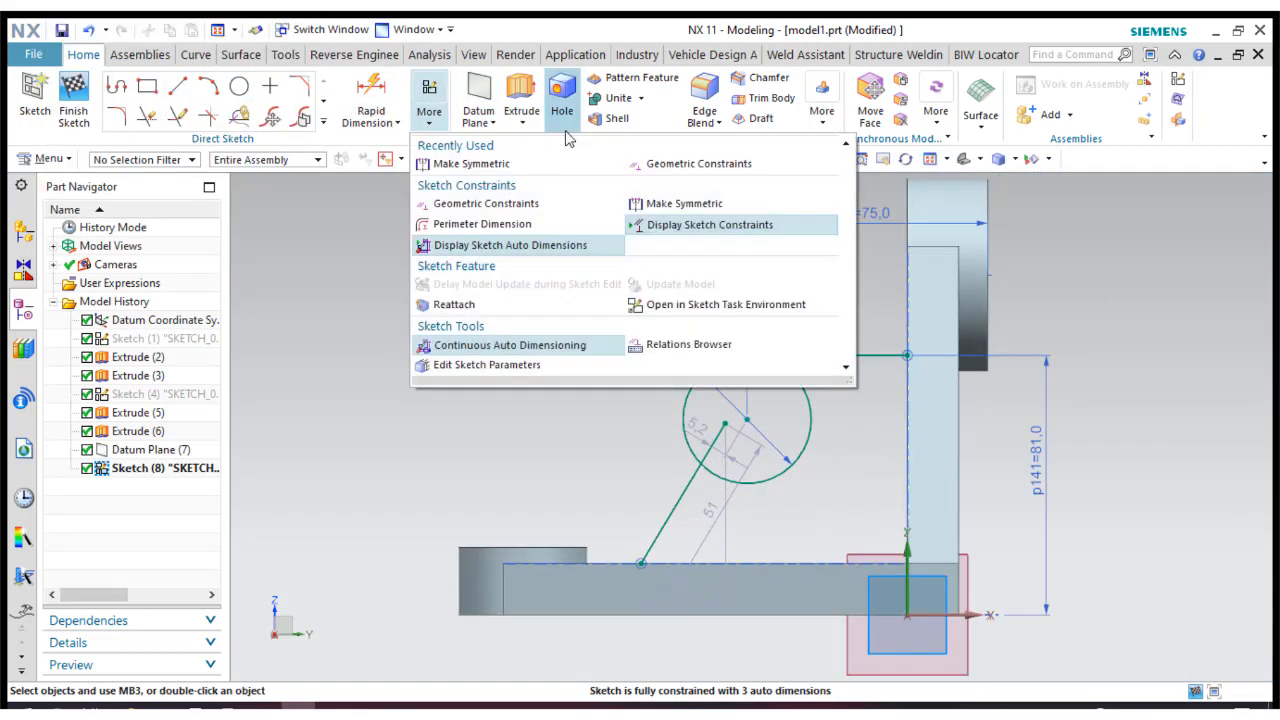
click(698, 164)
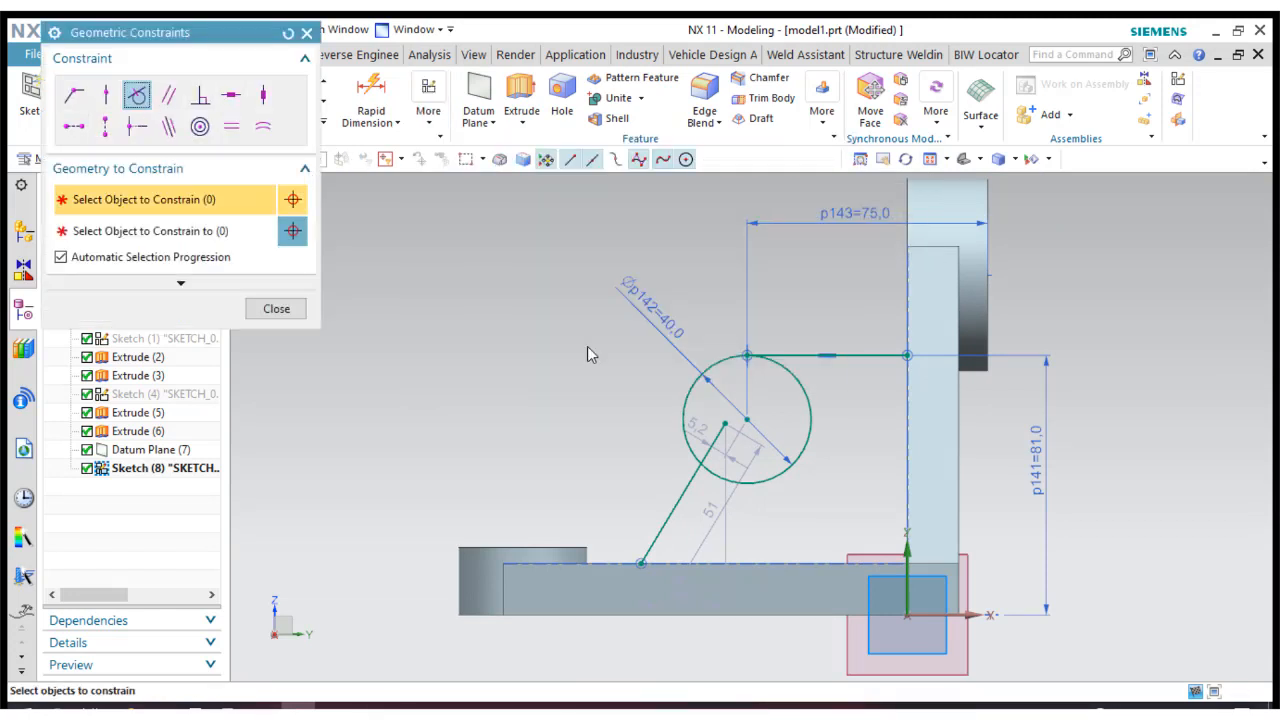
click(684, 472)
click(682, 392)
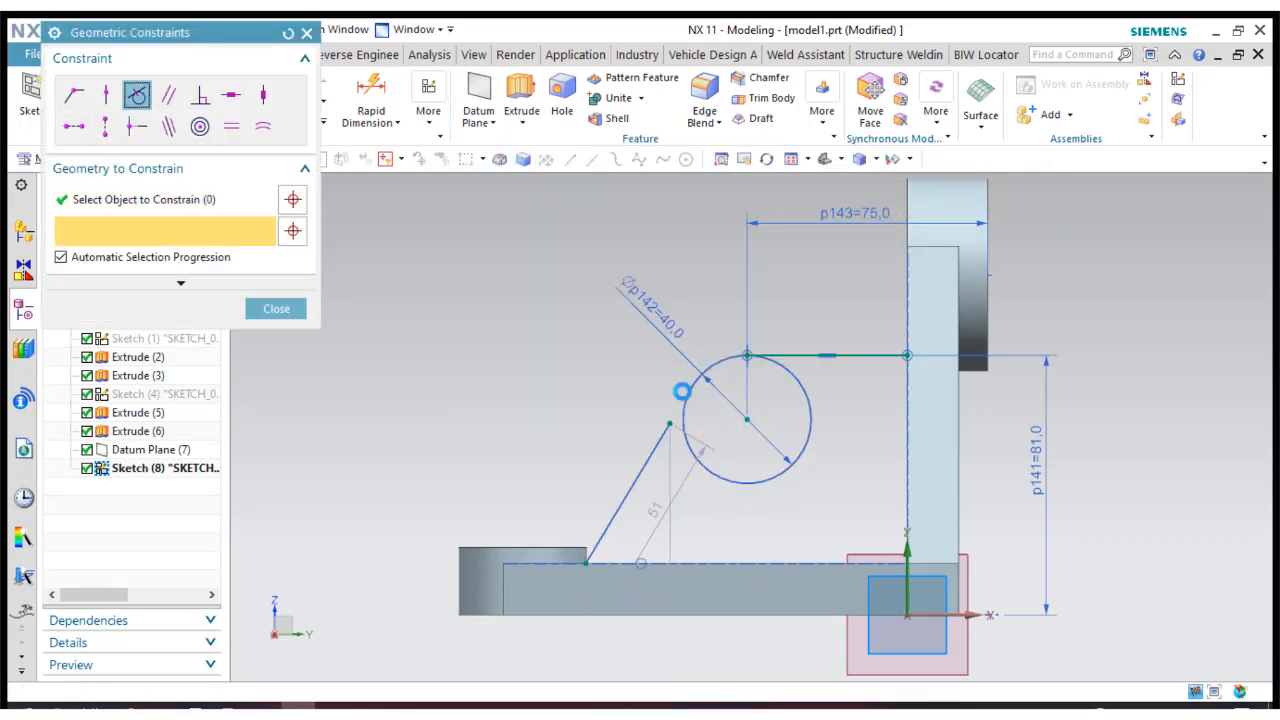
click(276, 309)
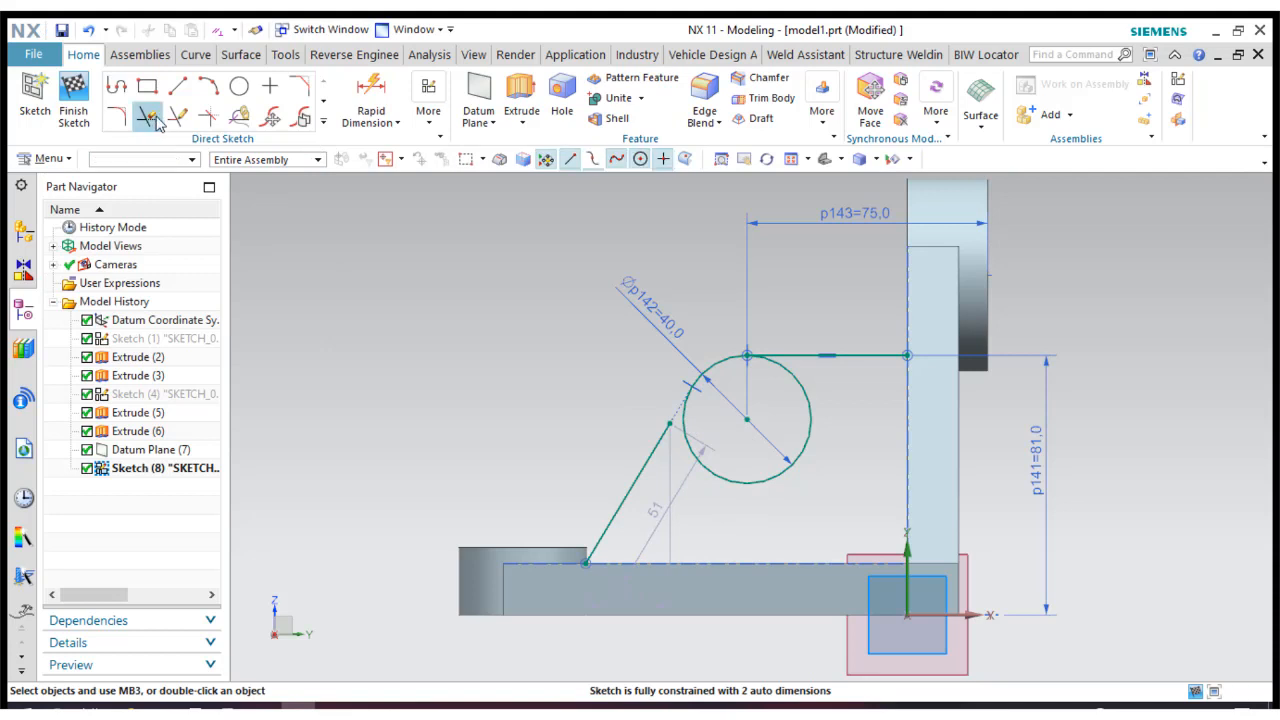
Extend the slanted line's upper end to its tangent point on the circle.
click(150, 119)
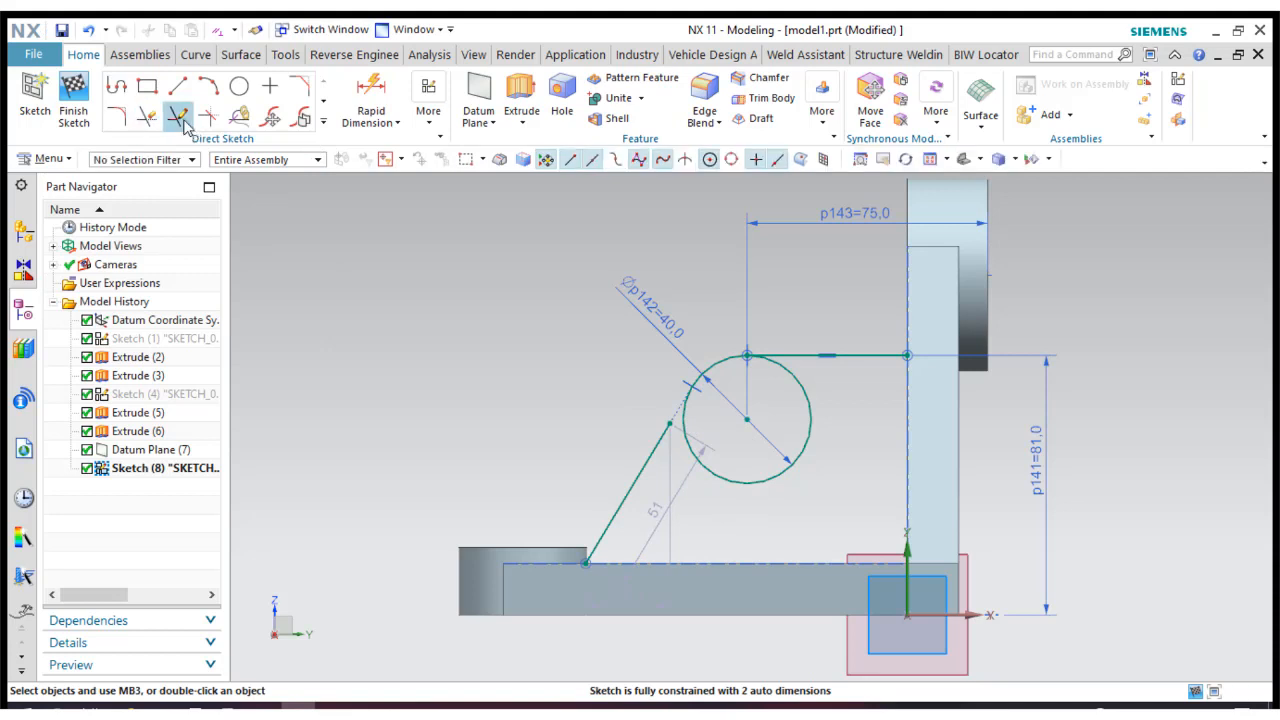
click(650, 445)
click(283, 216)
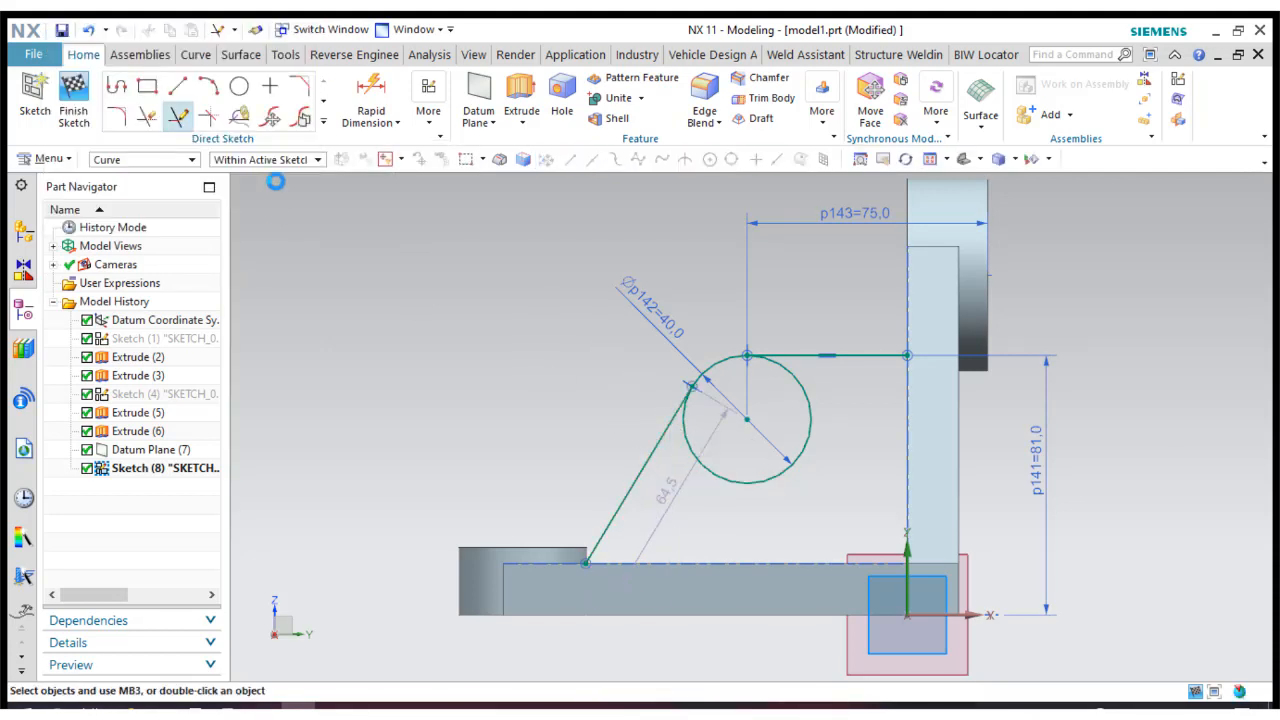
Draw a 65 mm vertical line along the upright web from the horizontal line's end down to the base plate's top edge.
click(187, 93)
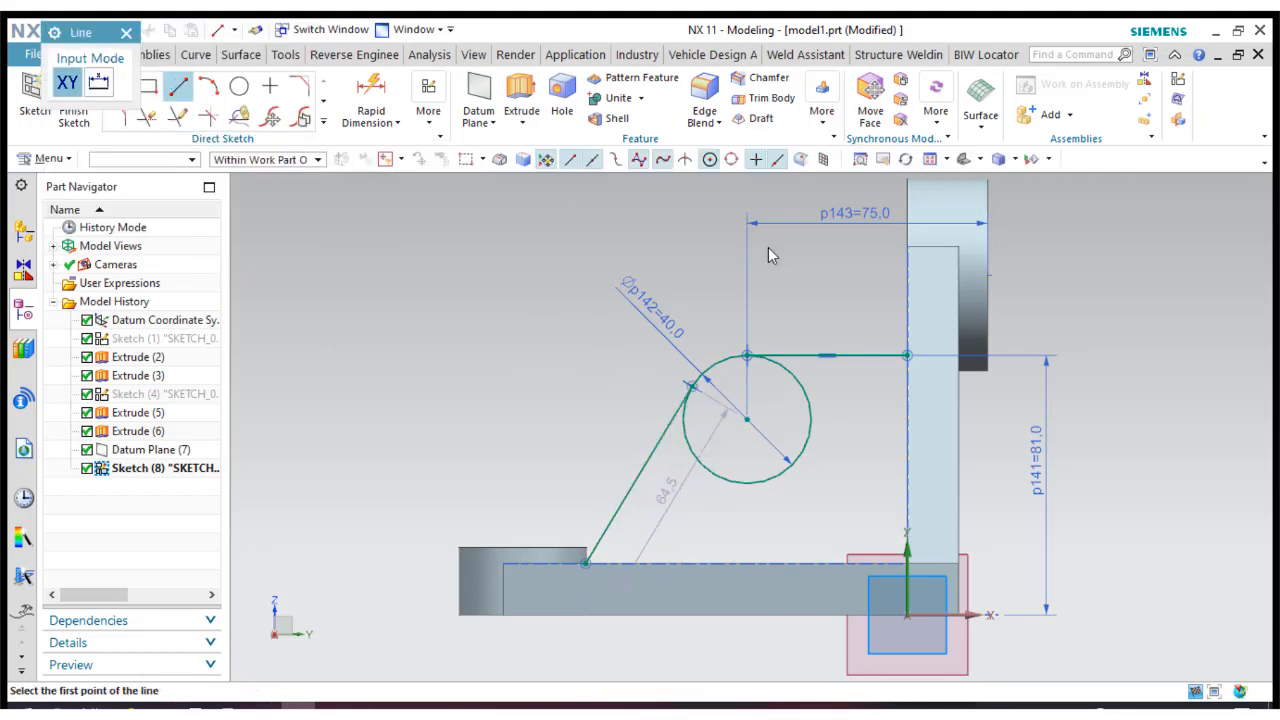
click(906, 355)
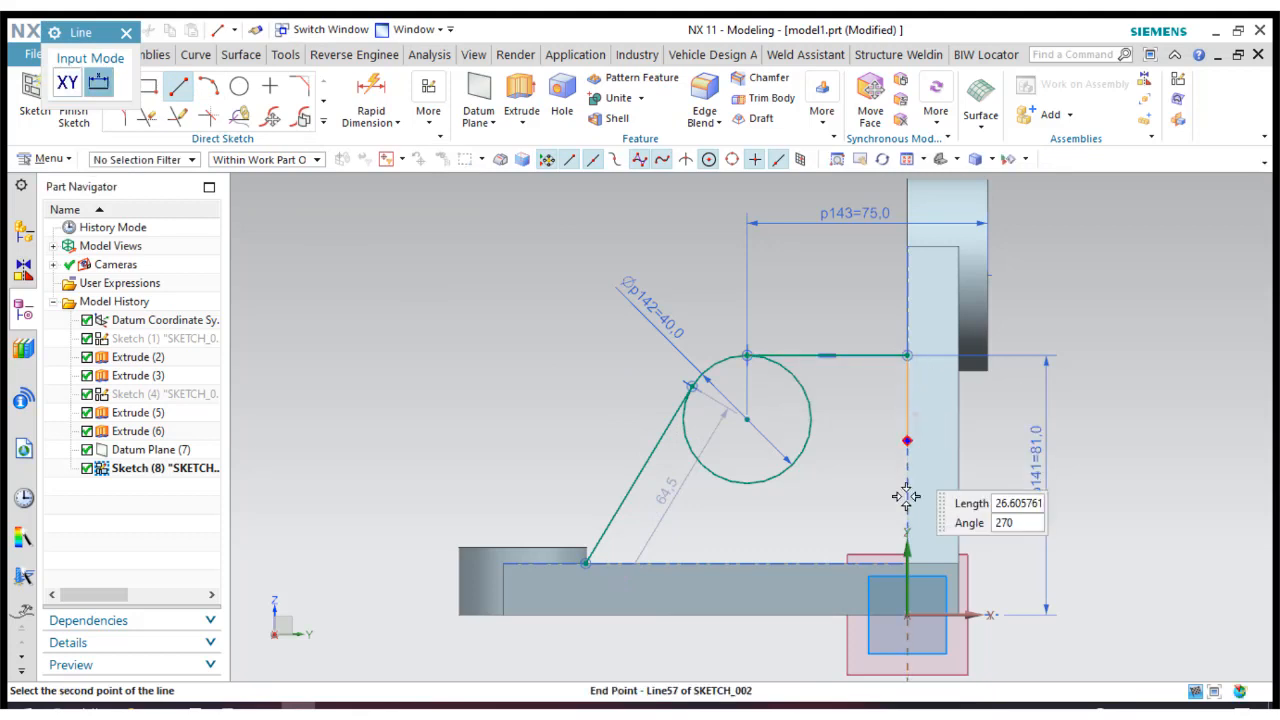
click(906, 560)
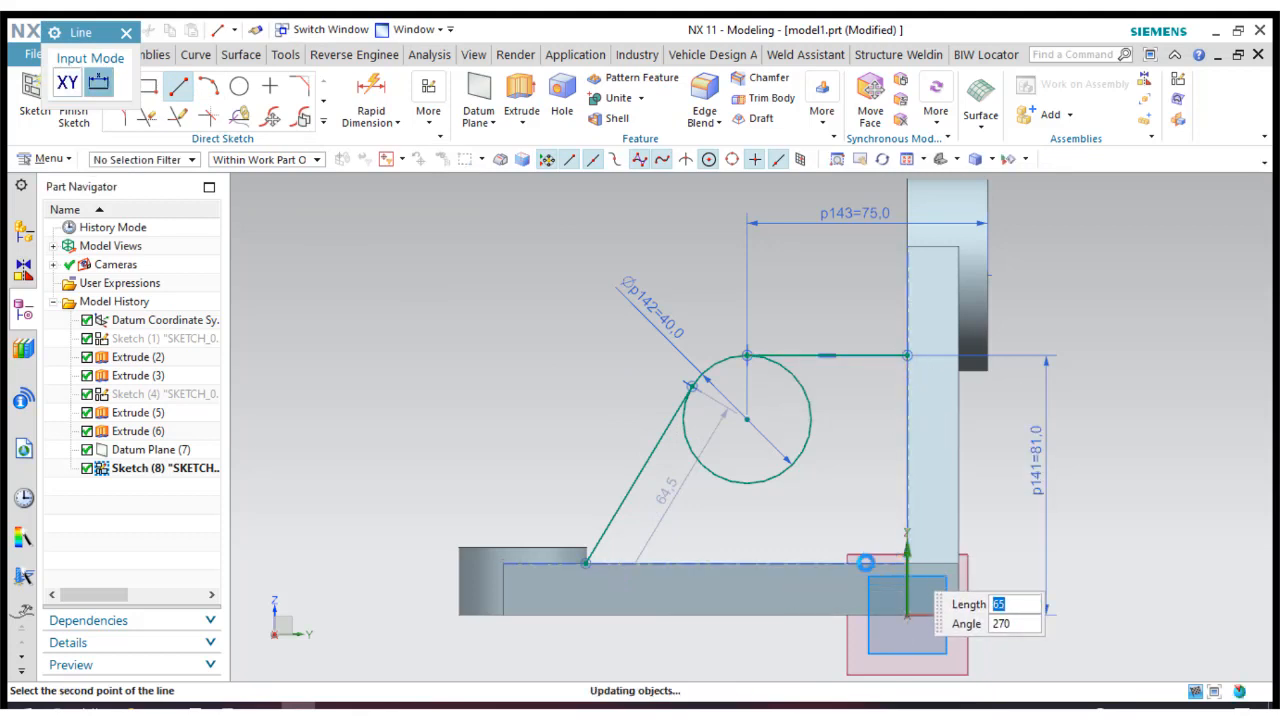
click(586, 562)
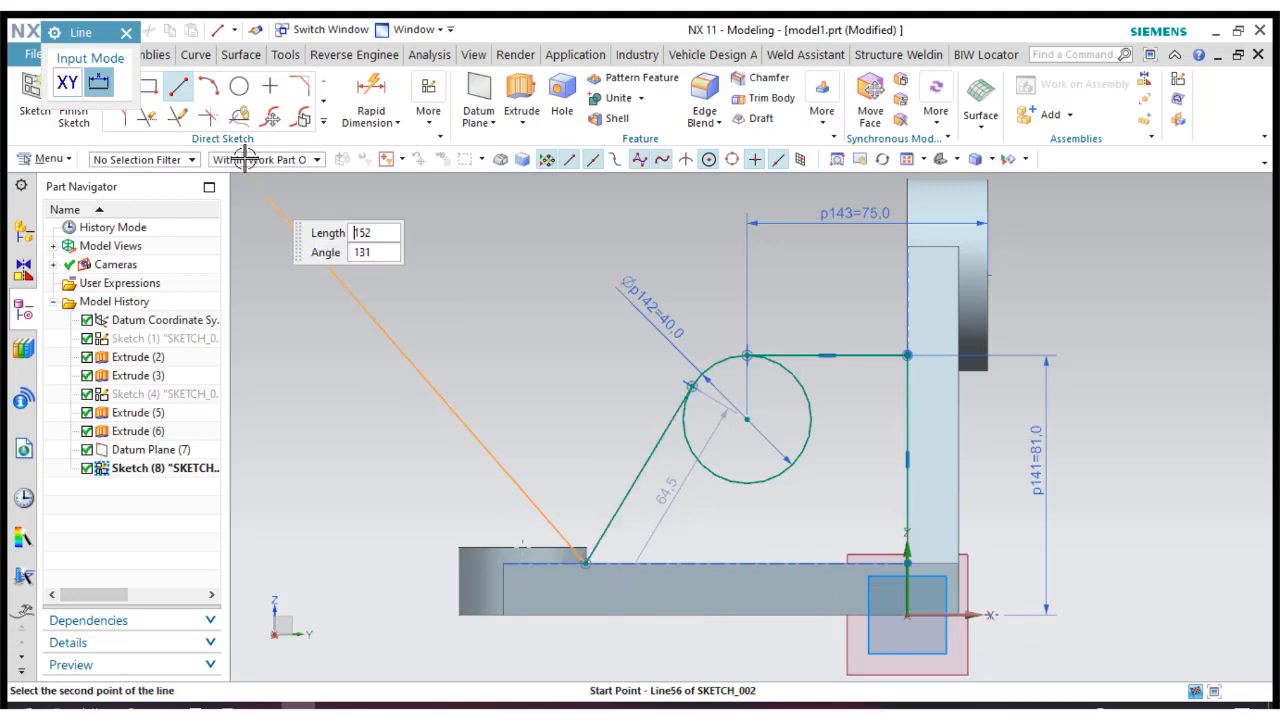
click(178, 86)
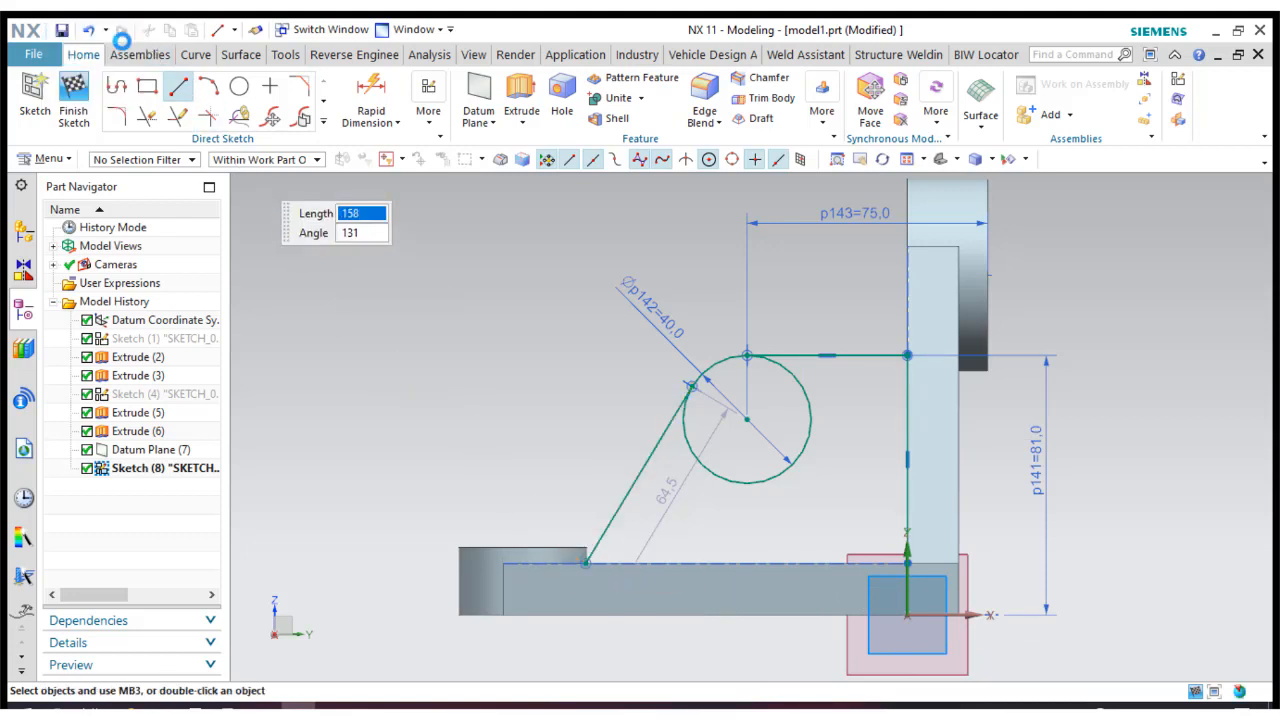
Dimension the horizontal distance between the slanted line's lower endpoint and the vertical line and set it to 100 mm.
click(372, 90)
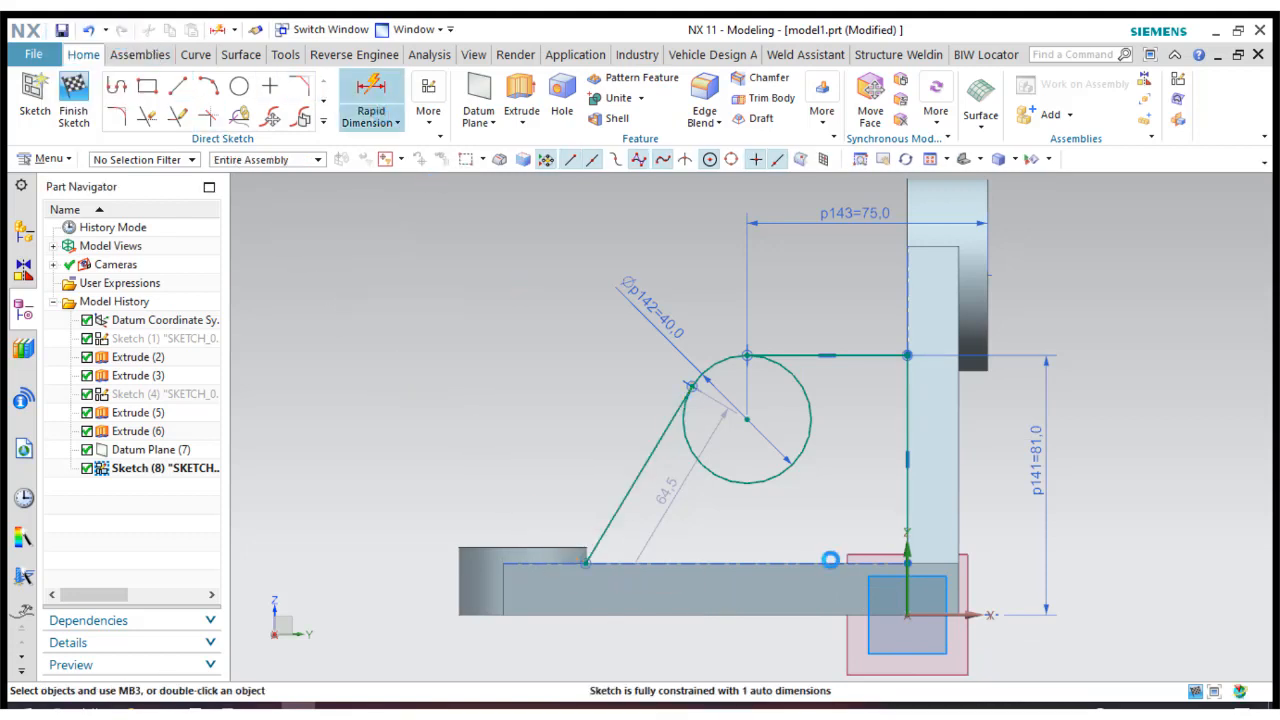
click(590, 560)
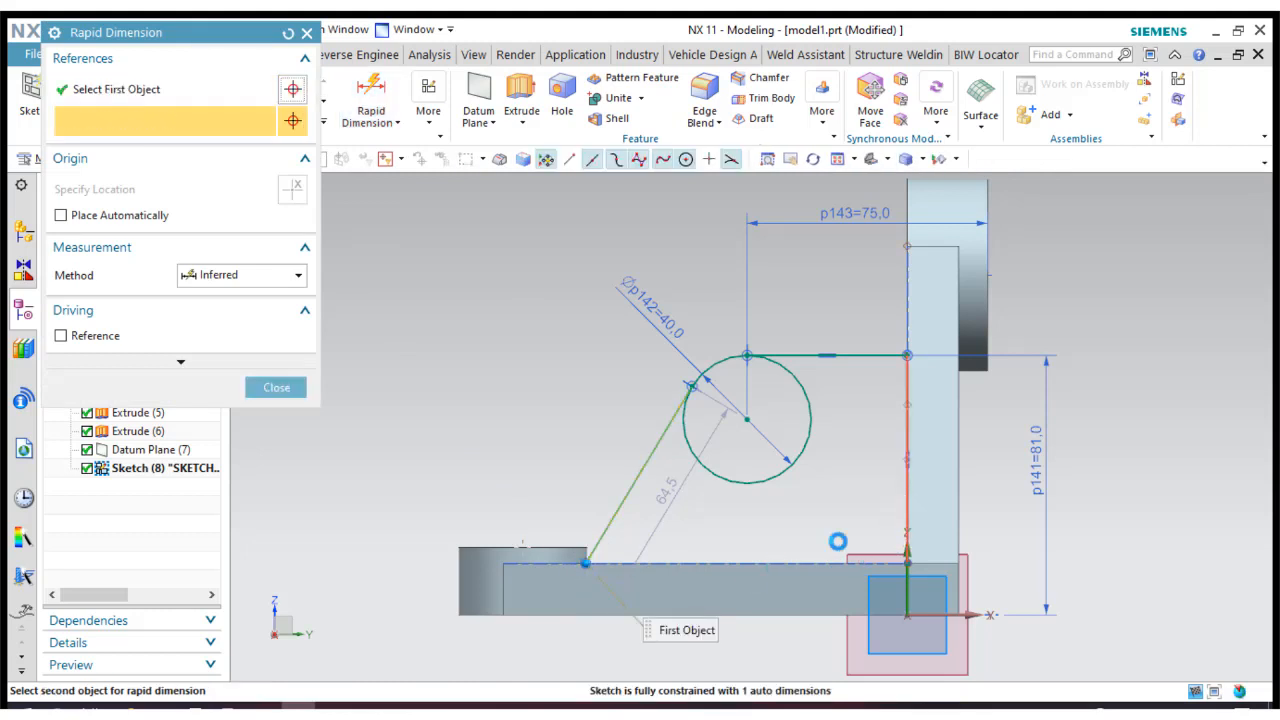
click(740, 657)
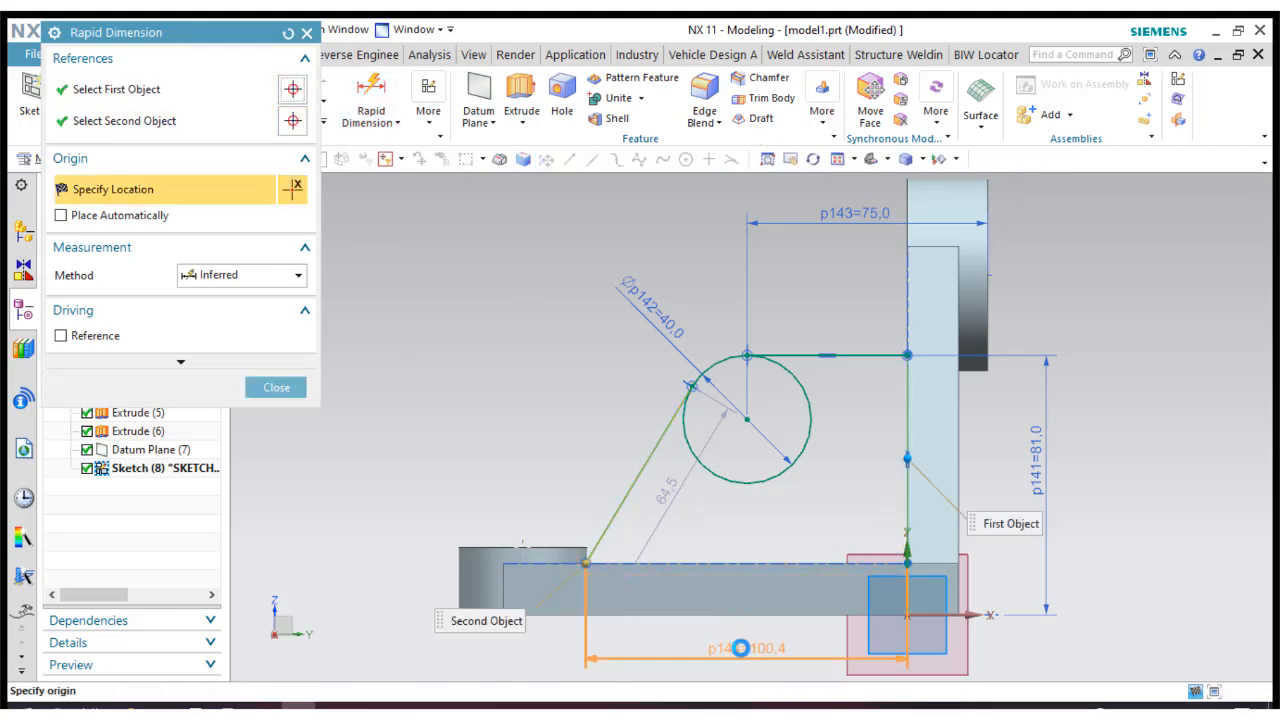
click(740, 648)
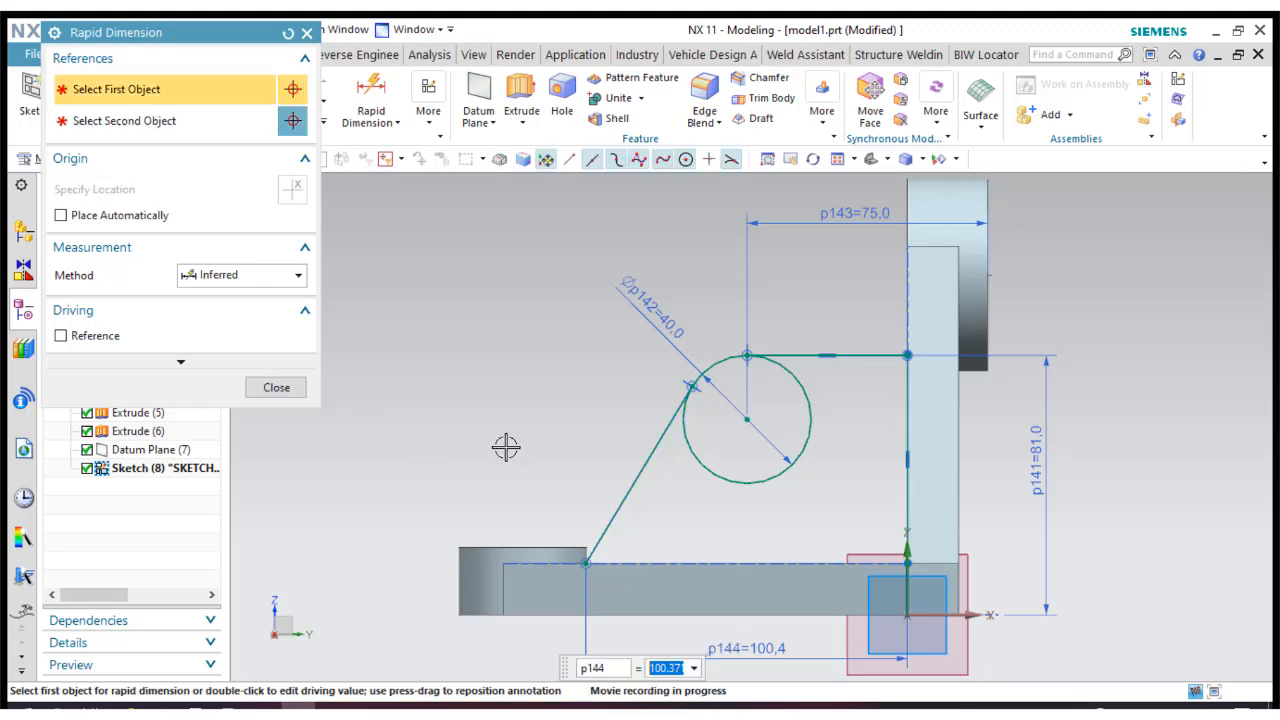
key(Return)
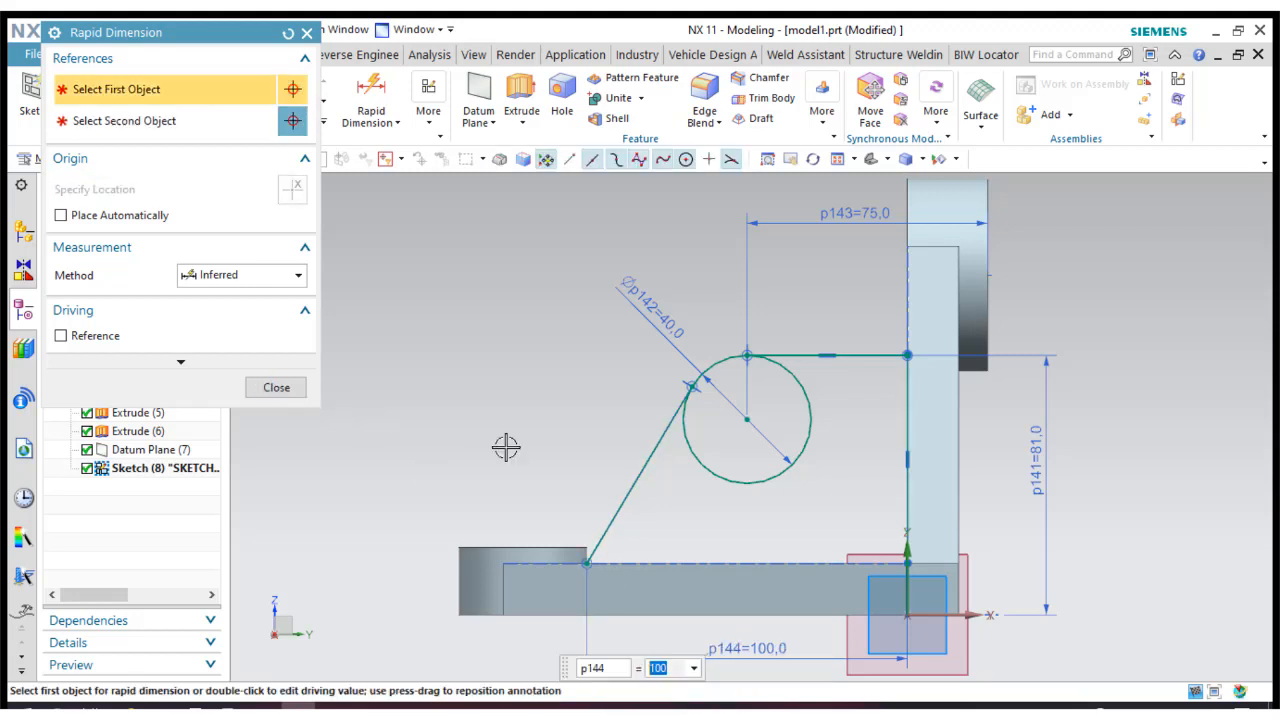
click(285, 388)
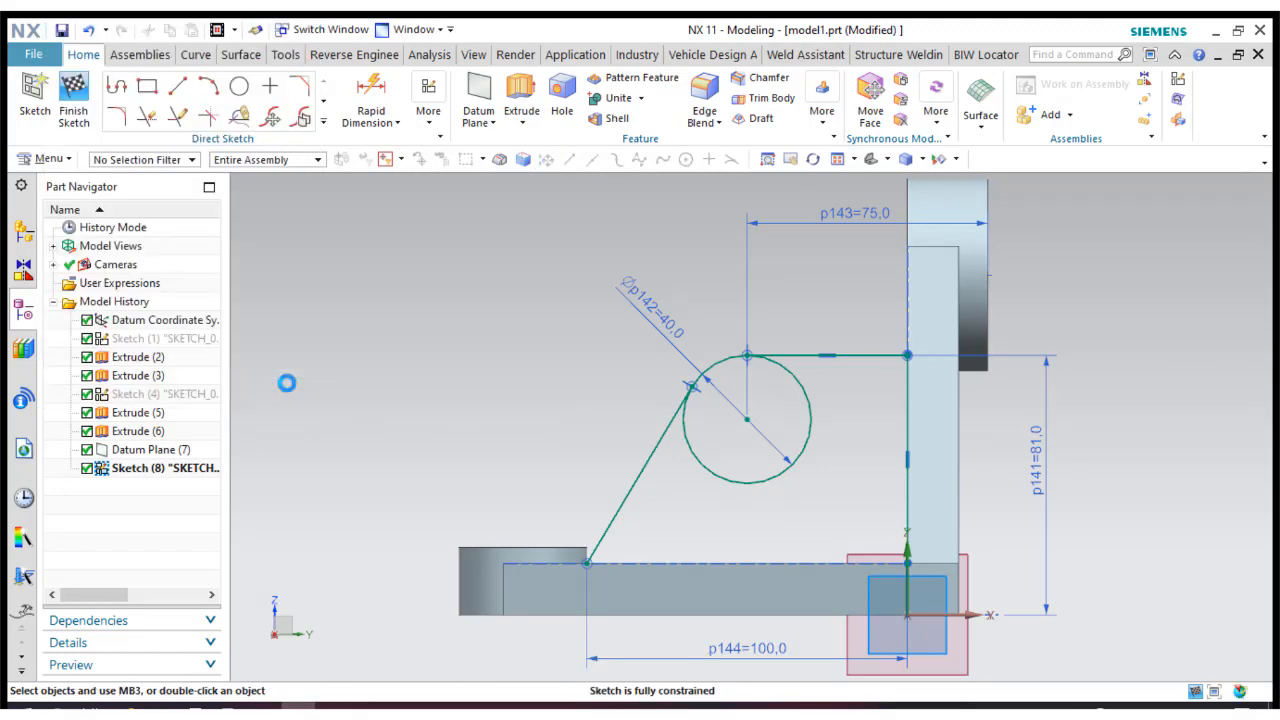
click(72, 100)
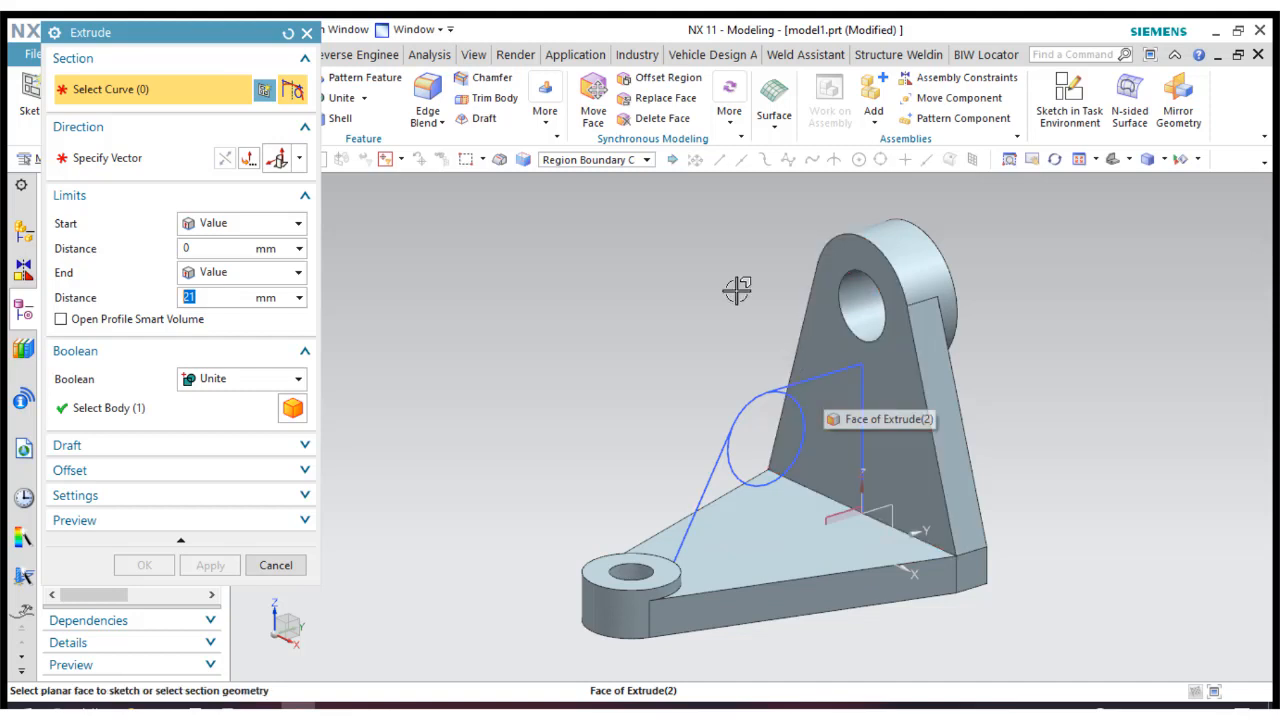
click(640, 160)
click(586, 191)
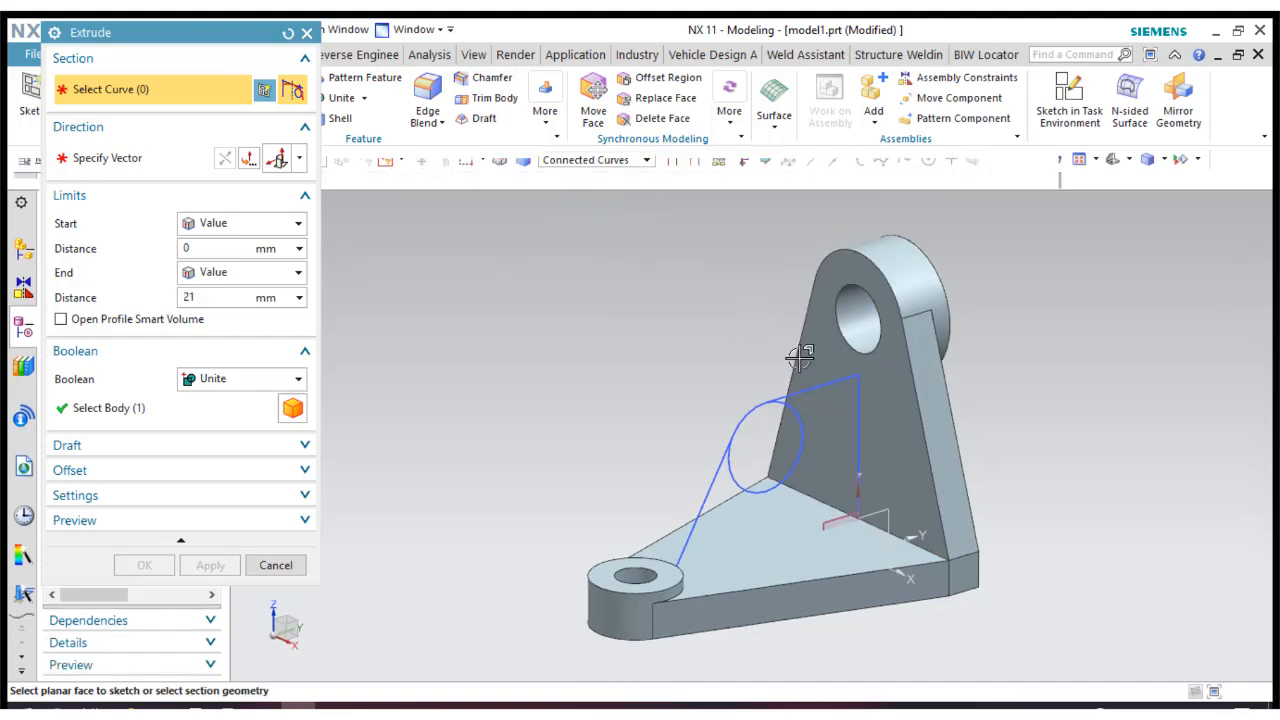
click(810, 390)
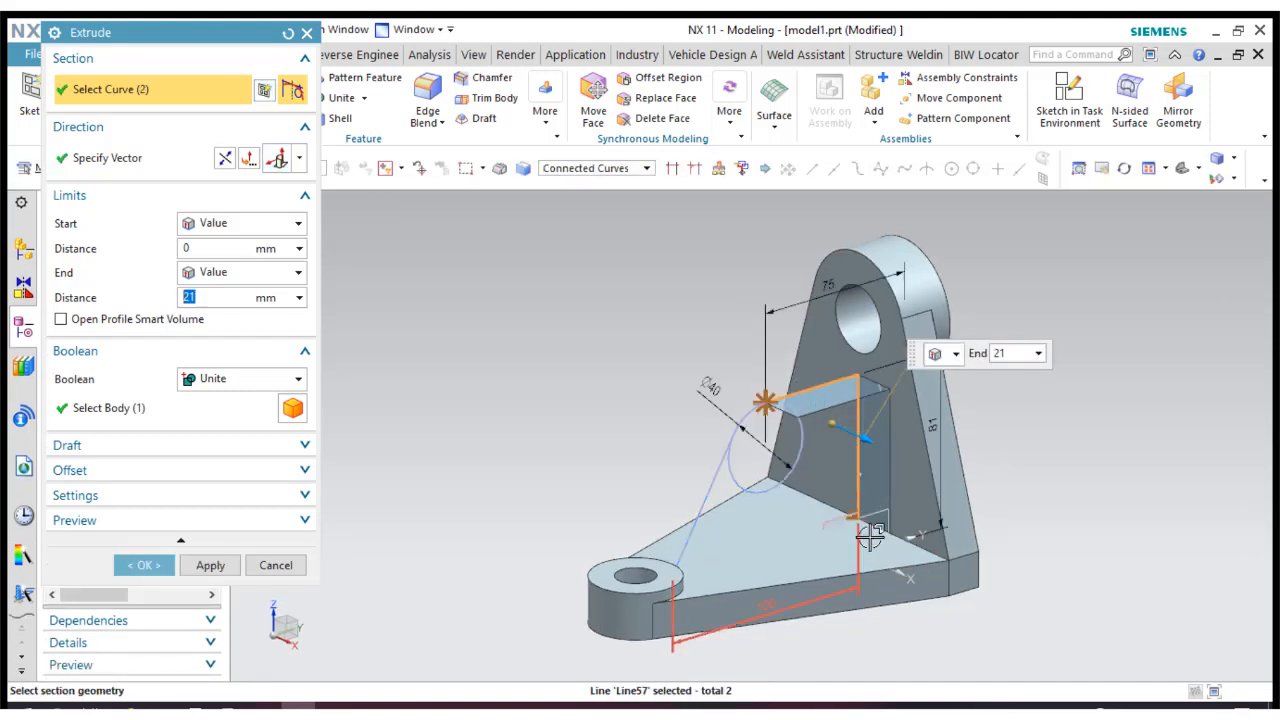
Display the model as a wireframe to inspect the selected profile, and cancel the extrusion.
click(1228, 160)
click(1135, 271)
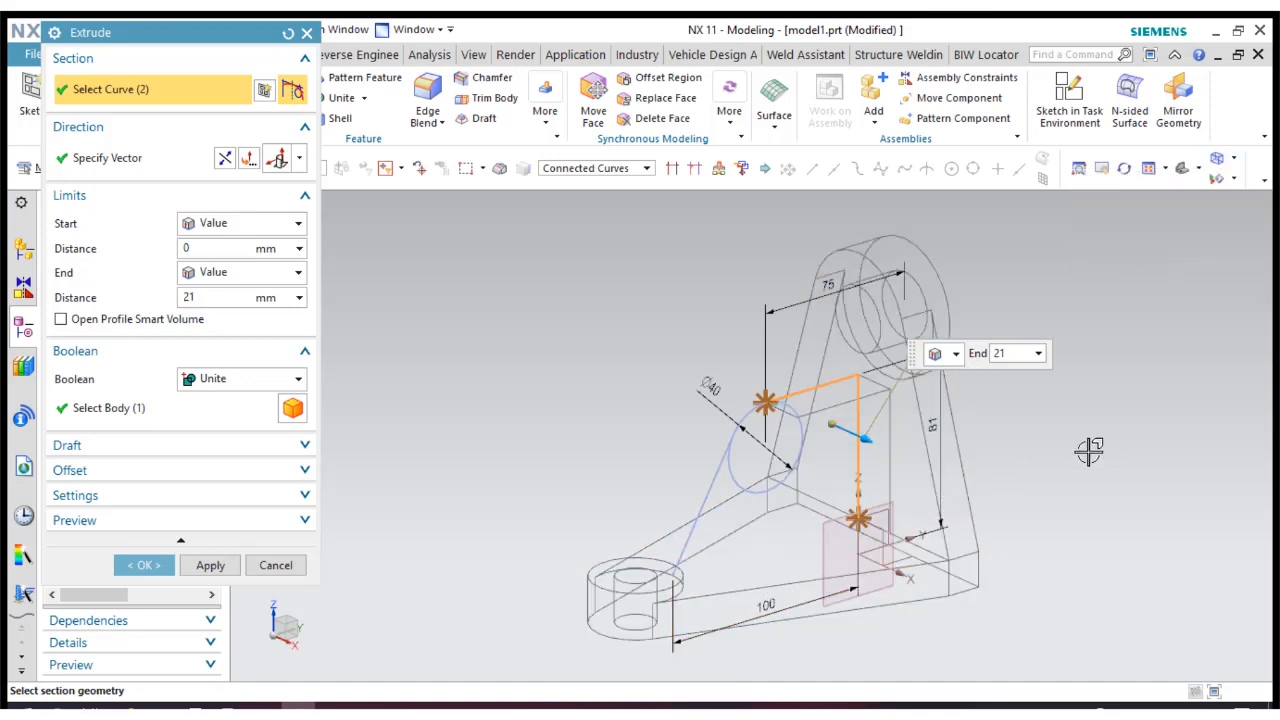
middle_drag(1089, 452, 1060, 442)
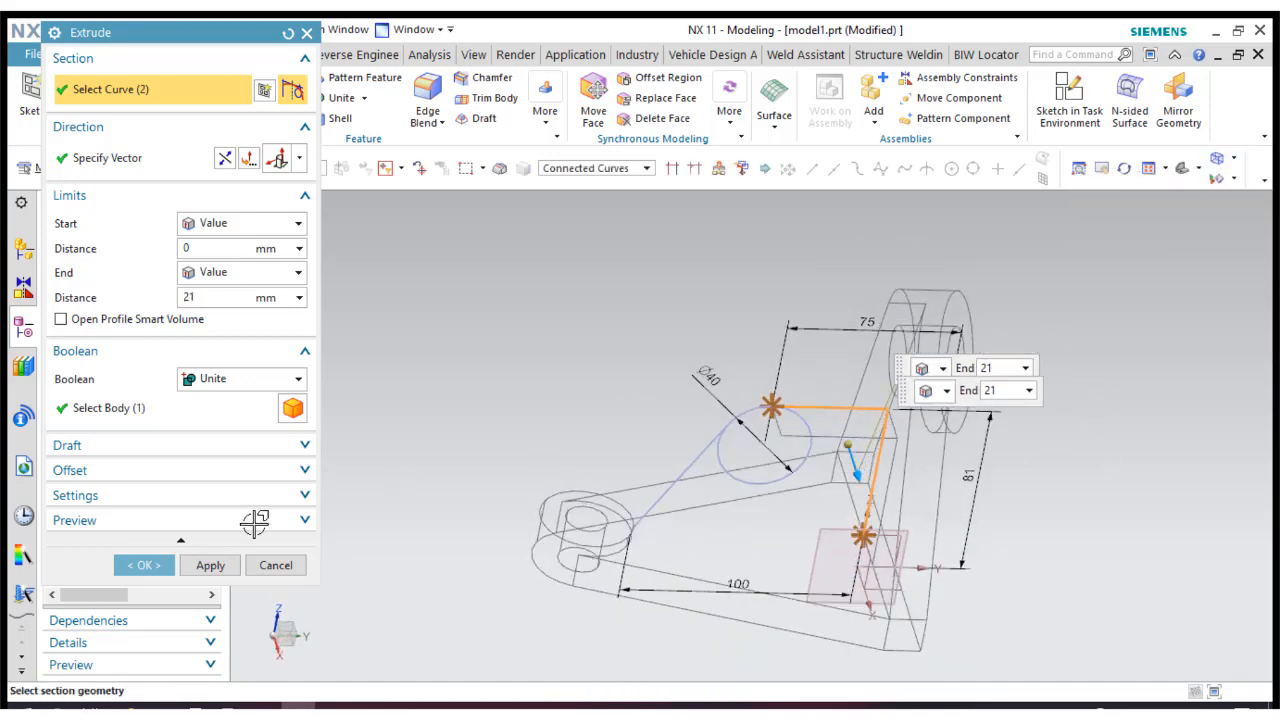
click(275, 565)
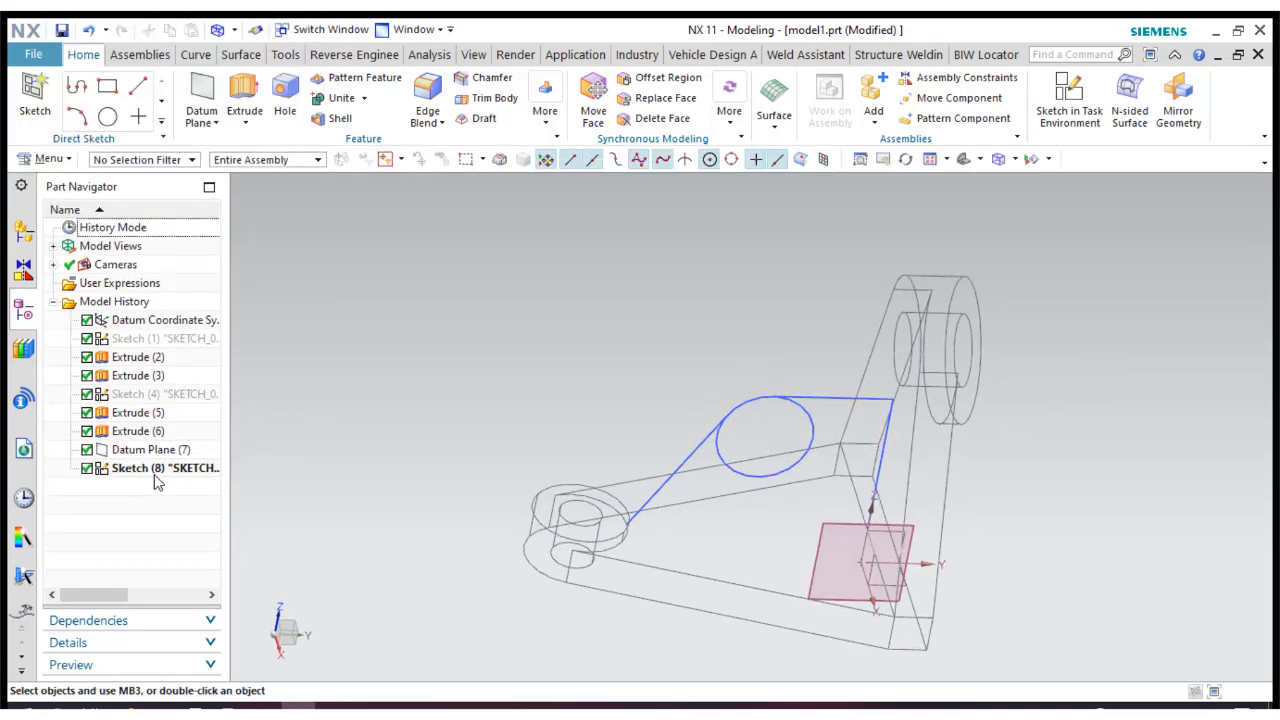
Reopen the rib profile sketch, close it with a 100 mm horizontal line from the slanted line's lower end to the vertical line, and finish it.
click(153, 467)
double_click(153, 467)
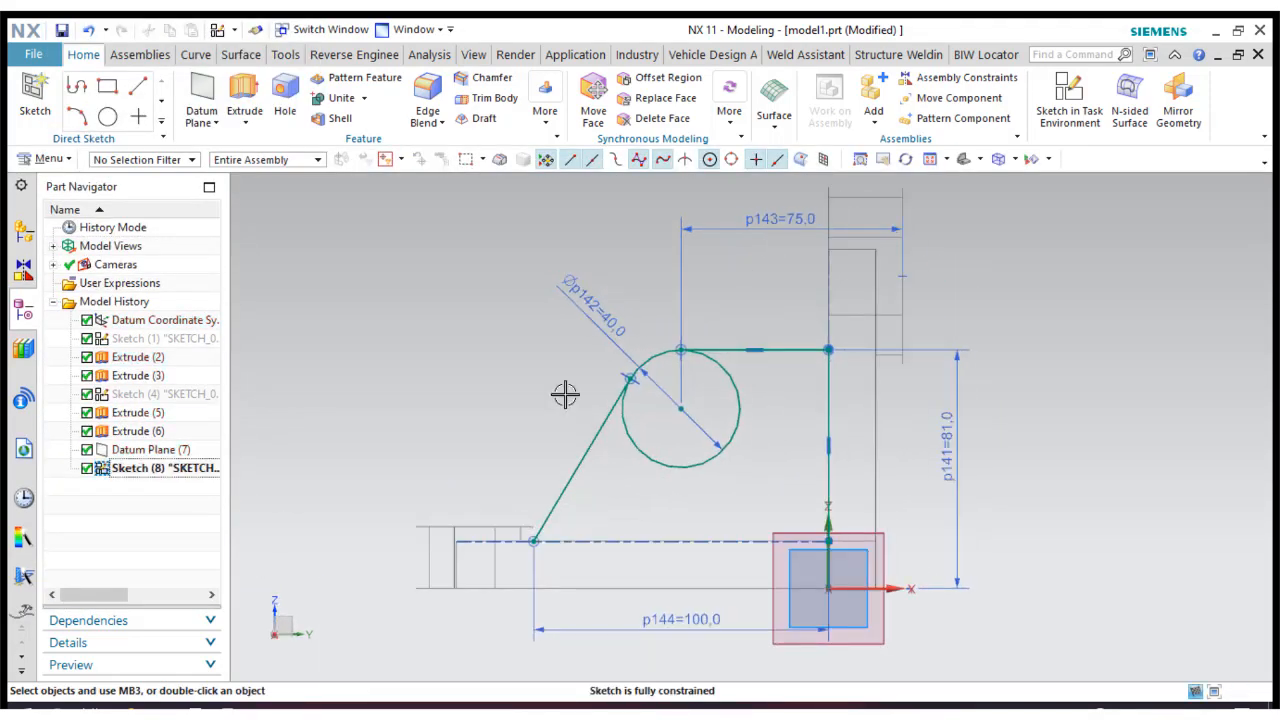
click(177, 90)
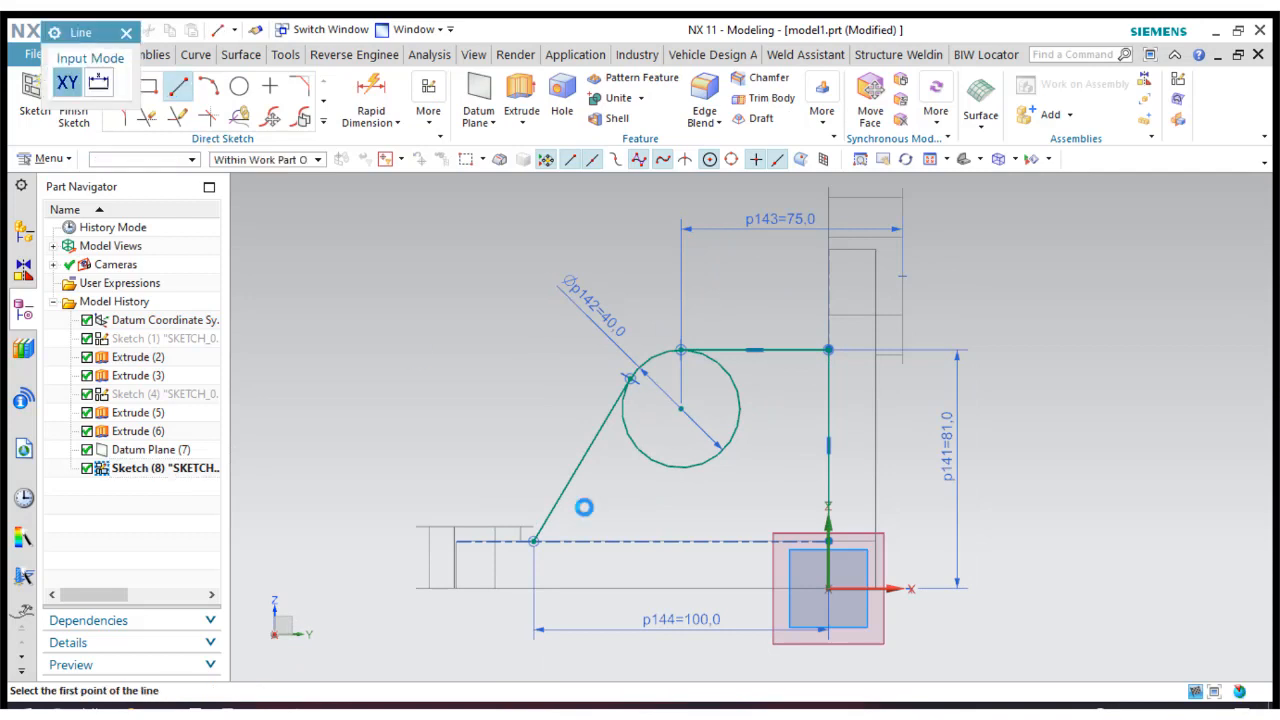
click(535, 541)
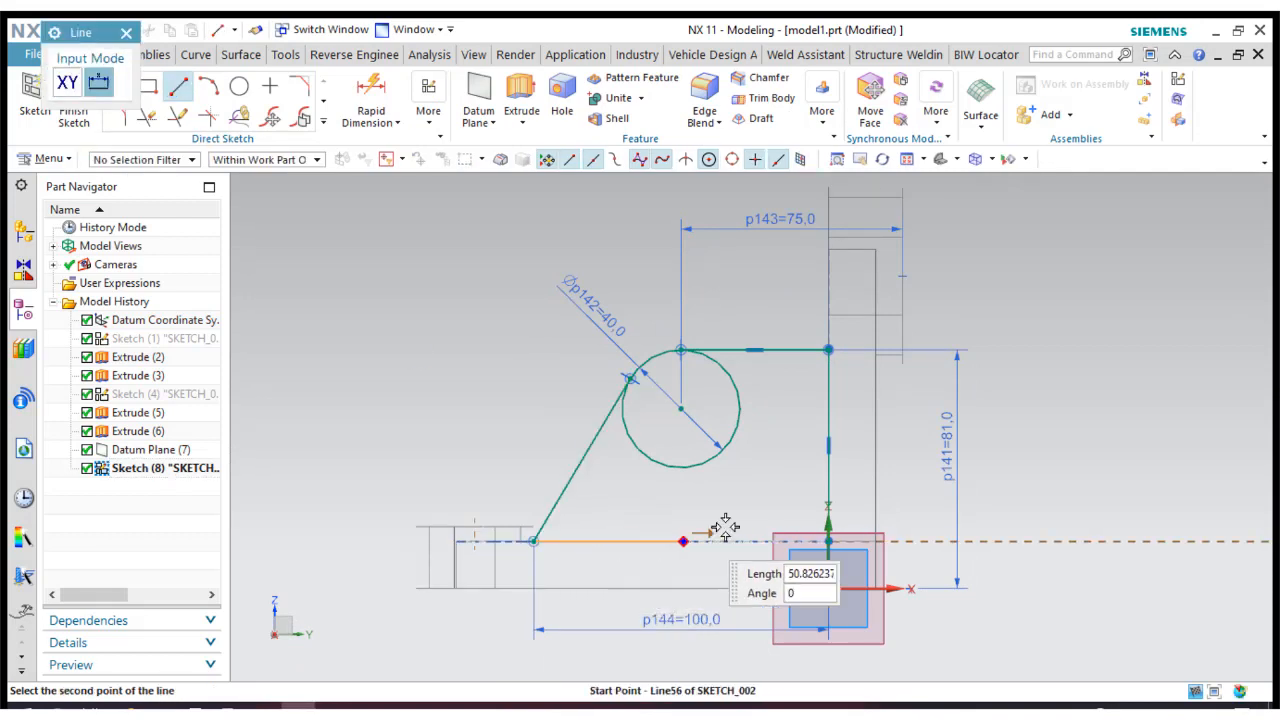
click(828, 541)
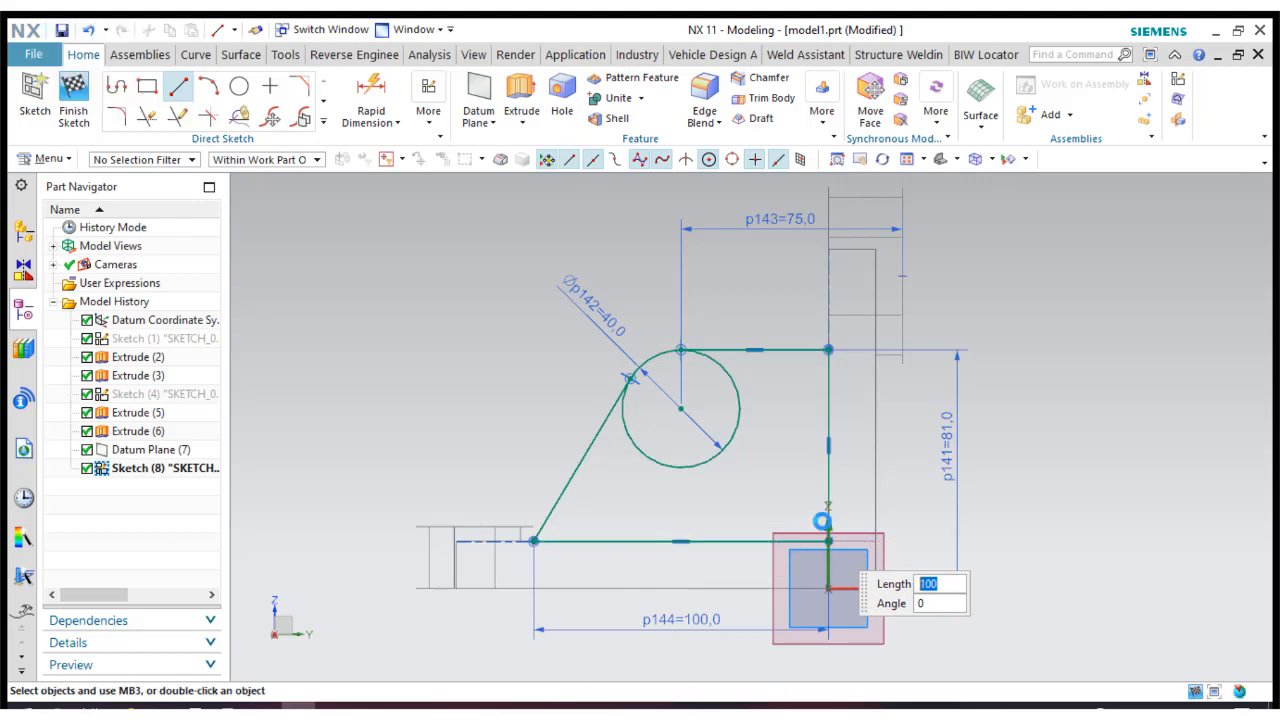
key(Escape)
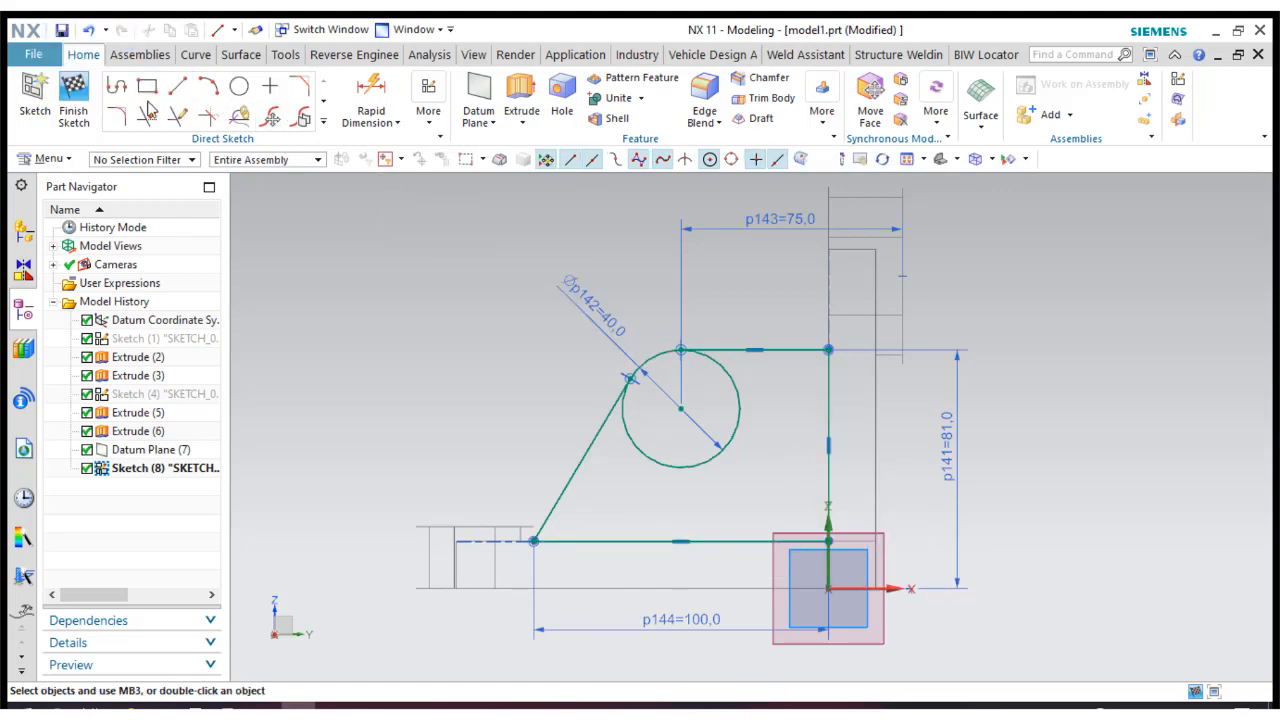
key(ctrl+q)
Display the model shaded with edges in the trimetric view.
click(979, 162)
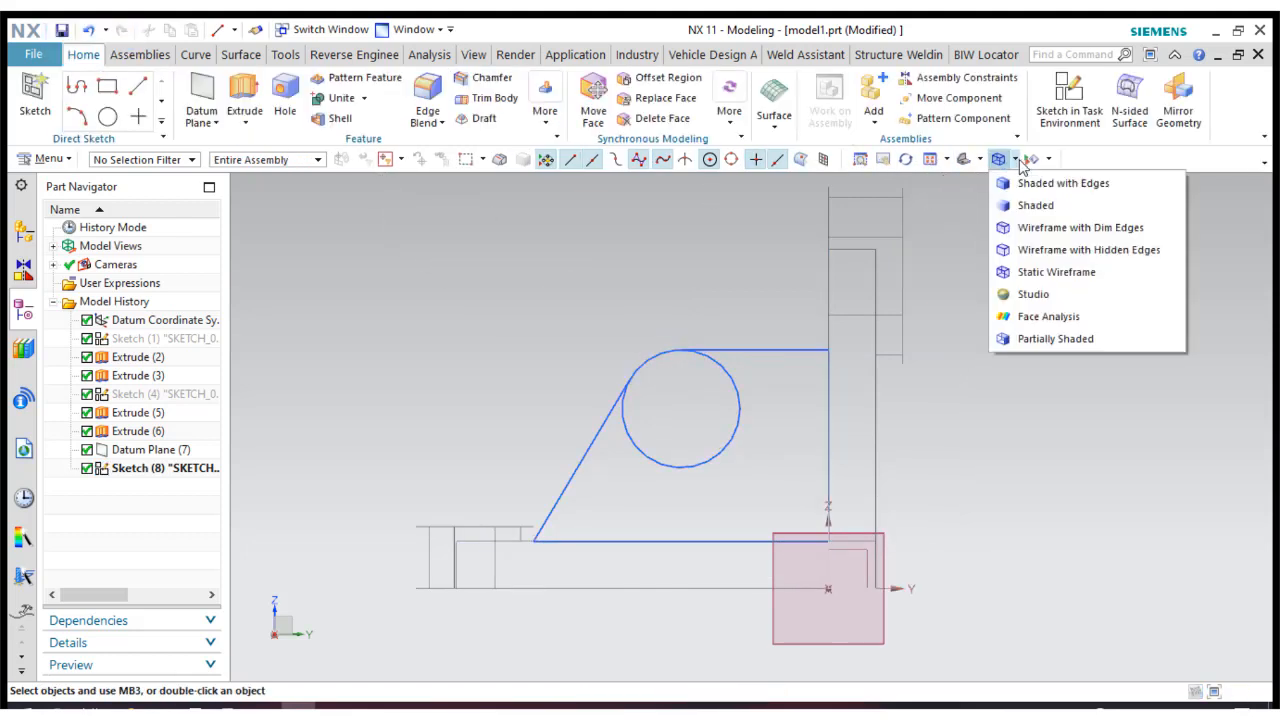
click(1008, 183)
key(Home)
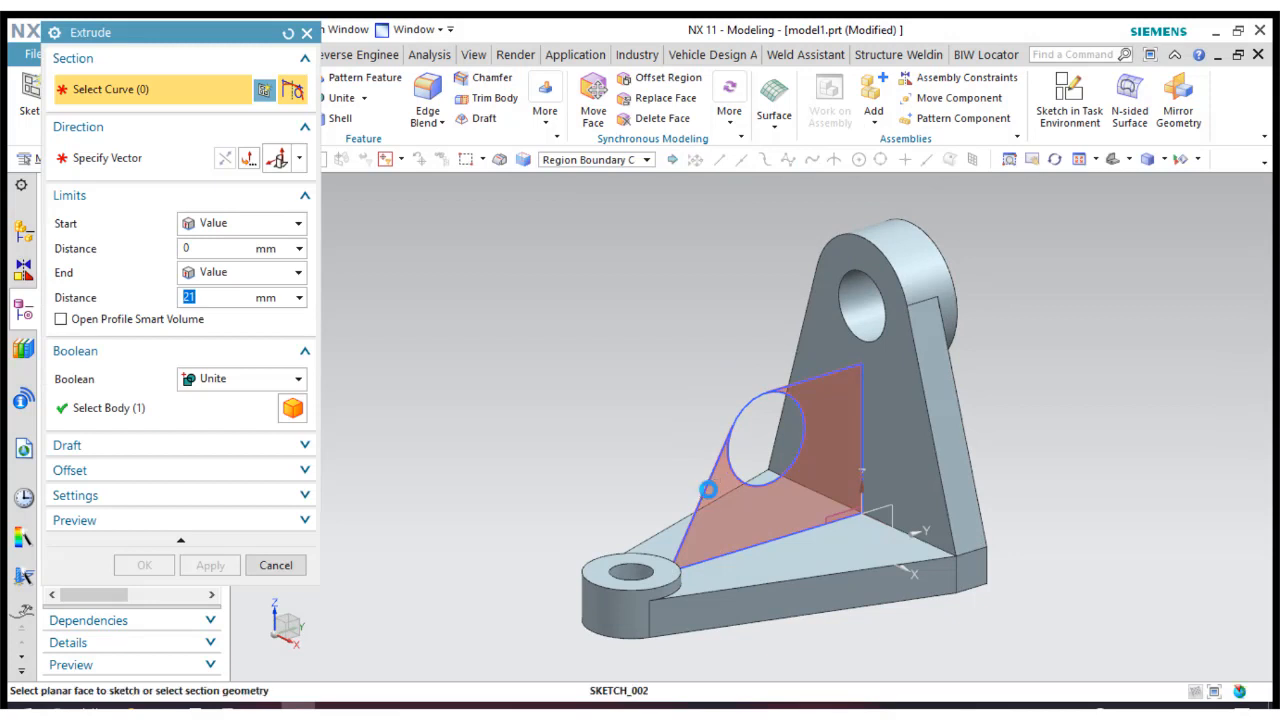
Extrude the closed rib profile around the circle with a symmetric value of 6 mm and unite it with the body.
click(707, 489)
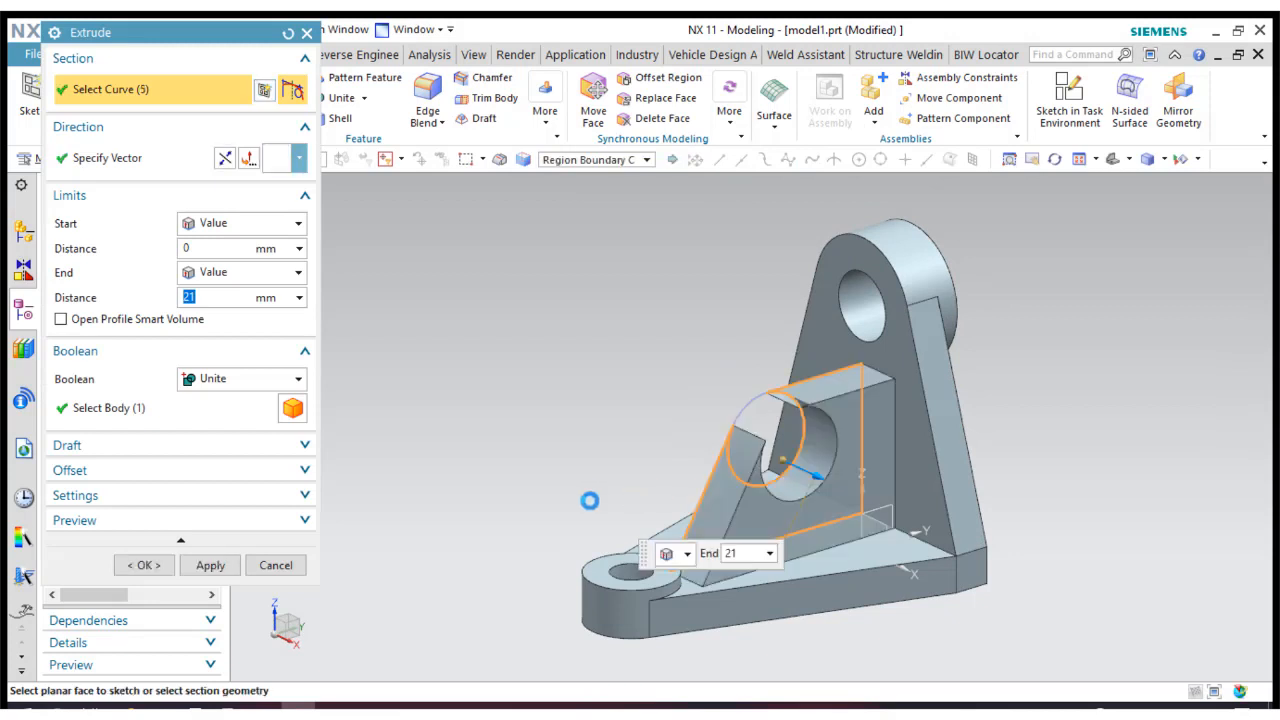
click(224, 228)
click(230, 260)
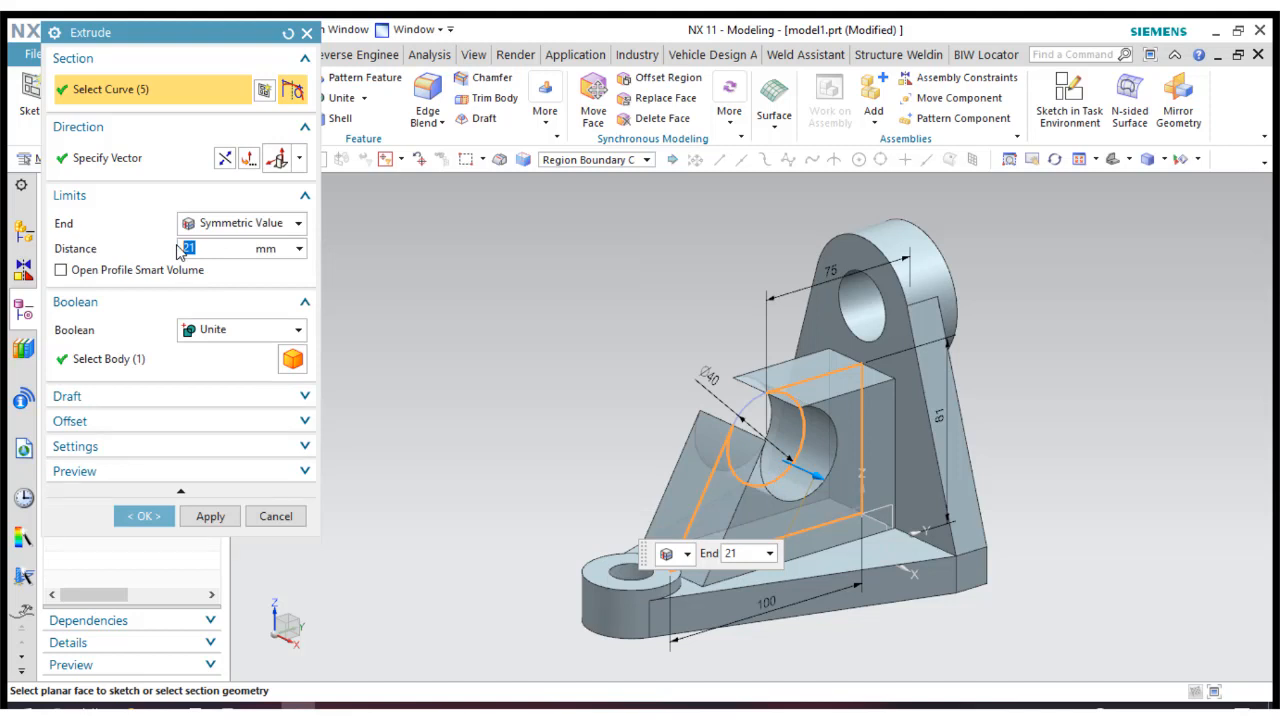
text(6)
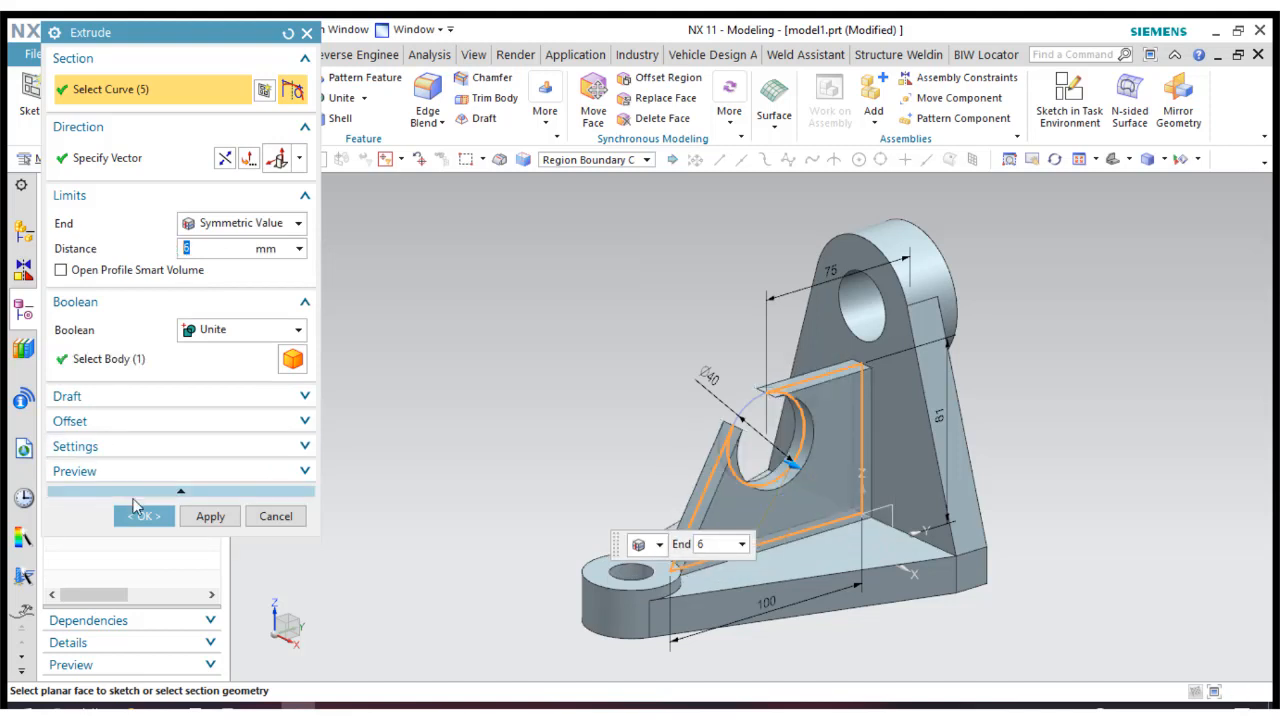
click(143, 516)
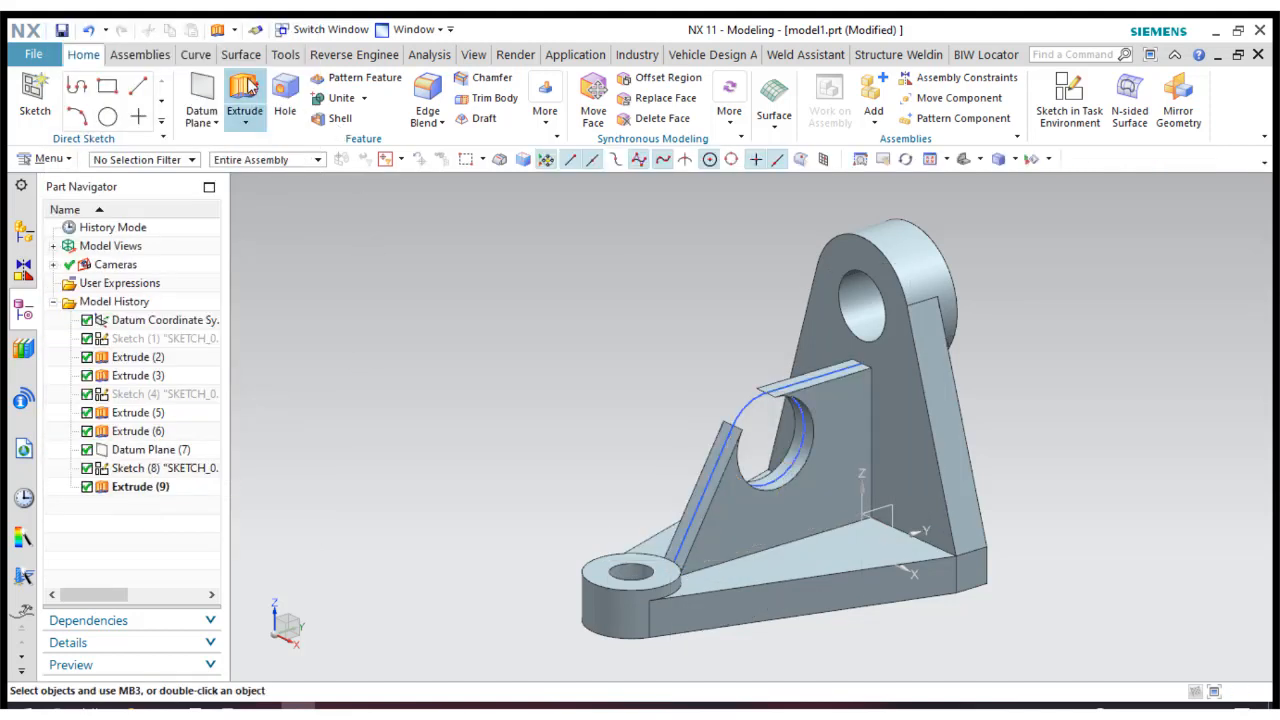
Reopen the rib profile sketch and draw a circle about 21 mm in diameter in the empty area away from the profile.
double_click(140, 468)
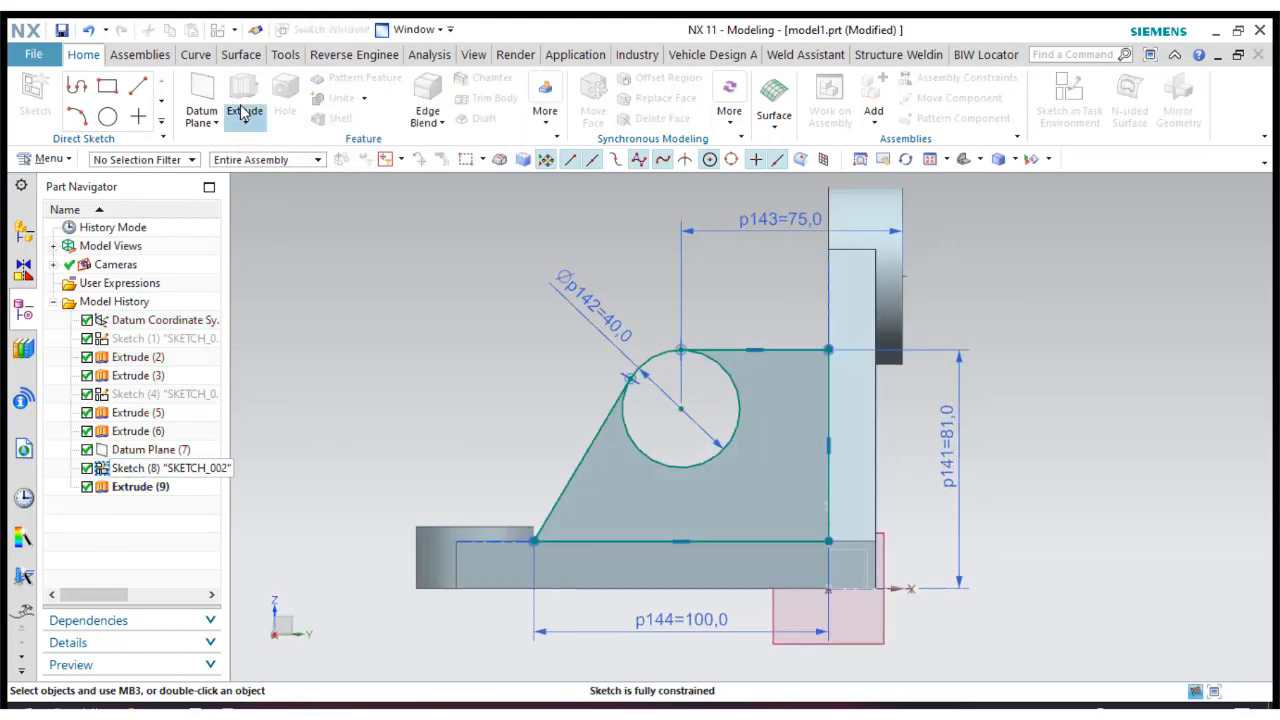
click(242, 88)
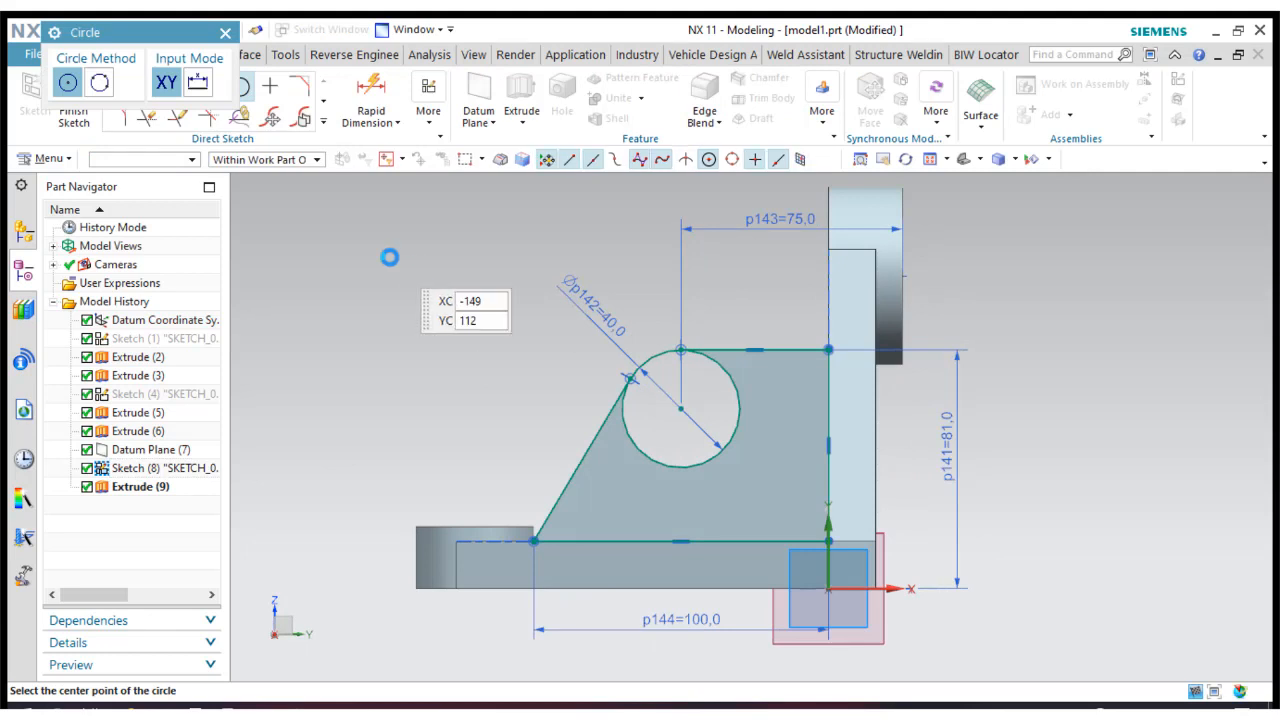
click(389, 257)
click(418, 265)
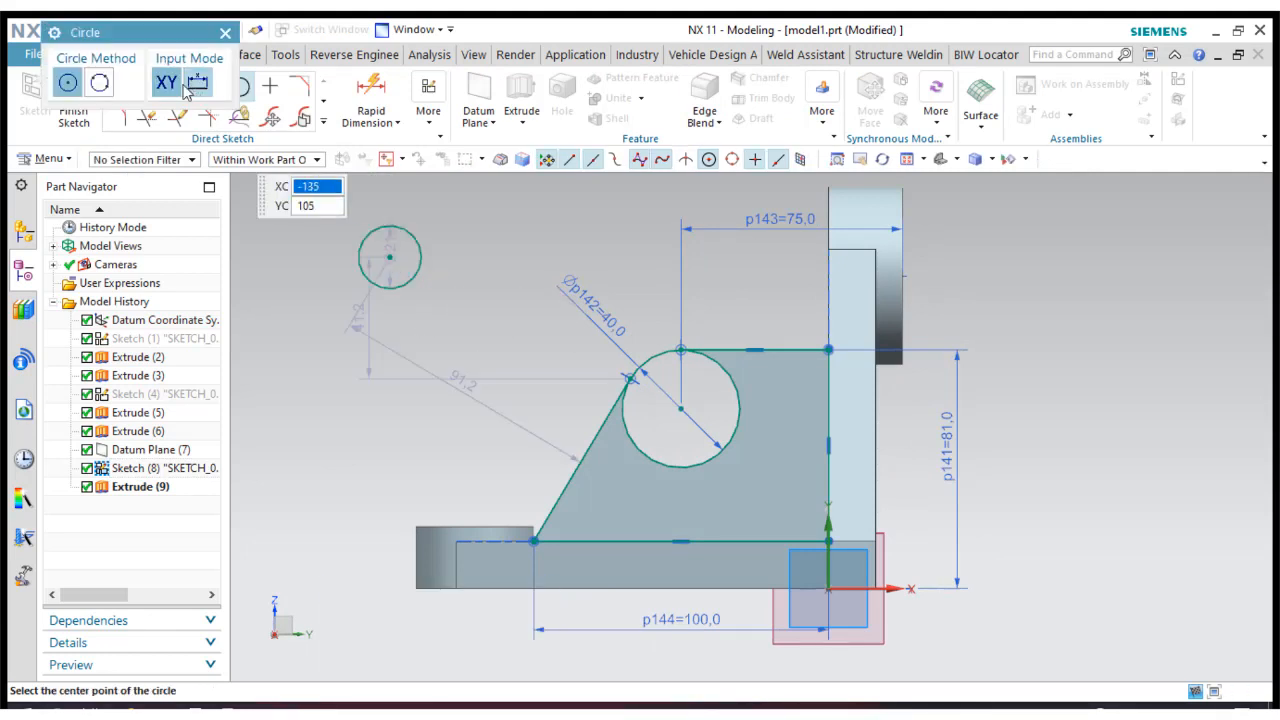
key(Escape)
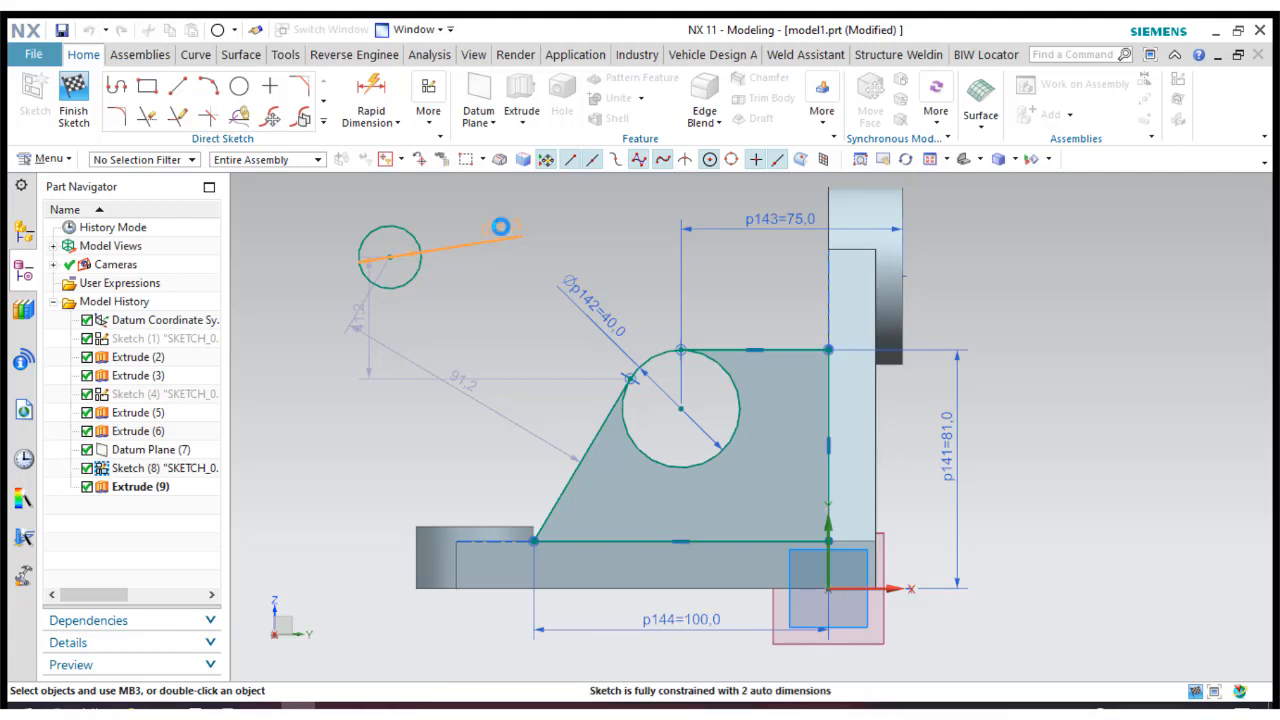
Set the new small circle's diameter to 16 mm.
click(500, 227)
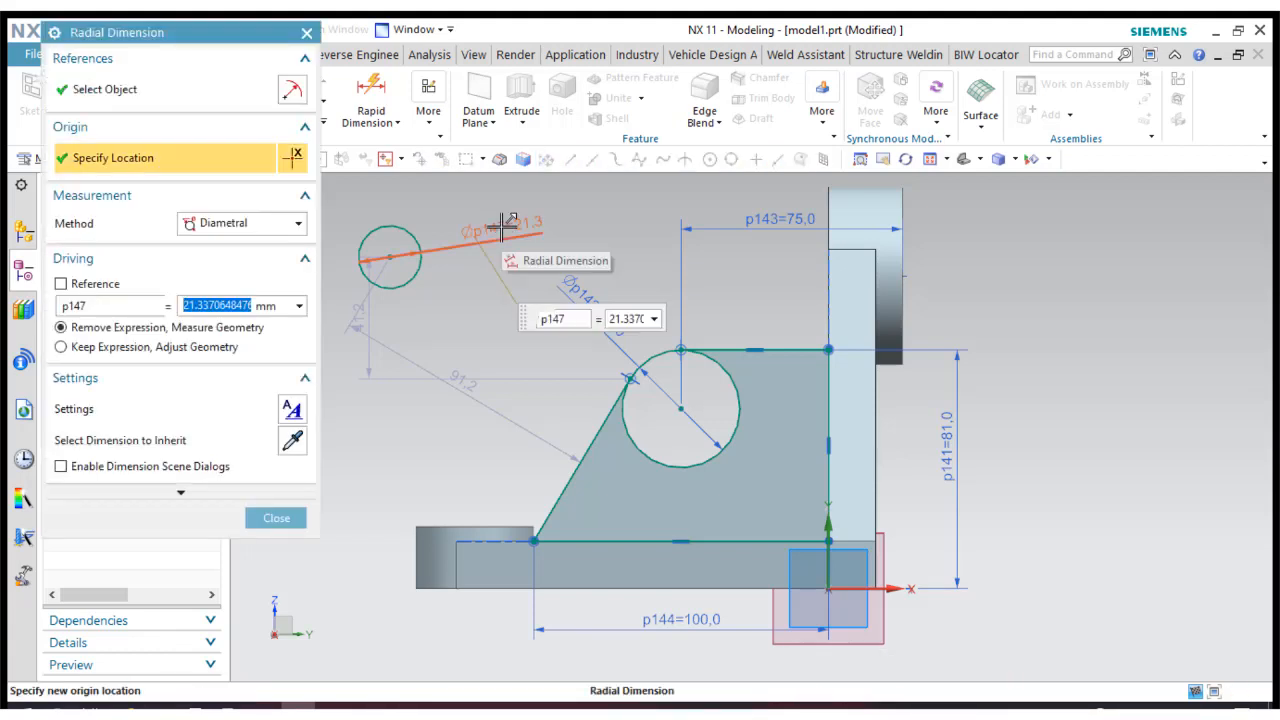
text(16)
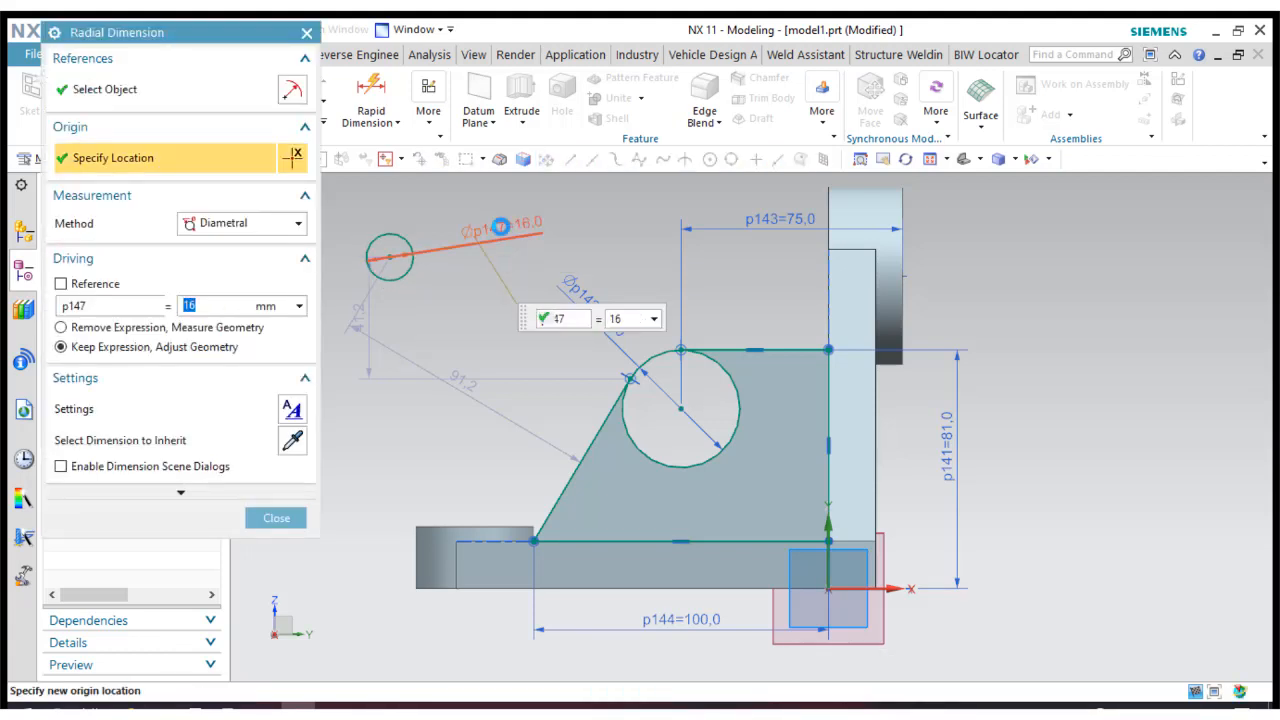
click(267, 526)
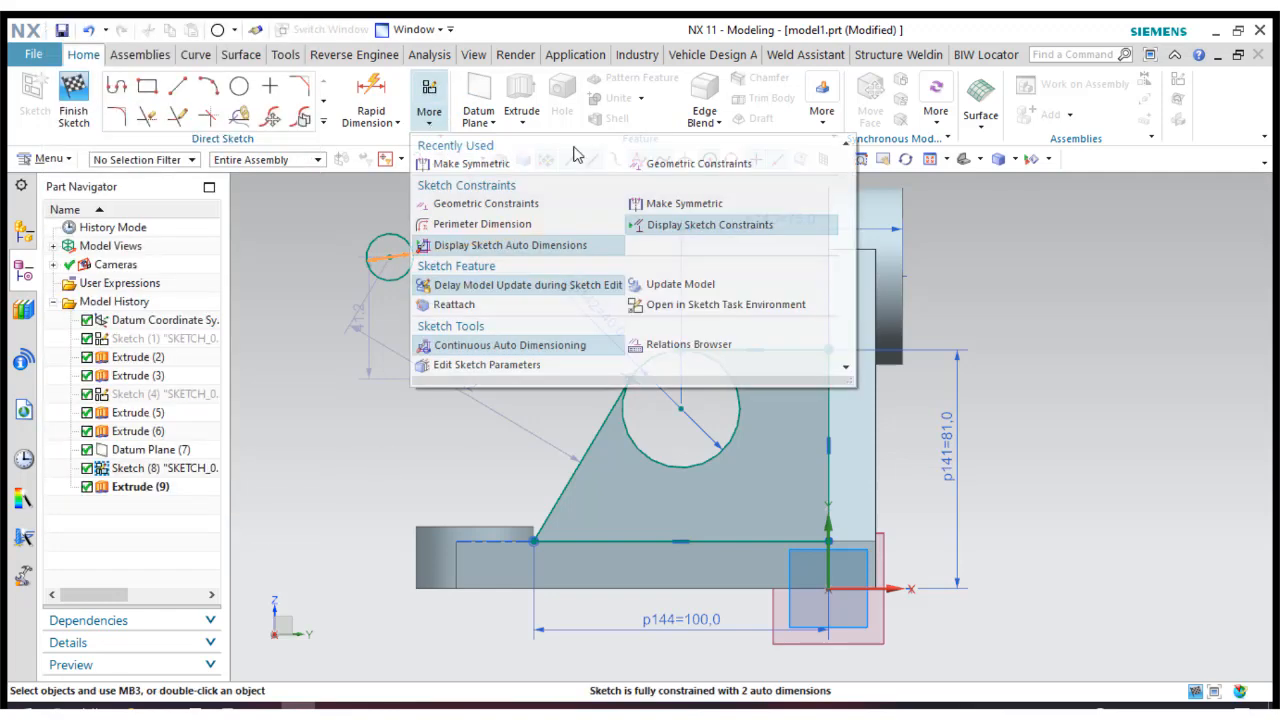
Constrain the 16 mm circle concentric to the rib's 40 mm circle and finish the sketch.
click(565, 165)
click(199, 126)
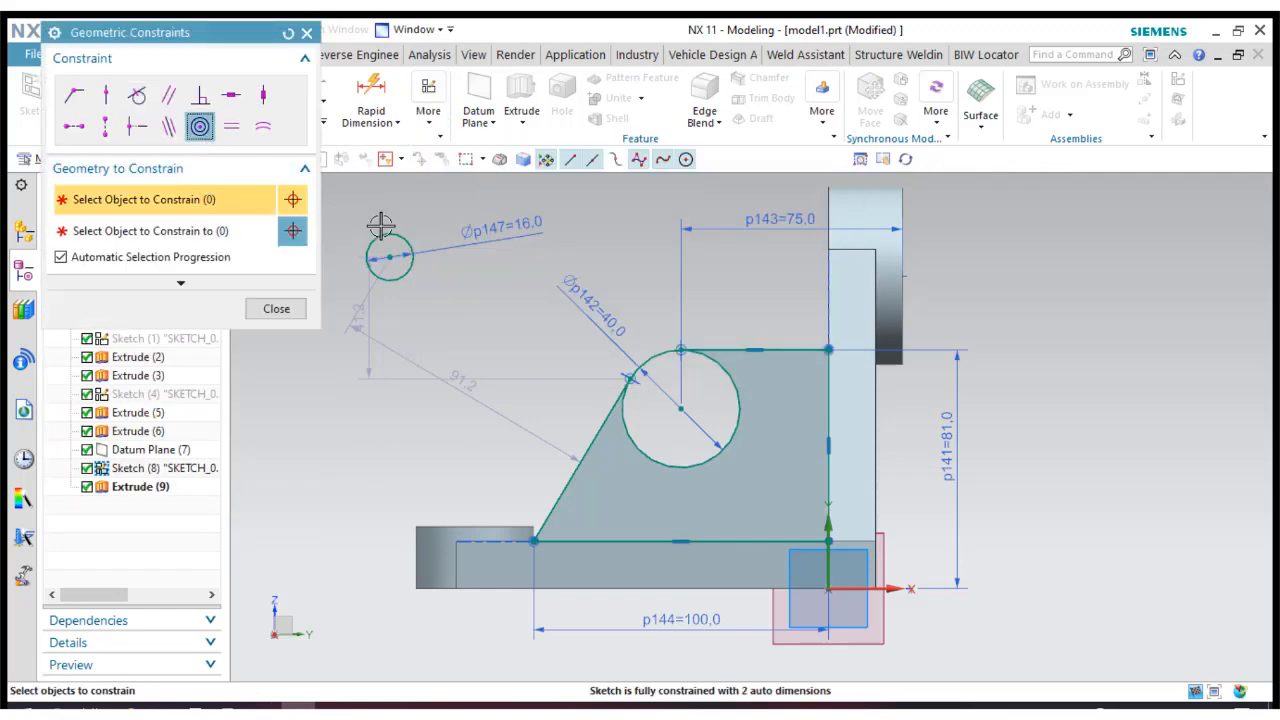
click(382, 236)
click(642, 358)
click(262, 302)
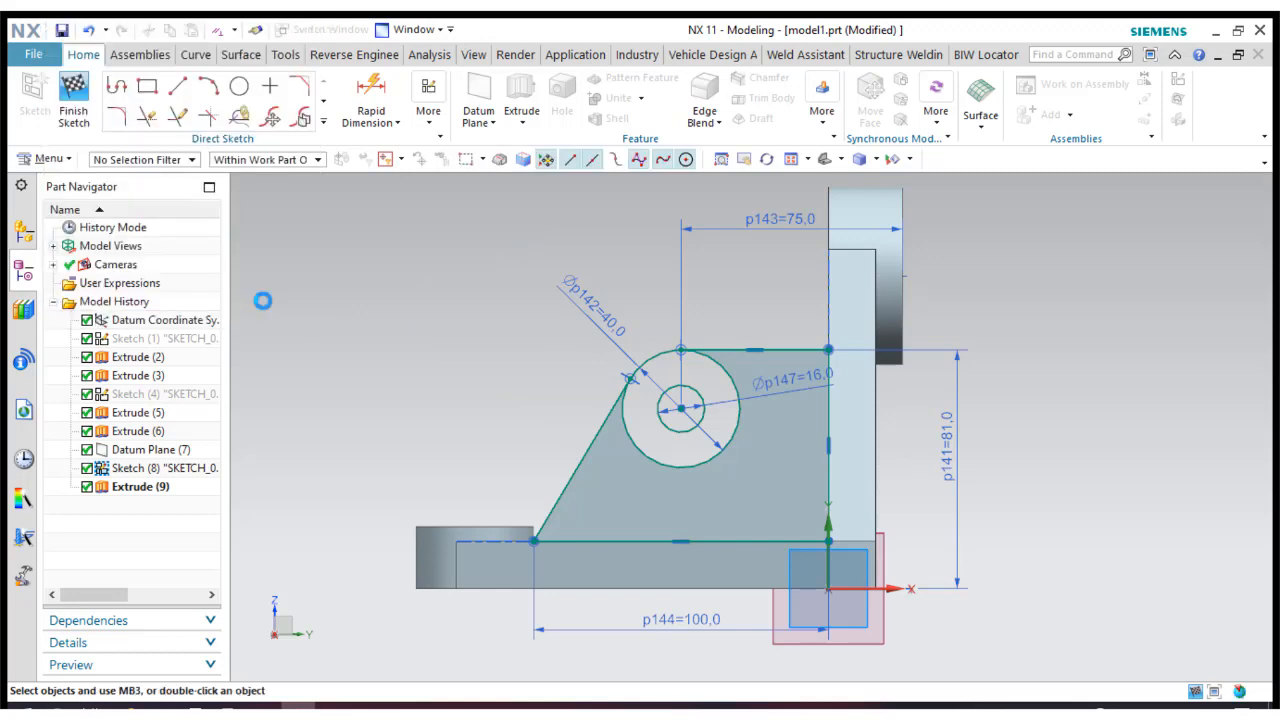
click(80, 121)
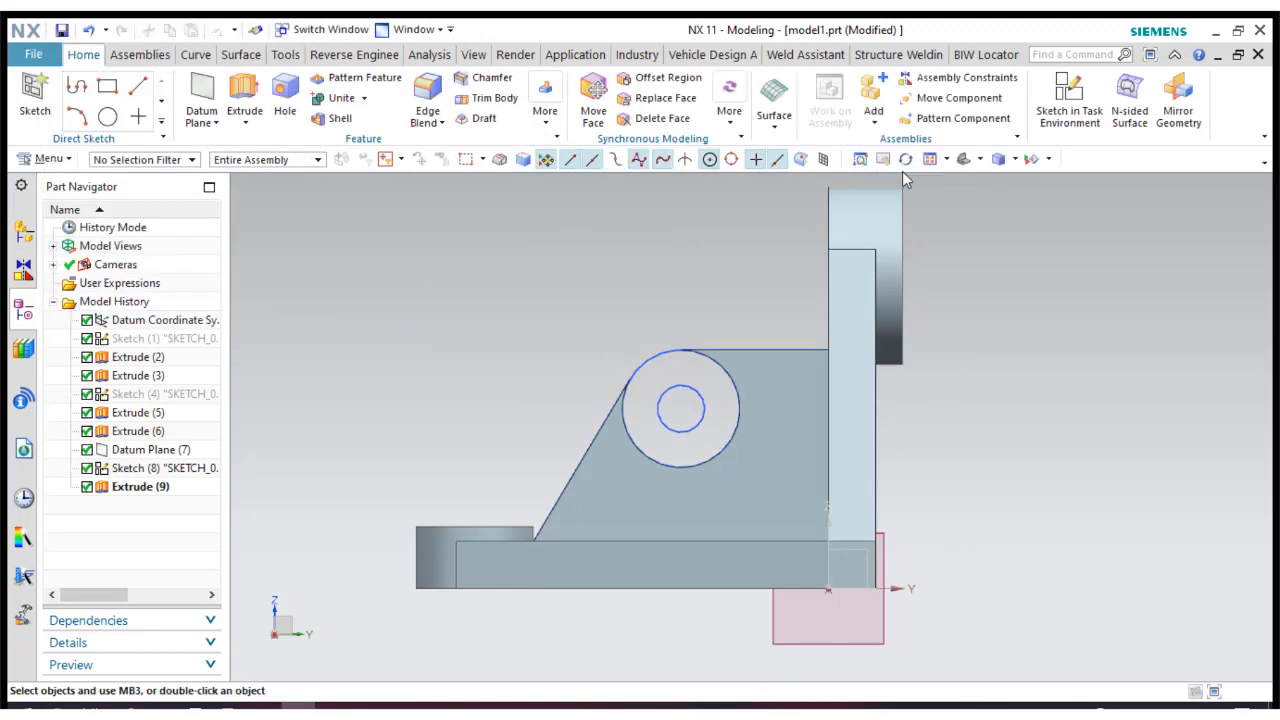
Extrude the ring between the 40 mm and 16 mm circles with a symmetric value of 12 mm, united with the body.
click(960, 162)
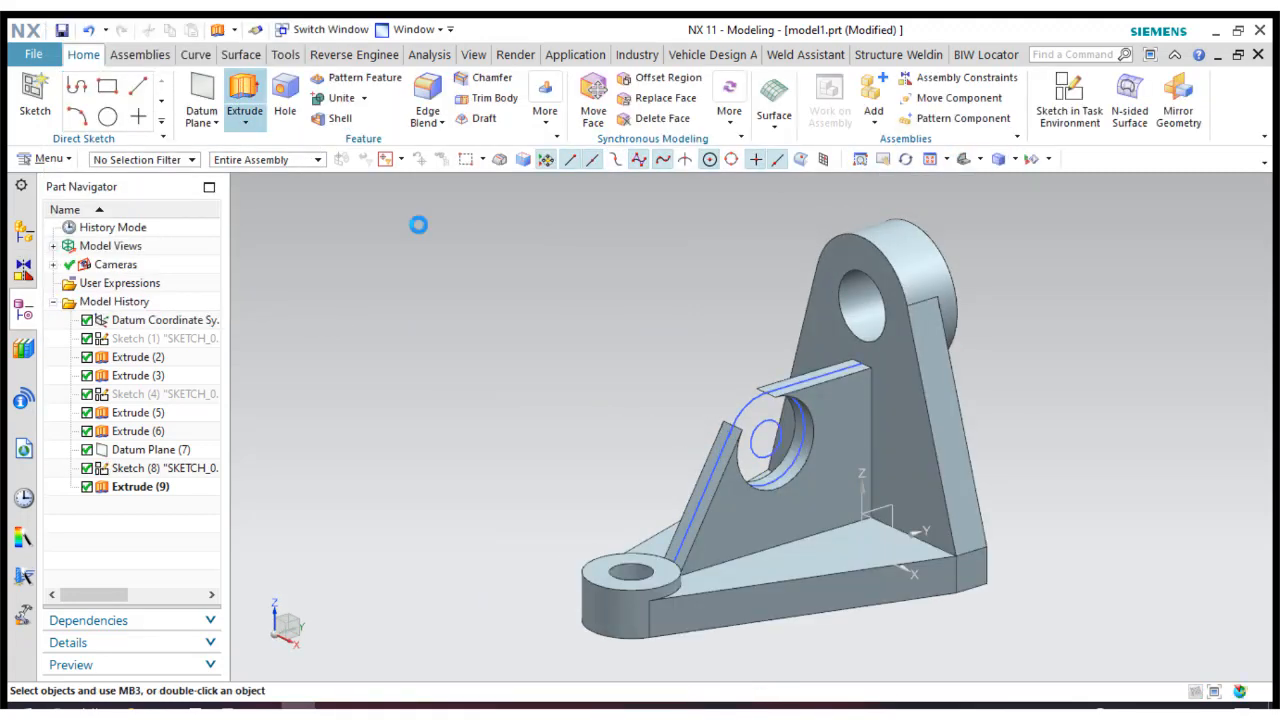
click(244, 100)
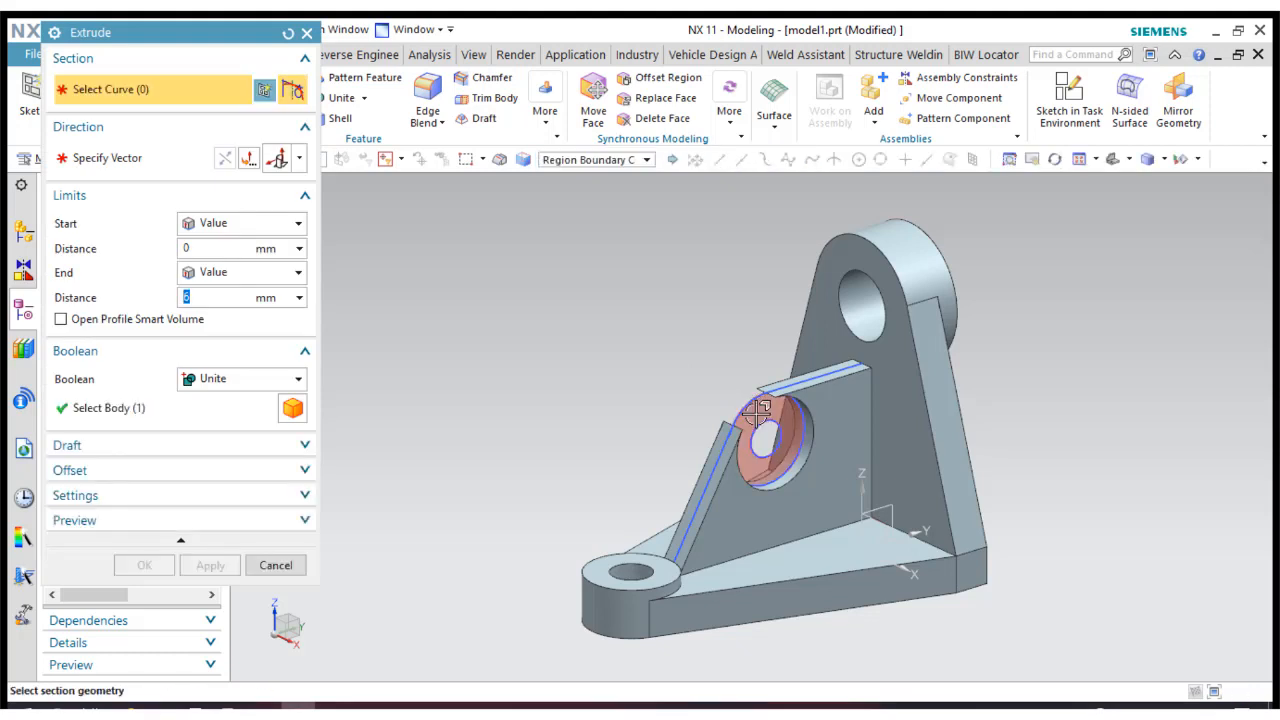
click(758, 420)
click(191, 222)
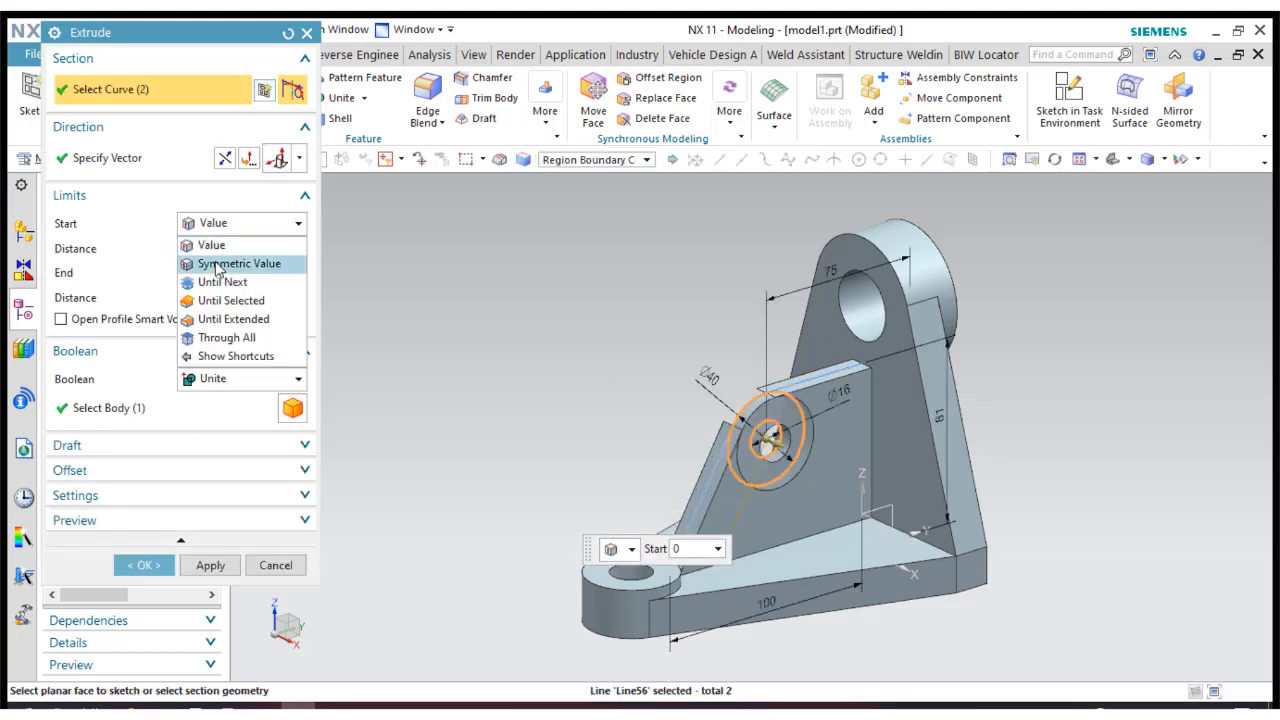
click(200, 260)
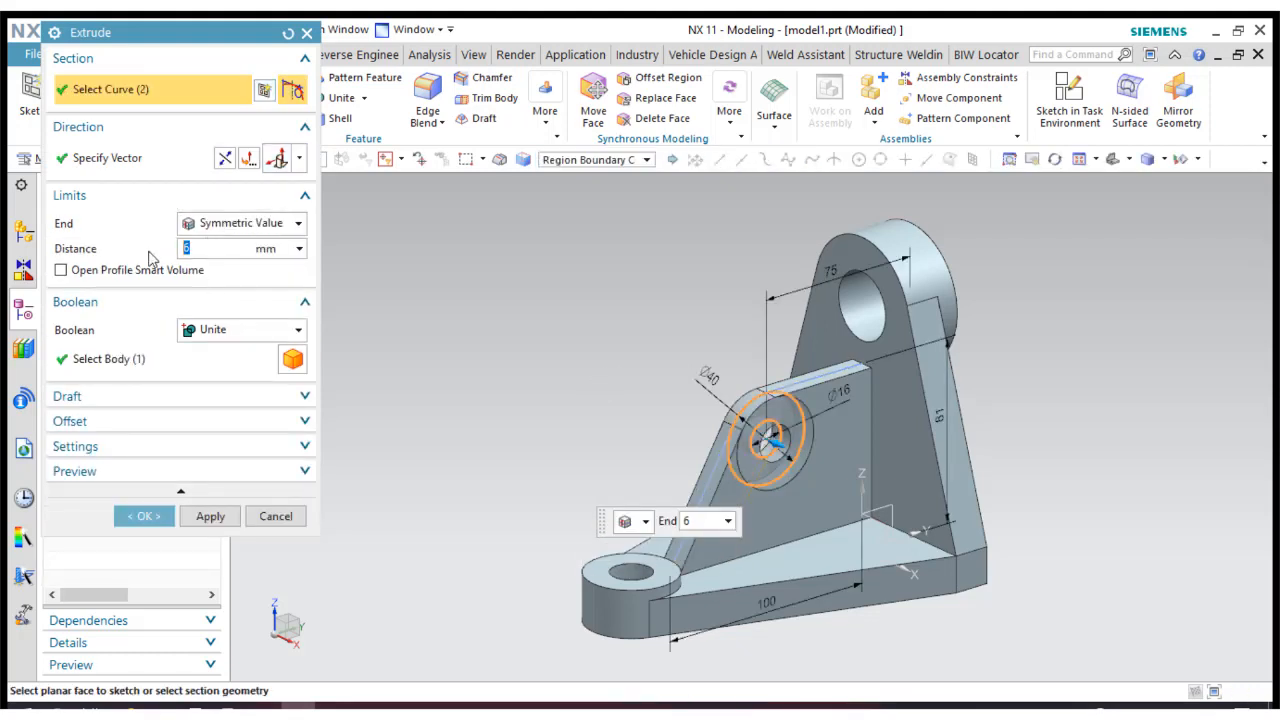
text(12)
key(Return)
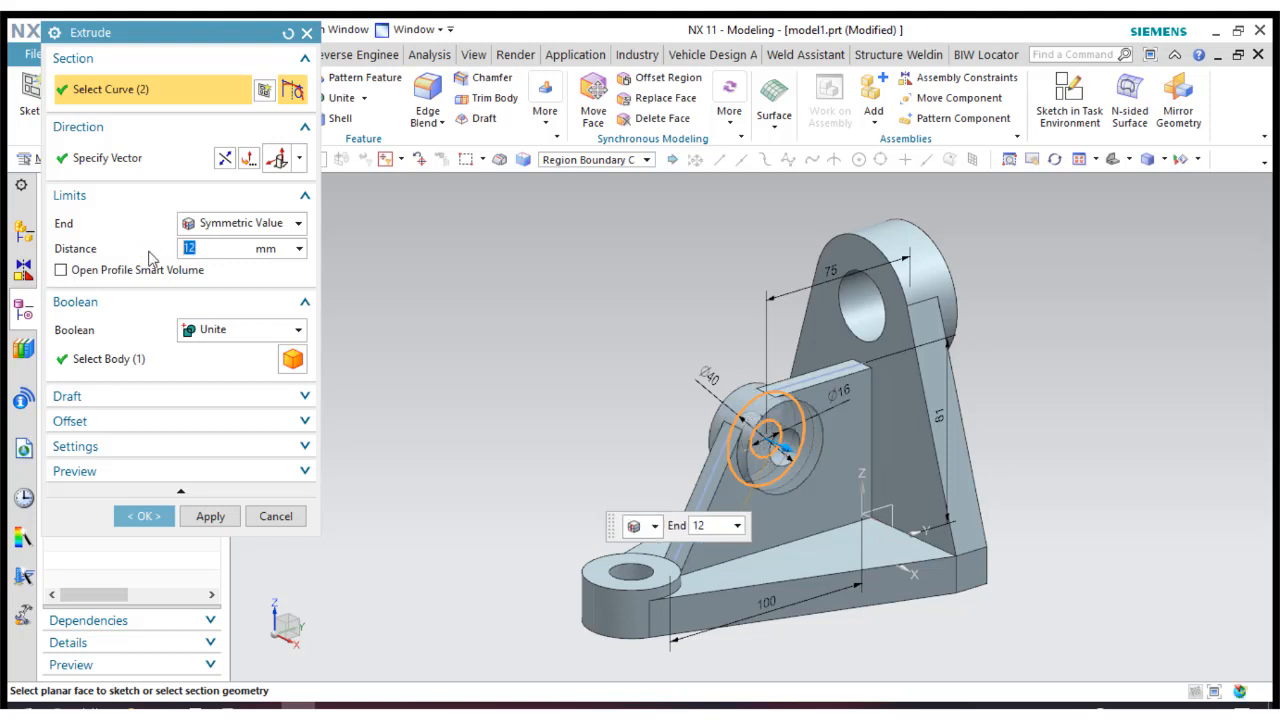
click(143, 516)
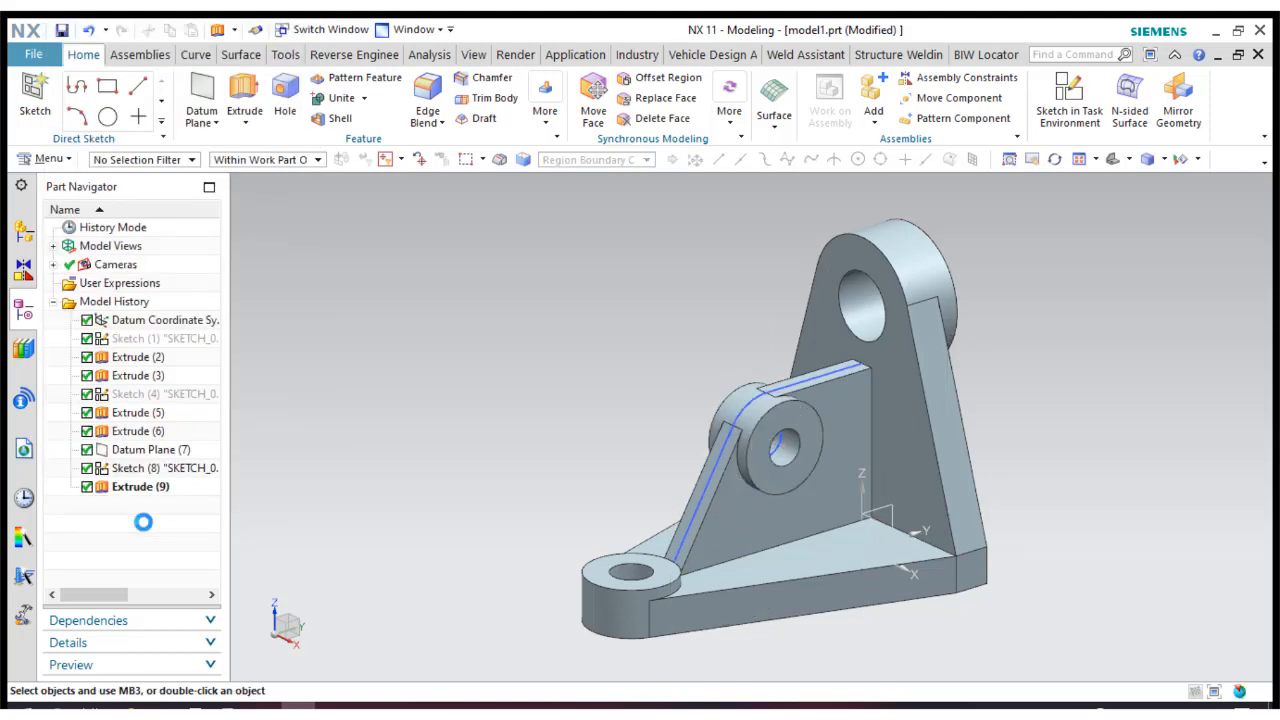
Hide the rib profile sketch and the datum plane.
right_click(161, 464)
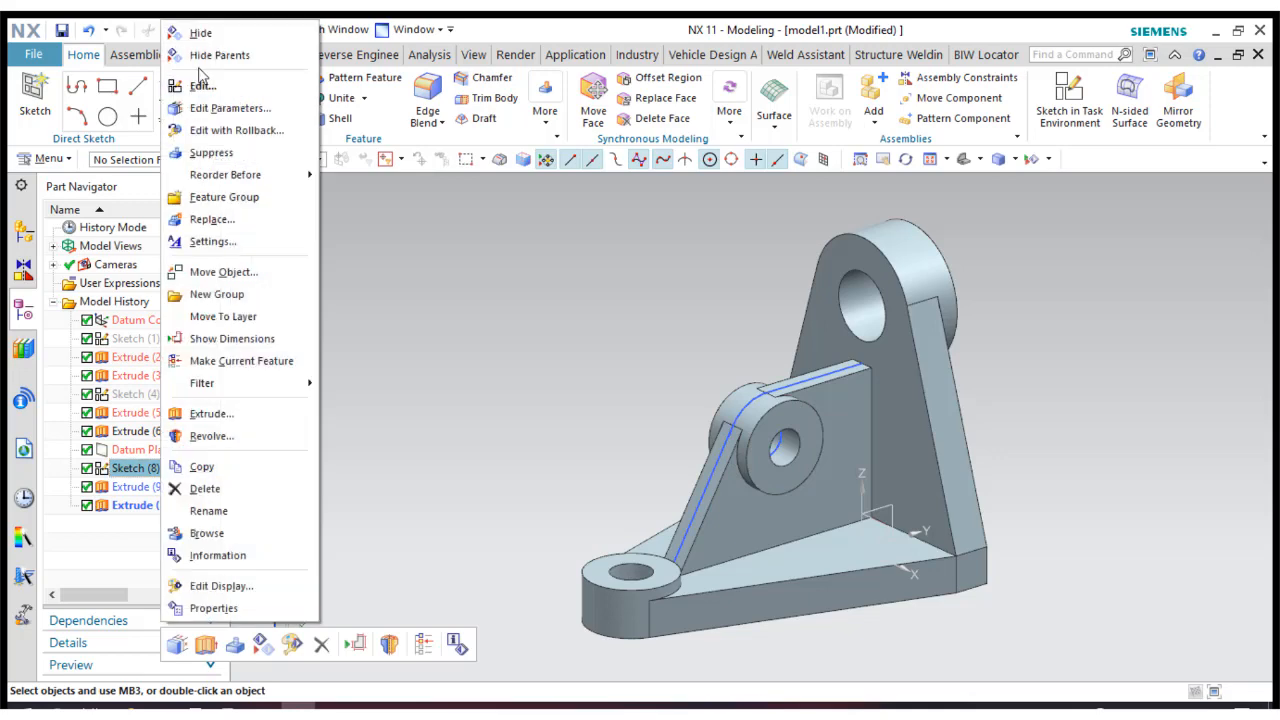
click(201, 36)
right_click(157, 450)
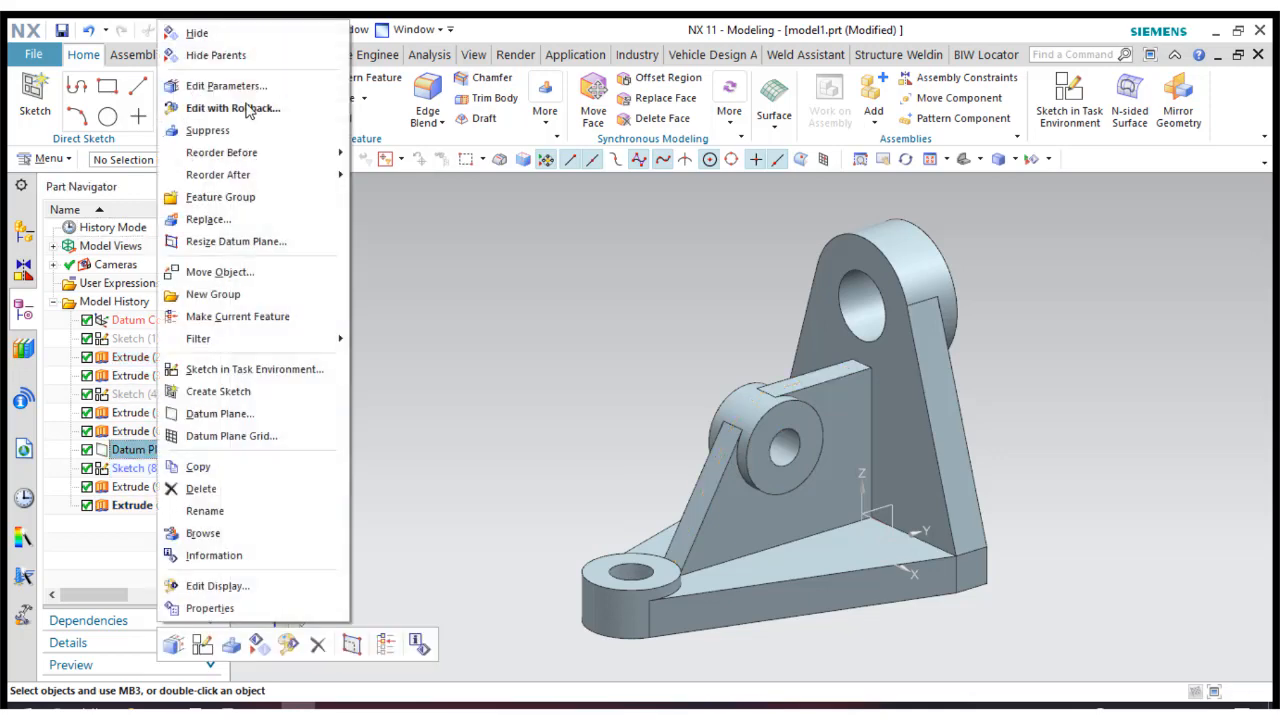
click(236, 36)
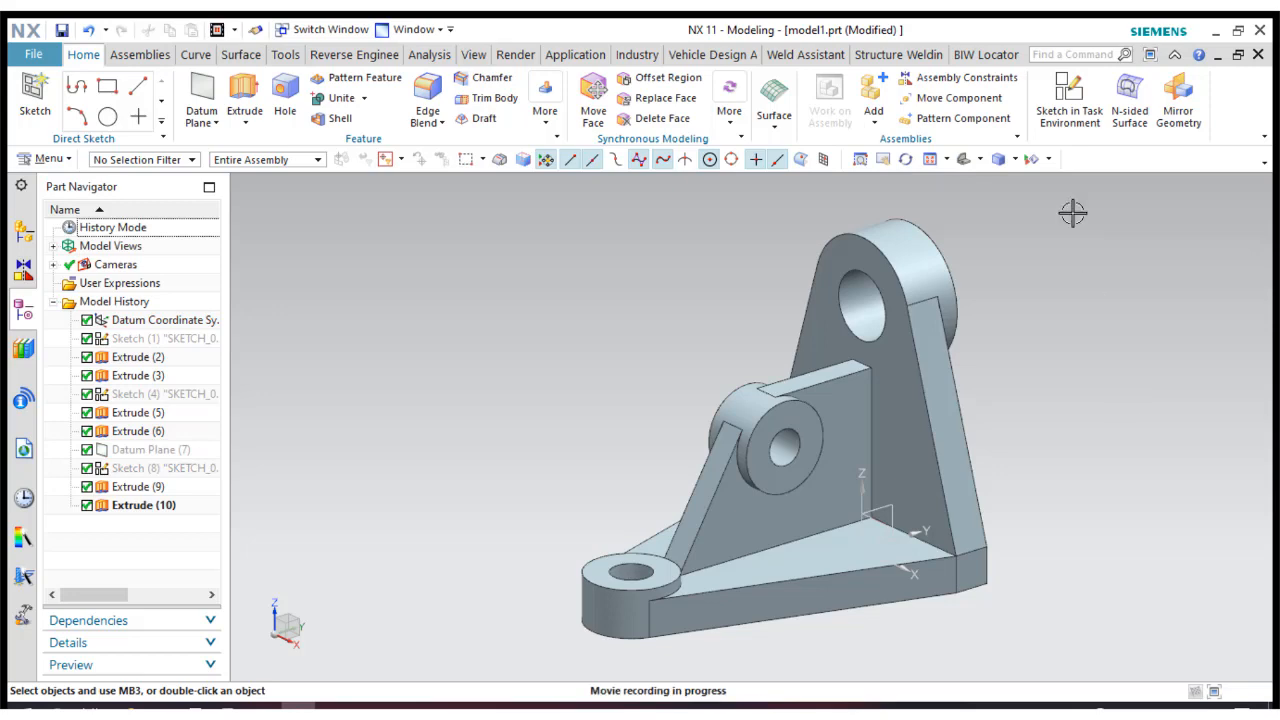
Display the bracket shaded without edges, inspect it from another side, and restore the trimetric view.
click(1017, 165)
click(1011, 202)
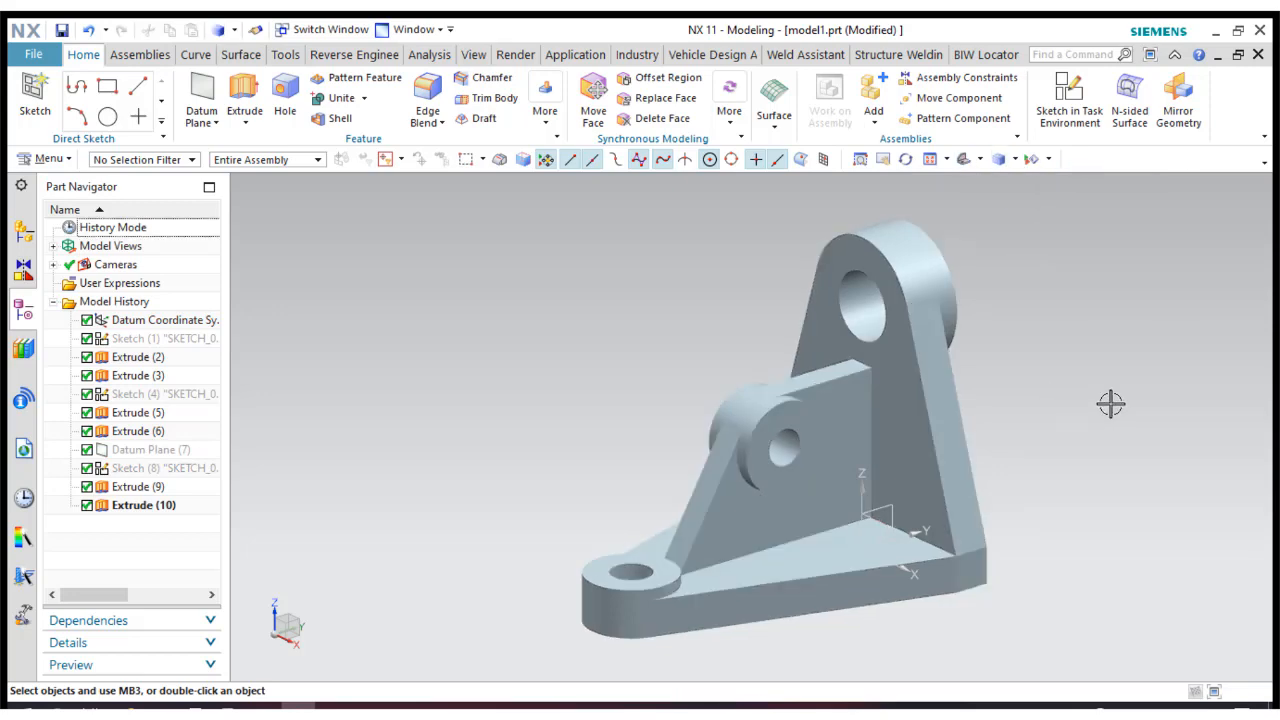
mouse_move(1111, 403)
middle_down()
mouse_move(951, 457)
mouse_move(923, 483)
middle_up()
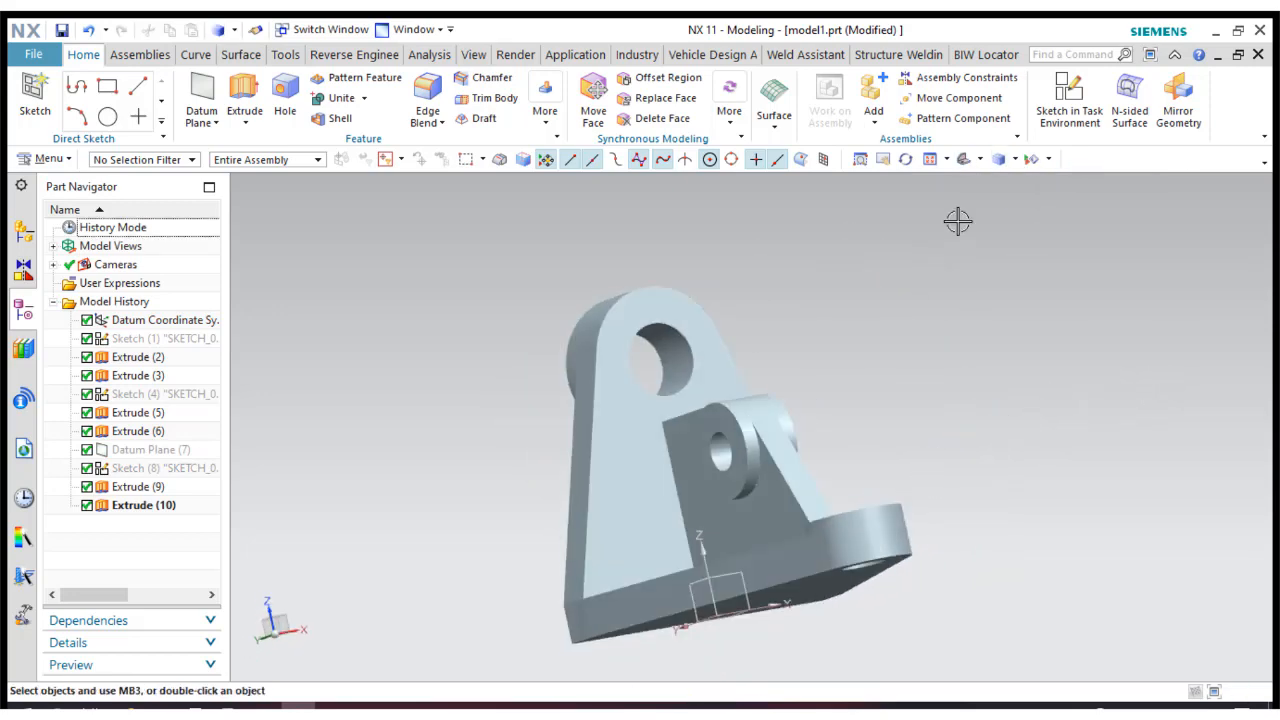
click(963, 162)
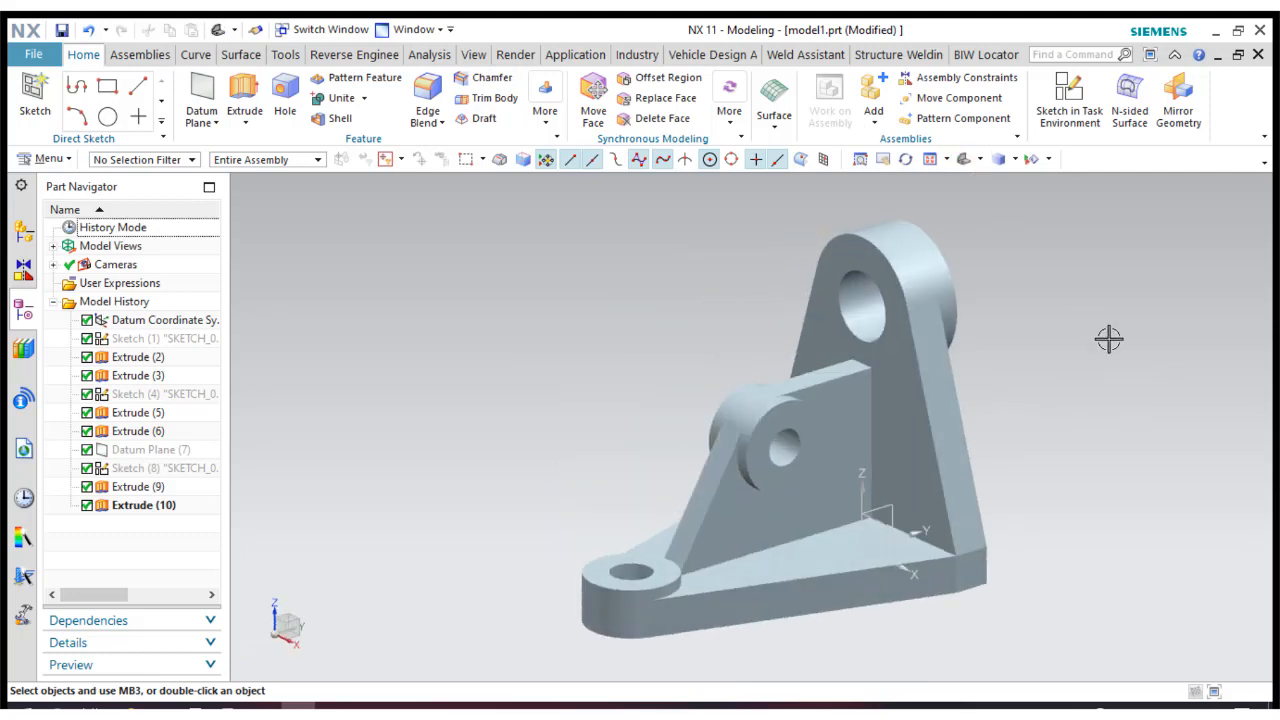